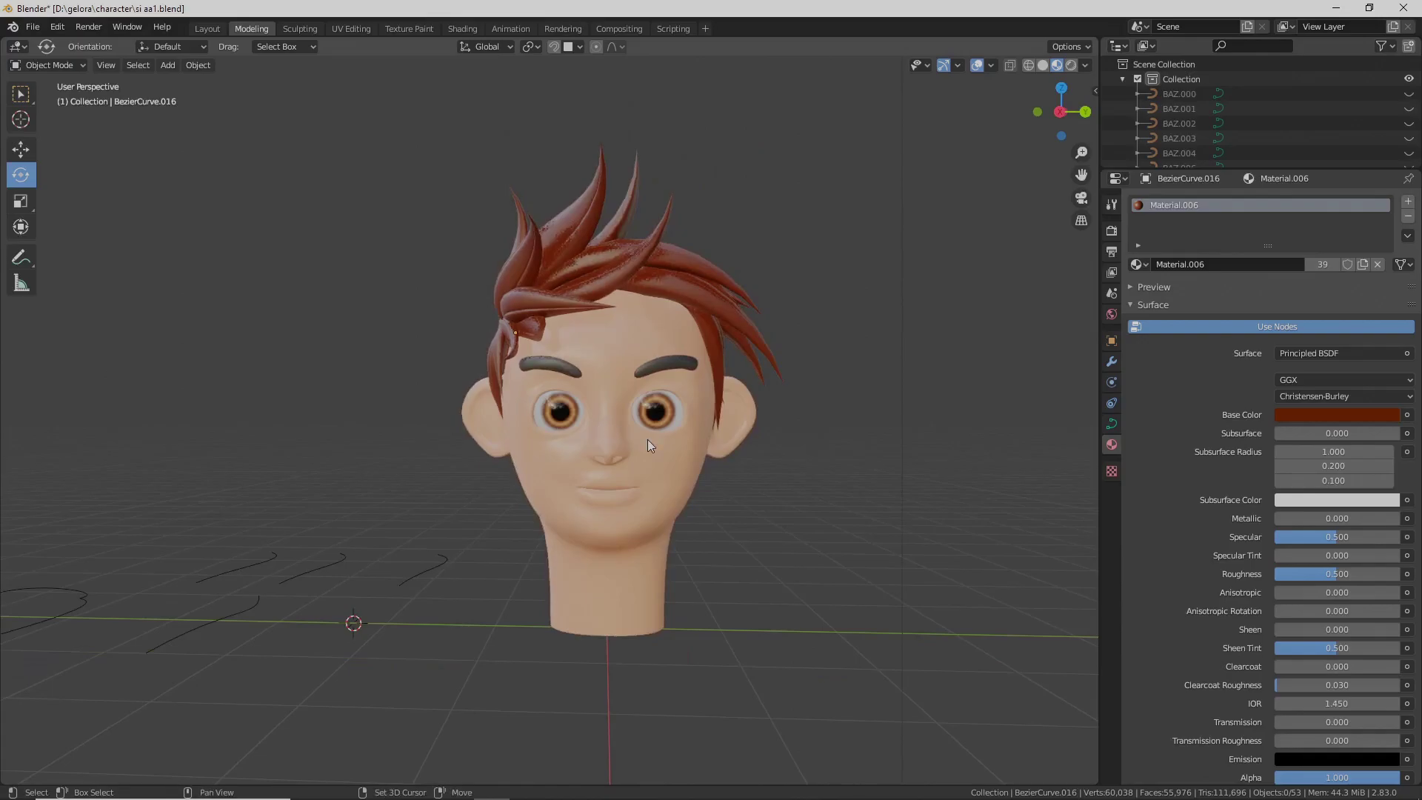
# - Examine the finished red-haired character head up close and from slightly different front angles
pyautogui.moveTo(653, 439)
pyautogui.mouseDown(button='middle')
pyautogui.moveTo(742, 449)
pyautogui.moveTo(646, 438)
pyautogui.mouseUp(button='middle')
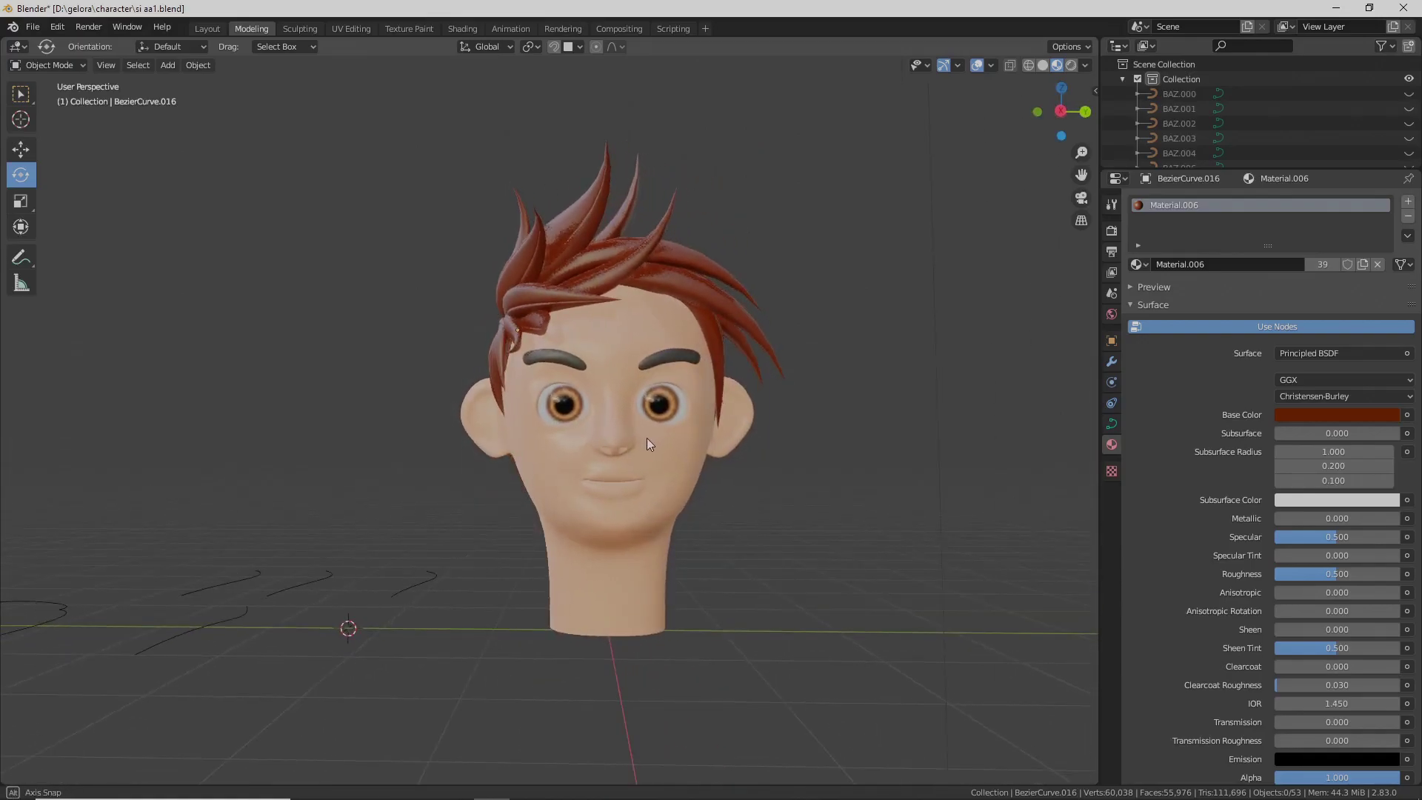
pyautogui.scroll(2, 647, 437)
pyautogui.scroll(-3, 647, 442)
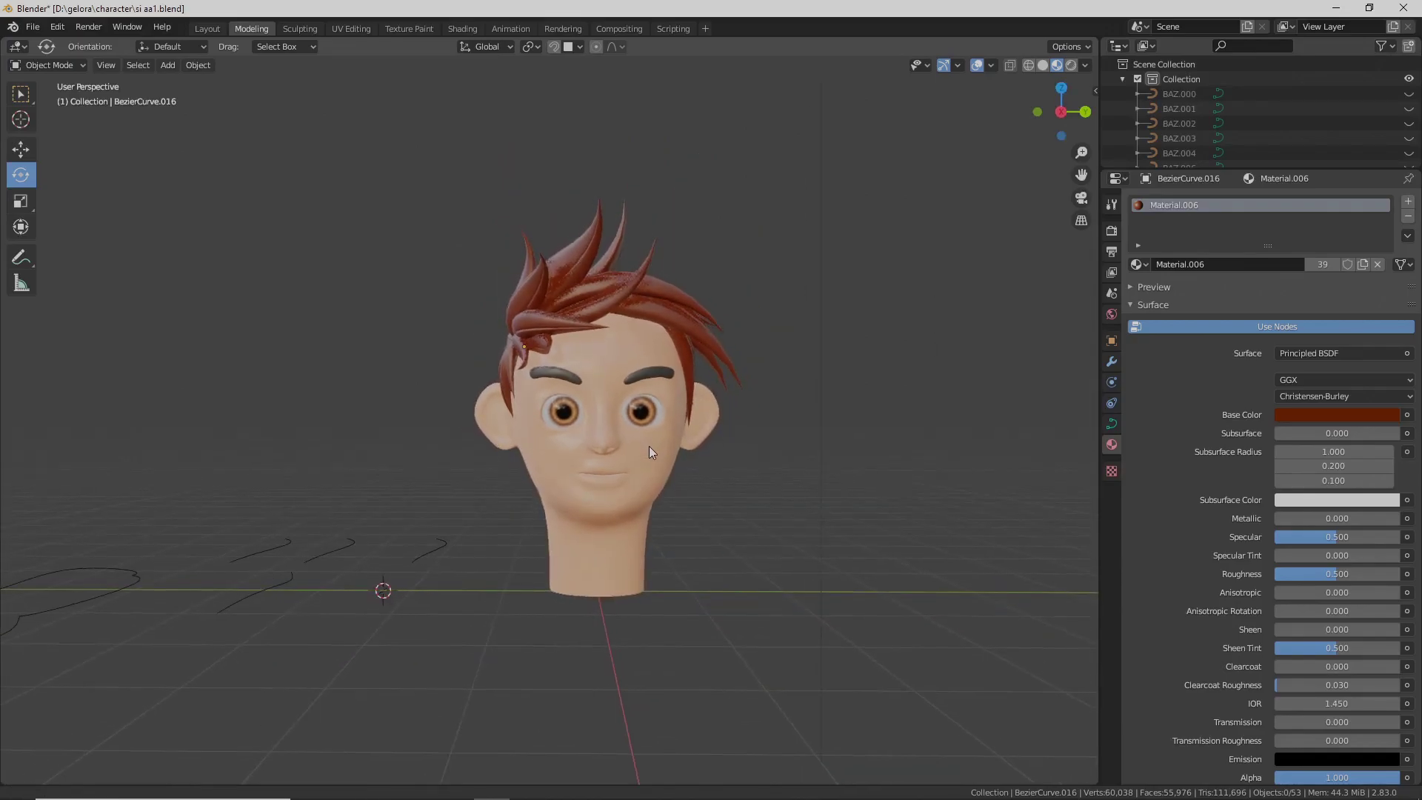
pyautogui.moveTo(650, 446); pyautogui.dragTo(646, 432, button='middle')
pyautogui.scroll(3, 652, 429)
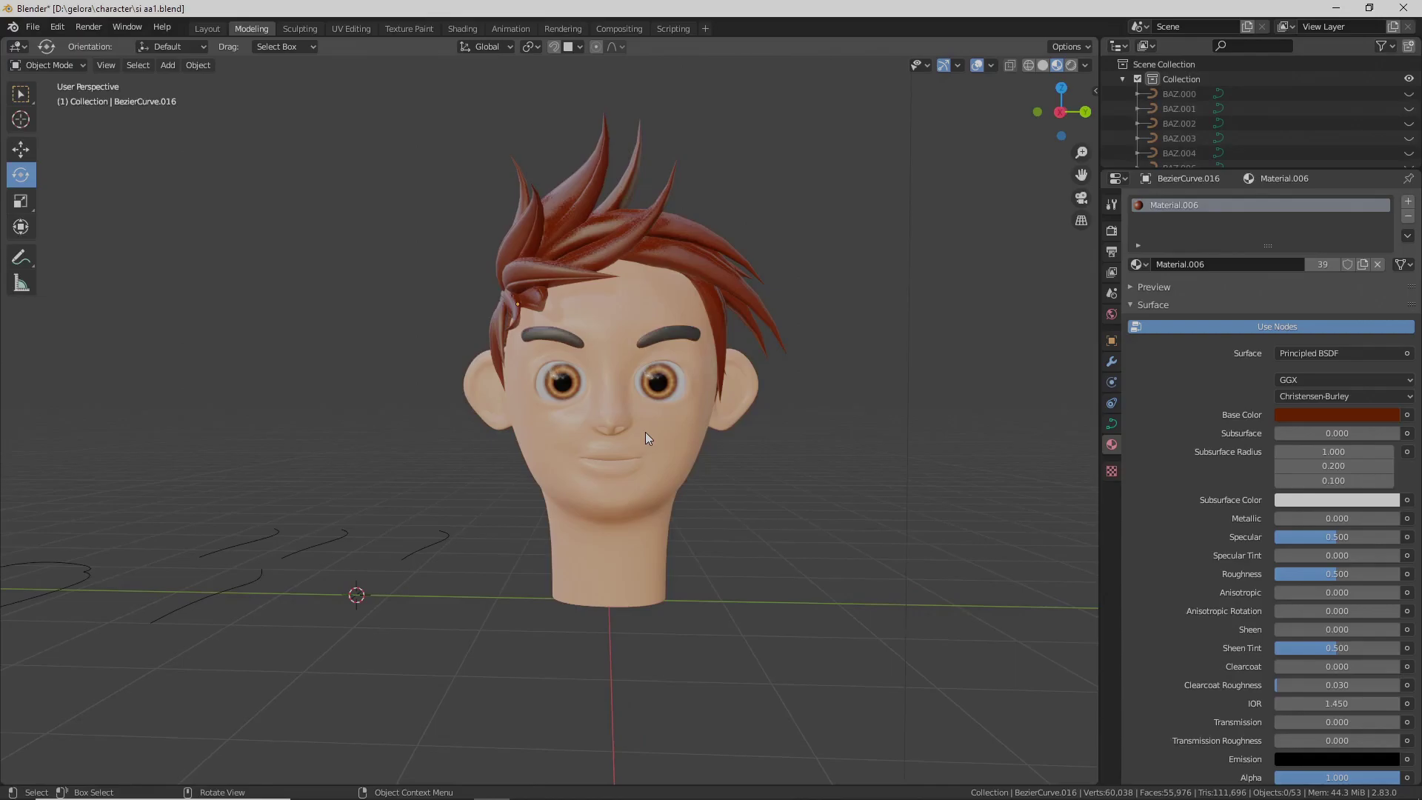
pyautogui.scroll(-2, 646, 433)
pyautogui.scroll(2, 646, 434)
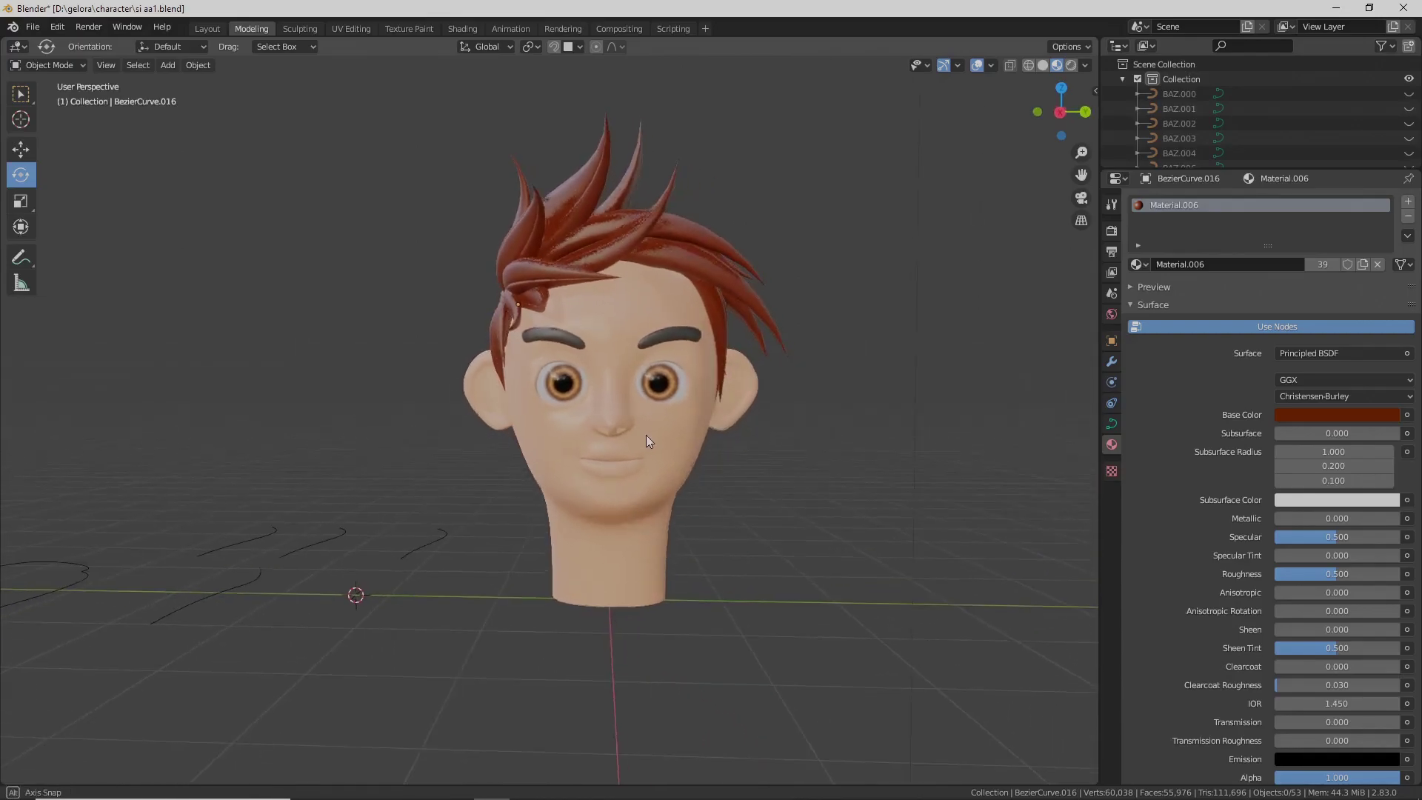
pyautogui.moveTo(646, 434); pyautogui.dragTo(644, 446, button='middle')
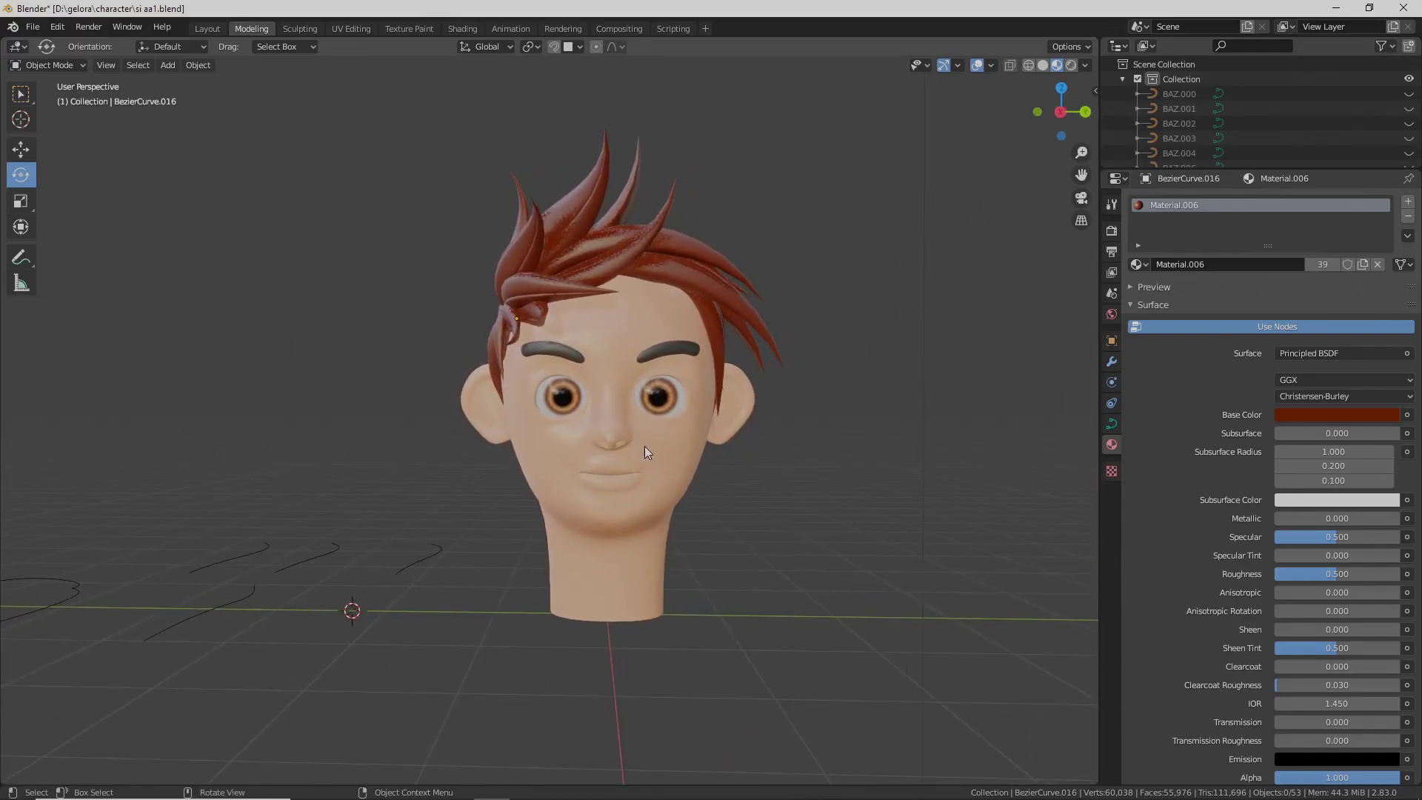
pyautogui.scroll(-2, 447, 274)
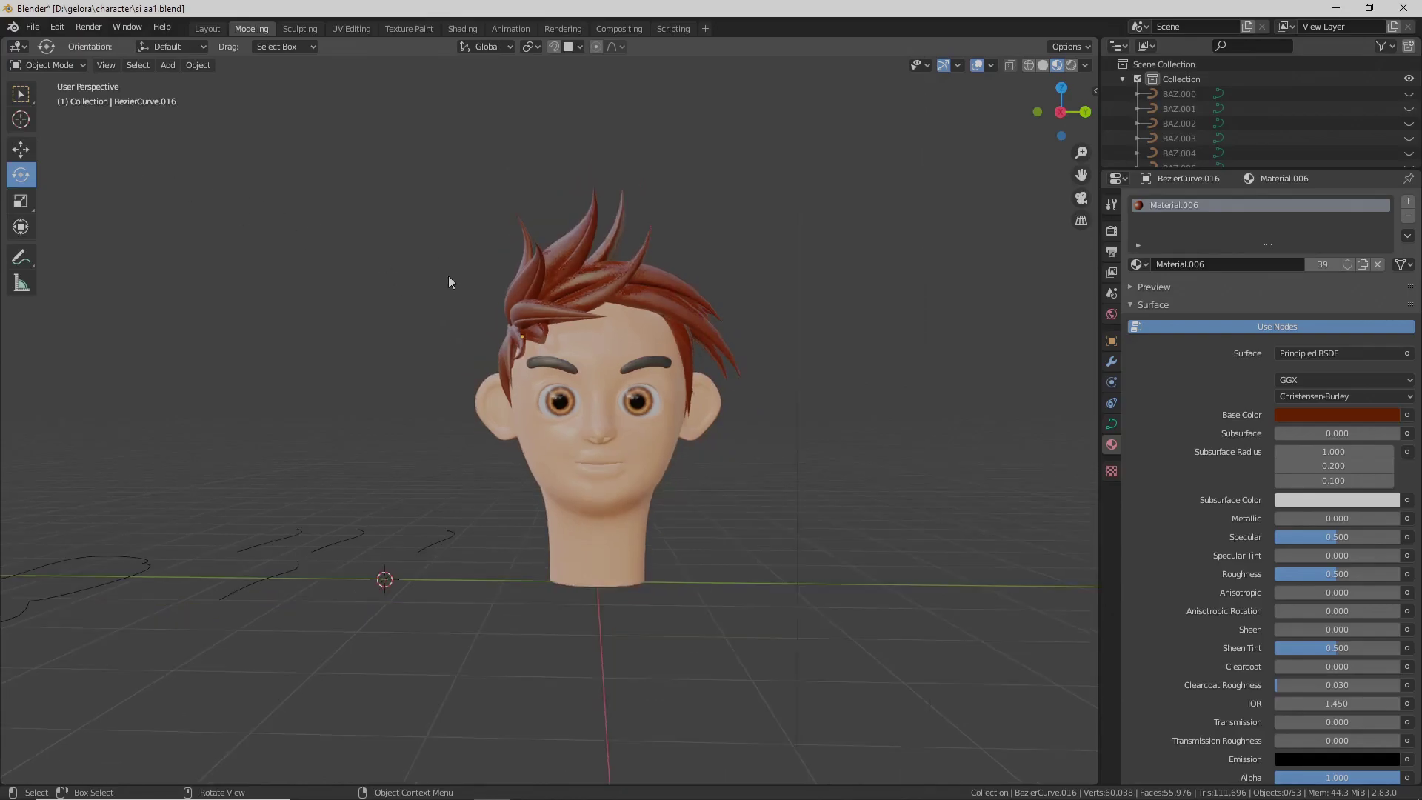
pyautogui.scroll(4, 566, 311)
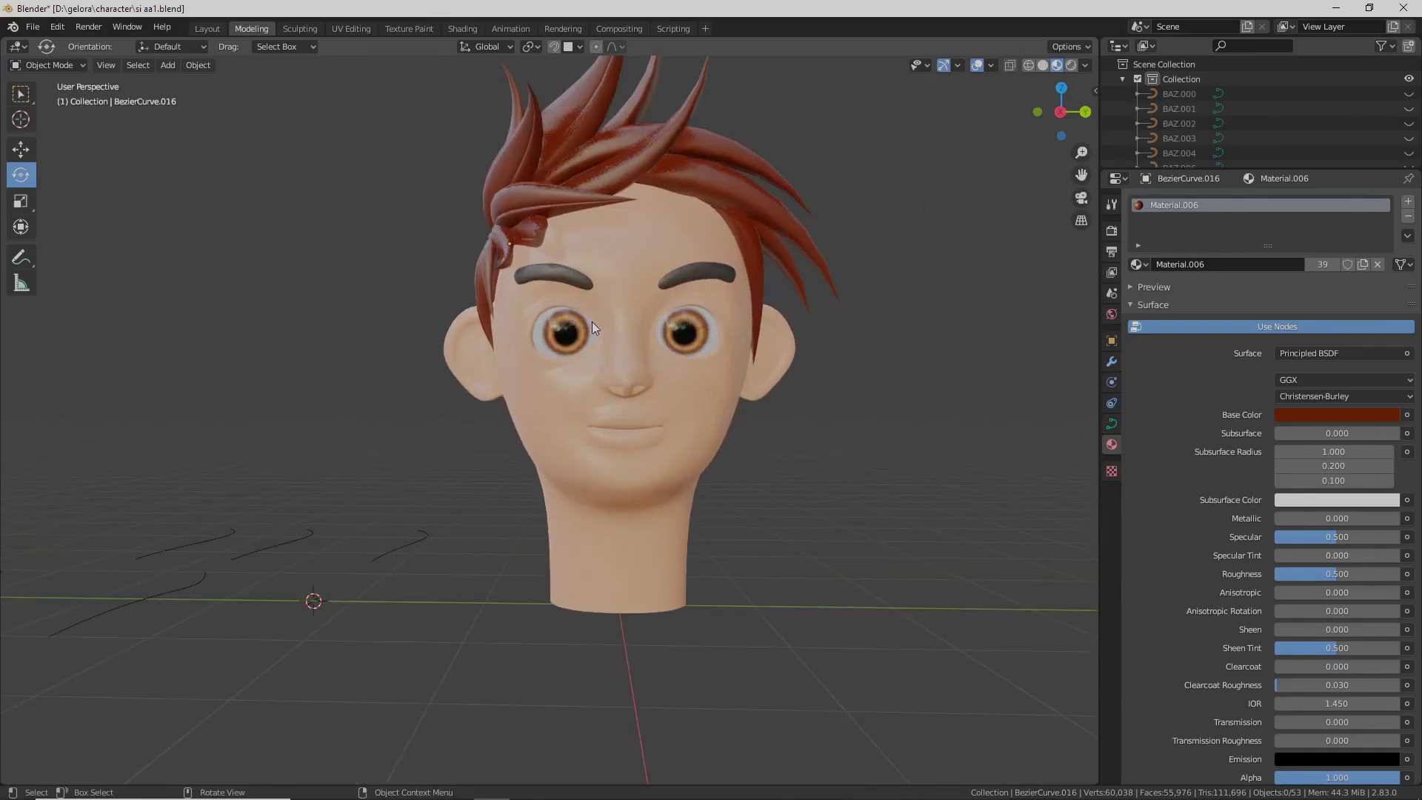
pyautogui.scroll(-1, 593, 321)
pyautogui.moveTo(596, 336); pyautogui.dragTo(571, 402, button='middle')
pyautogui.scroll(2, 602, 382)
pyautogui.scroll(-2, 602, 389)
pyautogui.scroll(1, 628, 409)
pyautogui.scroll(-1, 631, 406)
pyautogui.scroll(-4, 585, 402)
pyautogui.scroll(-2, 622, 392)
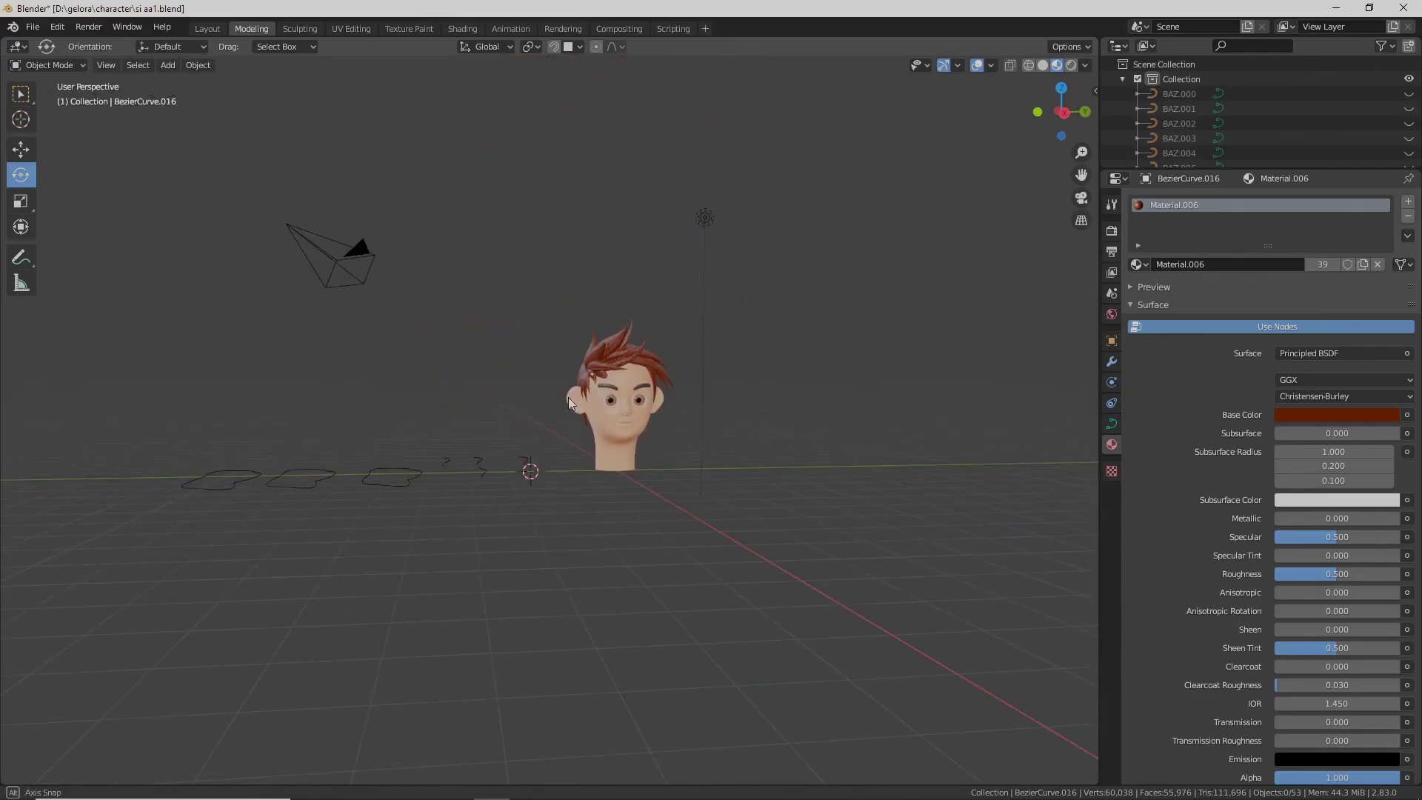
# - Select the character head and all surrounding curves and hide them from the viewport
pyautogui.moveTo(168, 376); pyautogui.dragTo(585, 562)
pyautogui.press('b')
pyautogui.moveTo(558, 320); pyautogui.dragTo(666, 502)
pyautogui.scroll(3, 702, 418)
pyautogui.press('h')
pyautogui.moveTo(680, 416); pyautogui.dragTo(537, 353, button='middle')
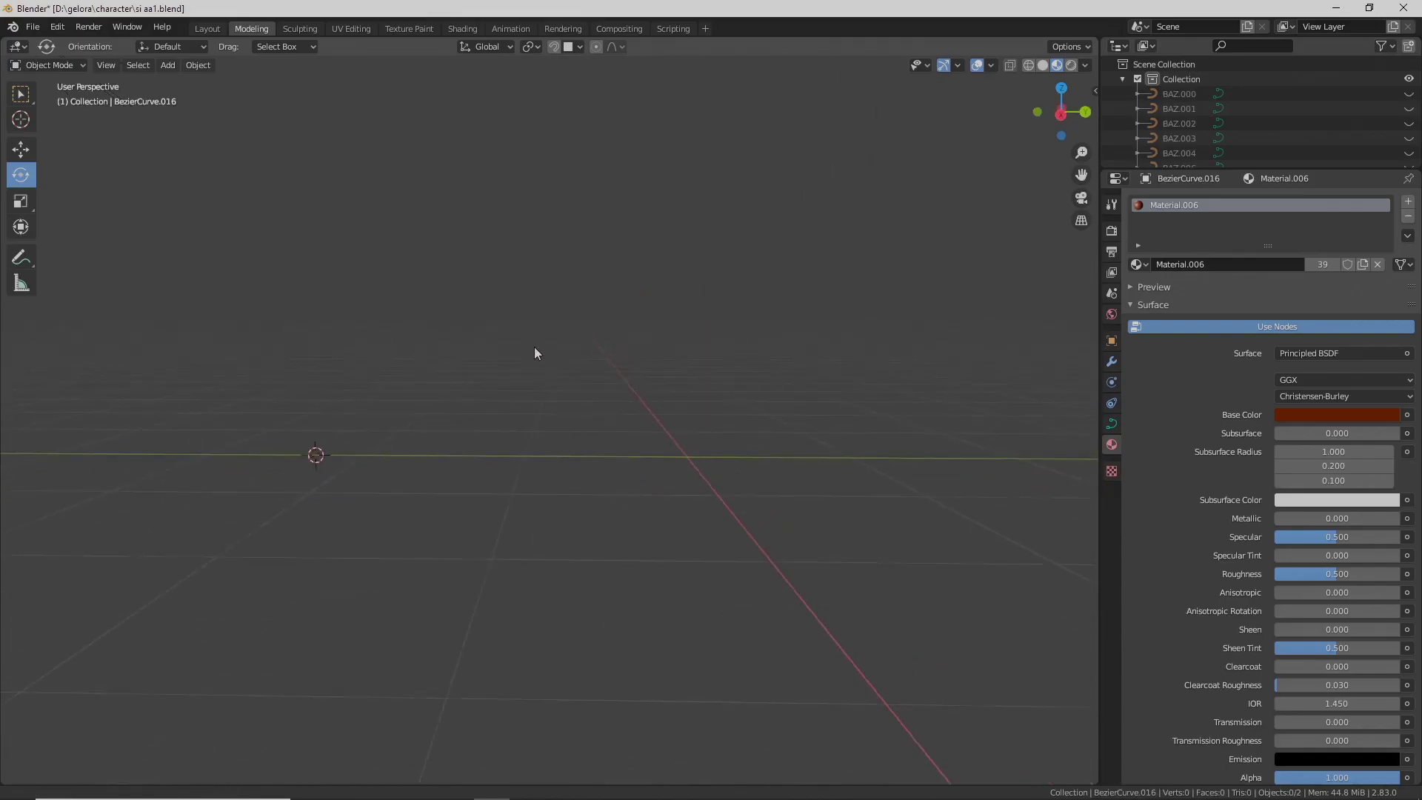
pyautogui.hotkey('shift', 'a')
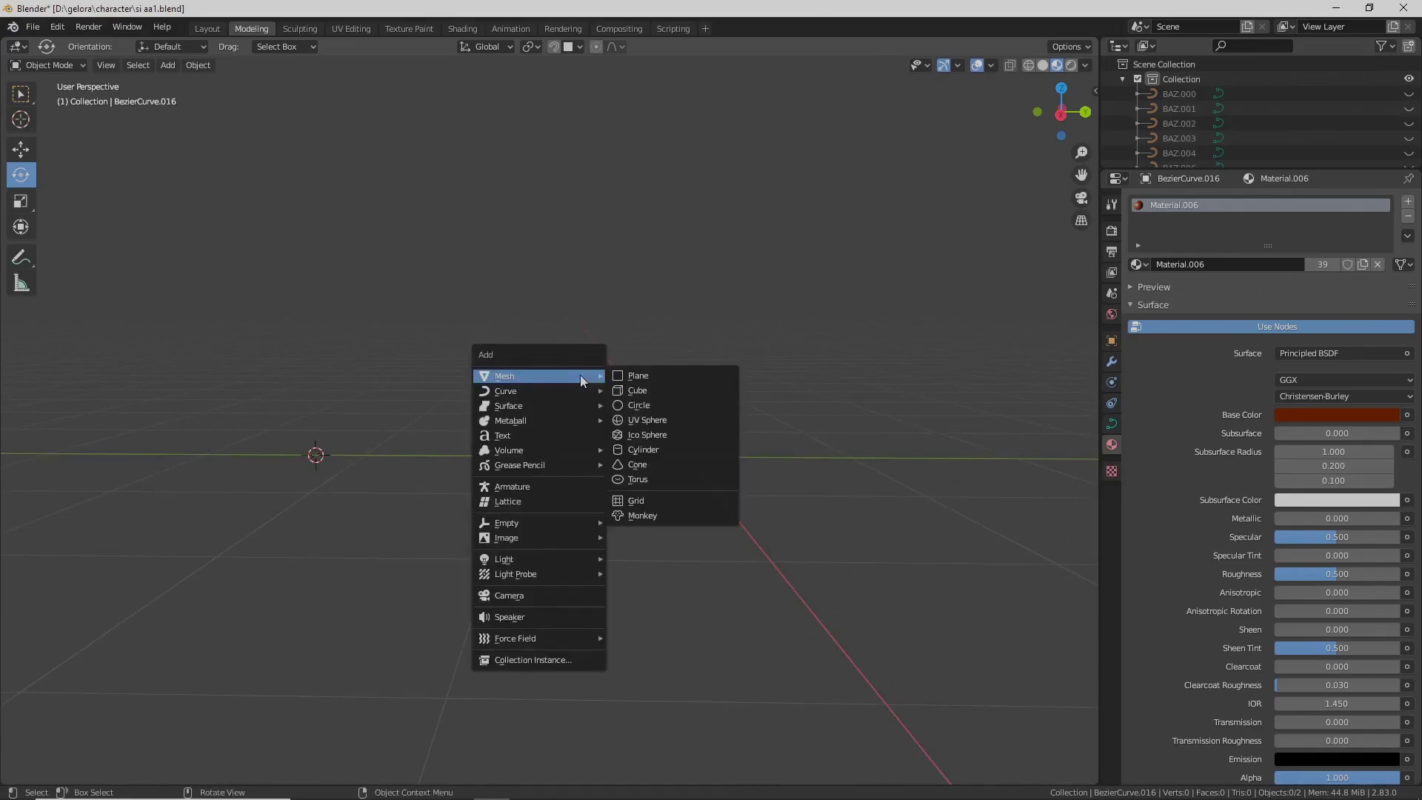
pyautogui.click(655, 390)
pyautogui.scroll(-3, 704, 404)
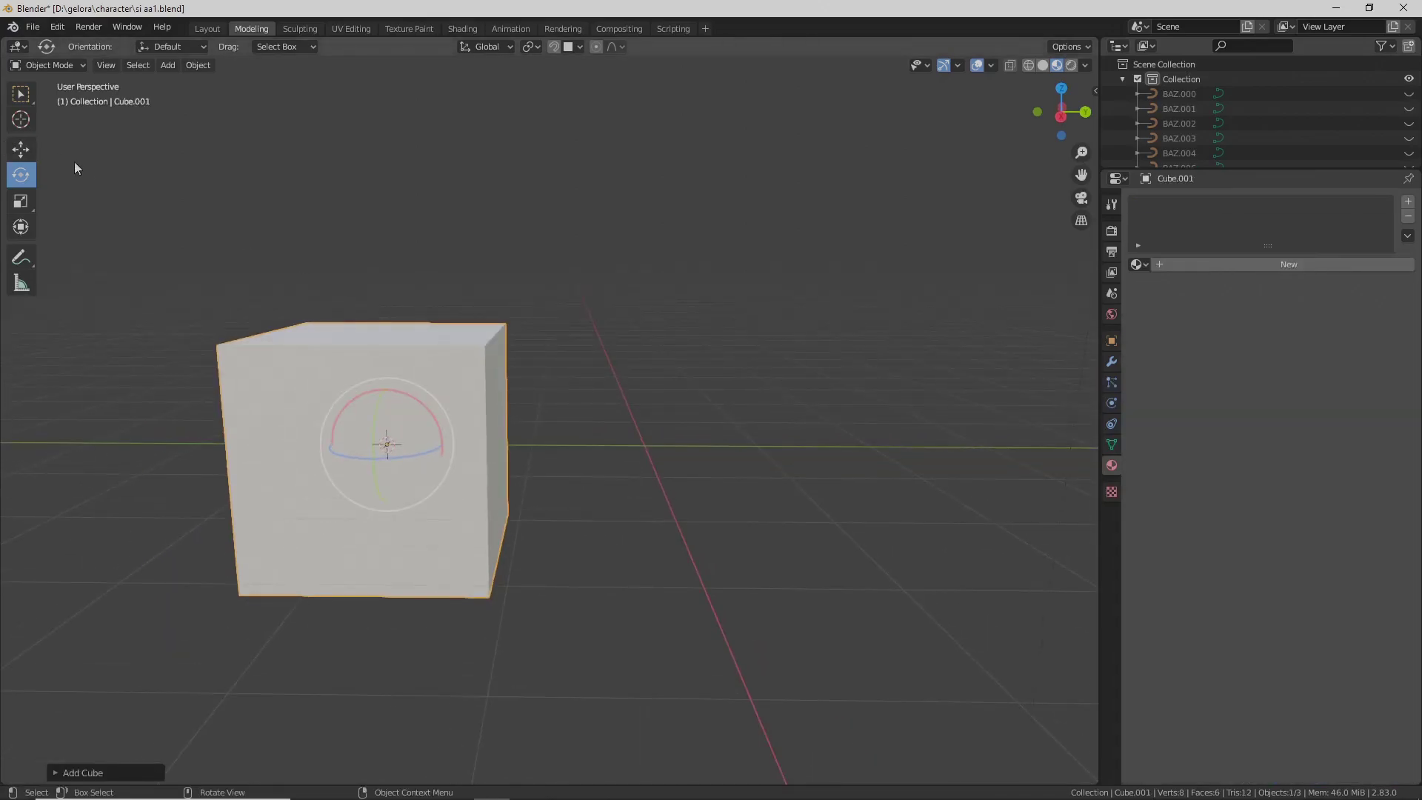
pyautogui.press('x')
pyautogui.click(661, 408)
# - Reset the 3D cursor to the world origin and turn on the Screencast Keys display
pyautogui.hotkey('shift', 'c')
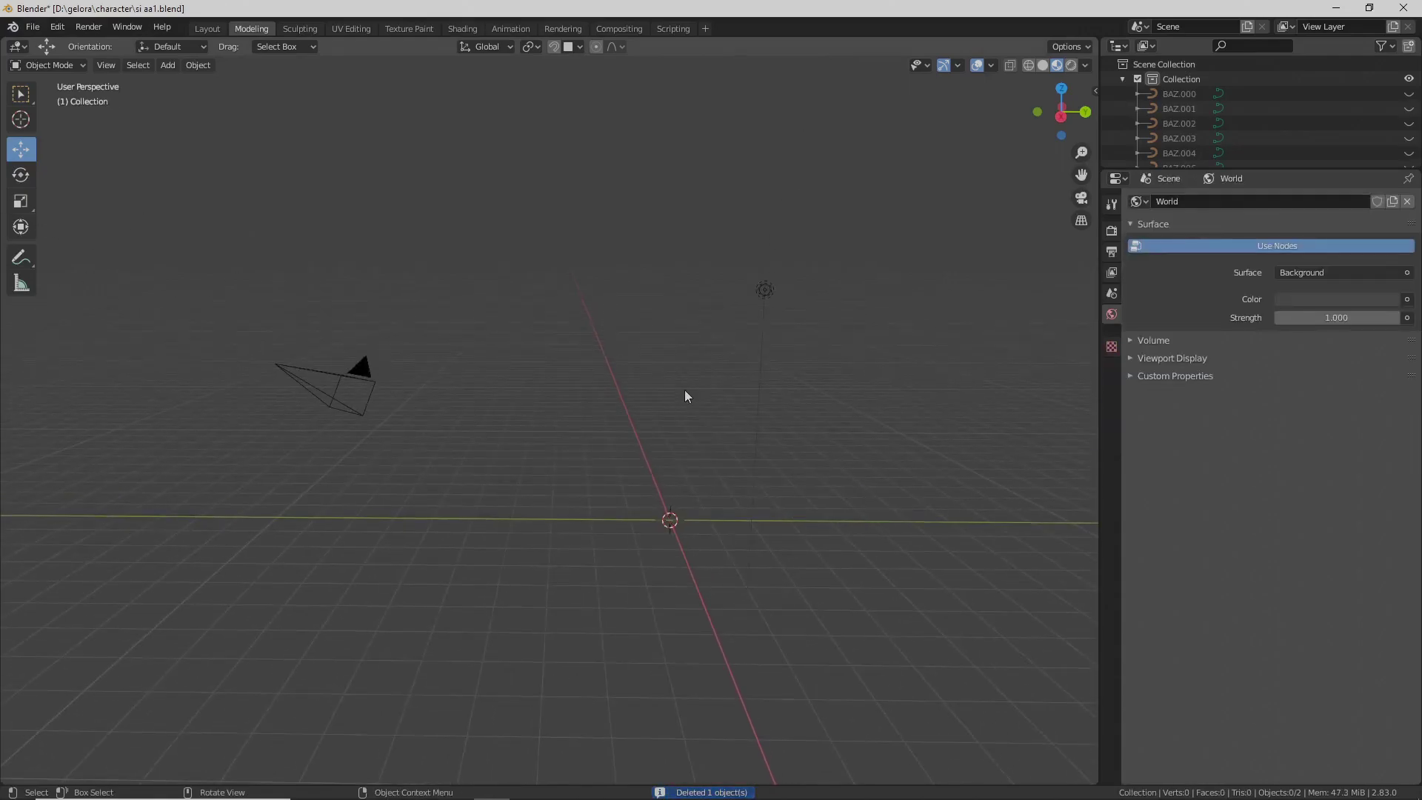
pyautogui.press('n')
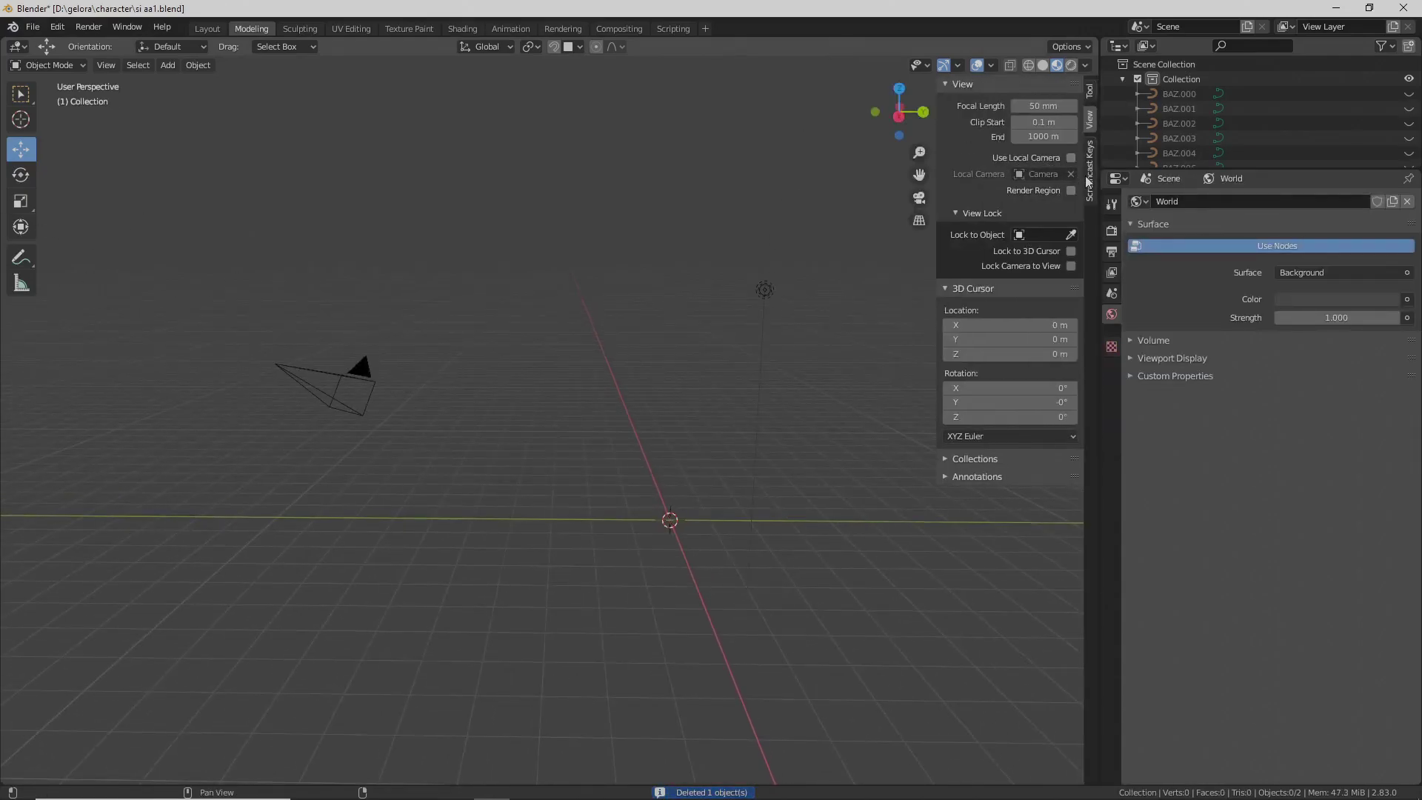
pyautogui.click(1088, 177)
# - Add a cube mesh at the world origin
pyautogui.keyDown('shift'); pyautogui.moveTo(679, 299); pyautogui.dragTo(609, 321, button='middle'); pyautogui.keyUp('shift')
pyautogui.scroll(3, 647, 368)
pyautogui.keyDown('shift'); pyautogui.moveTo(648, 368); pyautogui.dragTo(546, 331, button='middle'); pyautogui.keyUp('shift')
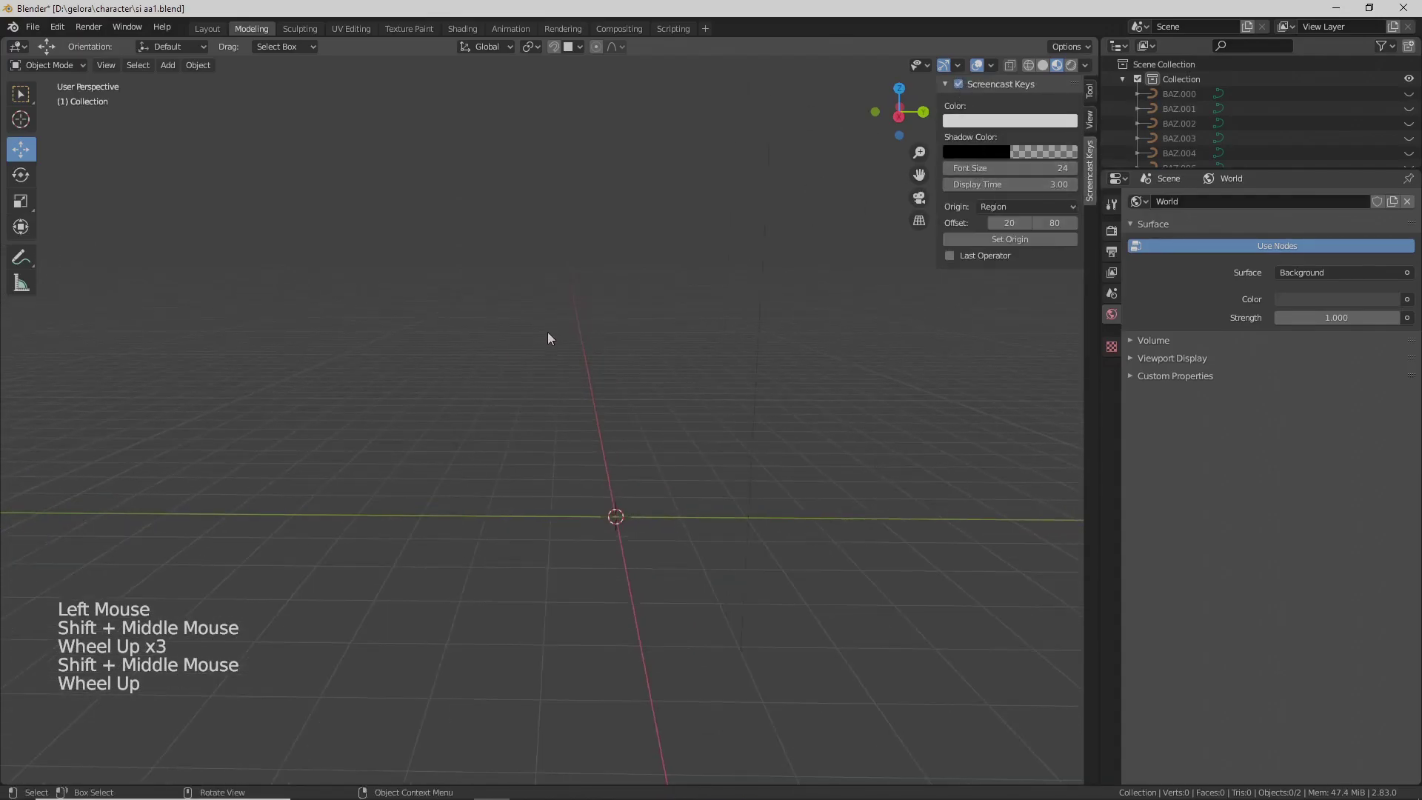
pyautogui.scroll(1, 547, 331)
pyautogui.hotkey('shift', 'a')
pyautogui.moveTo(569, 345)
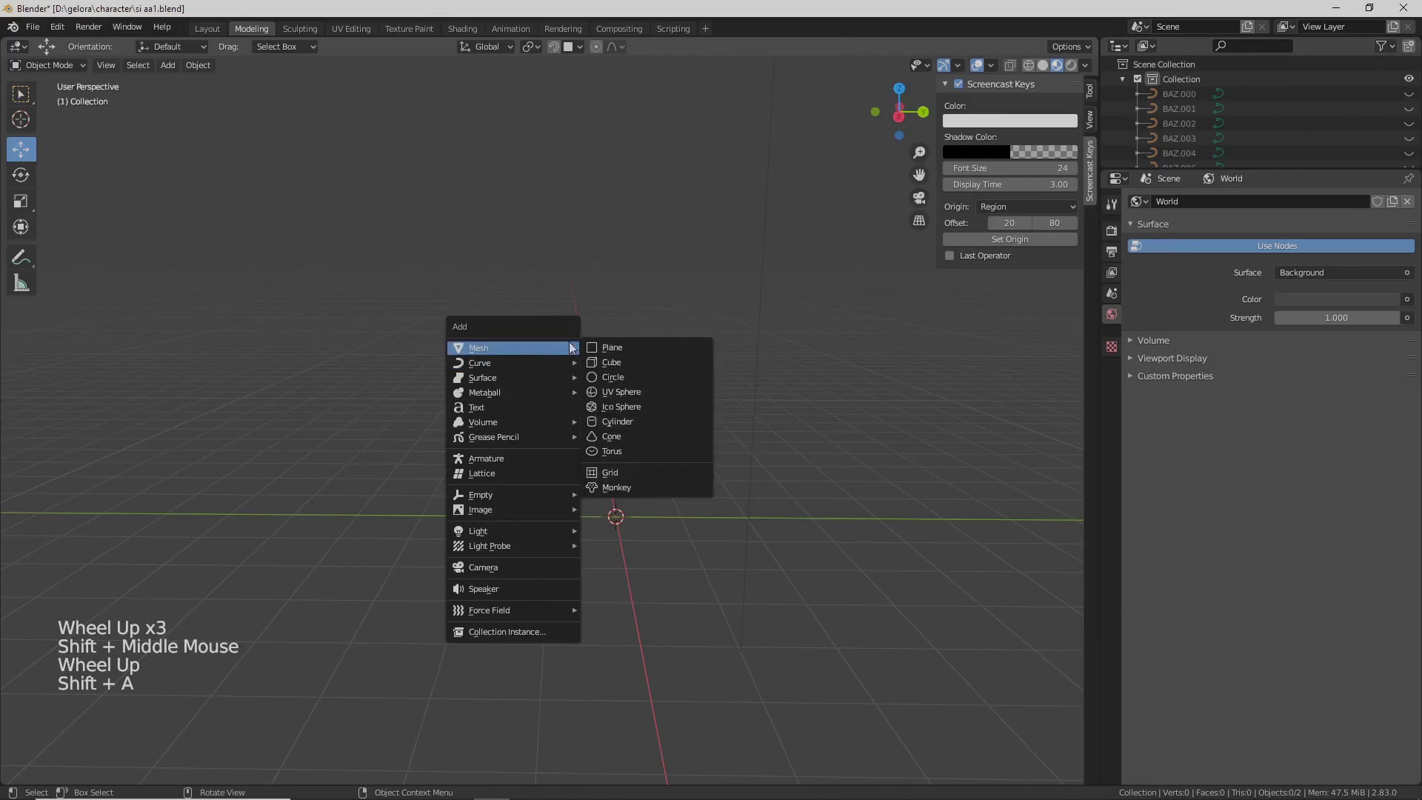
pyautogui.click(605, 361)
pyautogui.keyDown('shift'); pyautogui.moveTo(602, 361); pyautogui.dragTo(551, 334, button='middle'); pyautogui.keyUp('shift')
pyautogui.scroll(5, 514, 261)
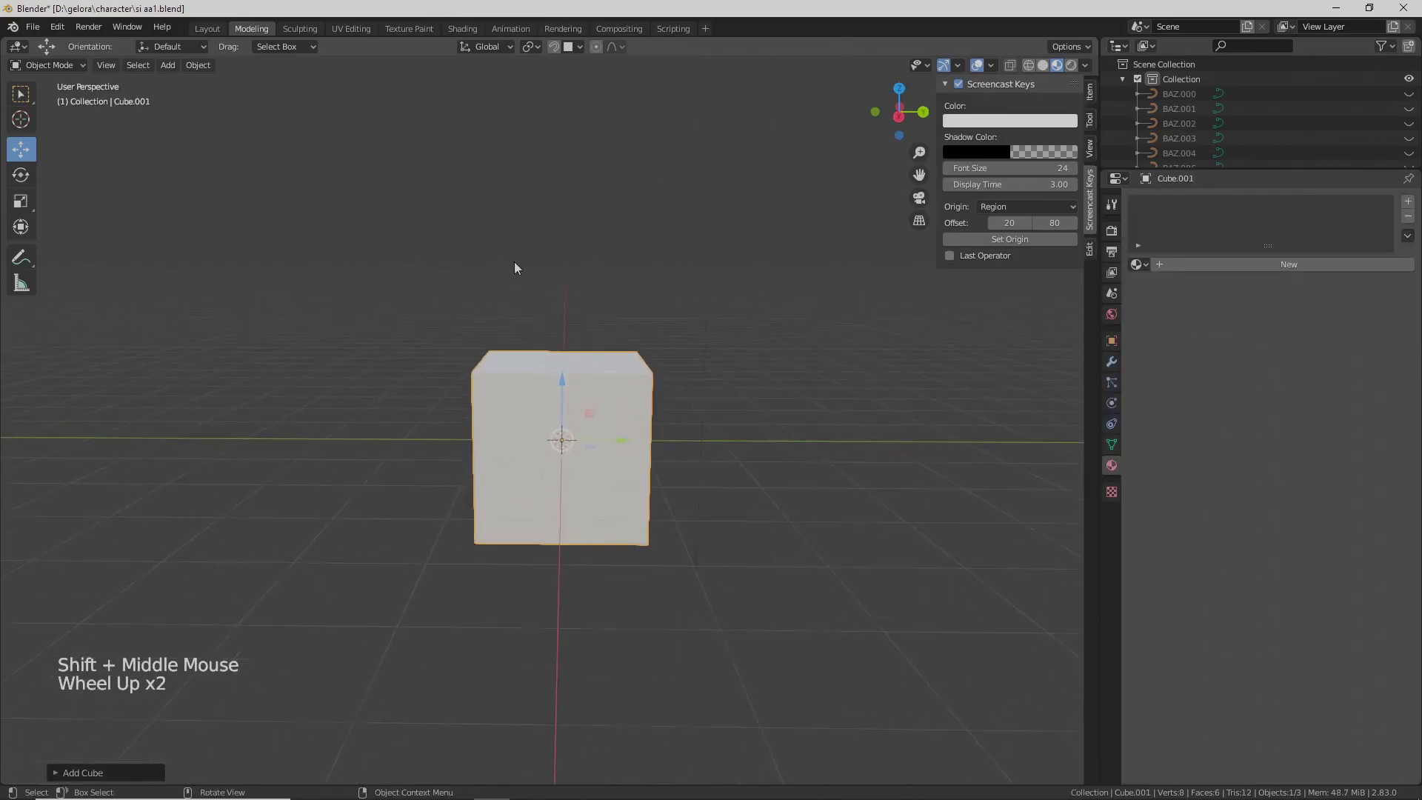
pyautogui.scroll(1, 541, 281)
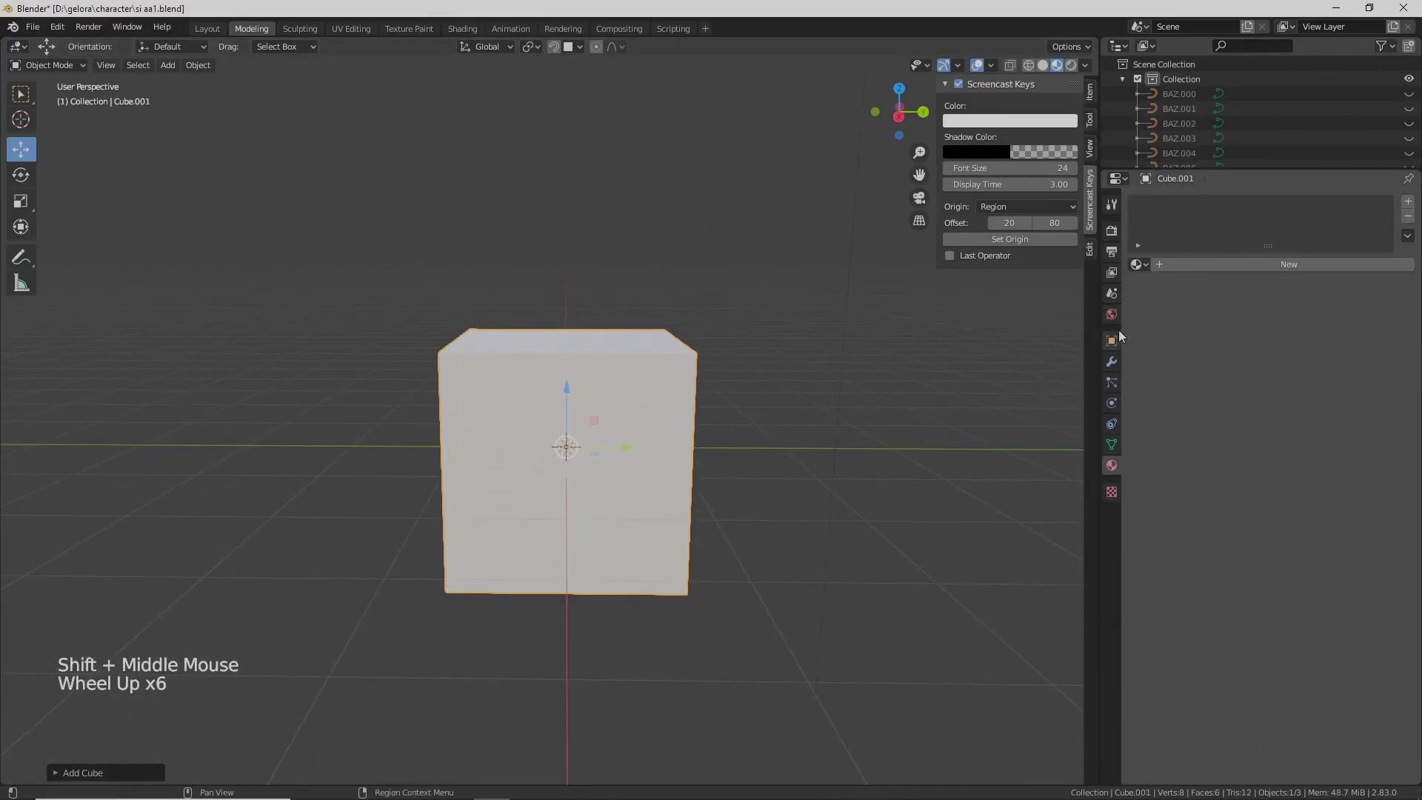
# - Add a Subdivision Surface modifier to the cube
pyautogui.click(1112, 361)
pyautogui.click(1213, 209)
pyautogui.click(1202, 232)
pyautogui.click(1202, 203)
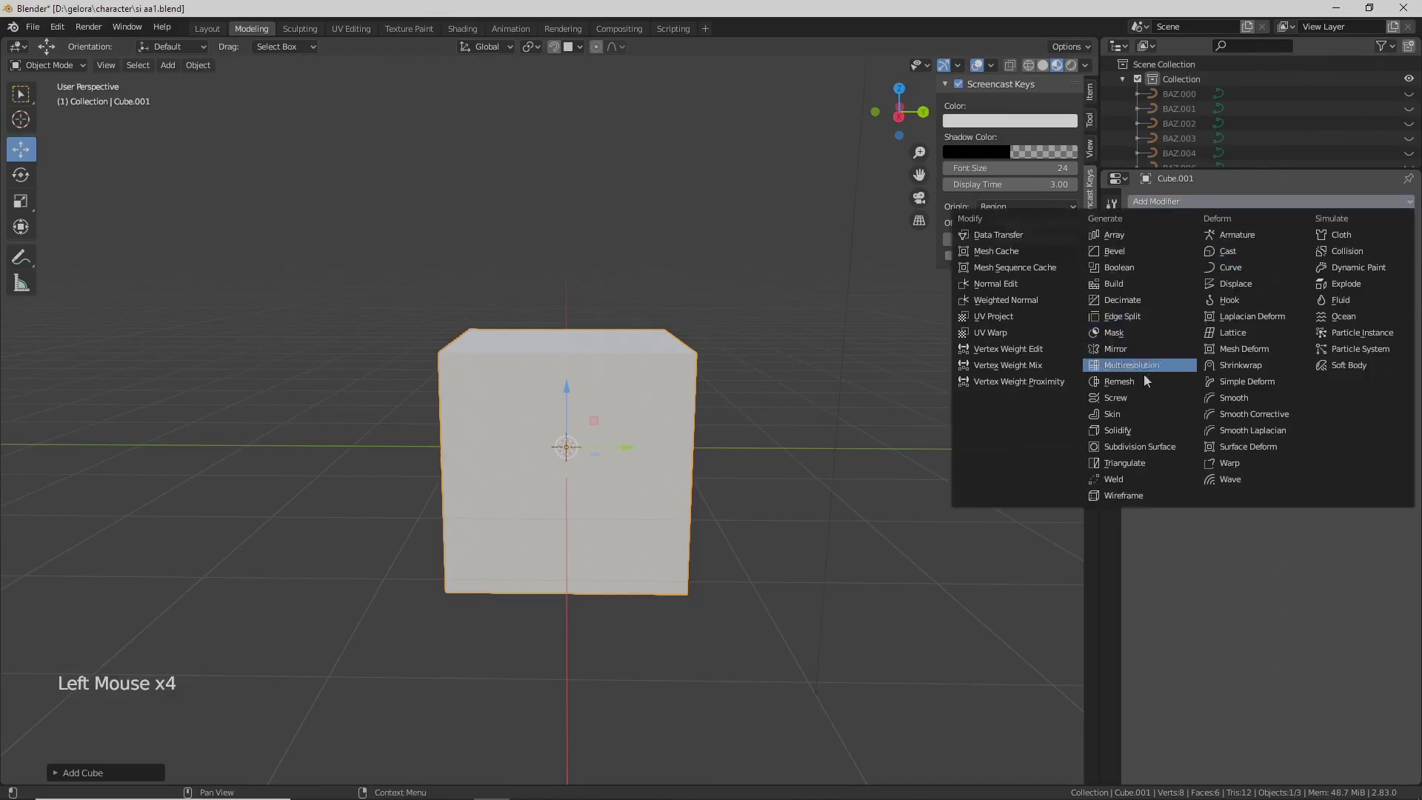
pyautogui.click(1137, 447)
# - Set the modifier's viewport subdivisions to 2 and apply it to the mesh
pyautogui.keyDown('shift'); pyautogui.moveTo(620, 447); pyautogui.dragTo(234, 292, button='middle'); pyautogui.keyUp('shift')
pyautogui.scroll(2, 645, 438)
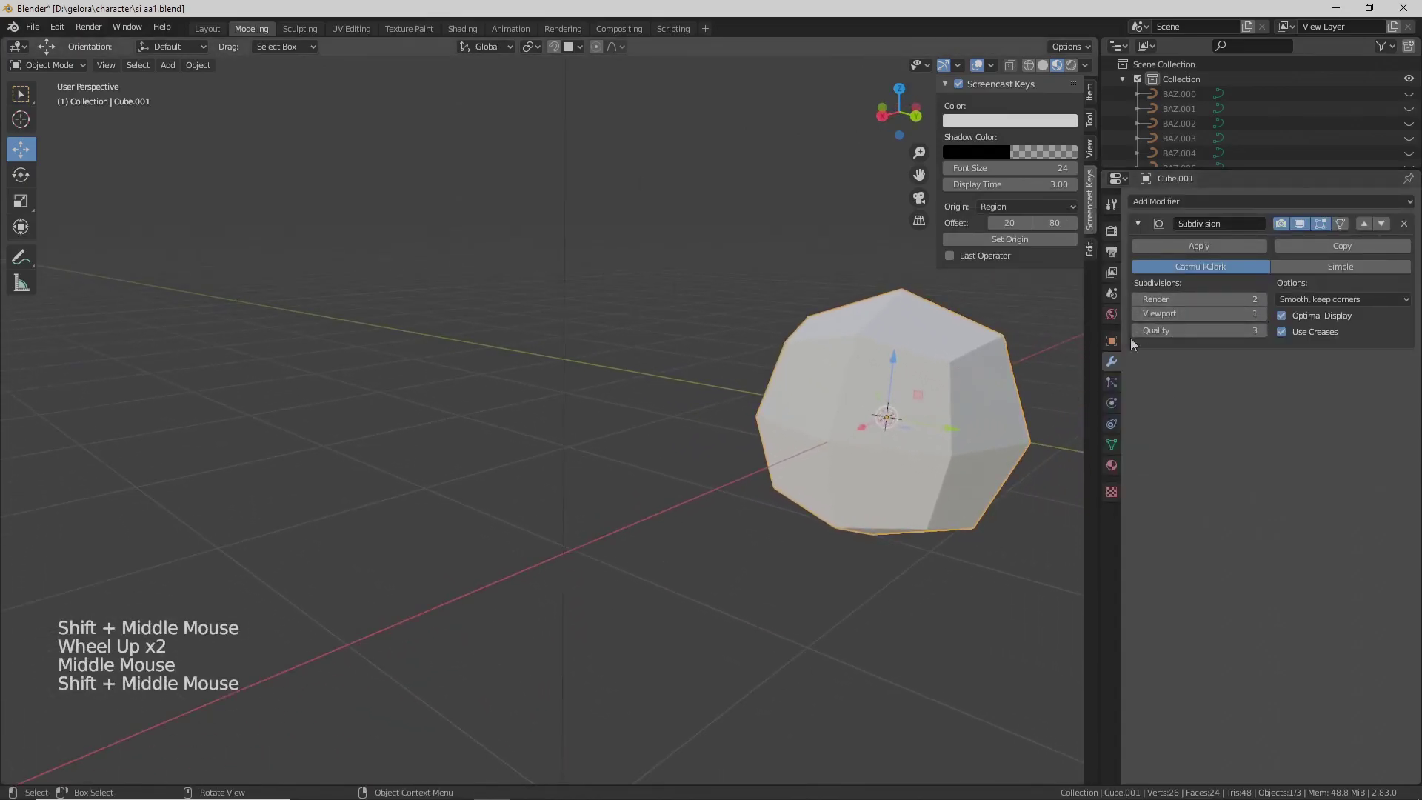
pyautogui.click(1263, 313)
pyautogui.keyDown('shift'); pyautogui.moveTo(852, 443); pyautogui.dragTo(741, 215, button='middle'); pyautogui.keyUp('shift')
pyautogui.click(1224, 248)
# - Raise the rounded mesh along the Z axis so its underside rests near the world origin
pyautogui.moveTo(689, 414); pyautogui.dragTo(108, 460, button='middle')
pyautogui.scroll(-2, 321, 397)
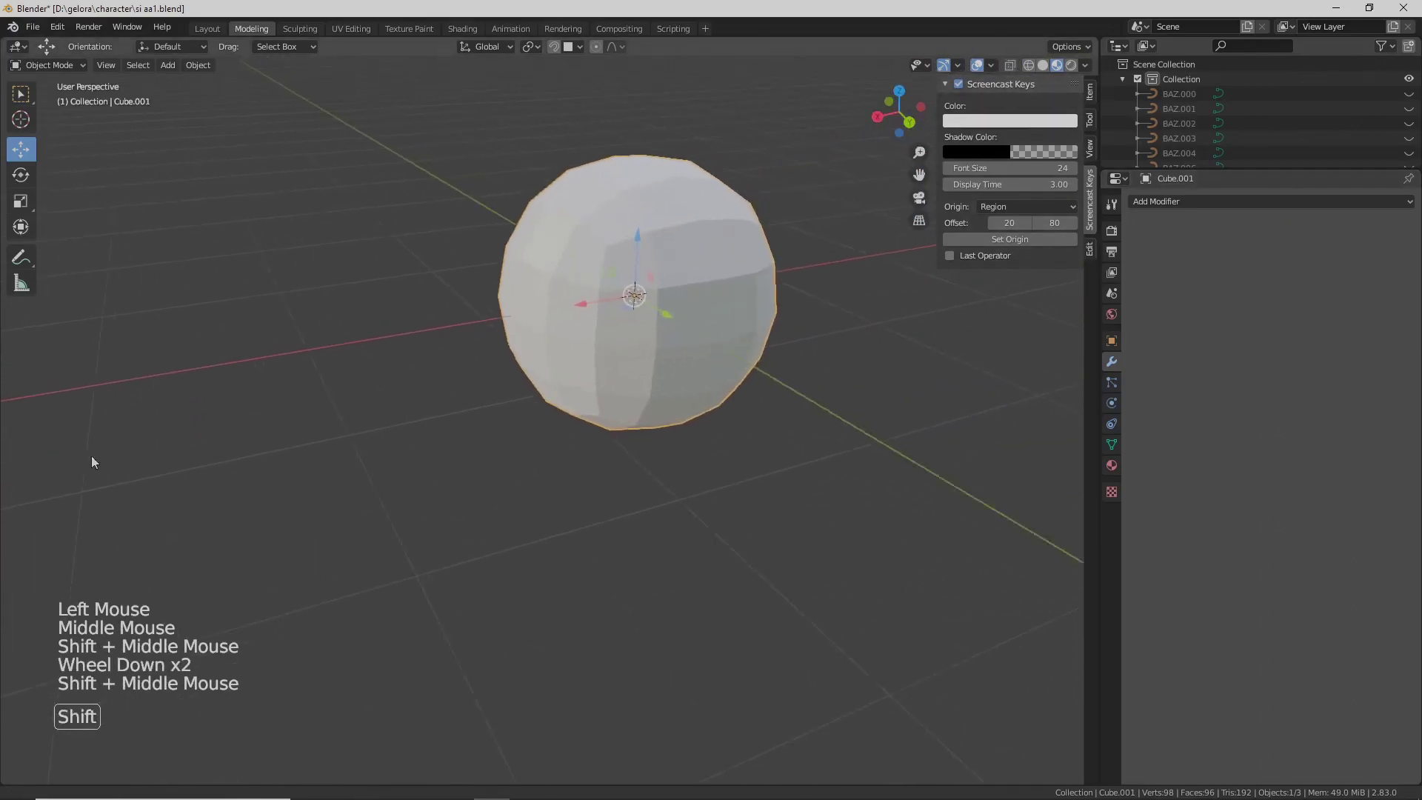
pyautogui.moveTo(621, 239); pyautogui.dragTo(632, 105)
pyautogui.scroll(-1, 632, 105)
# - Enter Edit Mode on the rounded mesh, clear the selection and switch to face selection
pyautogui.moveTo(632, 105); pyautogui.dragTo(478, 452, button='middle')
pyautogui.keyDown('shift'); pyautogui.moveTo(478, 452); pyautogui.dragTo(503, 534, button='middle'); pyautogui.keyUp('shift')
pyautogui.click(496, 487)
pyautogui.press('Tab')
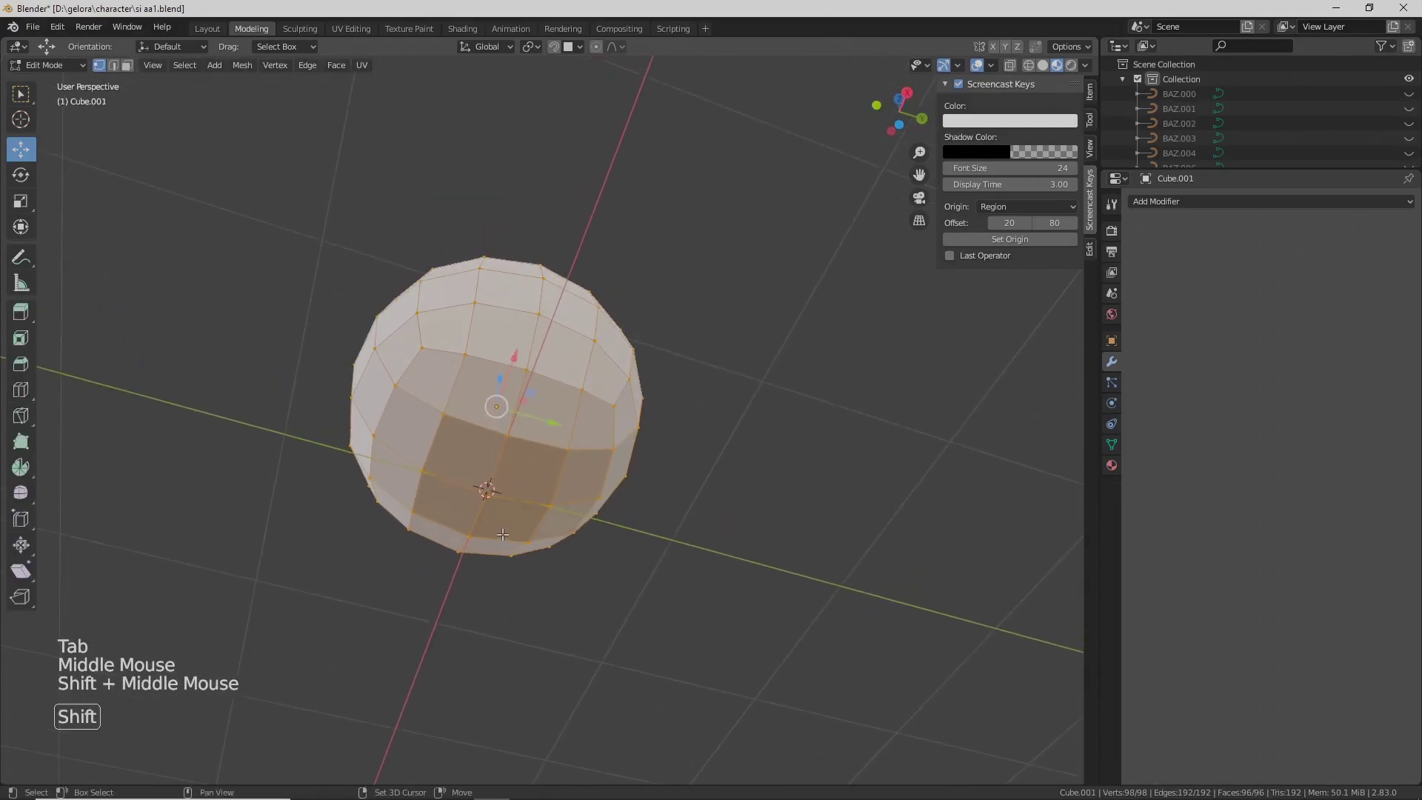
pyautogui.click(532, 495)
pyautogui.press('3')
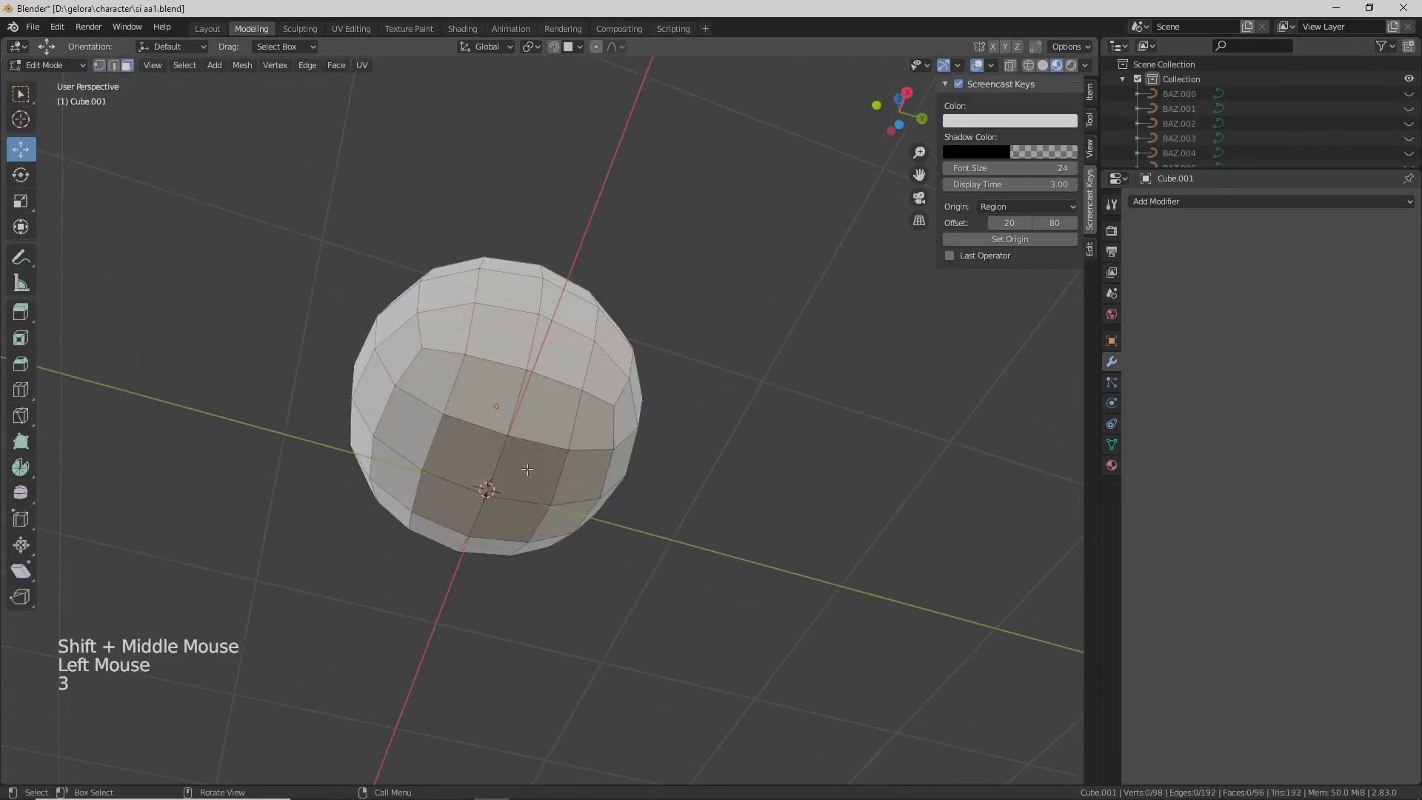
# - Select a band of eight faces running from the sphere's underside up one side
pyautogui.click(526, 467)
pyautogui.keyDown('shift'); pyautogui.click(511, 517); pyautogui.keyUp('shift')
pyautogui.keyDown('shift'); pyautogui.click(582, 476); pyautogui.keyUp('shift')
pyautogui.keyDown('shift'); pyautogui.click(566, 517); pyautogui.keyUp('shift')
pyautogui.moveTo(676, 480); pyautogui.dragTo(534, 531, button='middle')
pyautogui.keyDown('shift'); pyautogui.click(626, 400); pyautogui.keyUp('shift')
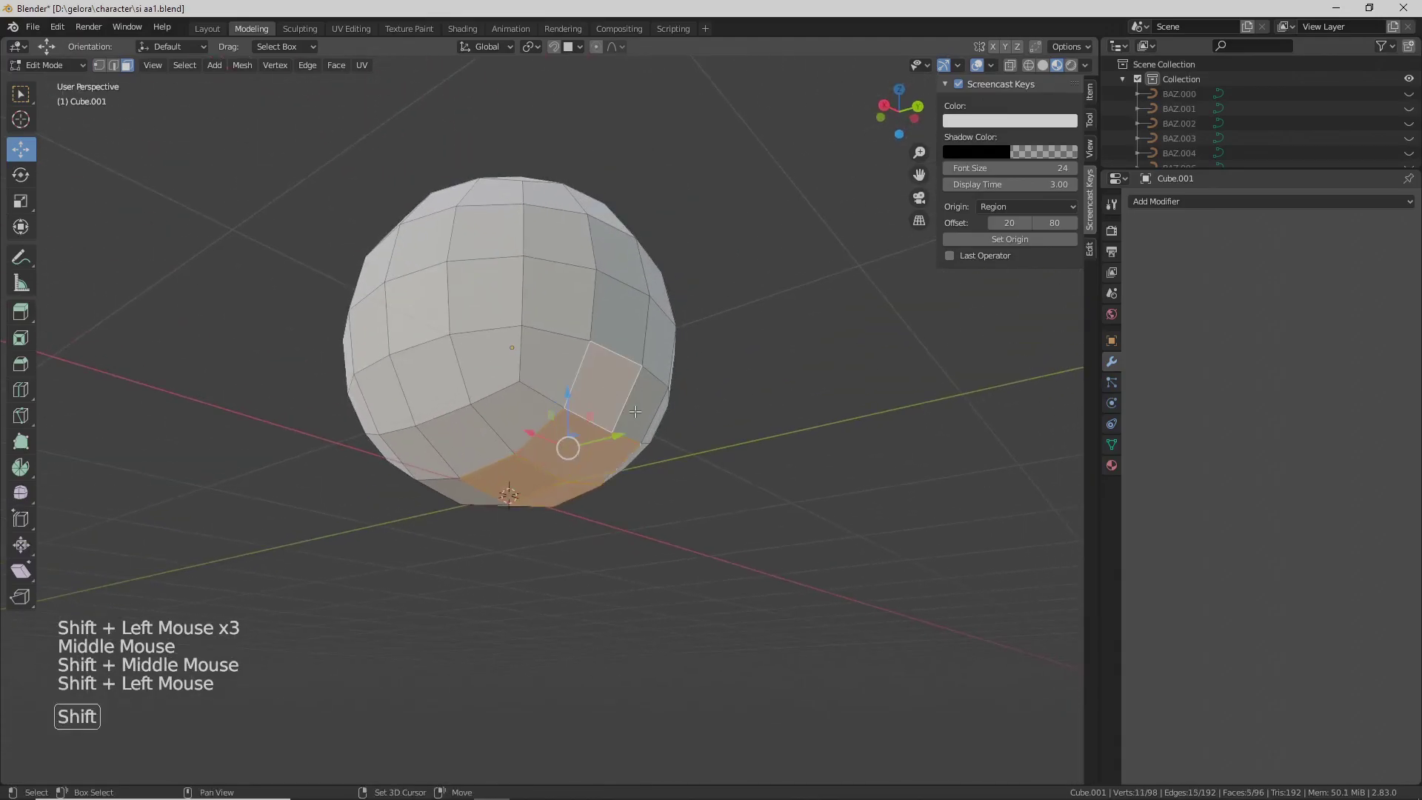
pyautogui.keyDown('shift'); pyautogui.click(638, 348); pyautogui.keyUp('shift')
pyautogui.keyDown('shift'); pyautogui.click(658, 348); pyautogui.keyUp('shift')
pyautogui.moveTo(657, 348); pyautogui.dragTo(627, 443, button='middle')
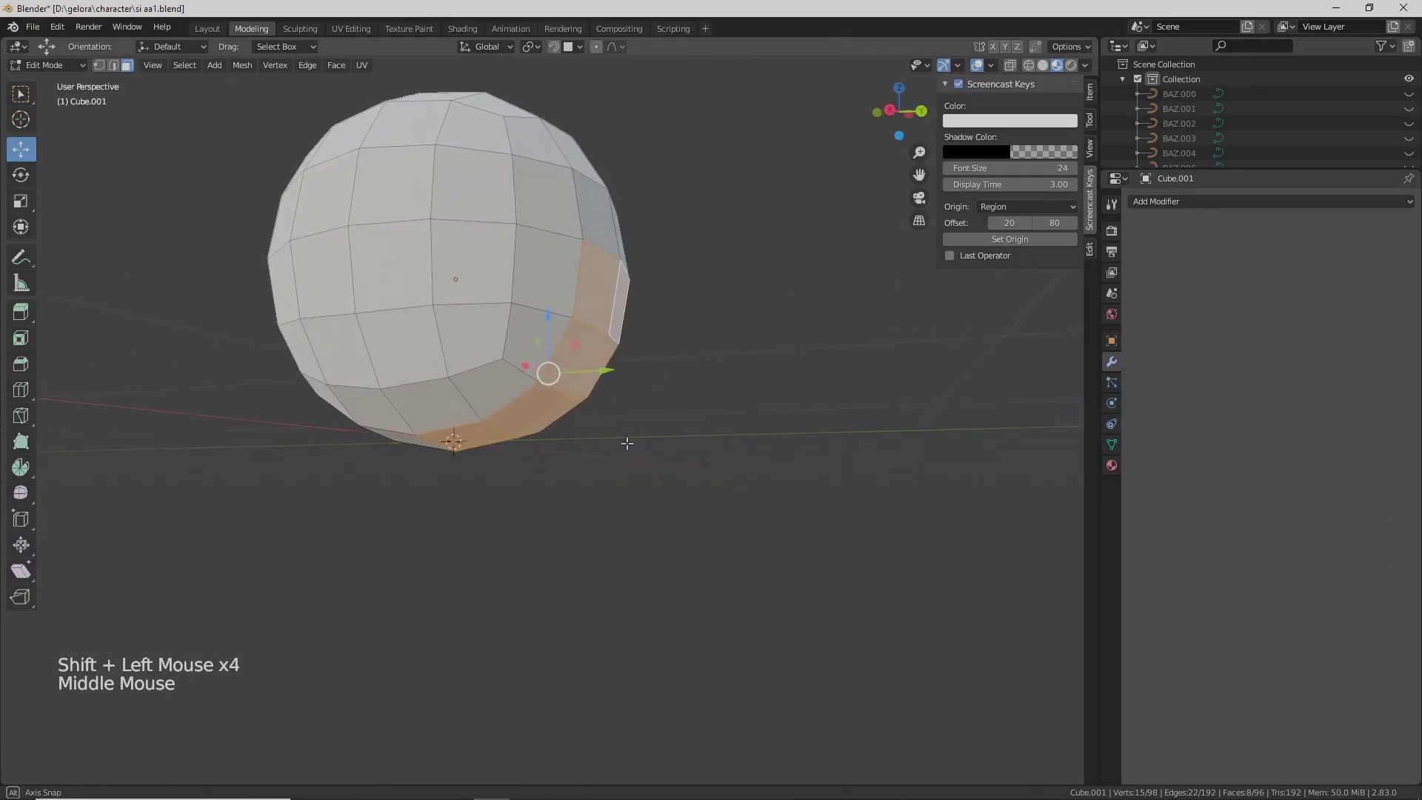
pyautogui.hotkey('shift', 'd')
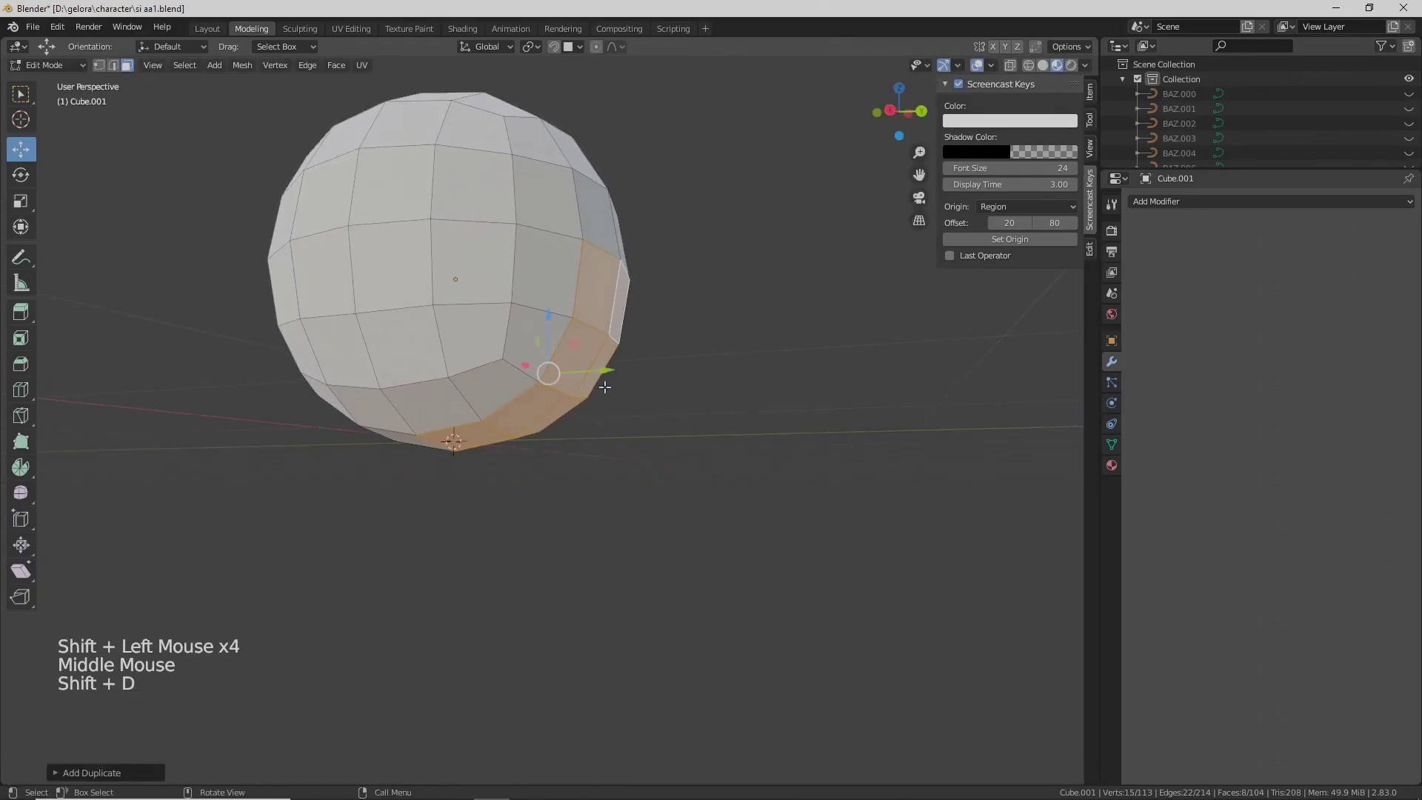
pyautogui.keyDown('shift'); pyautogui.moveTo(518, 312); pyautogui.dragTo(522, 346, button='middle'); pyautogui.keyUp('shift')
pyautogui.hotkey('ctrl', 'z')
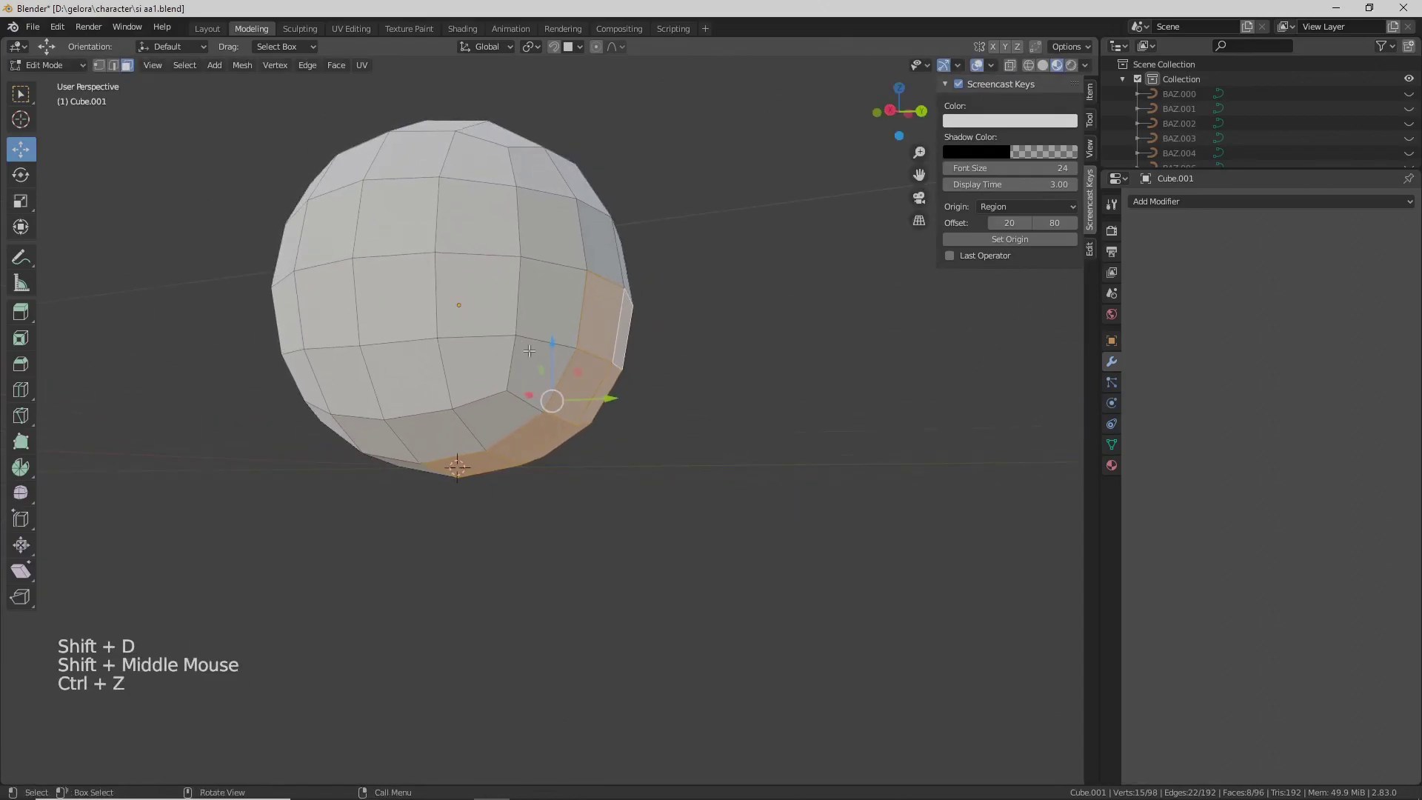
# - Extrude the selected band of faces in place and move it down along the Z axis
pyautogui.moveTo(615, 341); pyautogui.dragTo(597, 378, button='middle')
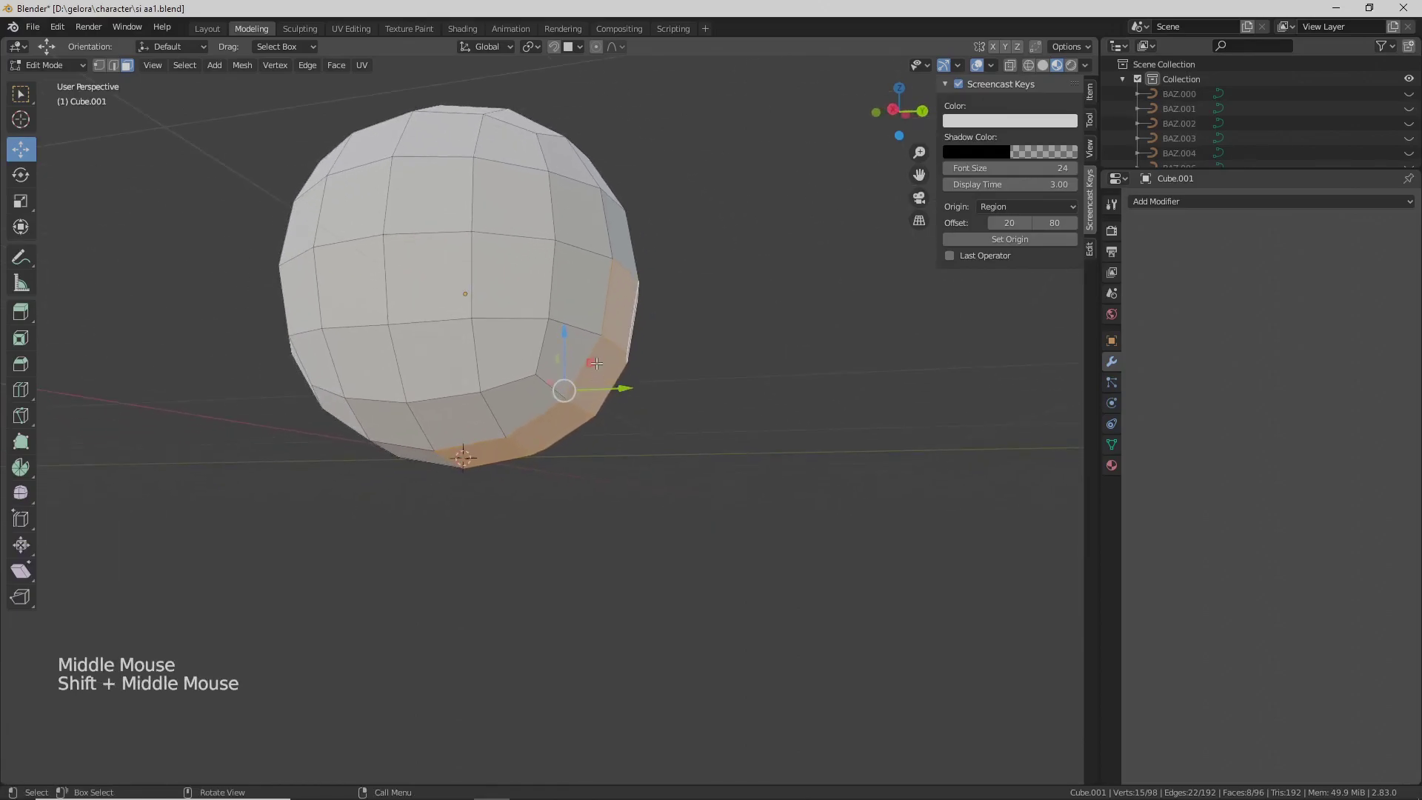
pyautogui.press('e')
pyautogui.rightClick(596, 363)
pyautogui.moveTo(567, 333); pyautogui.dragTo(567, 451)
# - Box-select the sphere's upper faces from the front and delete them
pyautogui.scroll(-2, 568, 450)
pyautogui.moveTo(567, 450); pyautogui.dragTo(583, 440, button='middle')
pyautogui.keyDown('shift'); pyautogui.moveTo(583, 439); pyautogui.dragTo(557, 422, button='middle'); pyautogui.keyUp('shift')
pyautogui.scroll(1, 459, 429)
pyautogui.scroll(-2, 558, 422)
pyautogui.click(542, 375)
pyautogui.moveTo(554, 342); pyautogui.dragTo(539, 328, button='middle')
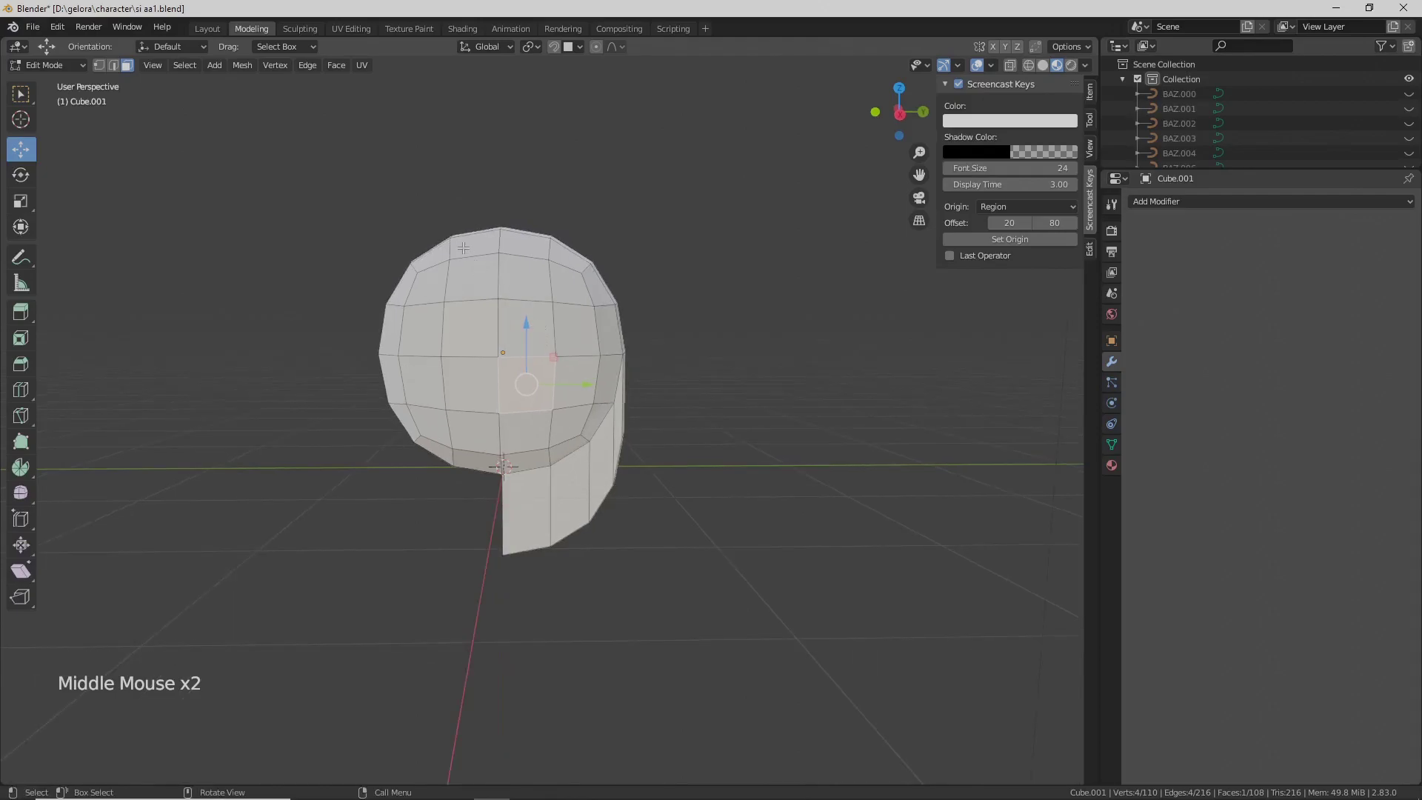
pyautogui.press('b')
pyautogui.moveTo(291, 138); pyautogui.dragTo(557, 371)
pyautogui.press('x')
pyautogui.click(533, 364)
# - Delete the remaining upper faces of the sphere, undoing a first deletion to add more faces to the selection
pyautogui.moveTo(533, 364); pyautogui.dragTo(406, 322, button='middle')
pyautogui.press('b')
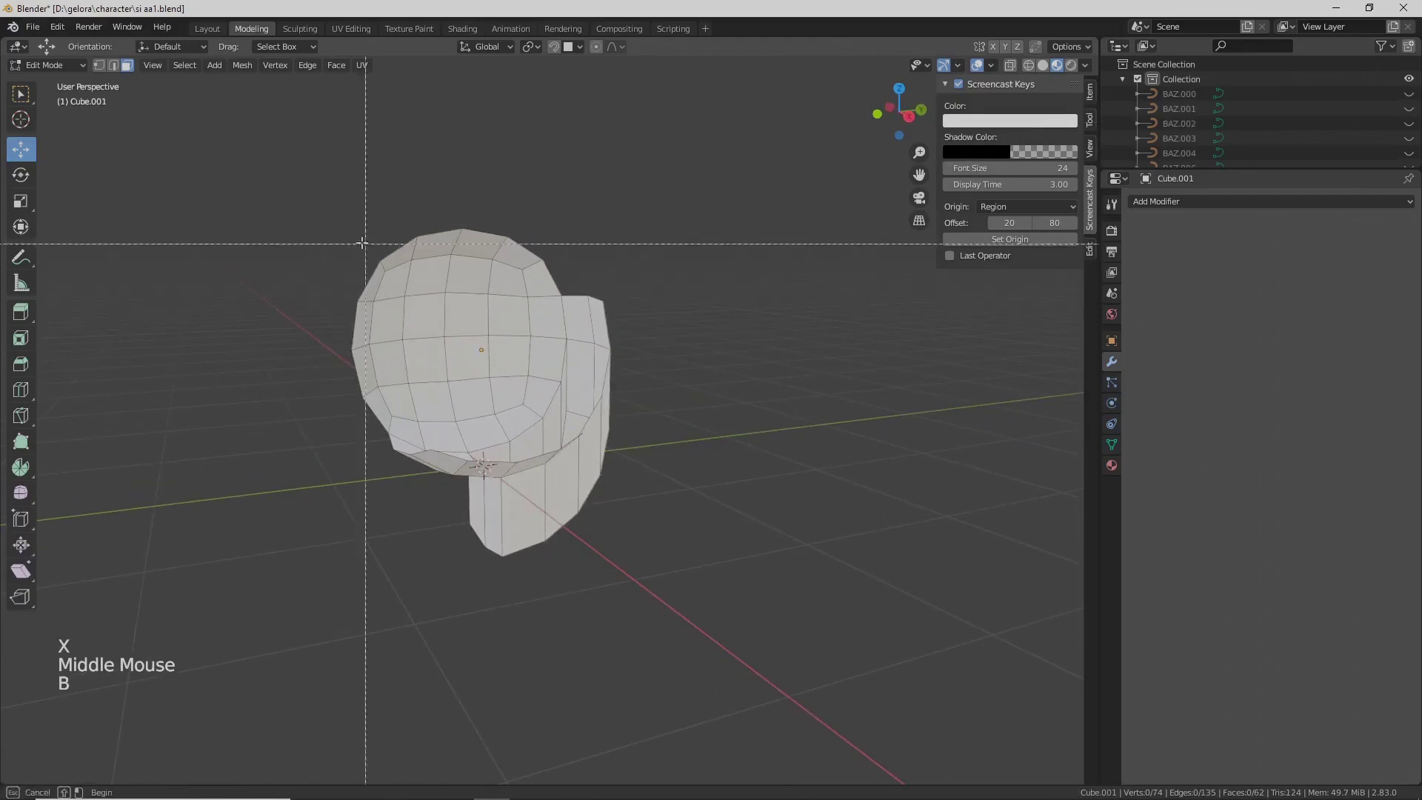
pyautogui.press('x')
pyautogui.click(523, 374)
pyautogui.moveTo(522, 374); pyautogui.dragTo(567, 386, button='middle')
pyautogui.hotkey('ctrl', 'z')
pyautogui.scroll(1, 567, 386)
pyautogui.keyDown('shift'); pyautogui.click(567, 387); pyautogui.keyUp('shift')
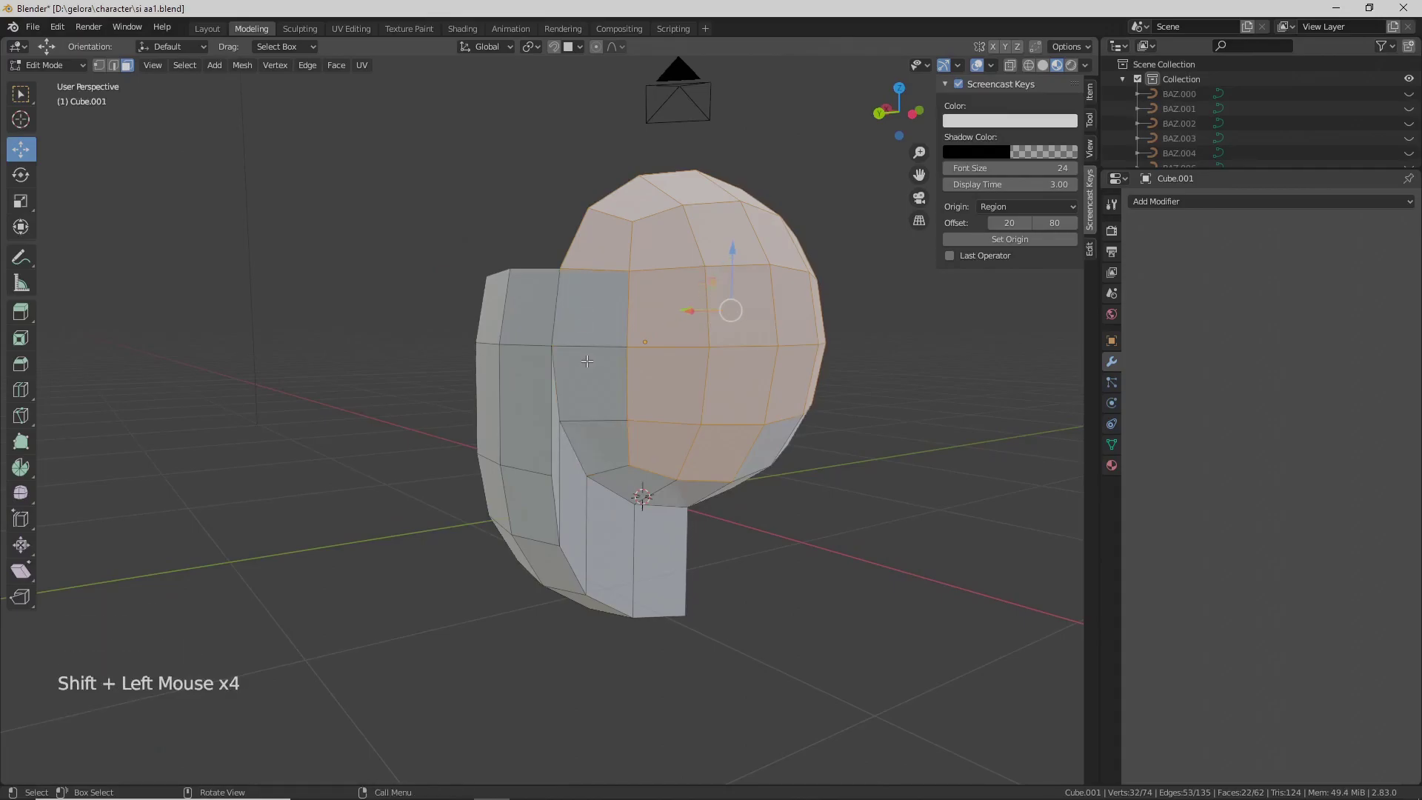
pyautogui.press('x')
pyautogui.click(580, 237)
# - Select the nine leftover sphere faces beside the extruded strip and delete them
pyautogui.moveTo(580, 245); pyautogui.dragTo(570, 440, button='middle')
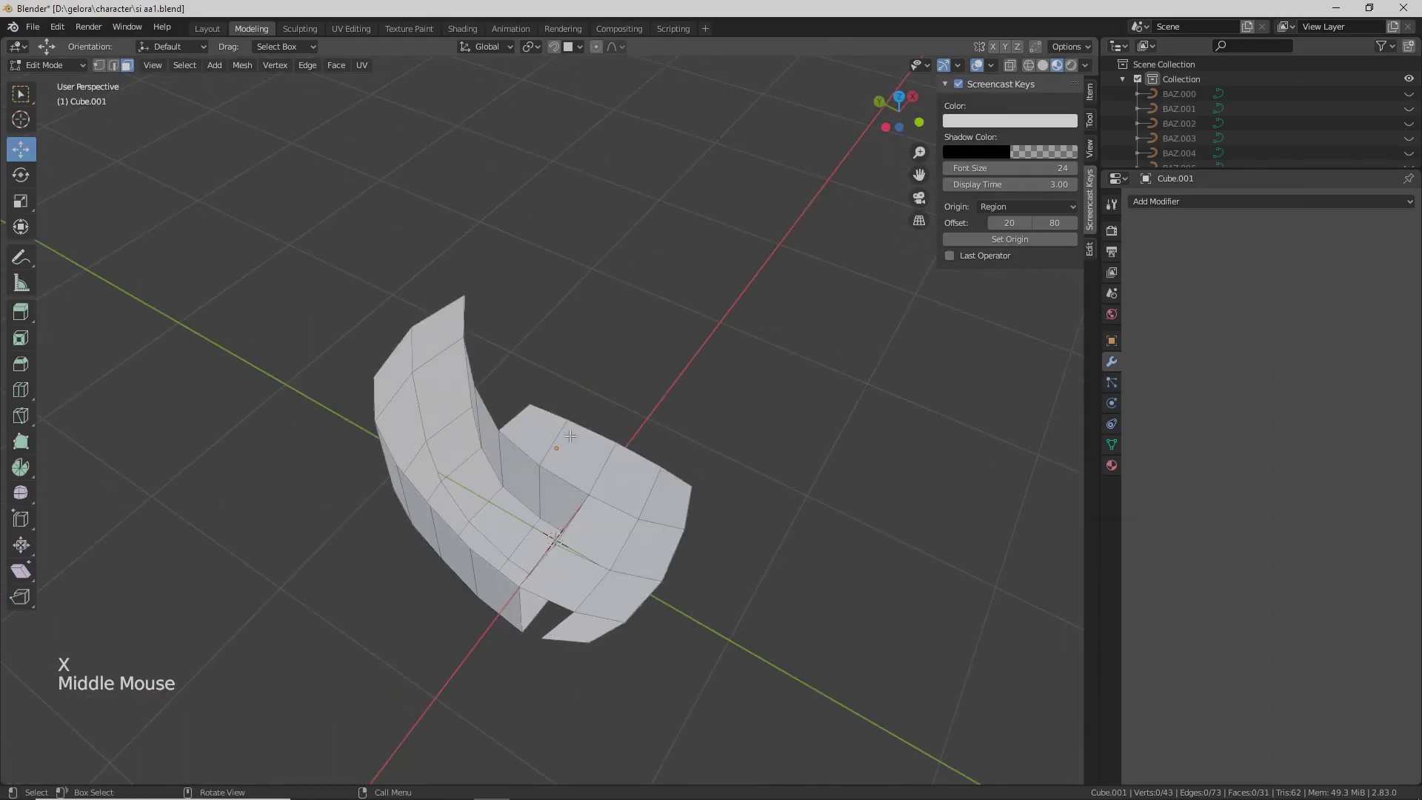
pyautogui.keyDown('shift'); pyautogui.click(619, 466); pyautogui.keyUp('shift')
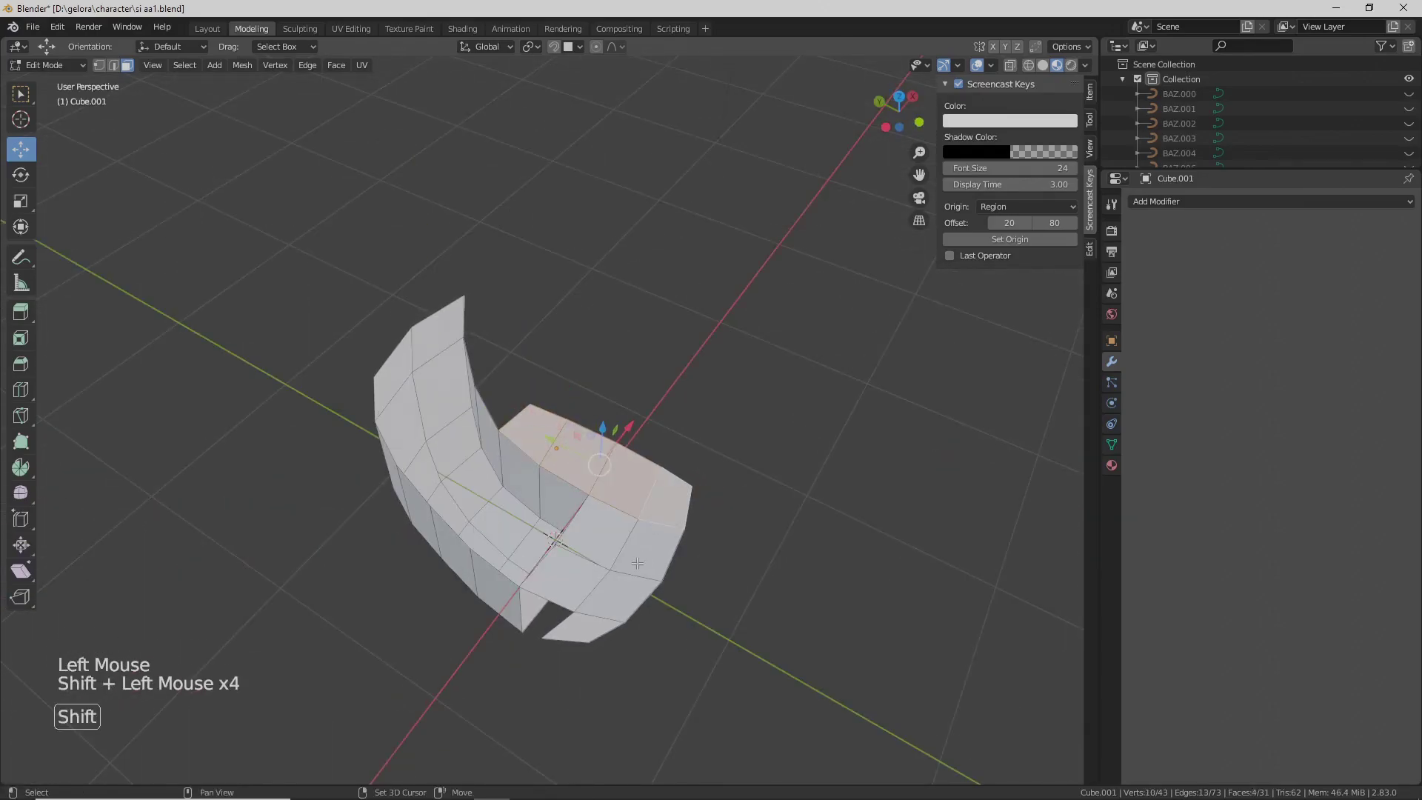
pyautogui.press('x')
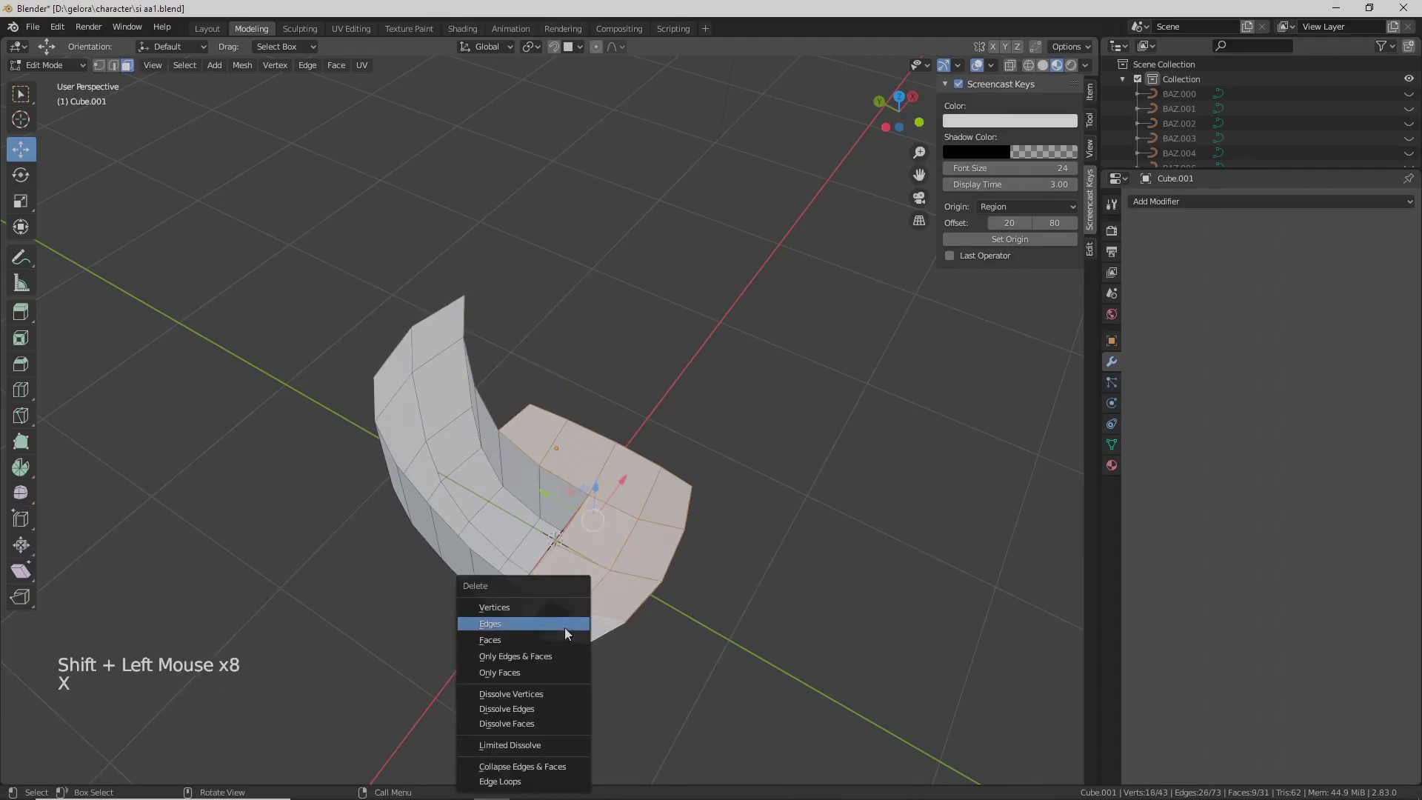
pyautogui.click(558, 637)
# - Delete the two uppermost faces at the tall end of the curved strip
pyautogui.moveTo(558, 637); pyautogui.dragTo(540, 447, button='middle')
pyautogui.scroll(1, 378, 416)
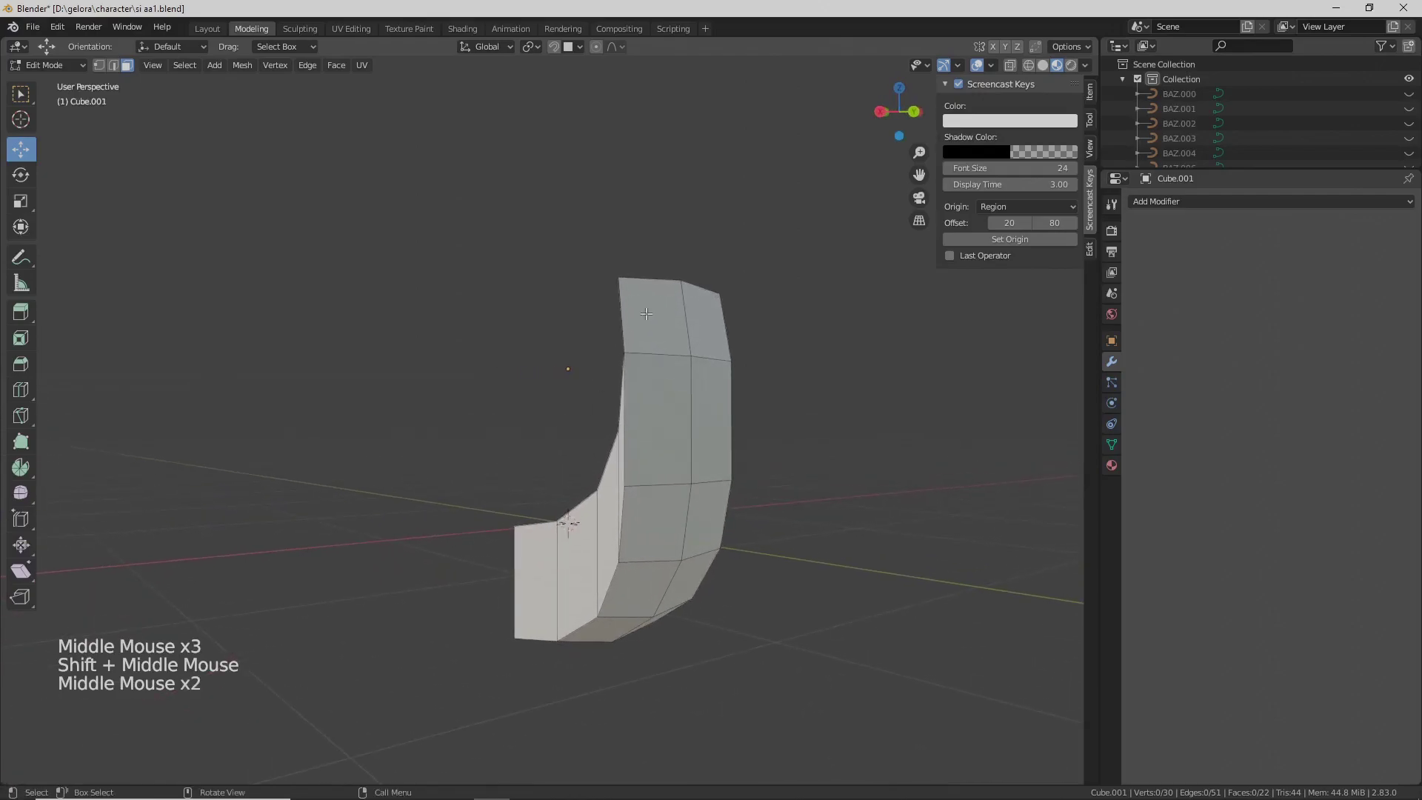
pyautogui.scroll(-1, 647, 314)
pyautogui.moveTo(646, 315); pyautogui.dragTo(604, 400, button='middle')
pyautogui.moveTo(604, 400); pyautogui.dragTo(651, 289, button='middle')
pyautogui.press('Tab')
pyautogui.press('Tab')
pyautogui.click(651, 290)
pyautogui.keyDown('shift'); pyautogui.click(684, 271); pyautogui.keyUp('shift')
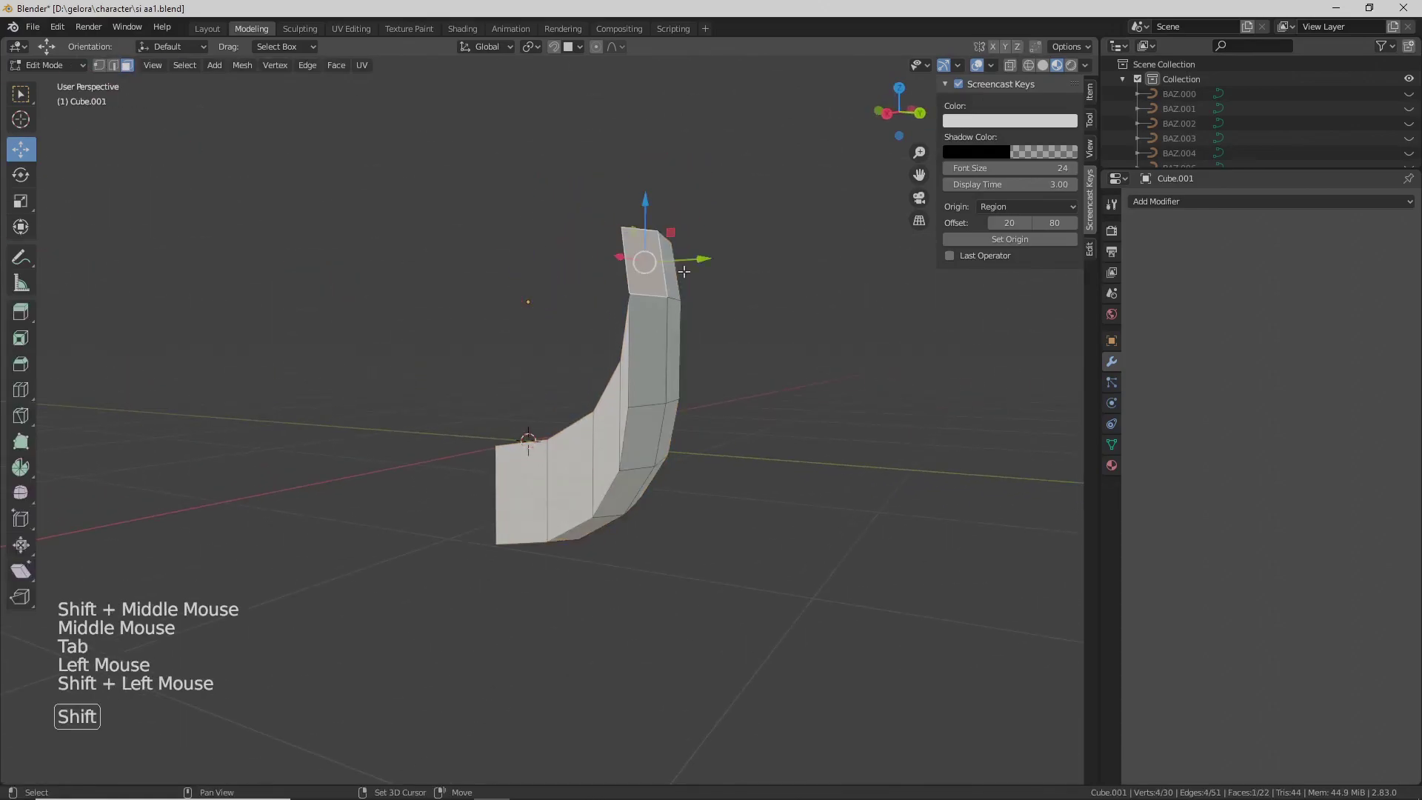
pyautogui.press('x')
pyautogui.click(673, 281)
# - Add a Mirror modifier to the strip object, mirroring across Y only with X and Z off
pyautogui.moveTo(672, 281); pyautogui.dragTo(521, 582, button='middle')
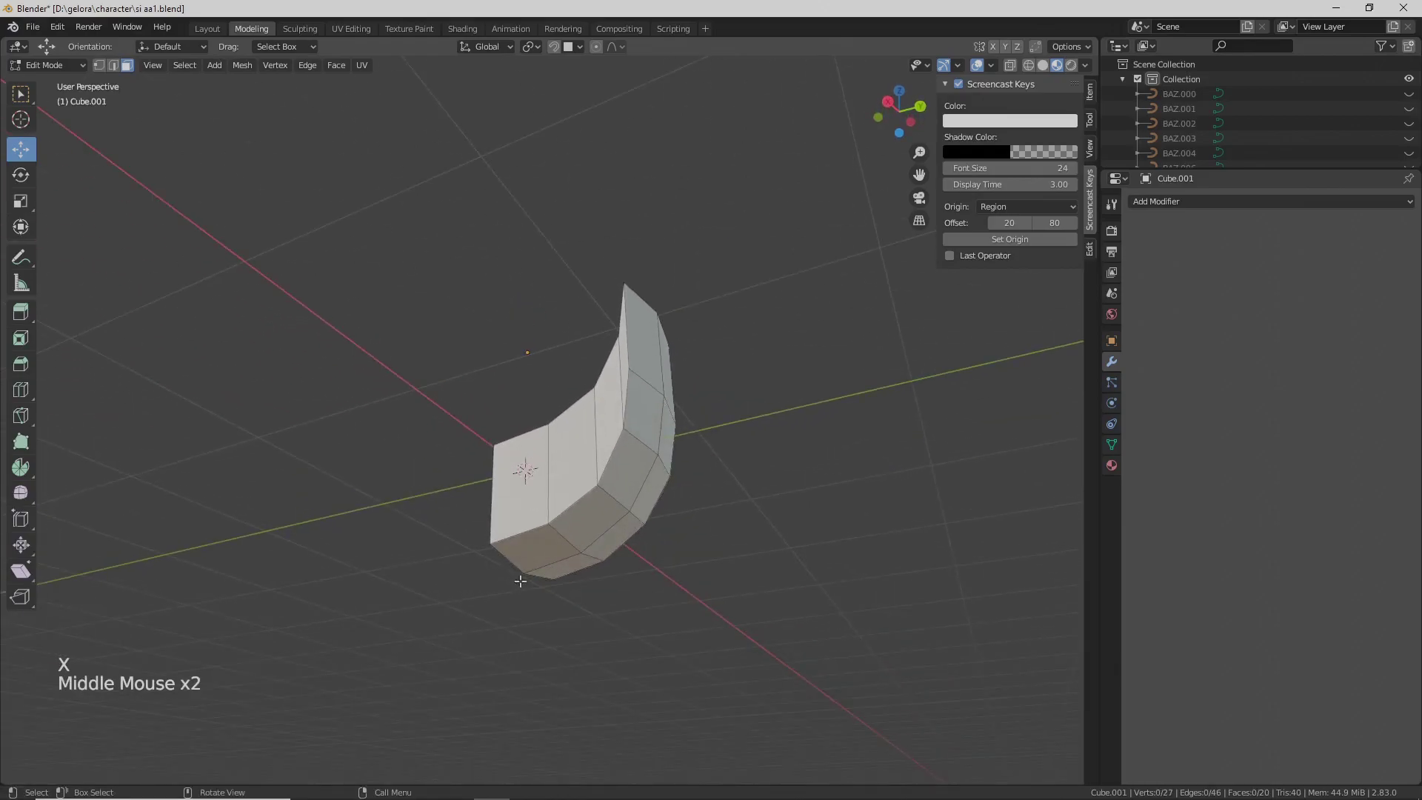
pyautogui.moveTo(654, 458); pyautogui.dragTo(617, 400, button='middle')
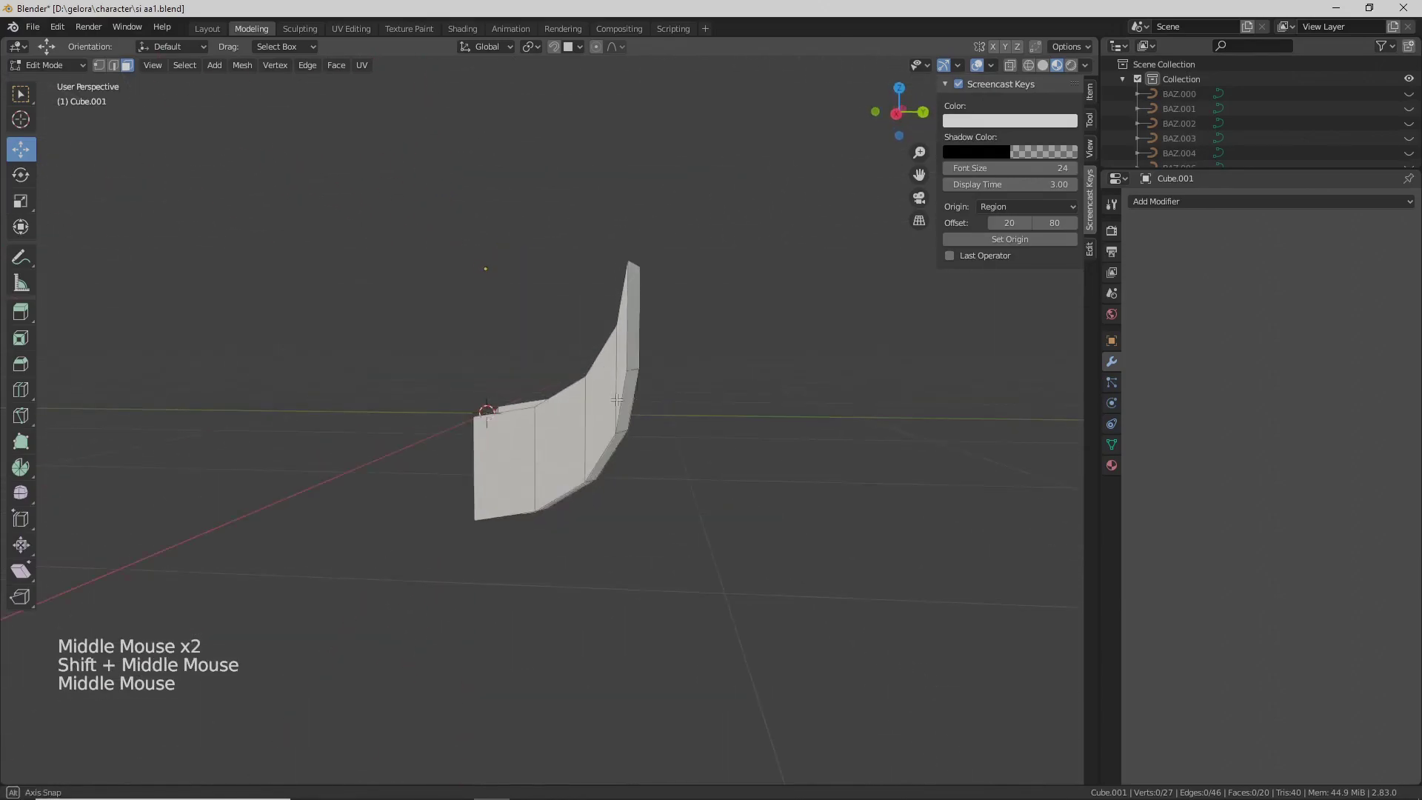
pyautogui.press('Tab')
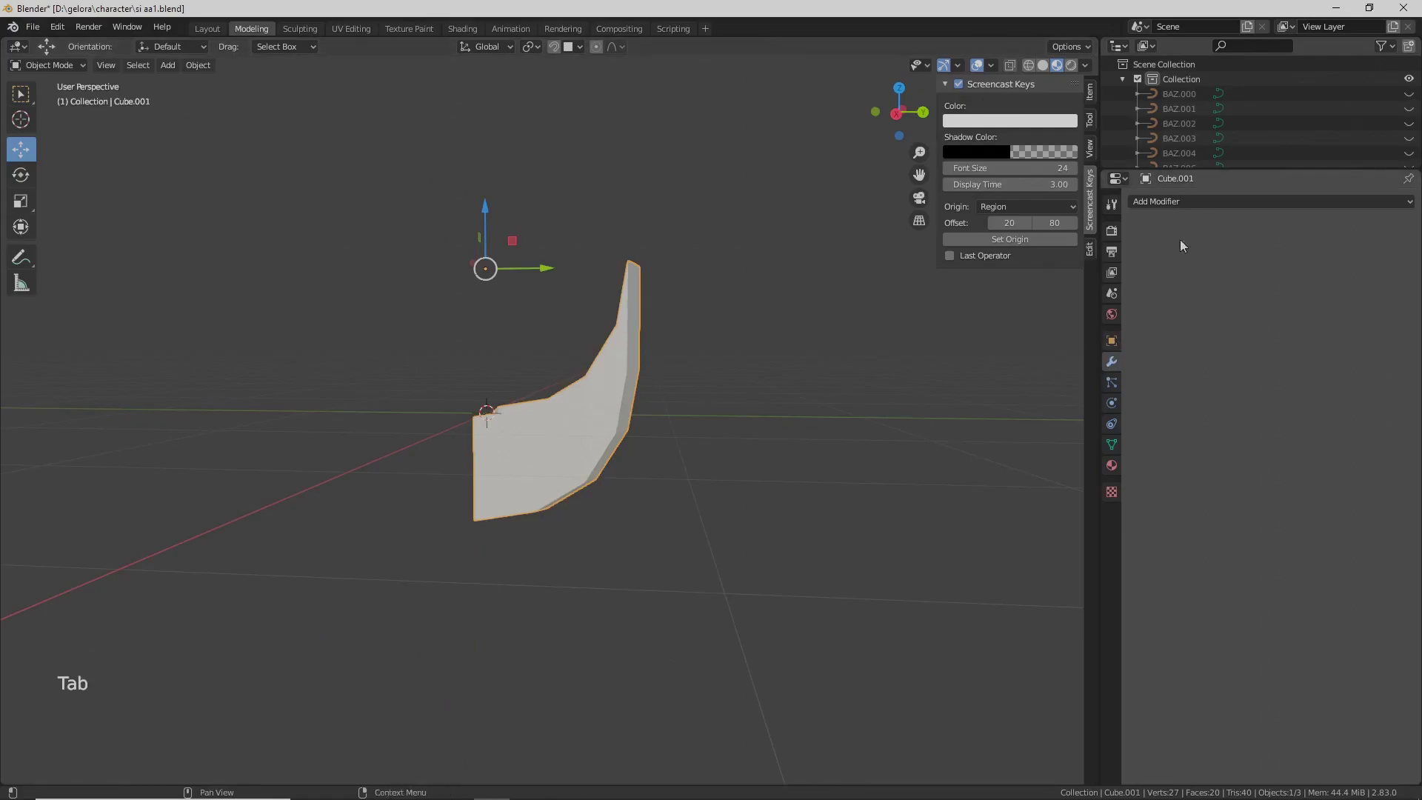
pyautogui.click(1203, 201)
pyautogui.click(1130, 350)
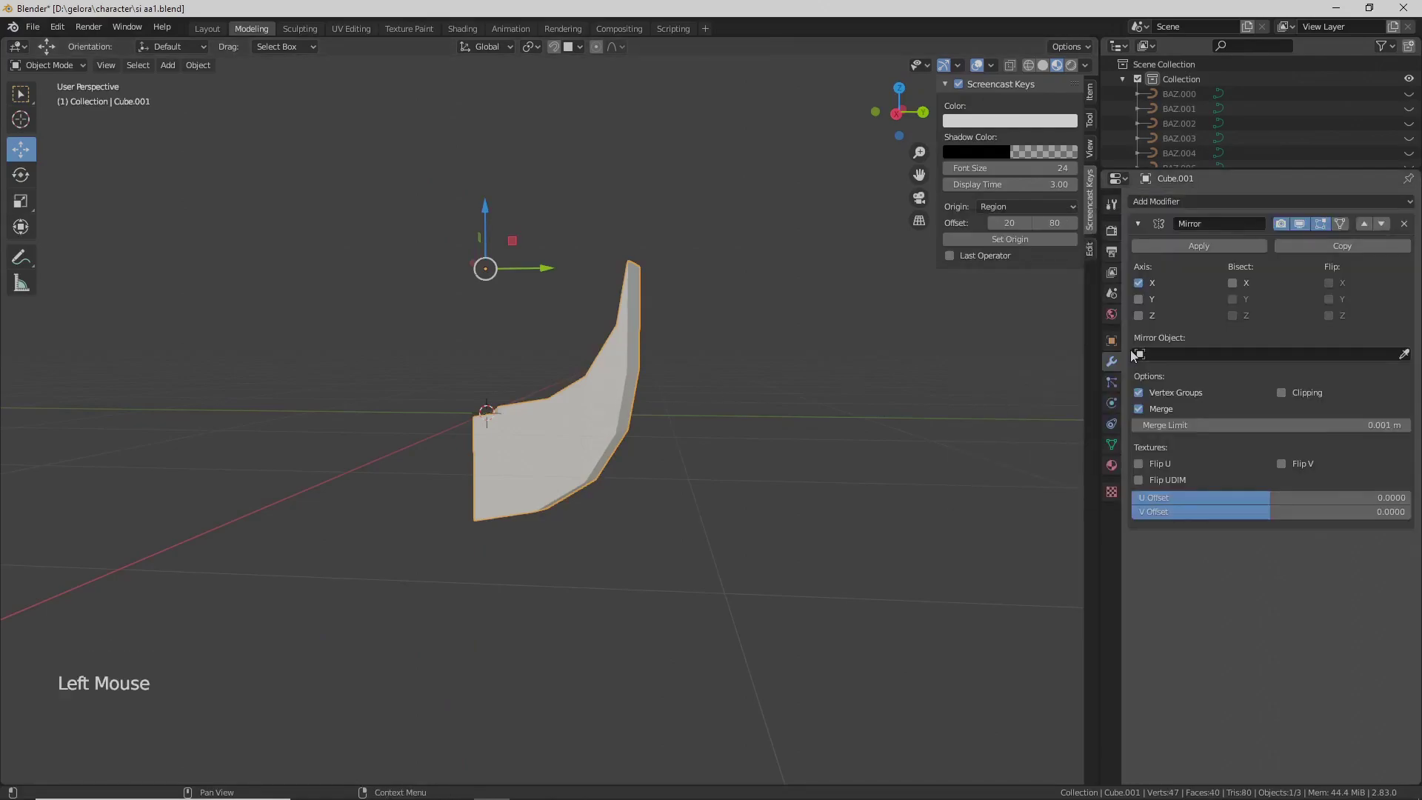
pyautogui.click(1140, 316)
pyautogui.click(1142, 315)
pyautogui.click(1138, 299)
pyautogui.click(1138, 283)
# - Select the four underside faces of the mirrored strip and extrude them downward to form the torso
pyautogui.moveTo(461, 540); pyautogui.dragTo(518, 496, button='middle')
pyautogui.scroll(1, 514, 524)
pyautogui.press('Tab')
pyautogui.moveTo(518, 435); pyautogui.dragTo(549, 404, button='middle')
pyautogui.click(532, 456)
pyautogui.keyDown('shift'); pyautogui.click(545, 509); pyautogui.keyUp('shift')
pyautogui.keyDown('shift'); pyautogui.click(598, 448); pyautogui.keyUp('shift')
pyautogui.moveTo(587, 483); pyautogui.dragTo(592, 543, button='middle')
pyautogui.keyDown('shift'); pyautogui.click(589, 492); pyautogui.keyUp('shift')
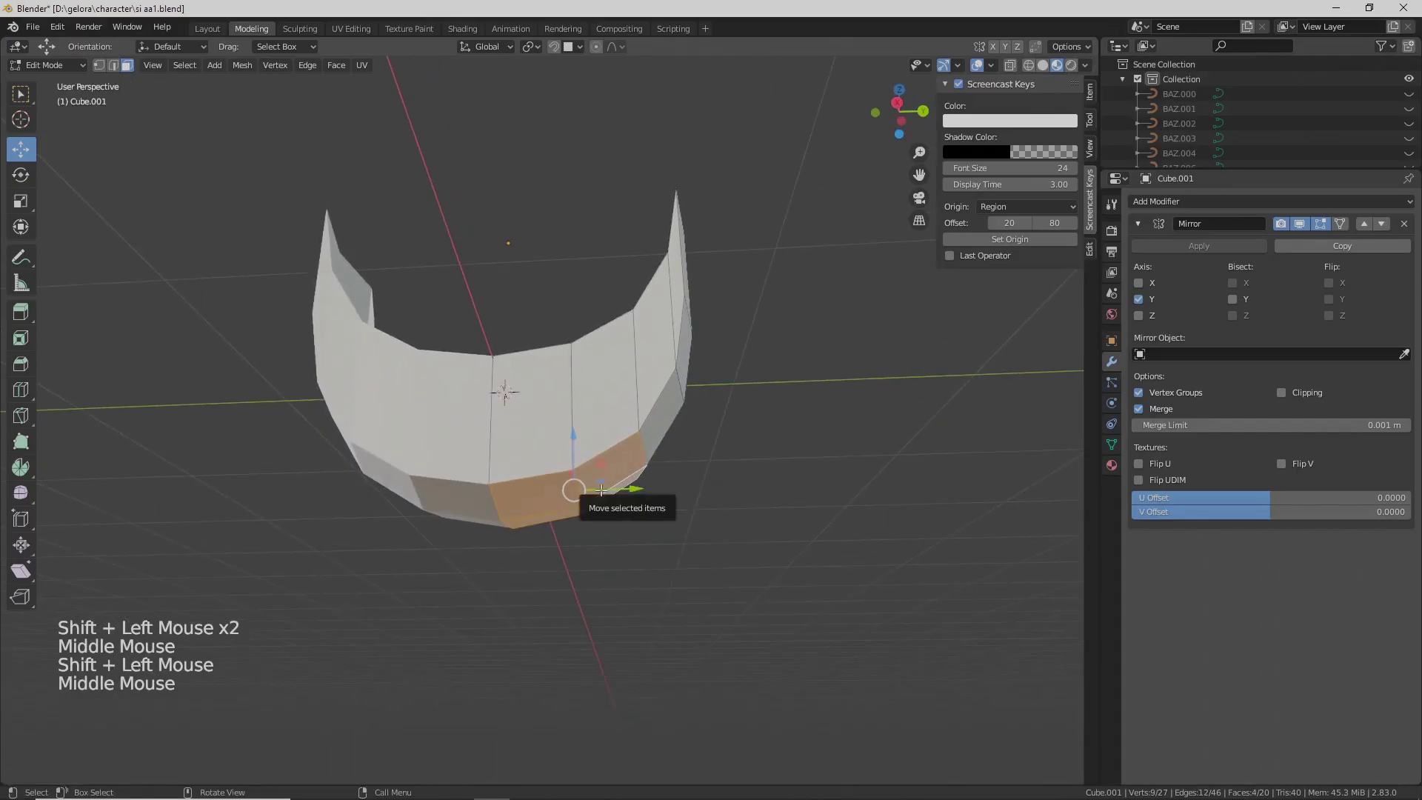
pyautogui.press('e')
pyautogui.click(581, 652)
# - Delete the two uppermost outer faces above the torso's side
pyautogui.scroll(-1, 580, 657)
pyautogui.moveTo(581, 657); pyautogui.dragTo(462, 476, button='middle')
pyautogui.scroll(-1, 563, 555)
pyautogui.scroll(1, 496, 478)
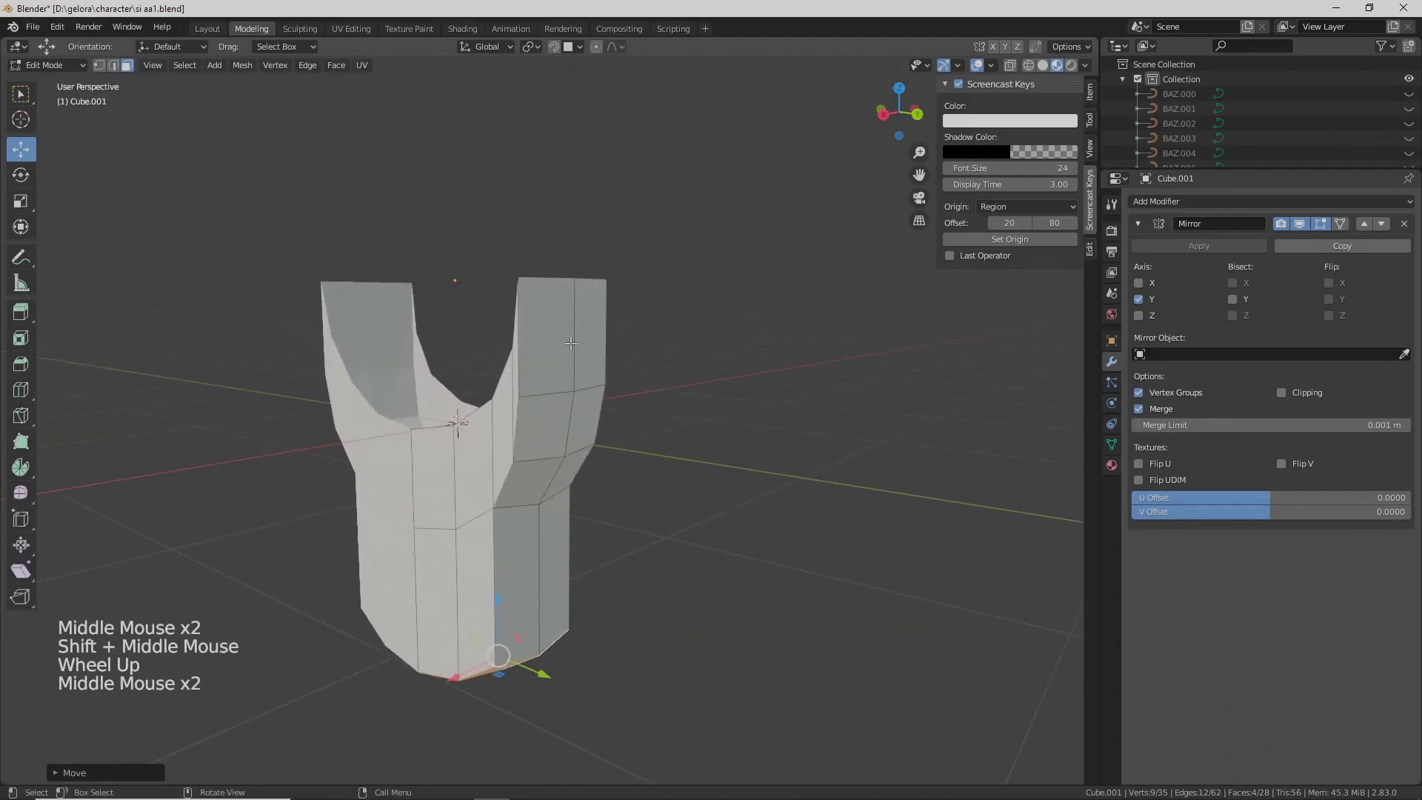
pyautogui.click(549, 333)
pyautogui.keyDown('shift'); pyautogui.click(589, 337); pyautogui.keyUp('shift')
pyautogui.press('x')
pyautogui.click(603, 341)
# - Delete the tip vertices of the front and back spikes on the editable half of the torso
pyautogui.moveTo(582, 438); pyautogui.dragTo(575, 356, button='middle')
pyautogui.click(572, 314)
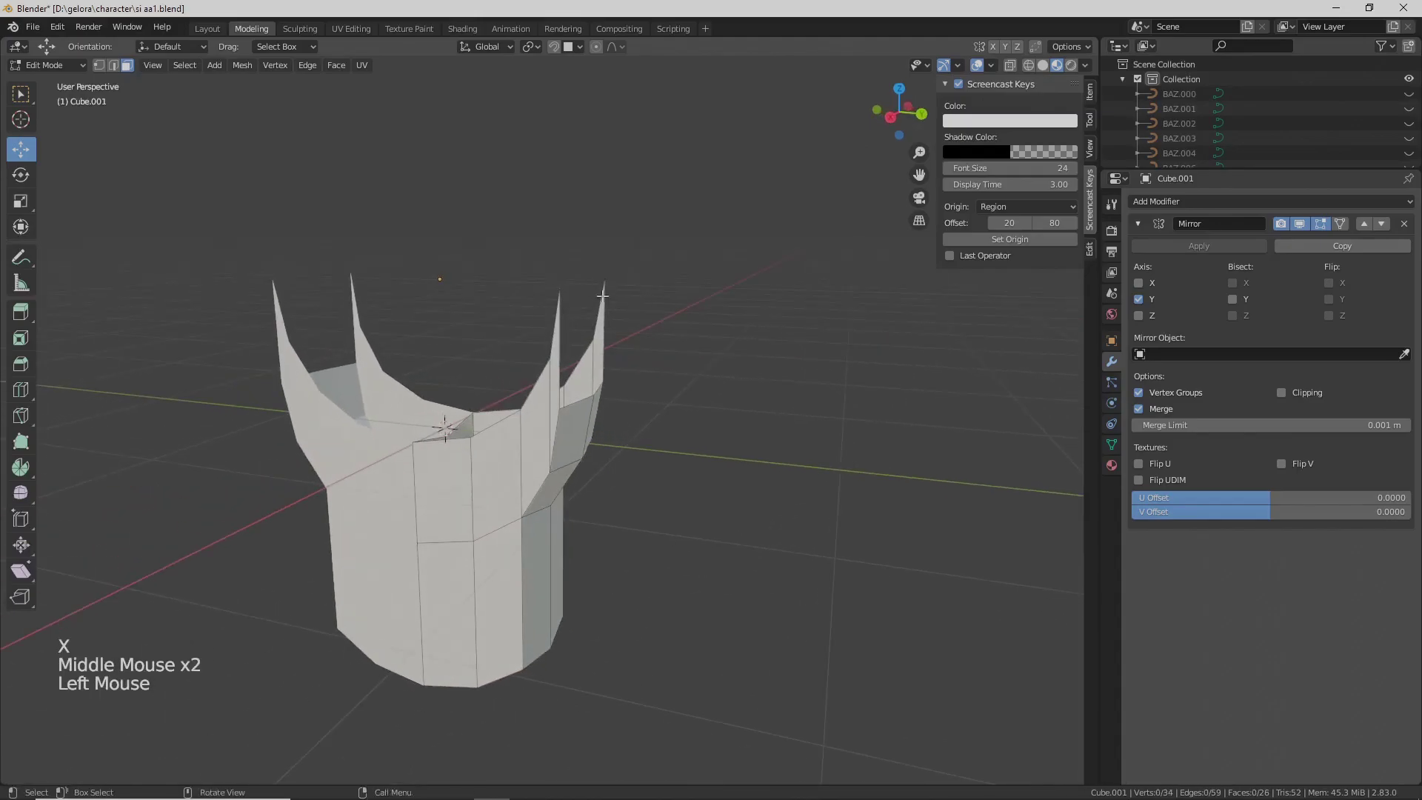
pyautogui.press('KP_0')
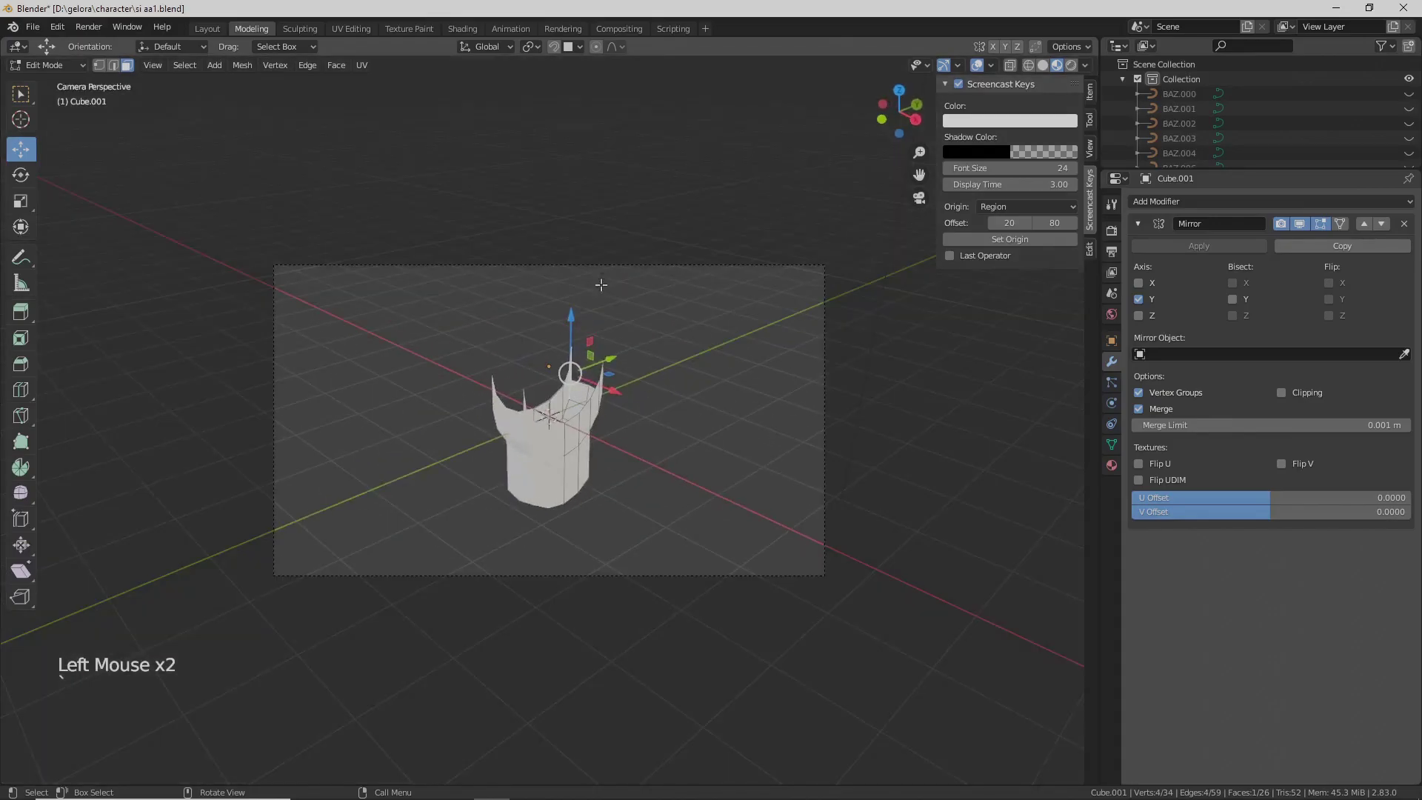
pyautogui.scroll(3, 600, 376)
pyautogui.moveTo(600, 376); pyautogui.dragTo(489, 348, button='middle')
pyautogui.scroll(4, 533, 400)
pyautogui.scroll(1, 437, 415)
pyautogui.click(506, 315)
pyautogui.keyDown('shift'); pyautogui.click(546, 278); pyautogui.keyUp('shift')
pyautogui.press('x')
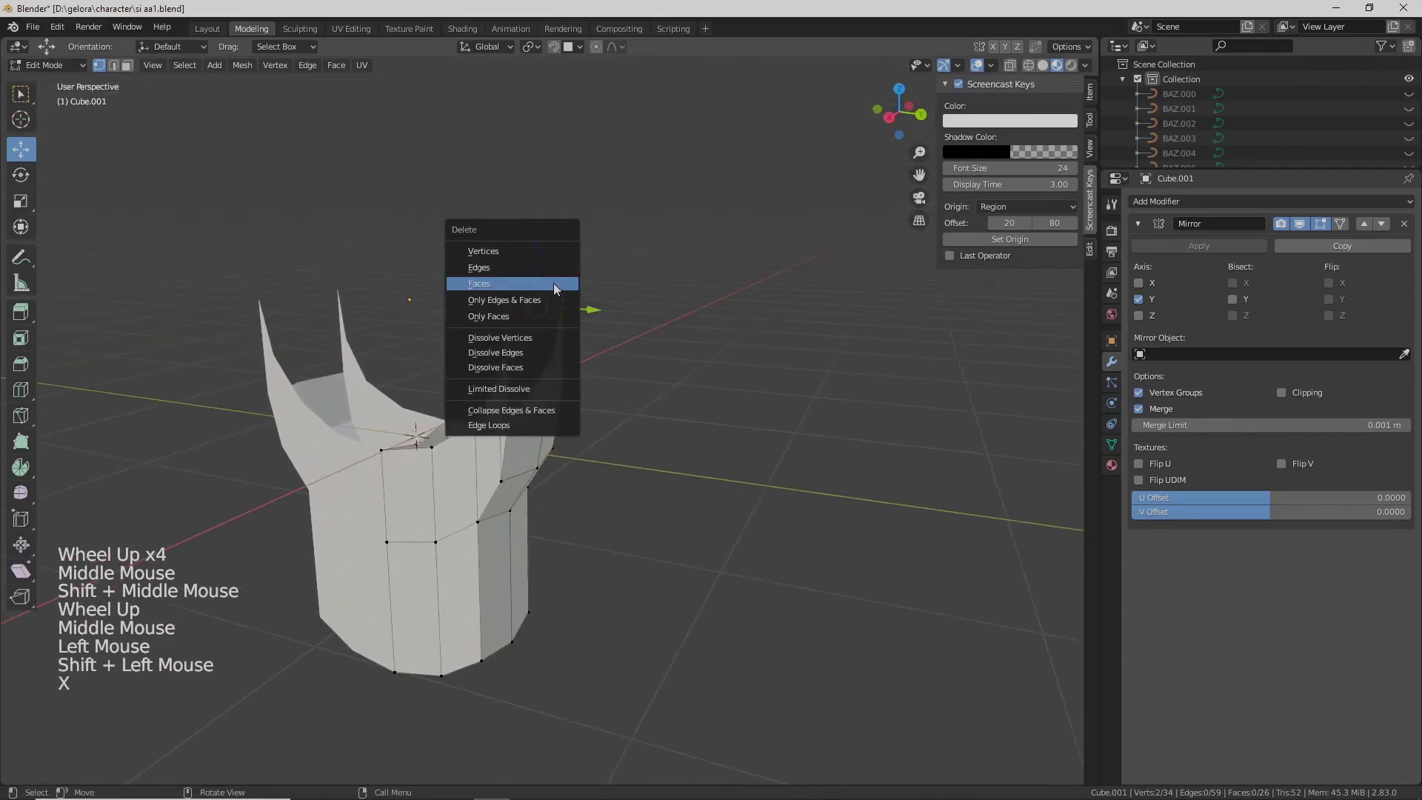
pyautogui.press('x')
pyautogui.click(511, 252)
# - Merge the front spike's tip vertex into the nearby upper side corner with Merge At Last
pyautogui.moveTo(511, 252); pyautogui.dragTo(526, 375, button='middle')
pyautogui.scroll(2, 532, 385)
pyautogui.scroll(1, 545, 410)
pyautogui.scroll(-1, 536, 391)
pyautogui.scroll(1, 523, 374)
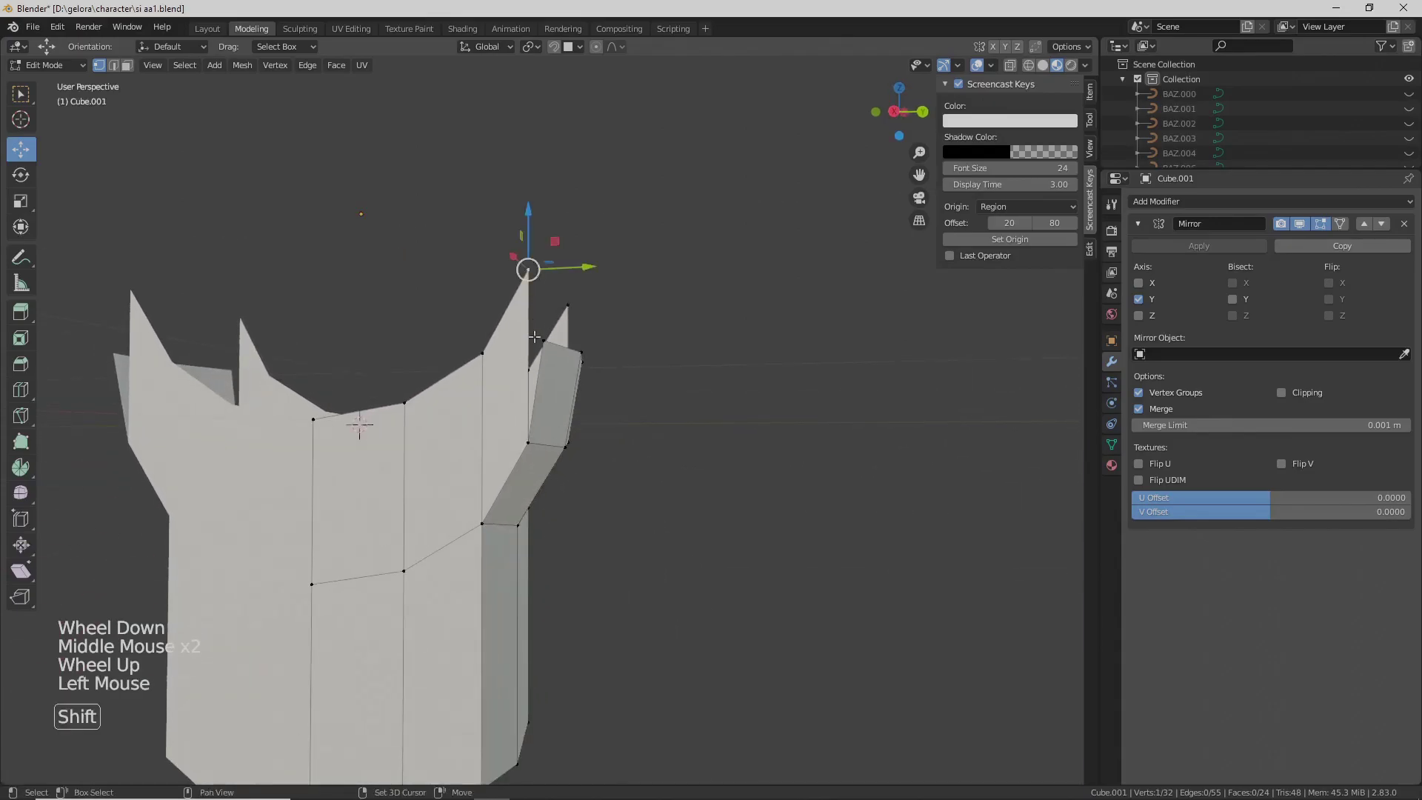
pyautogui.hotkey('alt', 'm')
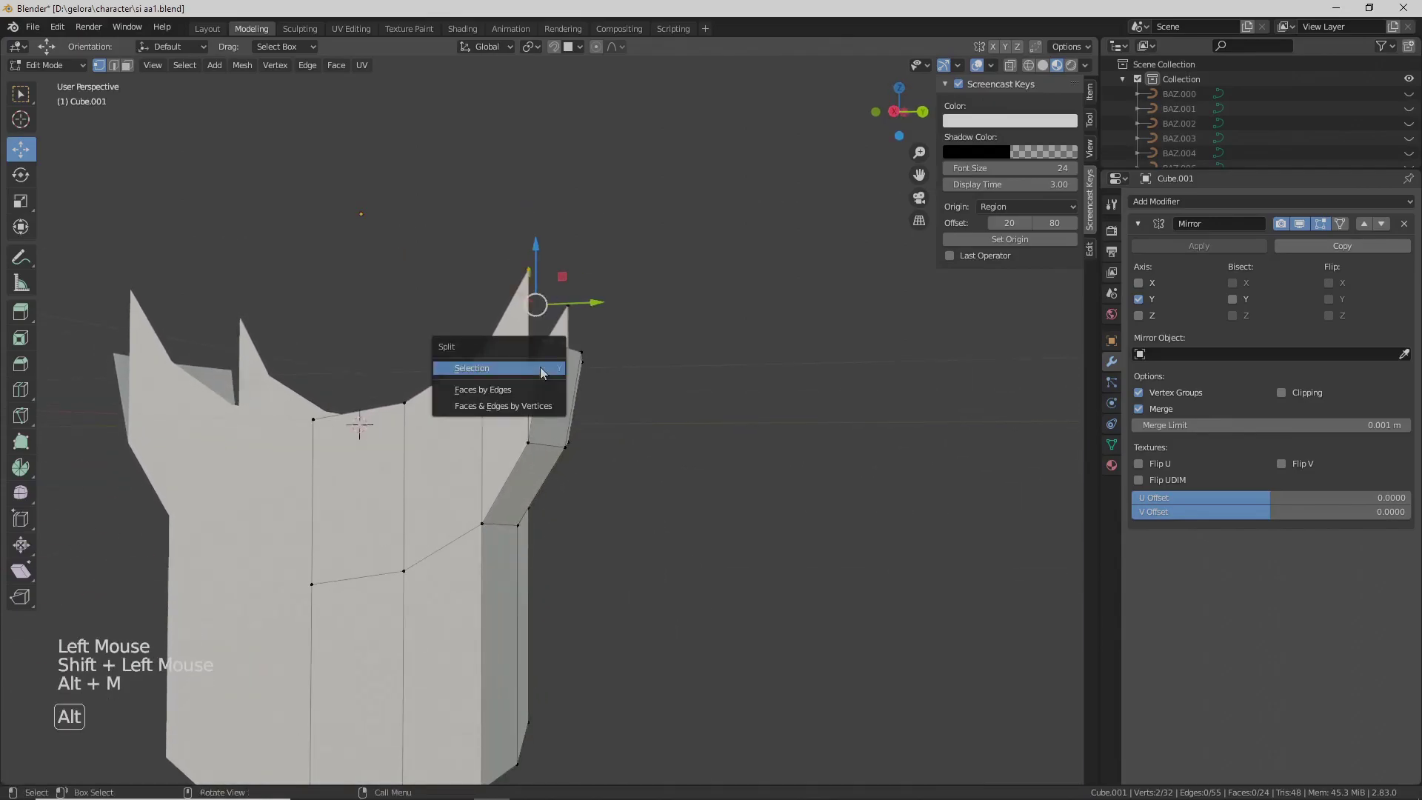
pyautogui.press('Escape')
pyautogui.press('m')
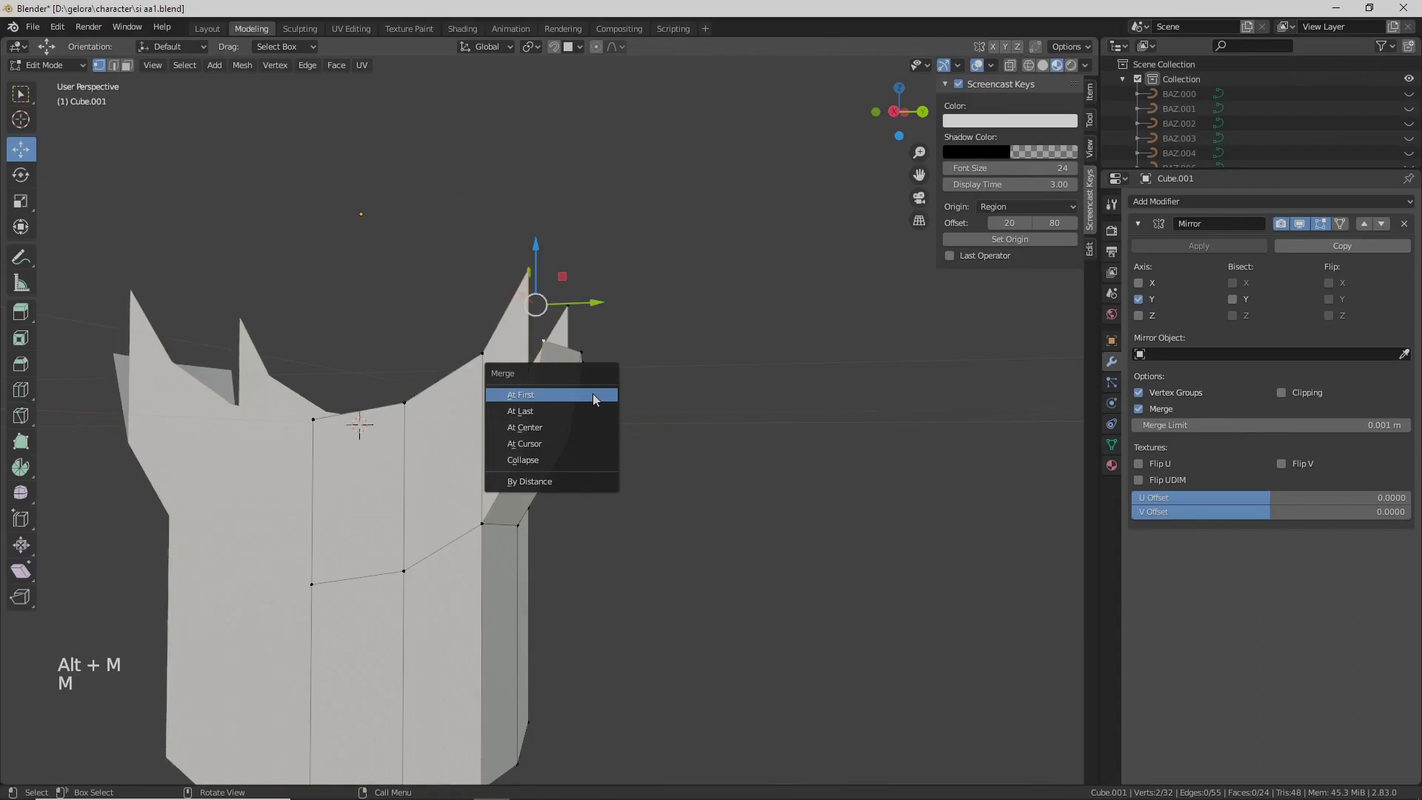
pyautogui.middleClick(567, 413)
# - Merge the rear spike's tip vertex with the adjacent upper corner of the side wall
pyautogui.moveTo(582, 395); pyautogui.dragTo(541, 311, button='middle')
pyautogui.click(540, 311)
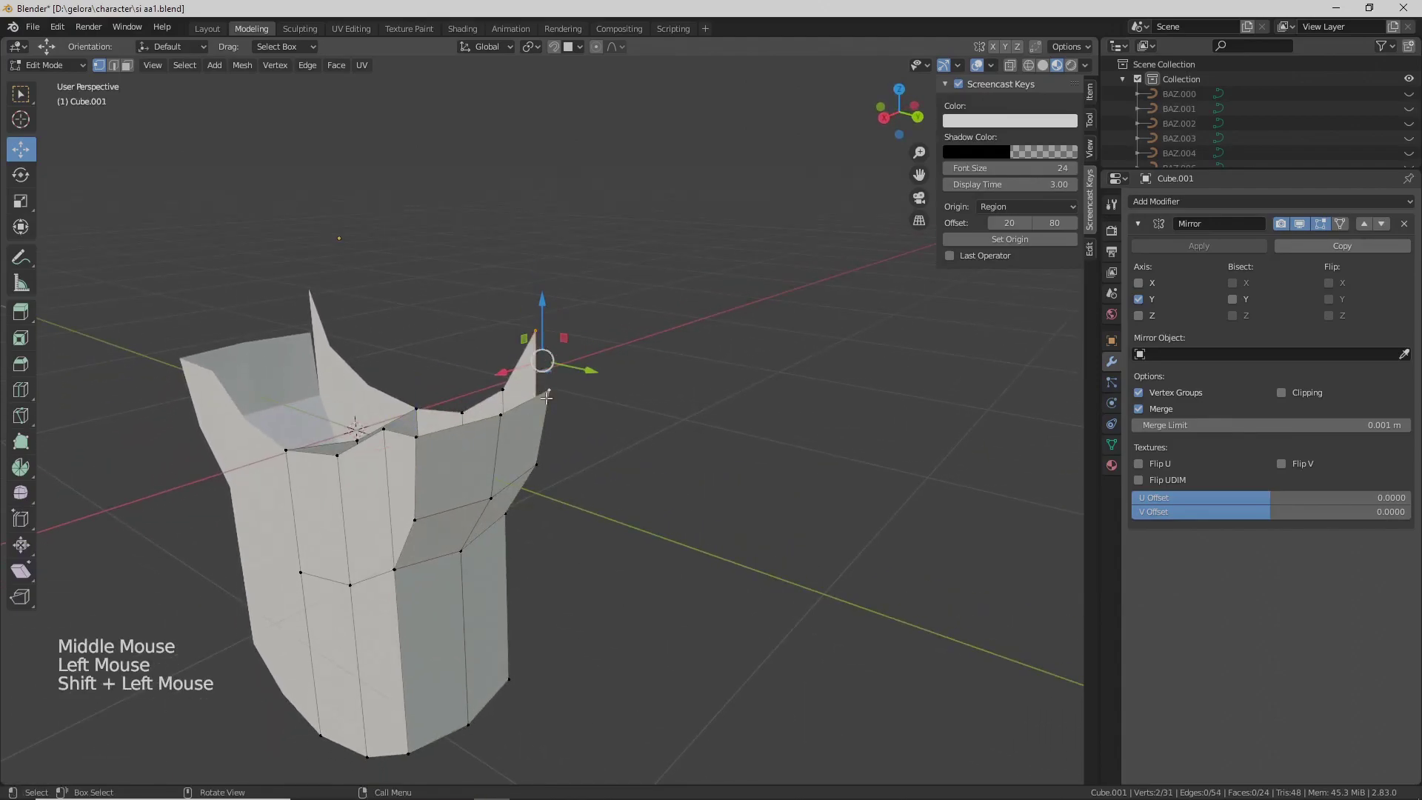
pyautogui.press('m')
pyautogui.moveTo(544, 402); pyautogui.dragTo(452, 615, button='middle')
pyautogui.scroll(-1, 556, 411)
pyautogui.scroll(-1, 553, 415)
pyautogui.scroll(1, 523, 447)
# - Extrude the two upper side faces of the torso outward along Y to form the arm
pyautogui.click(505, 408)
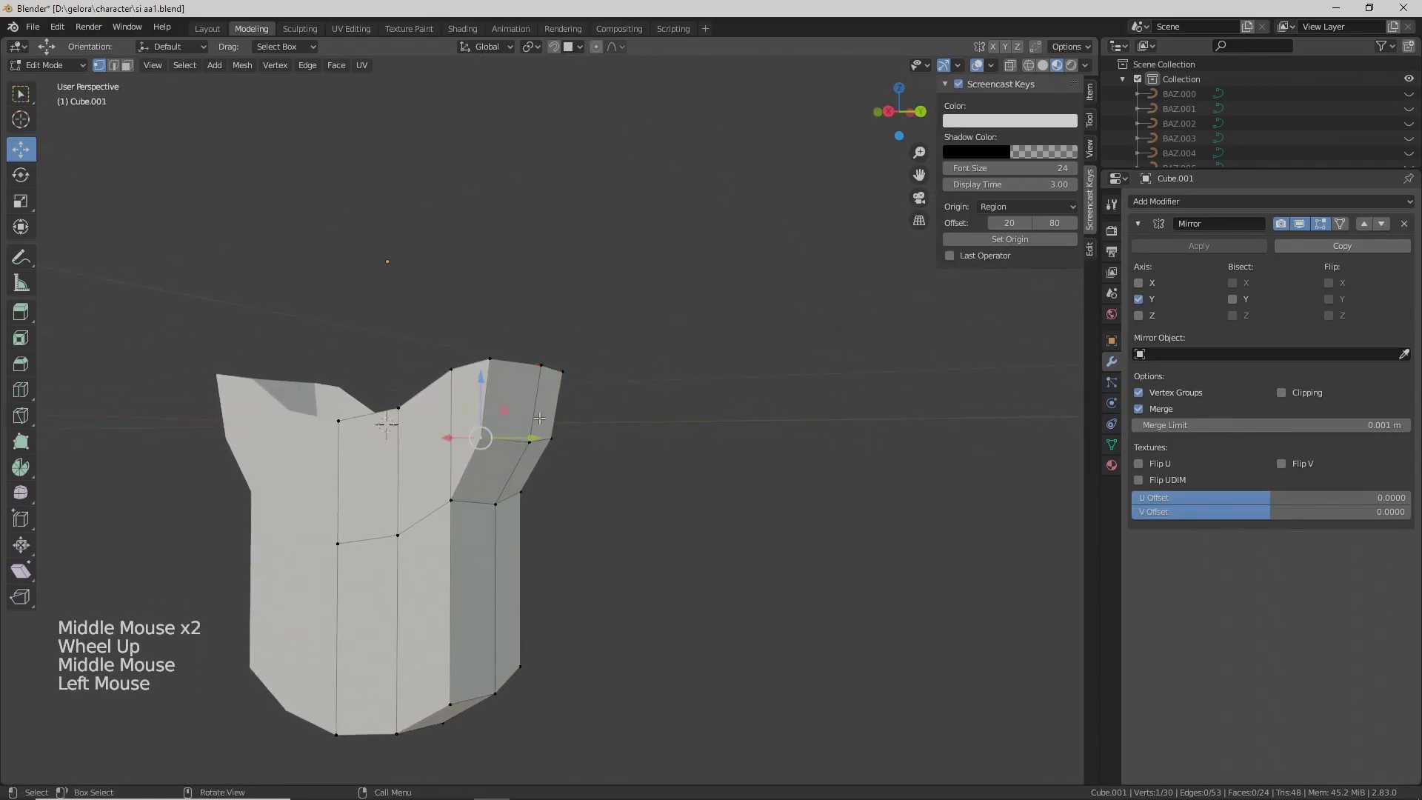
pyautogui.press('3')
pyautogui.click(514, 412)
pyautogui.moveTo(542, 421); pyautogui.dragTo(591, 495, button='middle')
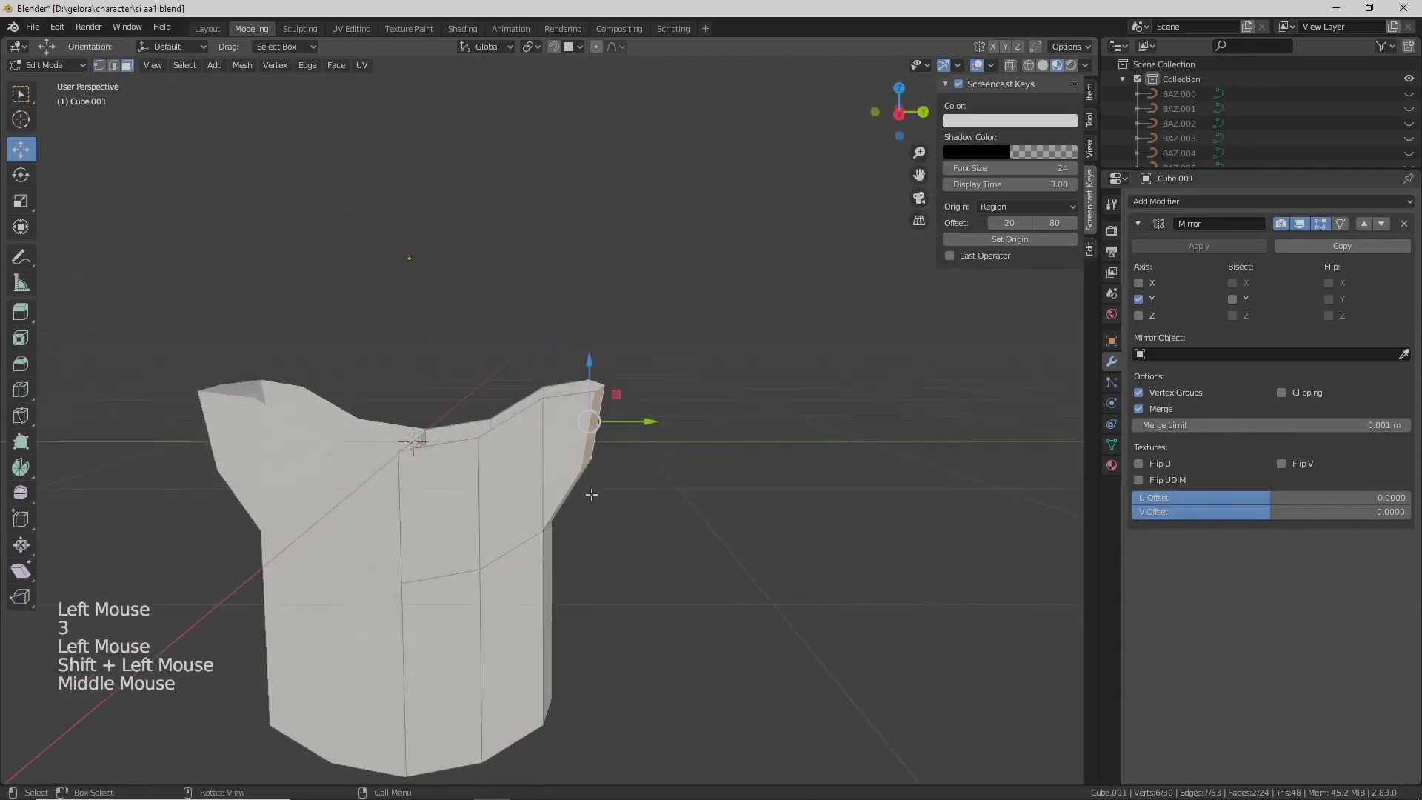
pyautogui.moveTo(643, 422); pyautogui.dragTo(806, 422)
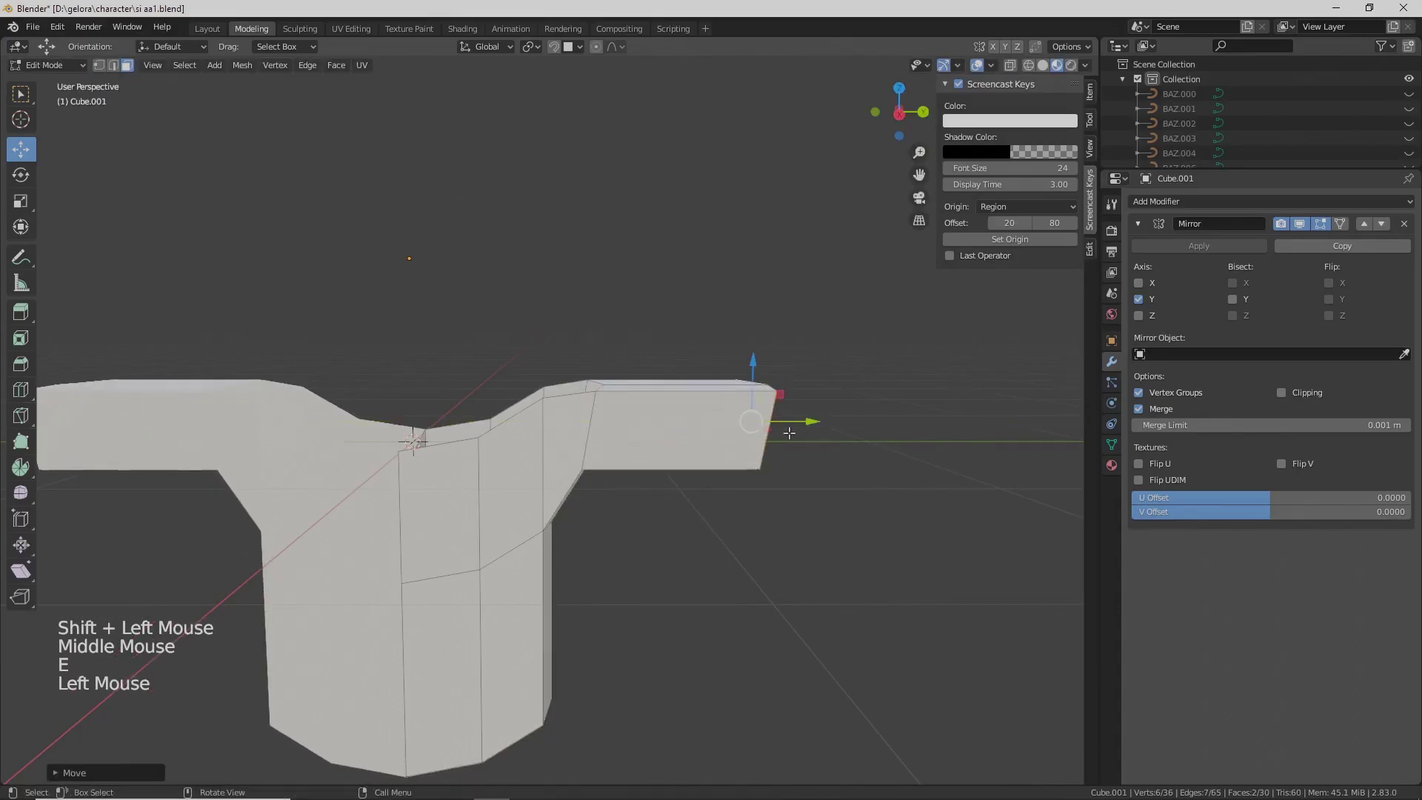
# - Lower the arm's end faces along Z so the arm slopes down from the shoulder
pyautogui.scroll(-2, 778, 431)
pyautogui.moveTo(744, 434); pyautogui.dragTo(741, 428, button='middle')
pyautogui.click(680, 348)
pyautogui.moveTo(679, 348); pyautogui.dragTo(530, 419, button='middle')
pyautogui.scroll(2, 617, 457)
pyautogui.scroll(1, 554, 492)
pyautogui.scroll(-2, 556, 461)
pyautogui.moveTo(530, 419)
pyautogui.mouseDown(button='middle')
pyautogui.moveTo(513, 398)
pyautogui.moveTo(518, 355)
pyautogui.moveTo(537, 405)
pyautogui.mouseUp(button='middle')
pyautogui.scroll(-1, 513, 399)
pyautogui.scroll(1, 518, 356)
pyautogui.moveTo(537, 406)
pyautogui.mouseDown(button='middle')
pyautogui.moveTo(511, 450)
pyautogui.moveTo(574, 447)
pyautogui.moveTo(571, 477)
pyautogui.moveTo(534, 396)
pyautogui.mouseUp(button='middle')
pyautogui.scroll(1, 540, 409)
# - Select the two underside edges between the centre line and the torso's side and raise them to straighten the hem
pyautogui.press('Tab')
pyautogui.press('Tab')
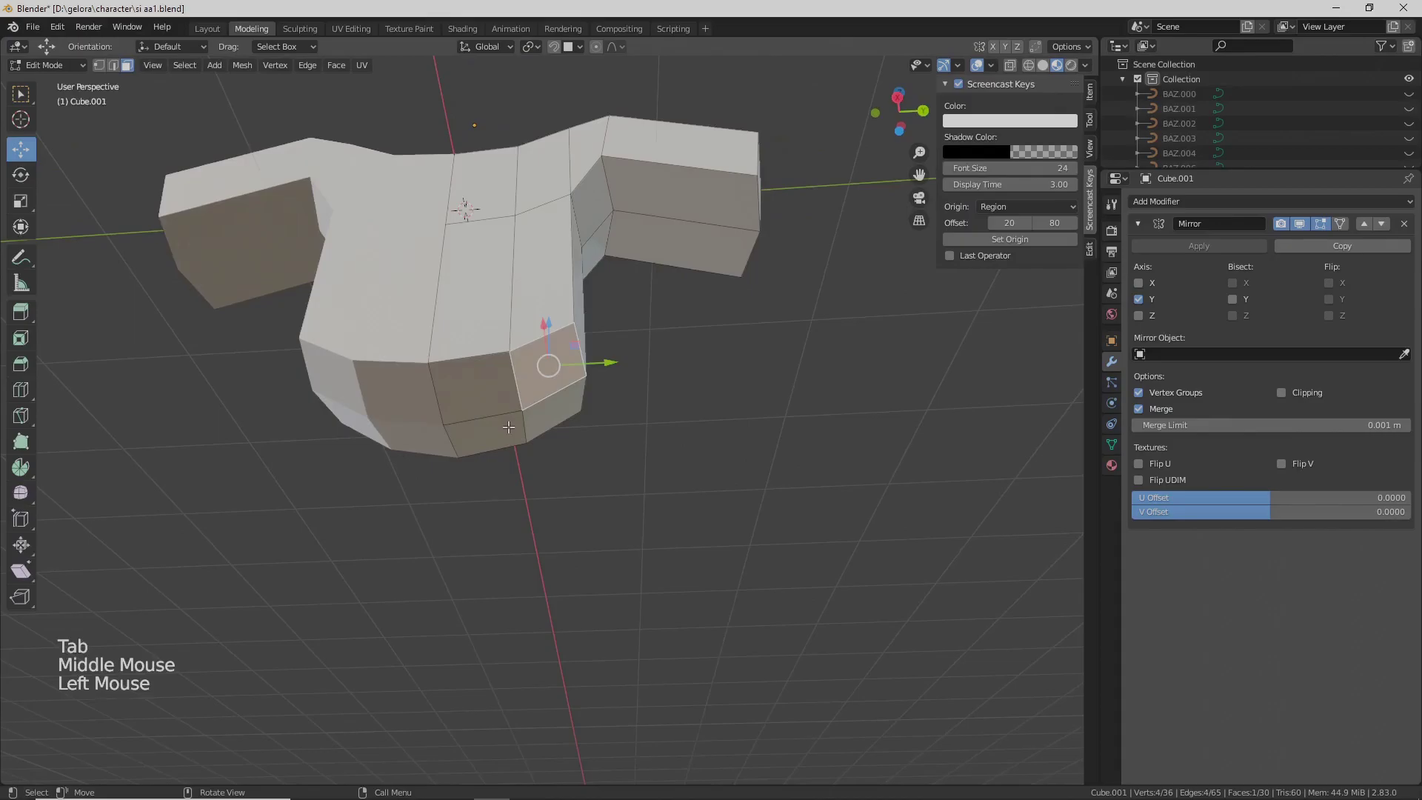
pyautogui.press('2')
pyautogui.click(516, 380)
pyautogui.keyDown('shift'); pyautogui.click(524, 428); pyautogui.keyUp('shift')
pyautogui.moveTo(524, 428); pyautogui.dragTo(534, 481, button='middle')
pyautogui.moveTo(539, 461); pyautogui.dragTo(534, 446)
pyautogui.moveTo(532, 446); pyautogui.dragTo(516, 464, button='middle')
pyautogui.keyDown('shift'); pyautogui.moveTo(515, 464); pyautogui.dragTo(514, 474, button='middle'); pyautogui.keyUp('shift')
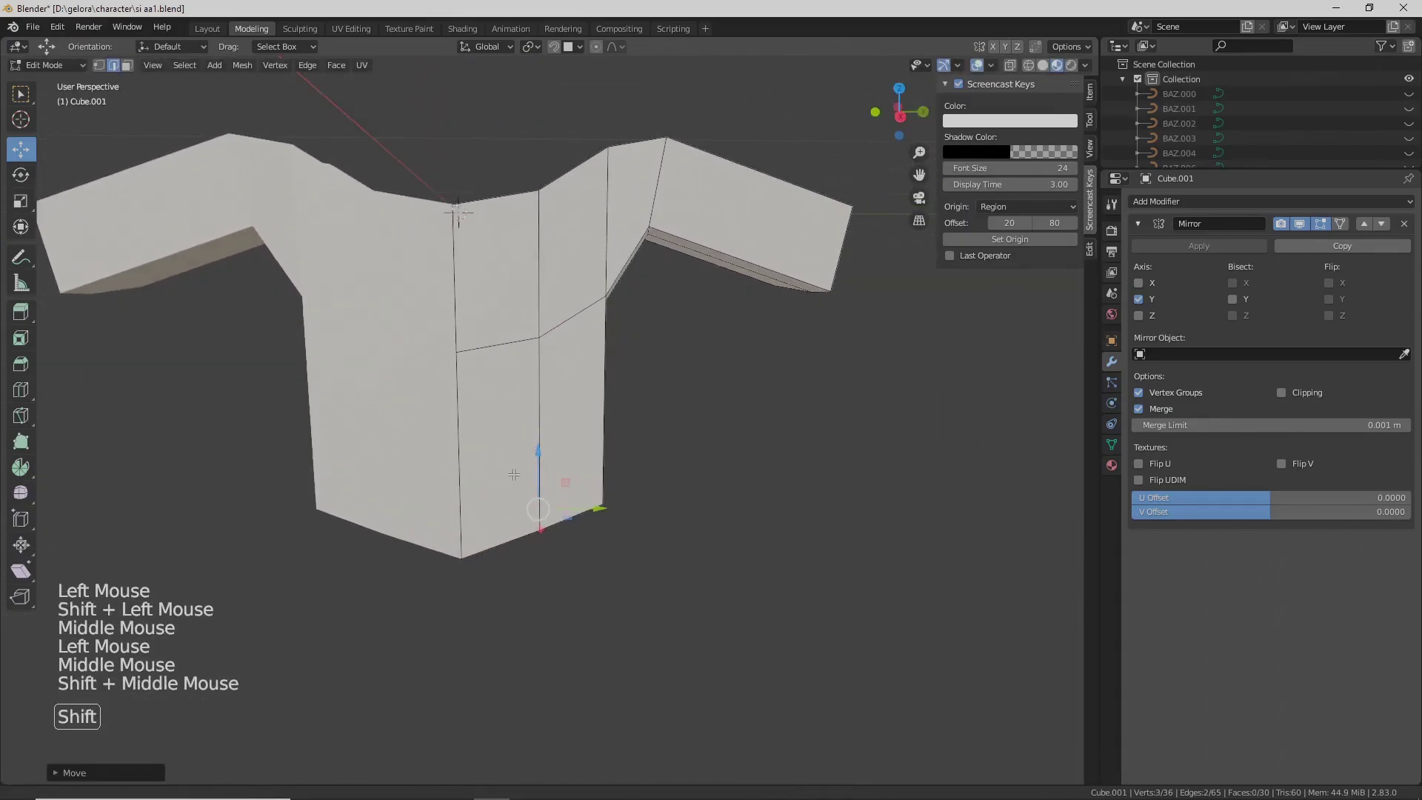
# - Add a vertical loop cut close to the torso's centre line
pyautogui.hotkey('ctrl', 'r')
pyautogui.click(496, 198)
pyautogui.click(478, 201)
pyautogui.keyDown('shift'); pyautogui.moveTo(484, 504); pyautogui.dragTo(480, 426, button='middle'); pyautogui.keyUp('shift')
pyautogui.moveTo(480, 444); pyautogui.dragTo(483, 384, button='middle')
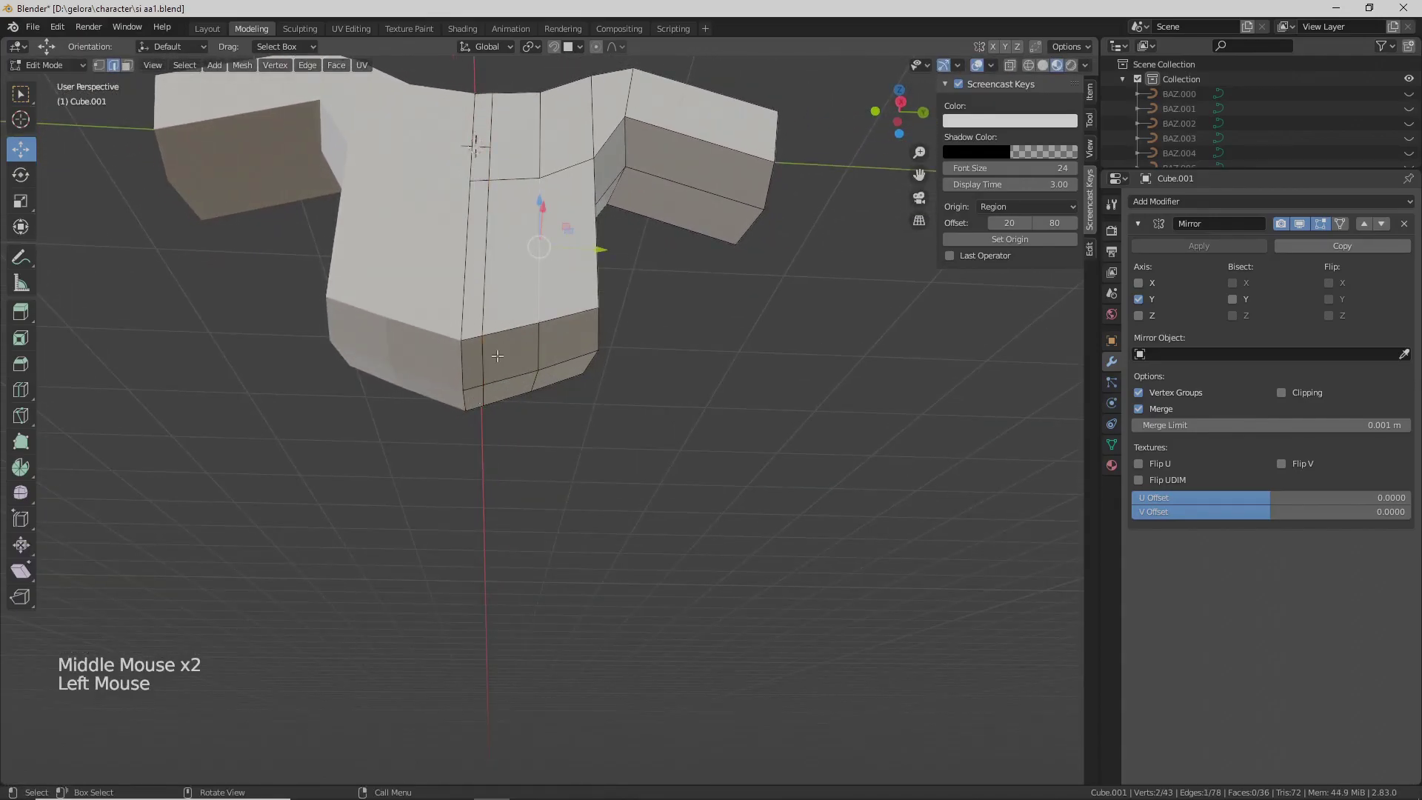
# - Extrude the four underside faces outside the narrow centre strip down along Z to form the leg
pyautogui.click(520, 347)
pyautogui.keyDown('shift'); pyautogui.click(563, 344); pyautogui.keyUp('shift')
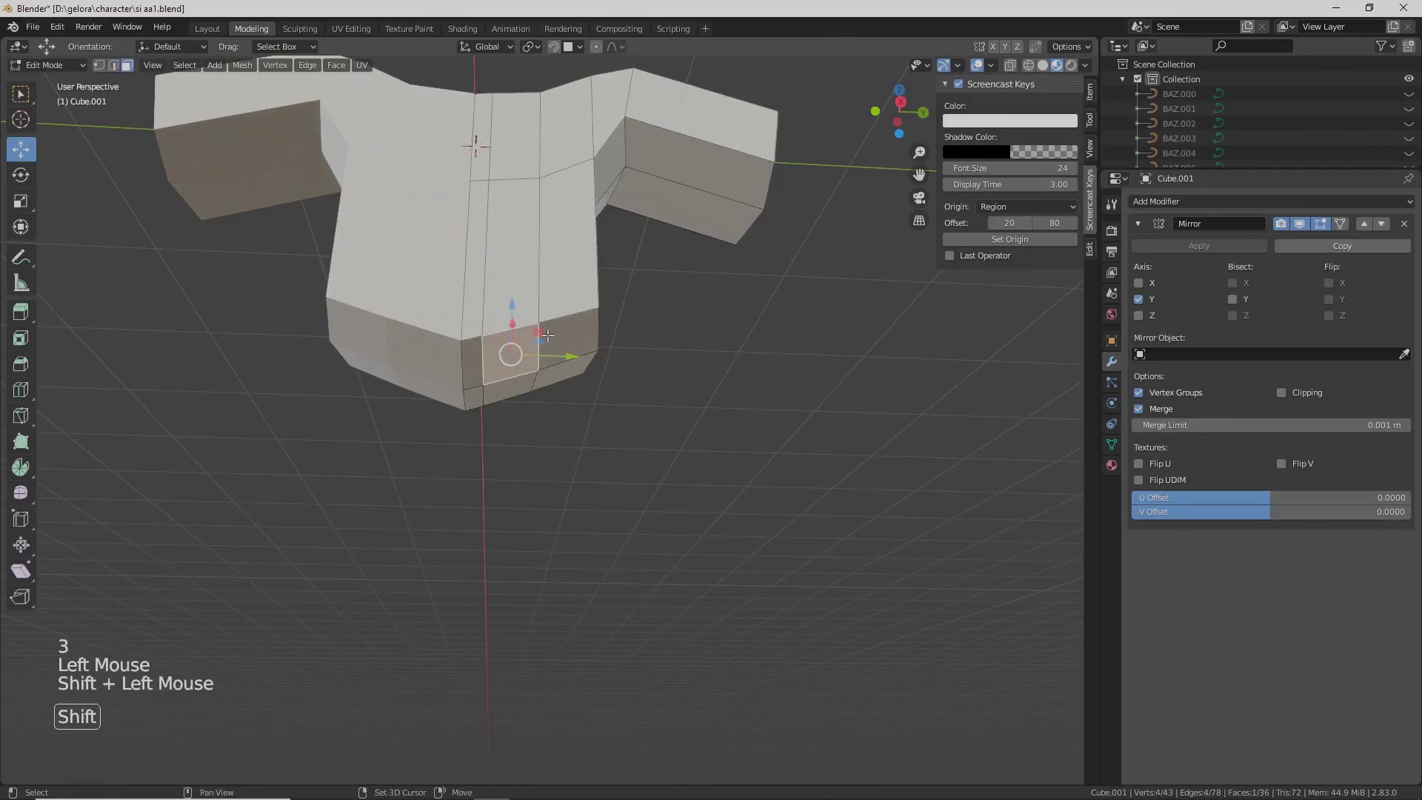
pyautogui.keyDown('shift'); pyautogui.click(513, 394); pyautogui.keyUp('shift')
pyautogui.moveTo(578, 386); pyautogui.dragTo(551, 412, button='middle')
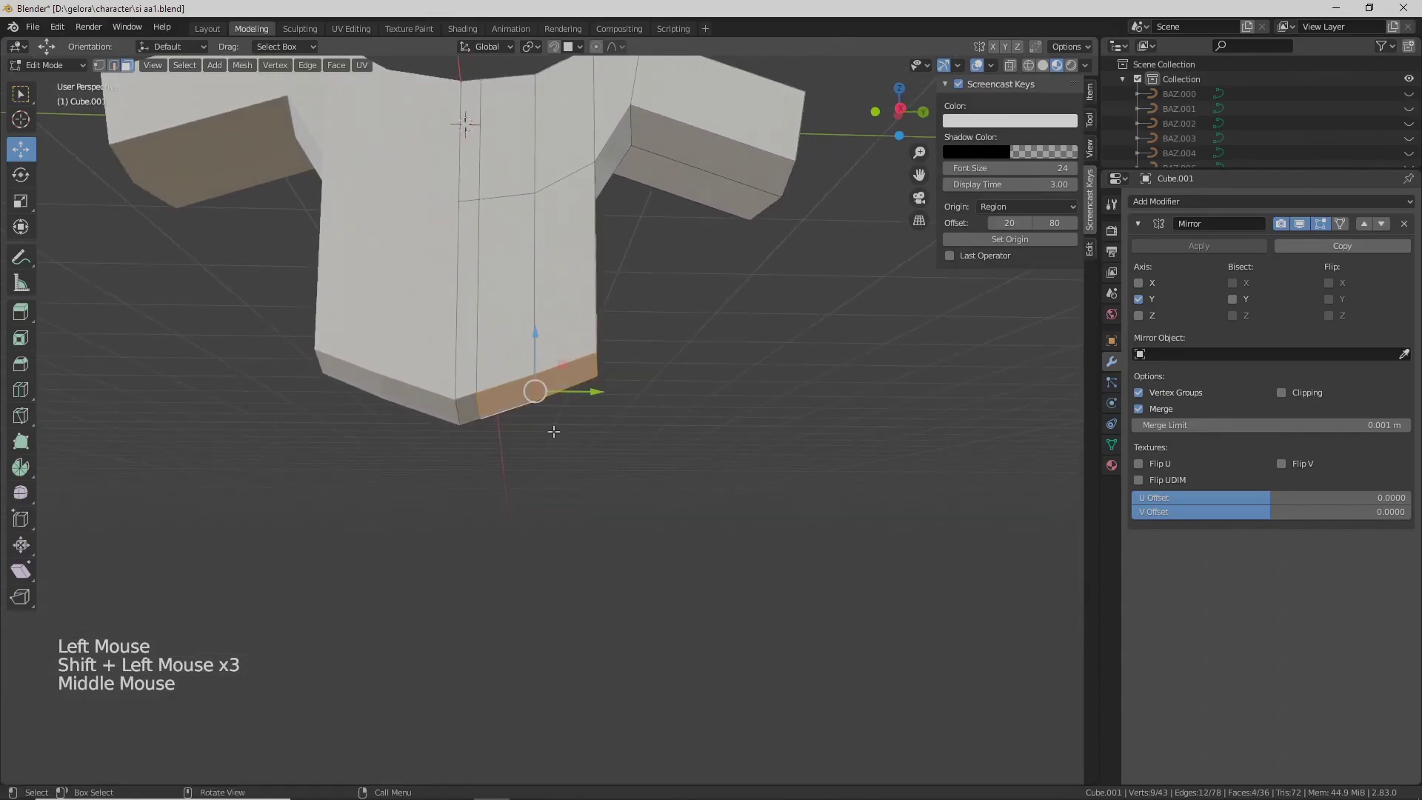
pyautogui.press('e')
pyautogui.hotkey('ctrl', 'z')
pyautogui.moveTo(540, 355); pyautogui.dragTo(567, 528)
pyautogui.scroll(-1, 566, 529)
pyautogui.moveTo(566, 529); pyautogui.dragTo(592, 526, button='middle')
pyautogui.scroll(-1, 593, 525)
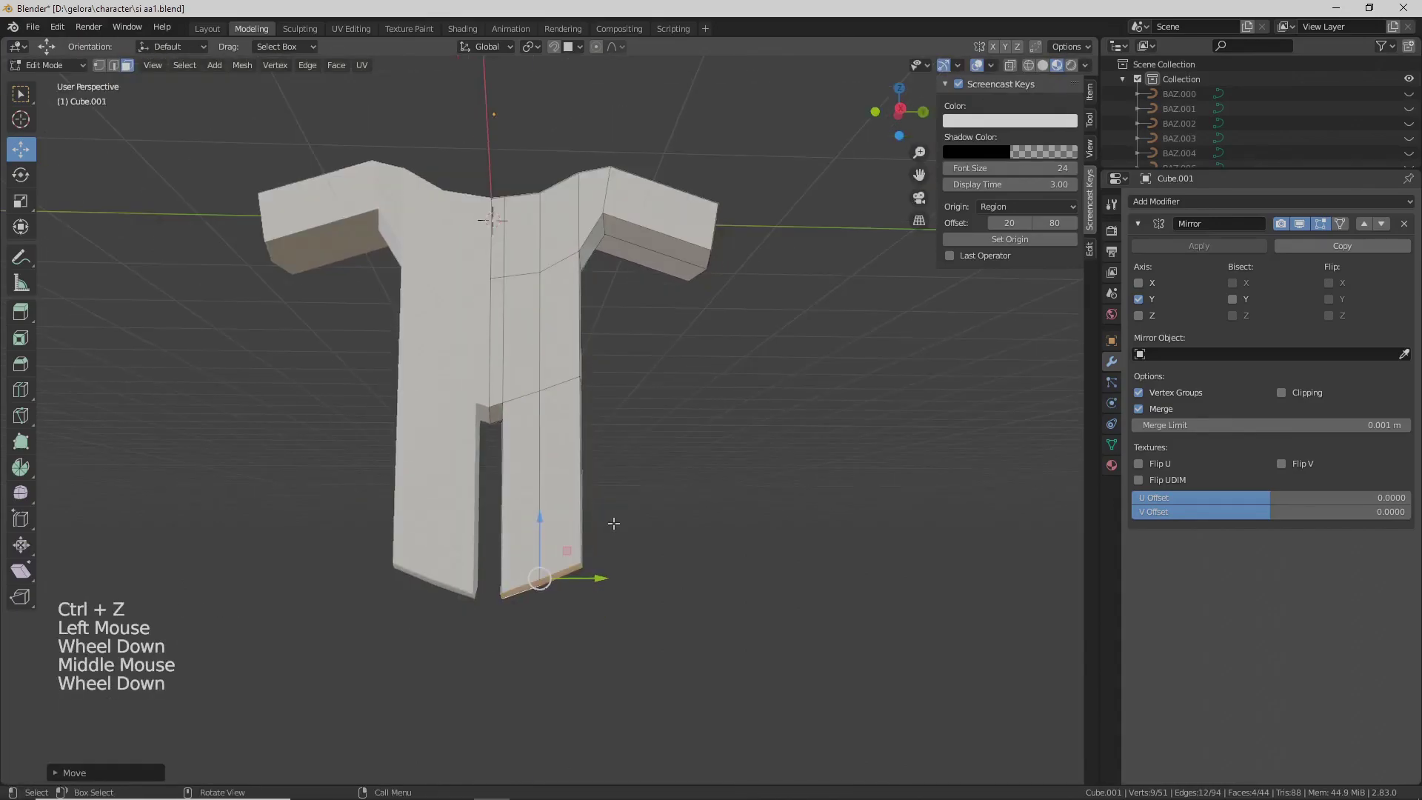
# - Flatten the leg's bottom faces by scaling them along Z, and lower them to lengthen the leg
pyautogui.press('s')
pyautogui.press('z')
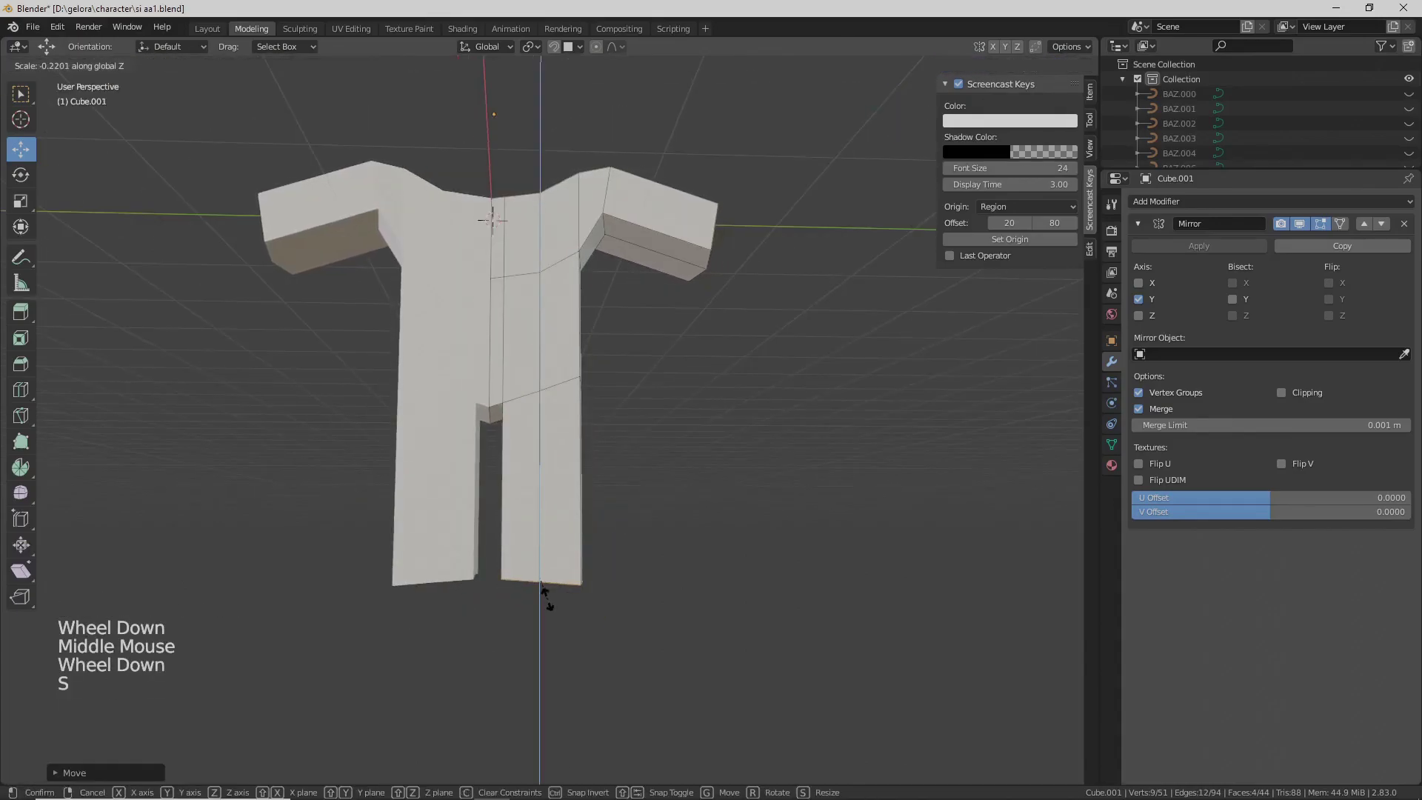
pyautogui.click(554, 597)
pyautogui.moveTo(548, 583); pyautogui.dragTo(547, 420, button='middle')
pyautogui.scroll(-1, 550, 582)
pyautogui.moveTo(529, 518); pyautogui.dragTo(527, 576)
pyautogui.scroll(-1, 527, 576)
pyautogui.moveTo(527, 576); pyautogui.dragTo(557, 511, button='middle')
# - Raise the whole body object about 3 m along Z in Object Mode so the feet stand on the grid
pyautogui.press('Tab')
pyautogui.scroll(-1, 557, 403)
pyautogui.moveTo(517, 206); pyautogui.dragTo(564, 558)
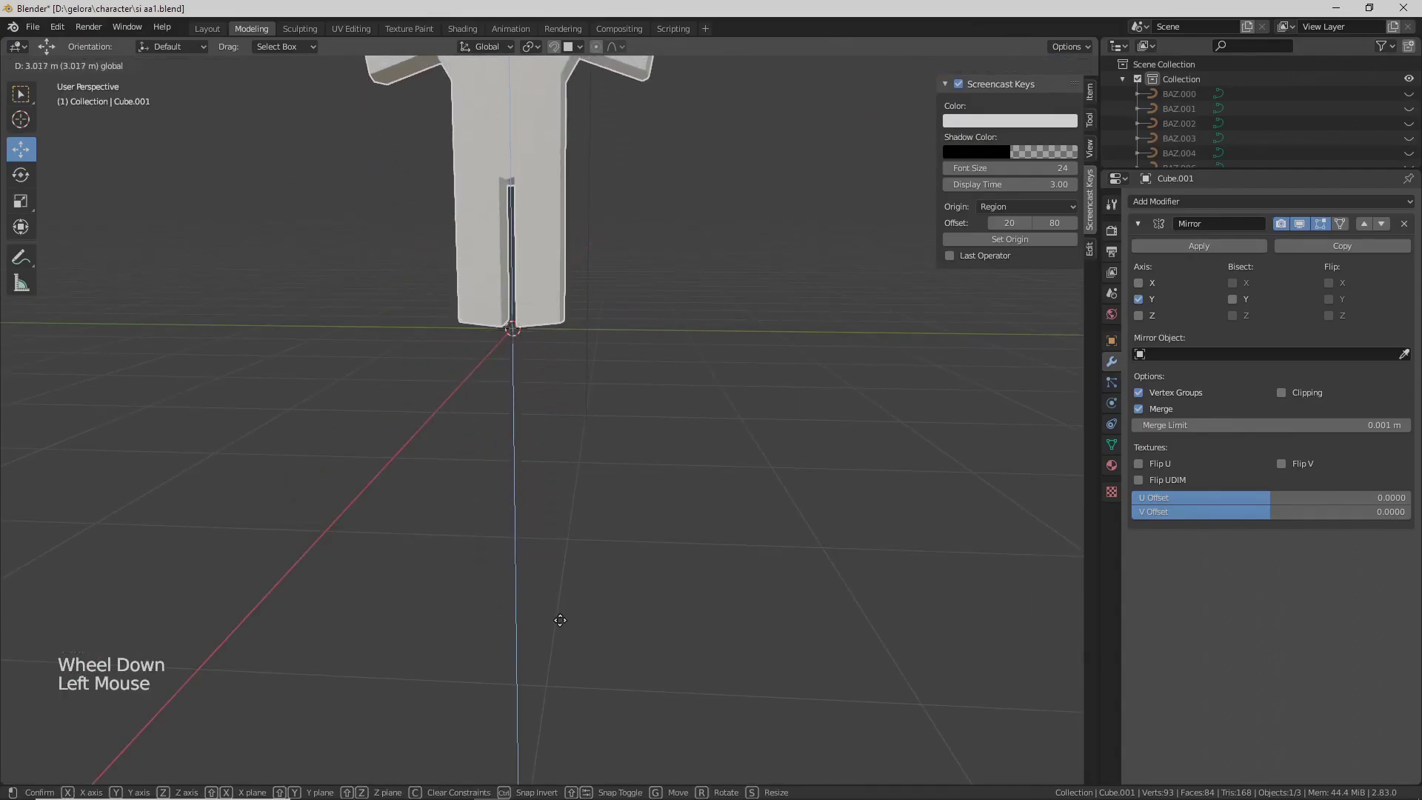
pyautogui.moveTo(560, 620); pyautogui.dragTo(561, 615)
pyautogui.keyDown('shift'); pyautogui.moveTo(625, 387); pyautogui.dragTo(605, 468, button='middle'); pyautogui.keyUp('shift')
pyautogui.scroll(1, 597, 501)
pyautogui.moveTo(604, 469); pyautogui.dragTo(650, 413, button='middle')
pyautogui.scroll(1, 657, 432)
pyautogui.keyDown('shift'); pyautogui.moveTo(651, 412); pyautogui.dragTo(641, 400, button='middle'); pyautogui.keyUp('shift')
pyautogui.scroll(1, 639, 414)
pyautogui.moveTo(633, 453); pyautogui.dragTo(586, 433, button='middle')
# - Extrude the vertex at the top inner end of the arm along Y towards the neck
pyautogui.press('Tab')
pyautogui.moveTo(541, 296); pyautogui.dragTo(532, 417, button='middle')
pyautogui.scroll(1, 539, 337)
pyautogui.scroll(1, 531, 381)
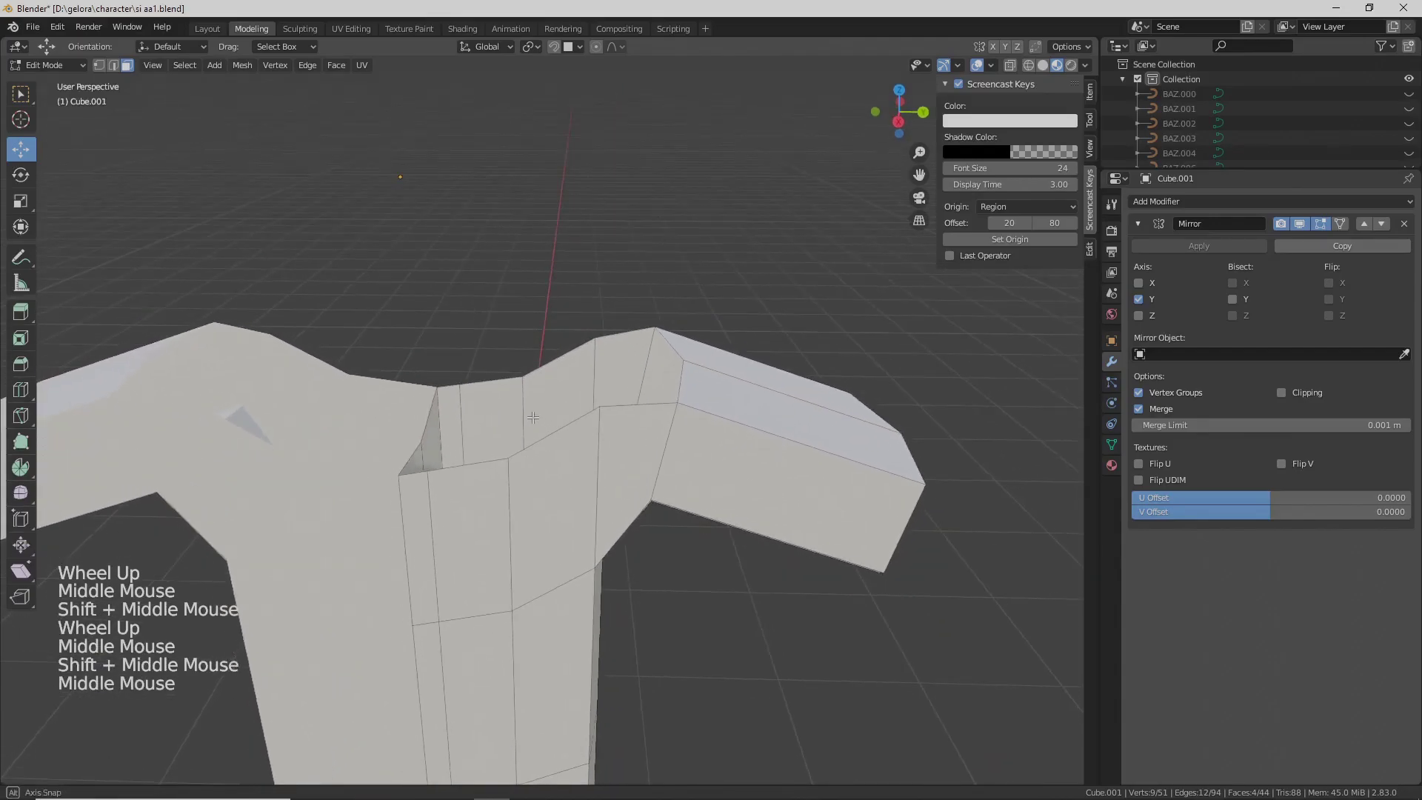
pyautogui.keyDown('shift'); pyautogui.moveTo(642, 381); pyautogui.dragTo(535, 442, button='middle'); pyautogui.keyUp('shift')
pyautogui.scroll(1, 527, 428)
pyautogui.scroll(-1, 527, 423)
pyautogui.scroll(1, 536, 442)
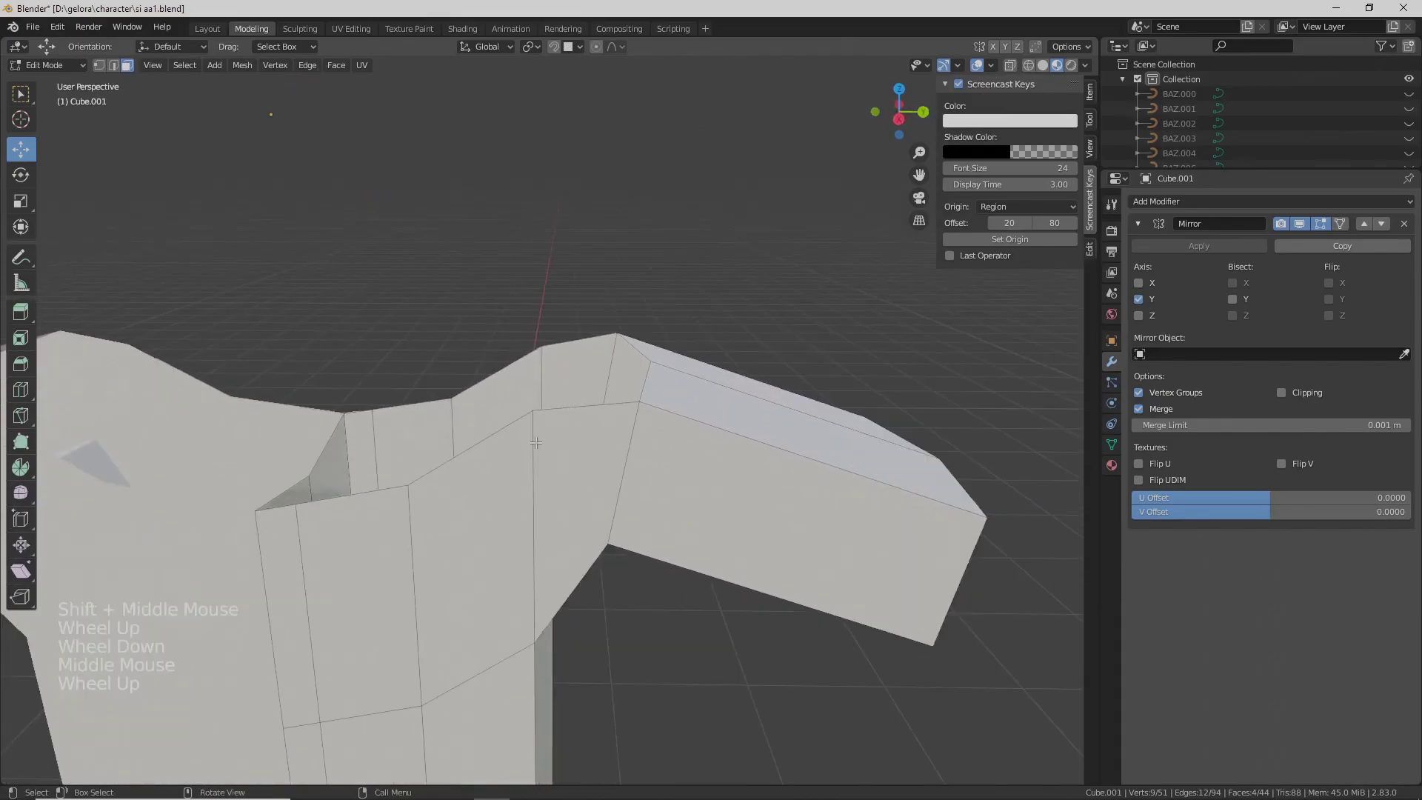
pyautogui.moveTo(592, 398); pyautogui.dragTo(580, 449, button='middle')
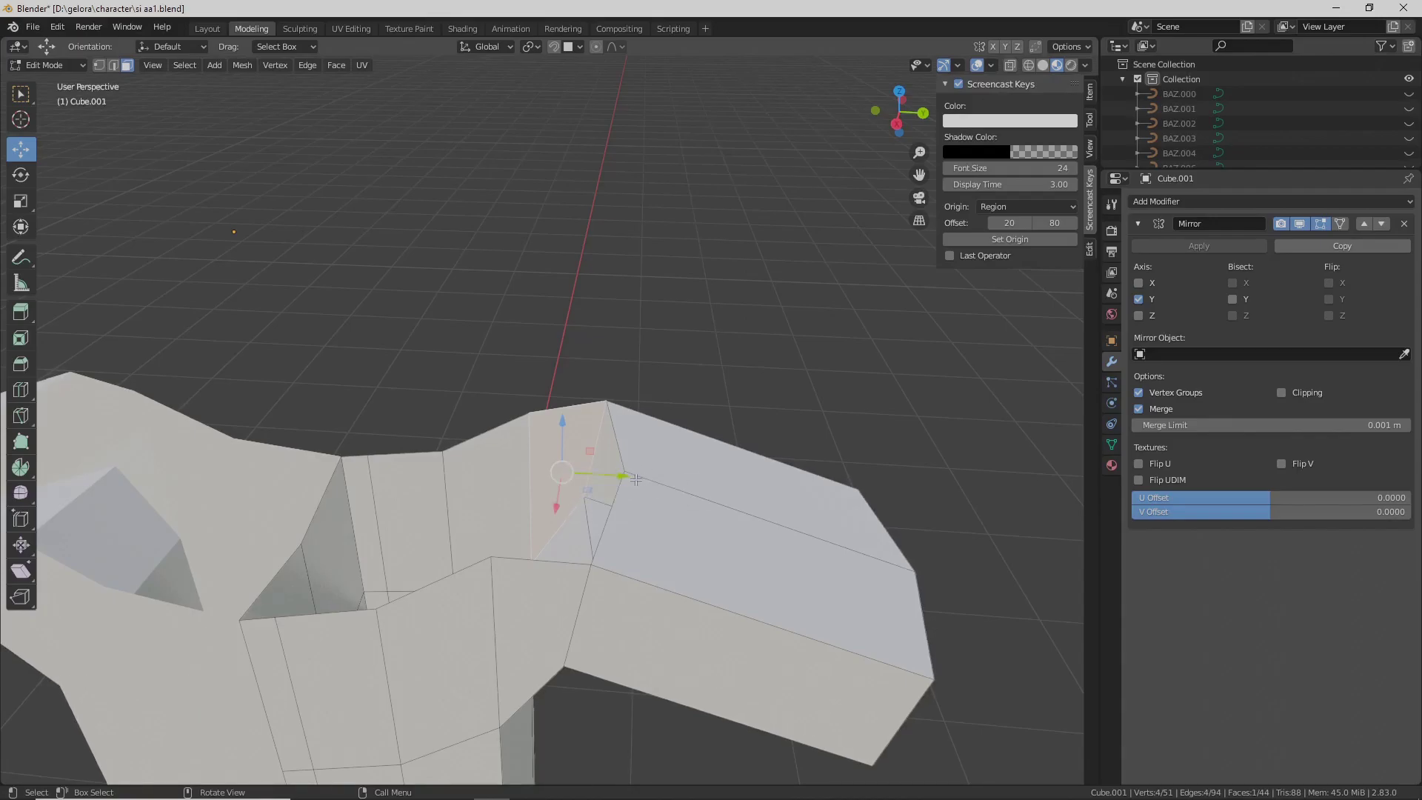
pyautogui.moveTo(678, 474); pyautogui.dragTo(622, 469)
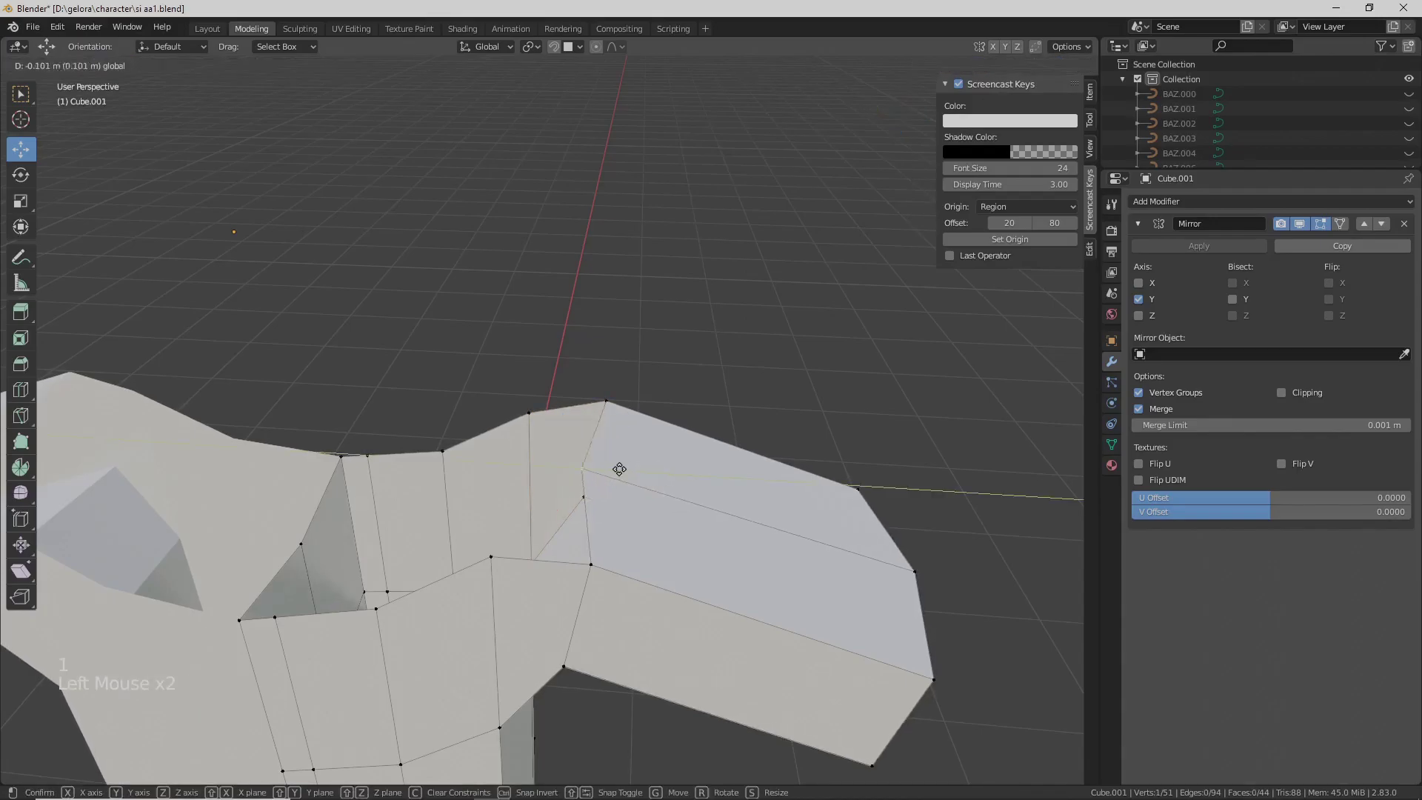
pyautogui.hotkey('ctrl', 'z')
pyautogui.press('e')
pyautogui.click(643, 465)
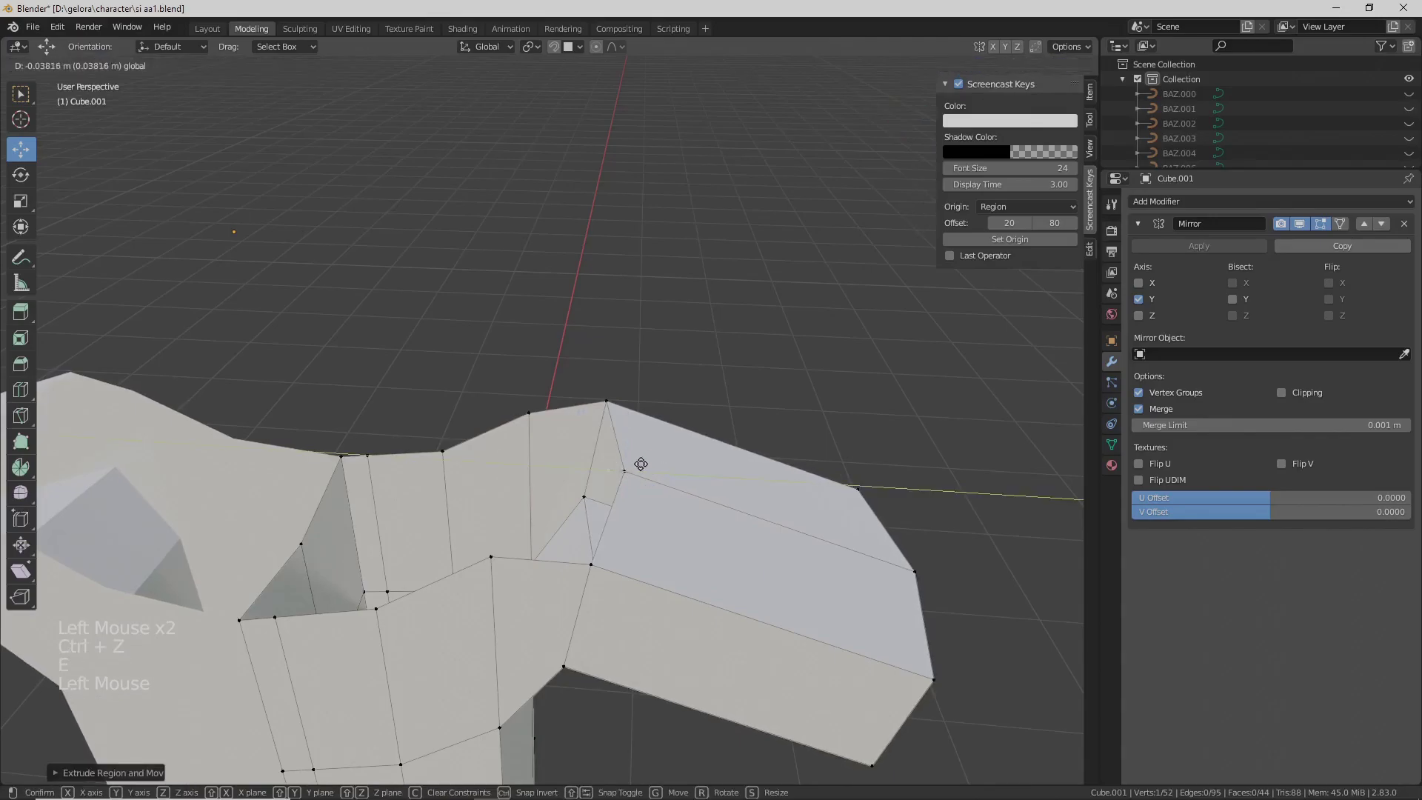
pyautogui.moveTo(558, 459); pyautogui.dragTo(557, 459)
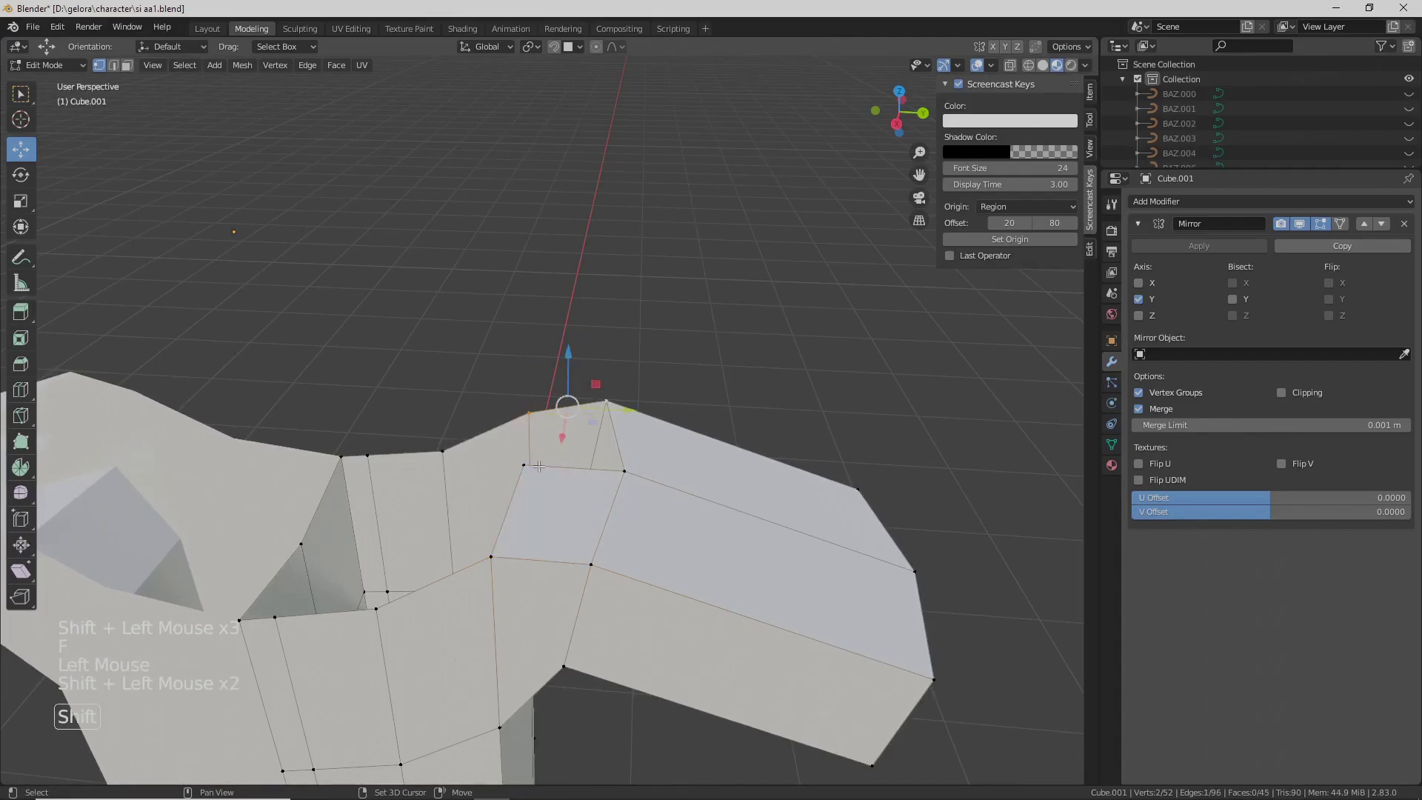
# - Fill the open top of the shoulder with faces between the extruded vertex and the surrounding vertices
pyautogui.press('f')
pyautogui.scroll(-1, 637, 474)
pyautogui.moveTo(637, 474); pyautogui.dragTo(582, 437, button='middle')
pyautogui.moveTo(581, 437); pyautogui.dragTo(580, 394, button='middle')
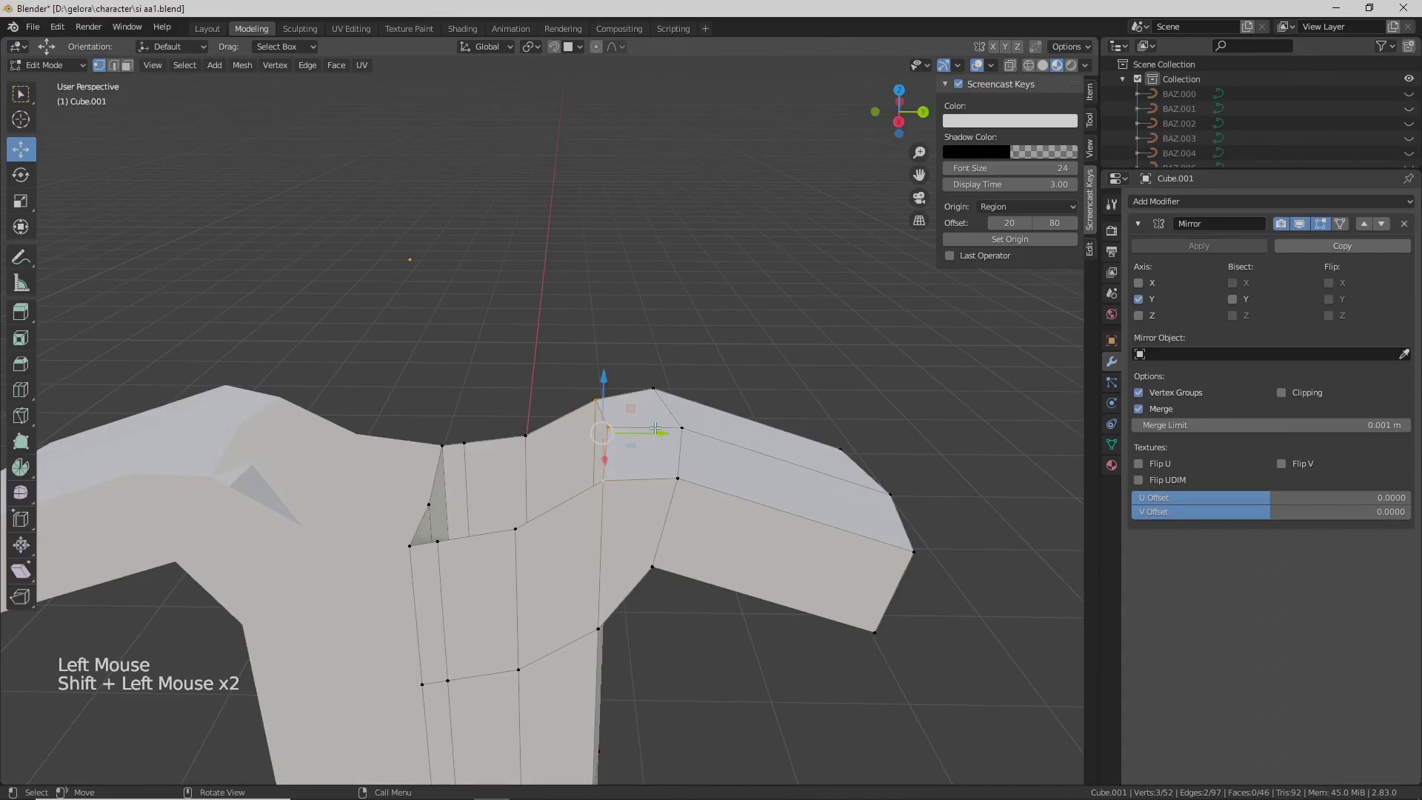
# - Move the three inner shoulder vertices along Y towards the neck, and shift them again together with the adjacent neckline vertices
pyautogui.moveTo(656, 429); pyautogui.dragTo(637, 430)
pyautogui.moveTo(637, 430); pyautogui.dragTo(566, 384, button='middle')
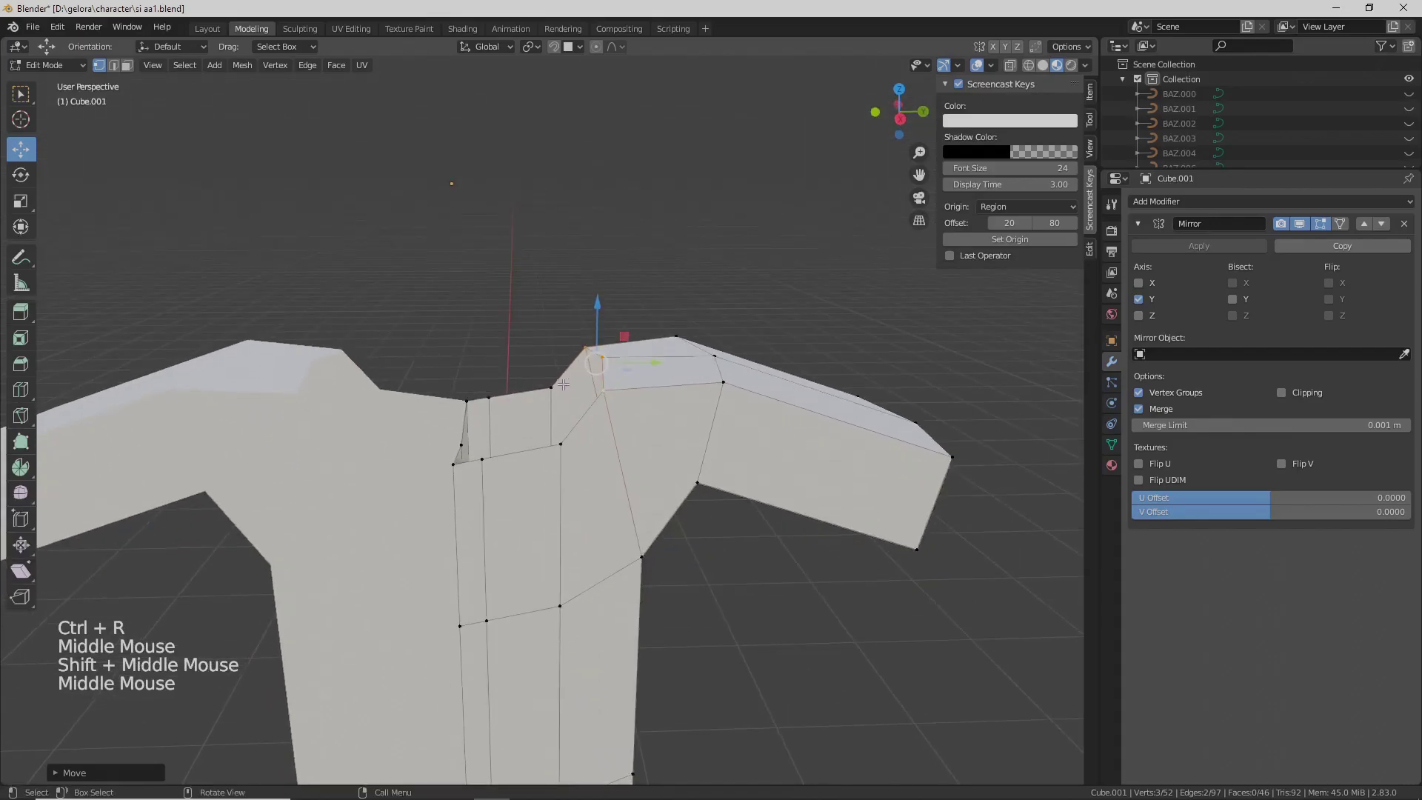
pyautogui.keyDown('shift'); pyautogui.click(552, 387); pyautogui.keyUp('shift')
pyautogui.moveTo(624, 385); pyautogui.dragTo(607, 380)
pyautogui.scroll(-2, 608, 379)
pyautogui.moveTo(608, 379); pyautogui.dragTo(583, 482, button='middle')
pyautogui.scroll(2, 511, 452)
pyautogui.scroll(1, 571, 482)
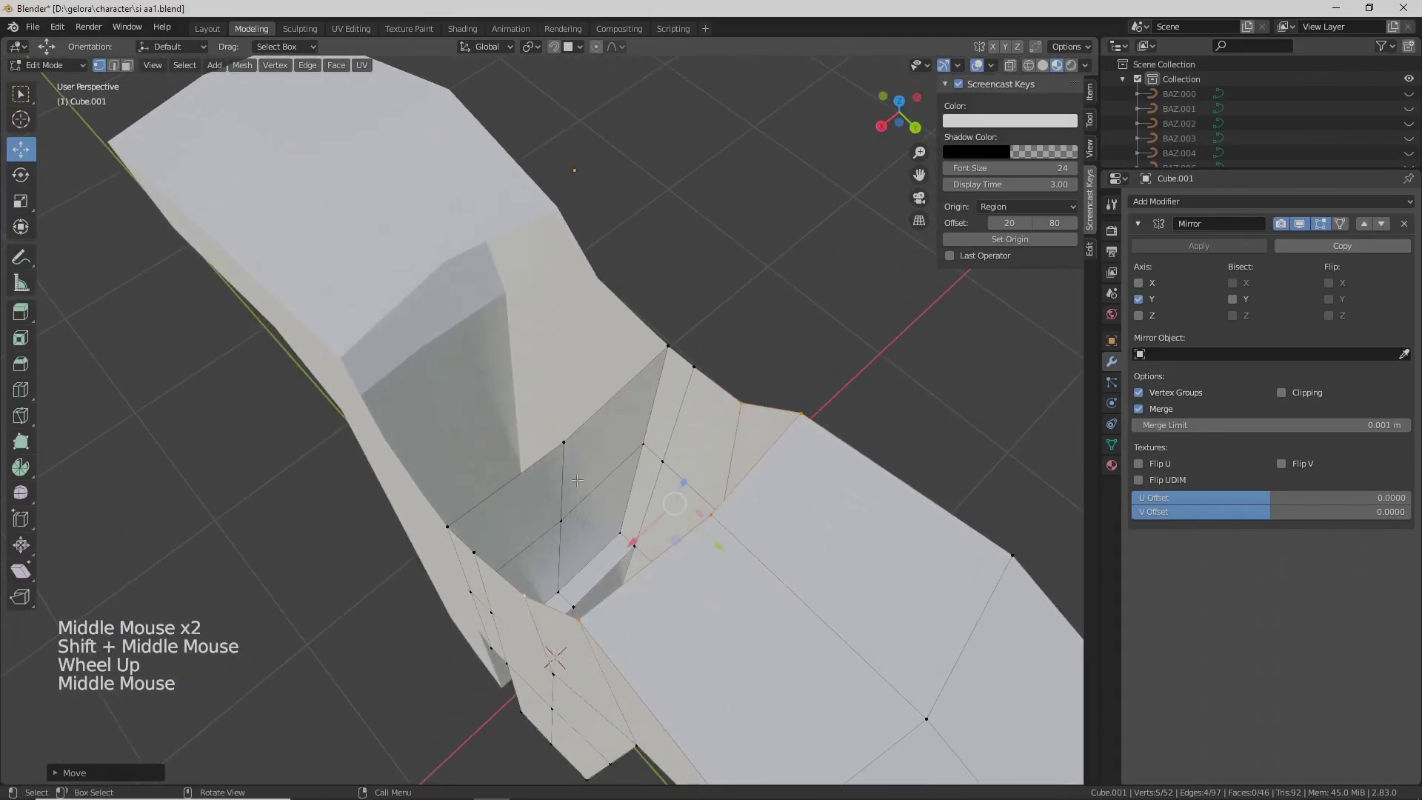
# - Delete the leftover faces inside the open shoulder between the torso and the arm
pyautogui.press('3')
pyautogui.click(581, 478)
pyautogui.keyDown('shift'); pyautogui.click(599, 533); pyautogui.keyUp('shift')
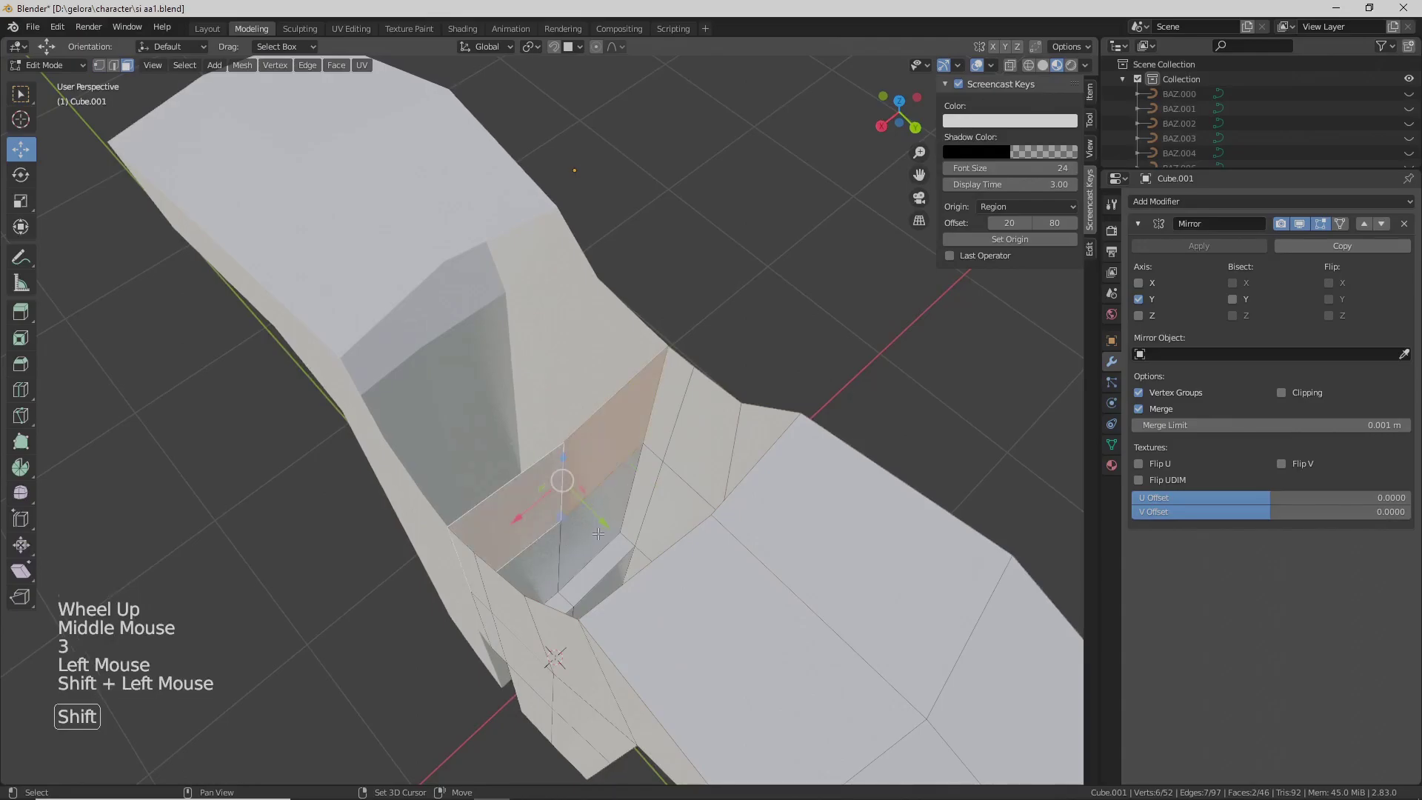
pyautogui.keyDown('shift'); pyautogui.click(552, 557); pyautogui.keyUp('shift')
pyautogui.press('x')
pyautogui.click(540, 595)
pyautogui.moveTo(550, 573); pyautogui.dragTo(593, 415, button='middle')
pyautogui.scroll(-3, 635, 518)
pyautogui.moveTo(592, 415); pyautogui.dragTo(543, 388, button='middle')
pyautogui.press('Tab')
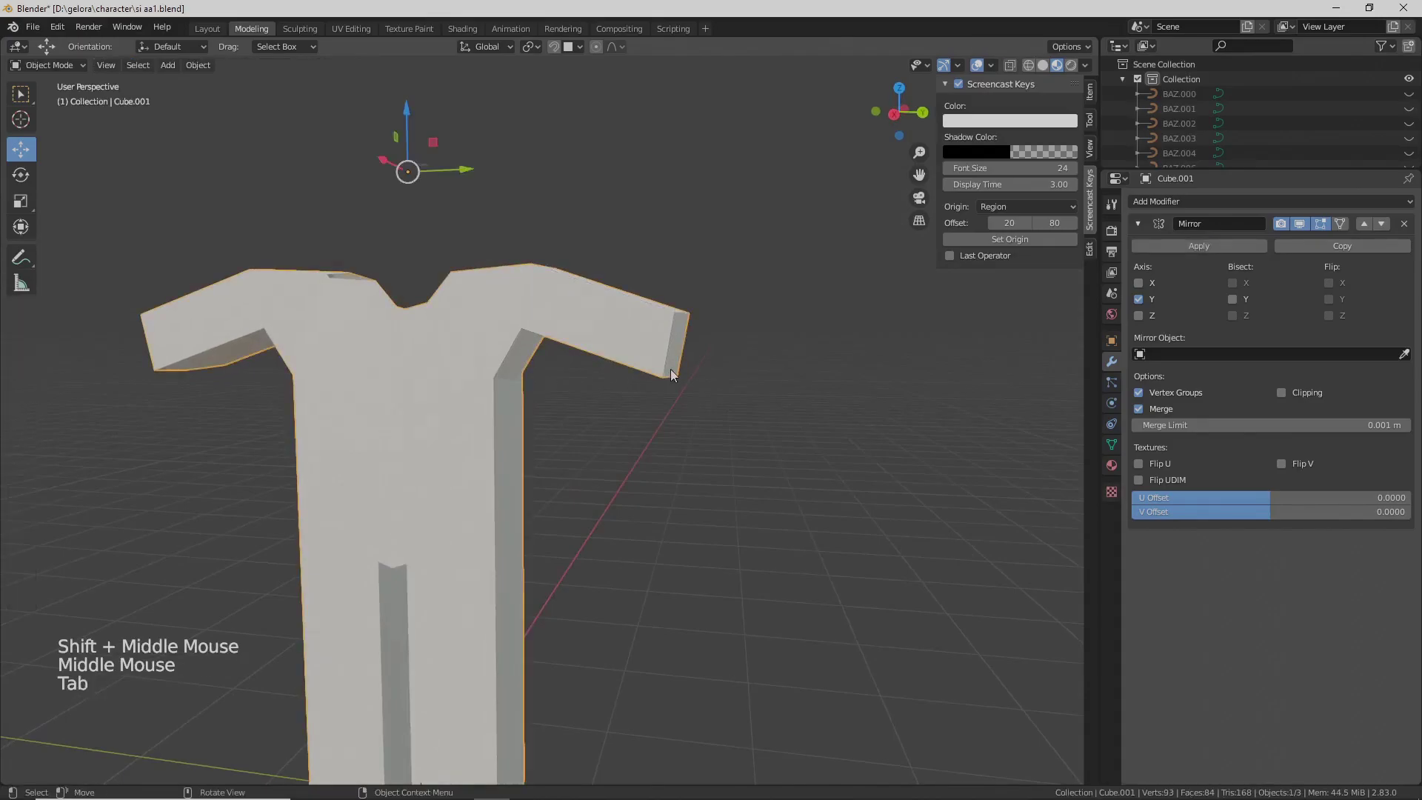
# - Move the end faces of the short arm down along Z and rotate them to face along the sloping arm
pyautogui.press('Tab')
pyautogui.moveTo(668, 361); pyautogui.dragTo(679, 329, button='middle')
pyautogui.click(624, 361)
pyautogui.moveTo(655, 294); pyautogui.dragTo(656, 352)
pyautogui.moveTo(655, 352); pyautogui.dragTo(763, 451, button='middle')
pyautogui.press('r')
pyautogui.press('r')
pyautogui.press('y')
pyautogui.press('r')
pyautogui.click(737, 478)
# - Extrude the arm's end faces outward into a forearm, and move them back towards the body to shorten it
pyautogui.scroll(-2, 730, 486)
pyautogui.moveTo(730, 486); pyautogui.dragTo(639, 468, button='middle')
pyautogui.scroll(1, 546, 476)
pyautogui.press('e')
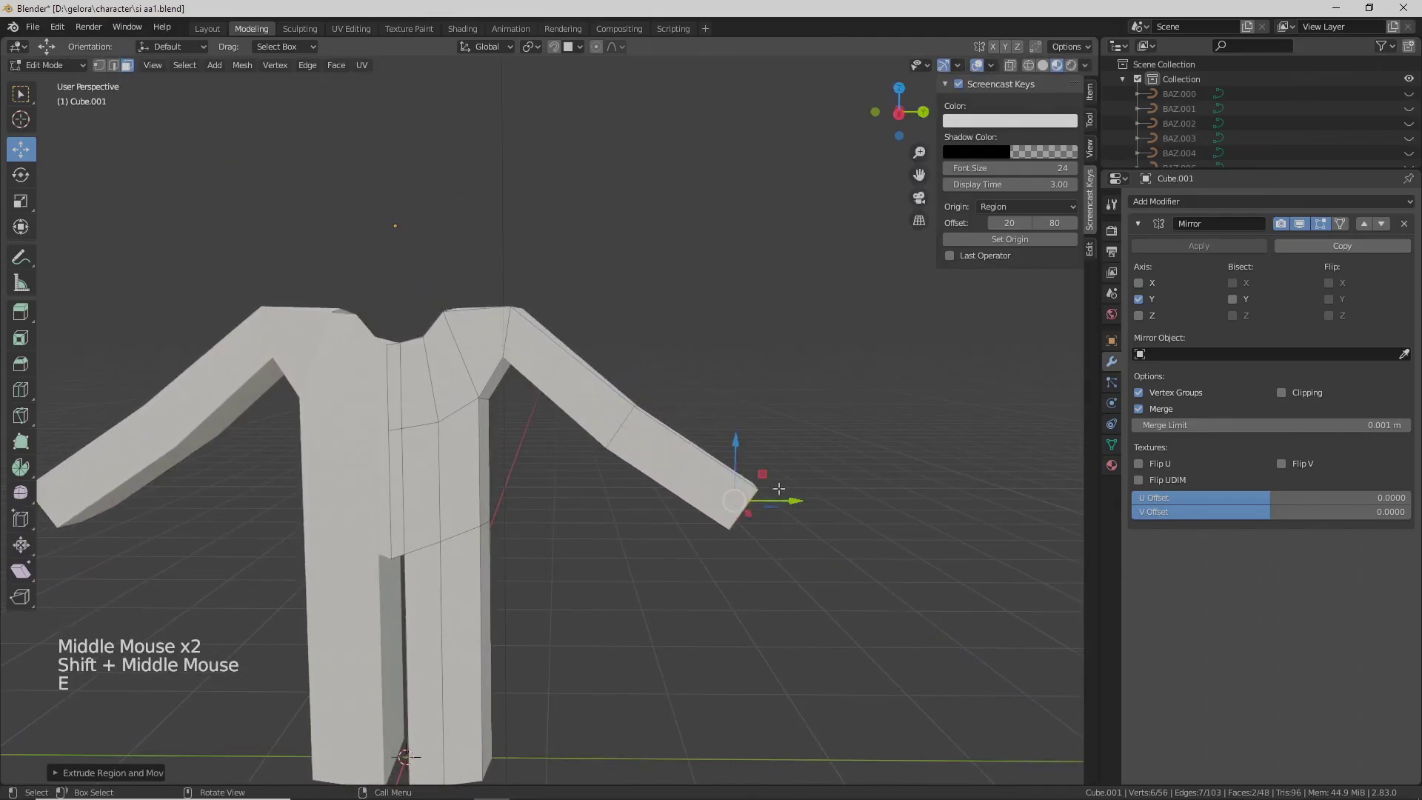
pyautogui.click(728, 477)
pyautogui.moveTo(778, 523); pyautogui.dragTo(707, 441)
pyautogui.scroll(-2, 708, 440)
pyautogui.moveTo(707, 441); pyautogui.dragTo(734, 452, button='middle')
pyautogui.keyDown('shift'); pyautogui.moveTo(734, 452); pyautogui.dragTo(748, 459, button='middle'); pyautogui.keyUp('shift')
pyautogui.scroll(1, 748, 459)
pyautogui.click(760, 466)
pyautogui.moveTo(697, 419); pyautogui.dragTo(687, 403)
# - Raise the whole body object about 0.8 m along Z in Object Mode
pyautogui.scroll(-1, 602, 482)
pyautogui.moveTo(603, 483)
pyautogui.keyDown('shift'); pyautogui.mouseDown(button='middle')
pyautogui.moveTo(644, 463)
pyautogui.moveTo(622, 473)
pyautogui.moveTo(608, 454)
pyautogui.mouseUp(button='middle'); pyautogui.keyUp('shift')
pyautogui.scroll(1, 644, 464)
pyautogui.scroll(-2, 622, 473)
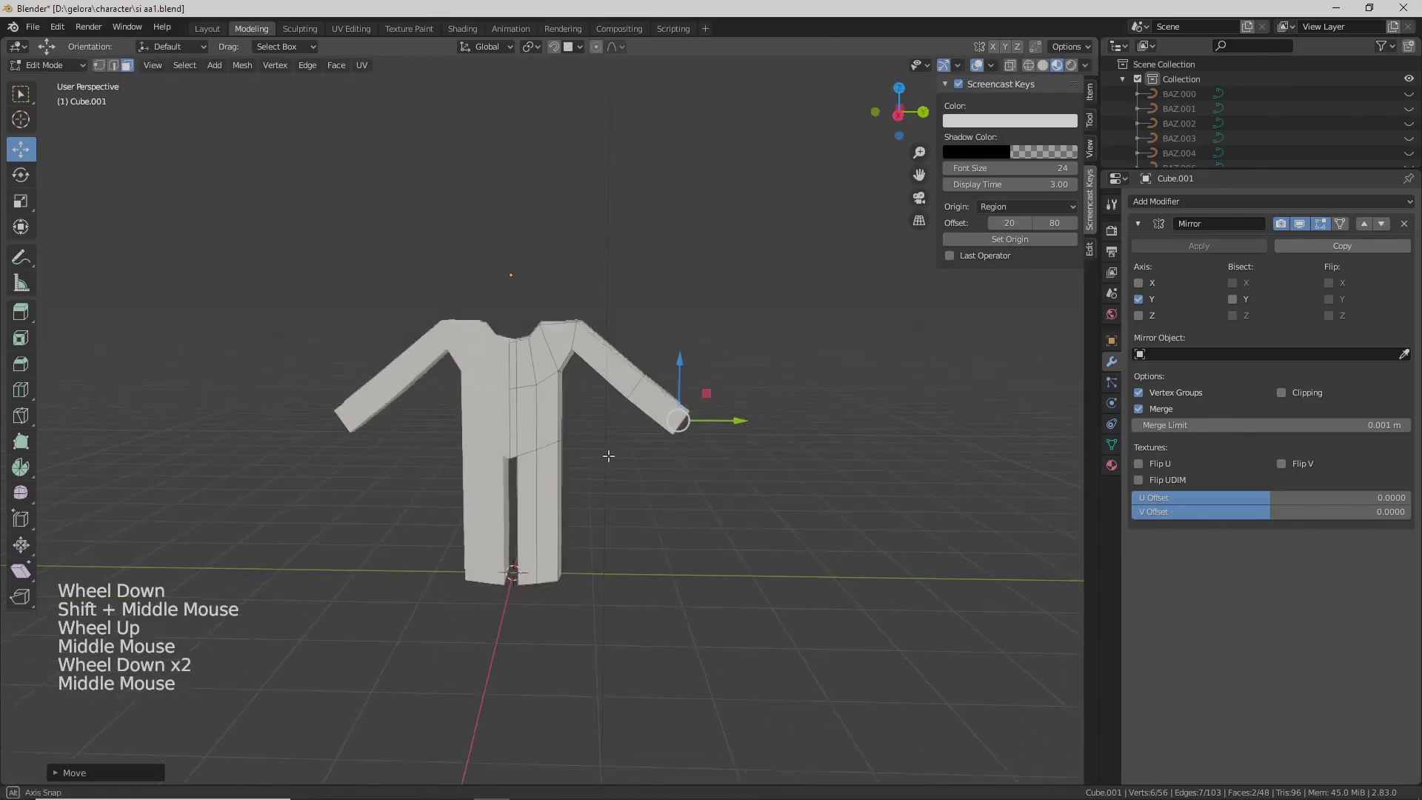
pyautogui.press('Tab')
pyautogui.click(527, 337)
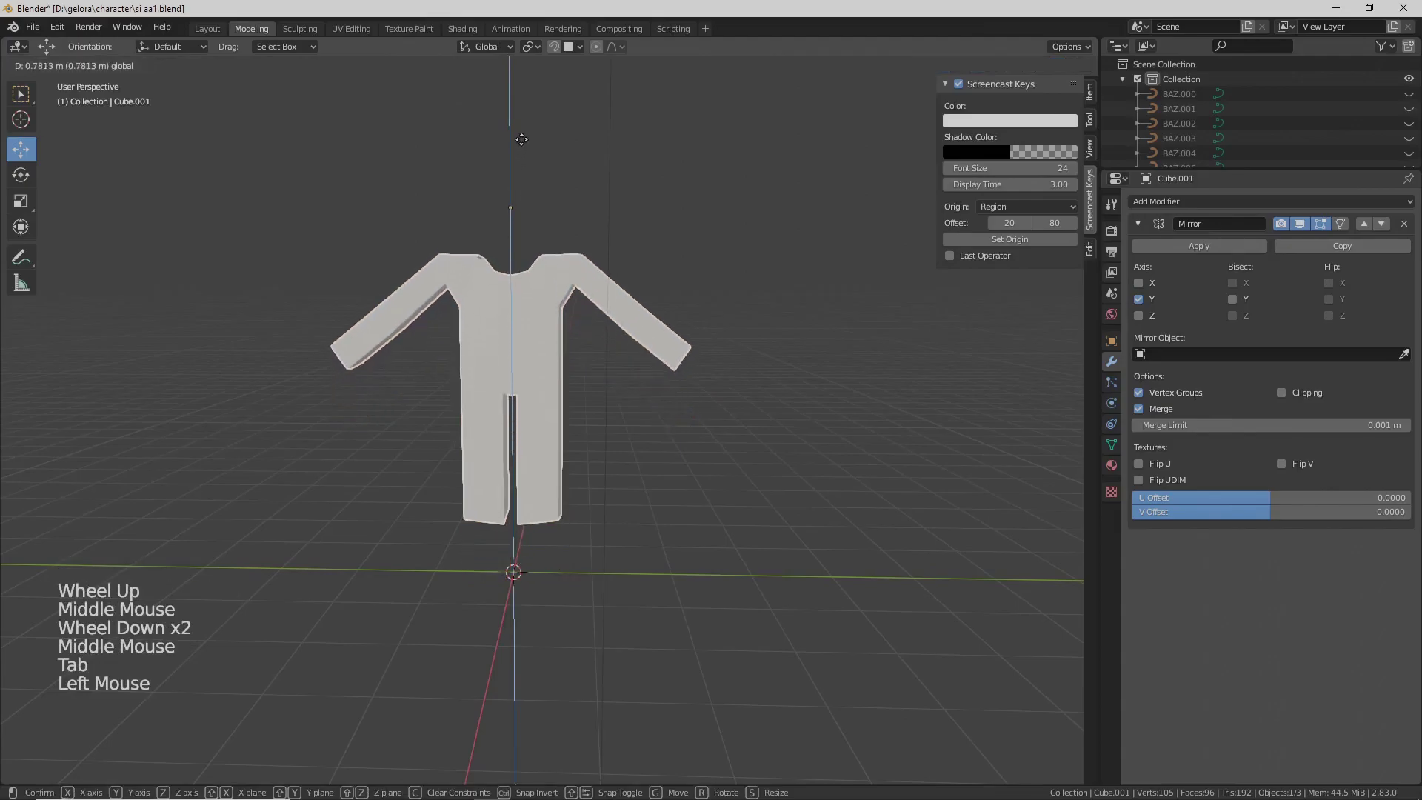
pyautogui.moveTo(529, 339); pyautogui.dragTo(595, 431, button='middle')
# - Scale the four bottom faces of the leg along Z to flatten them
pyautogui.press('Tab')
pyautogui.scroll(3, 511, 415)
pyautogui.scroll(2, 593, 433)
pyautogui.click(596, 428)
pyautogui.keyDown('shift'); pyautogui.click(573, 437); pyautogui.keyUp('shift')
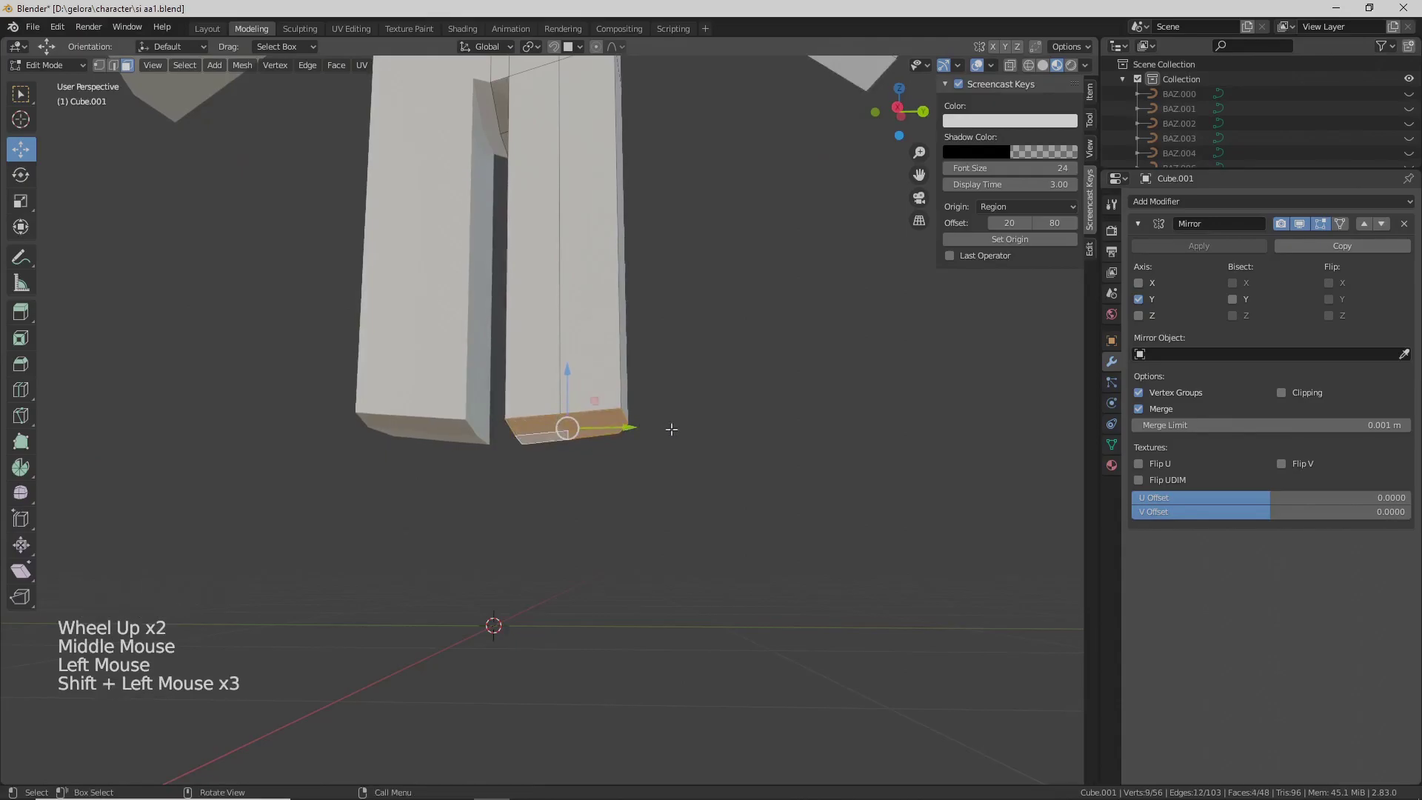
pyautogui.press('s')
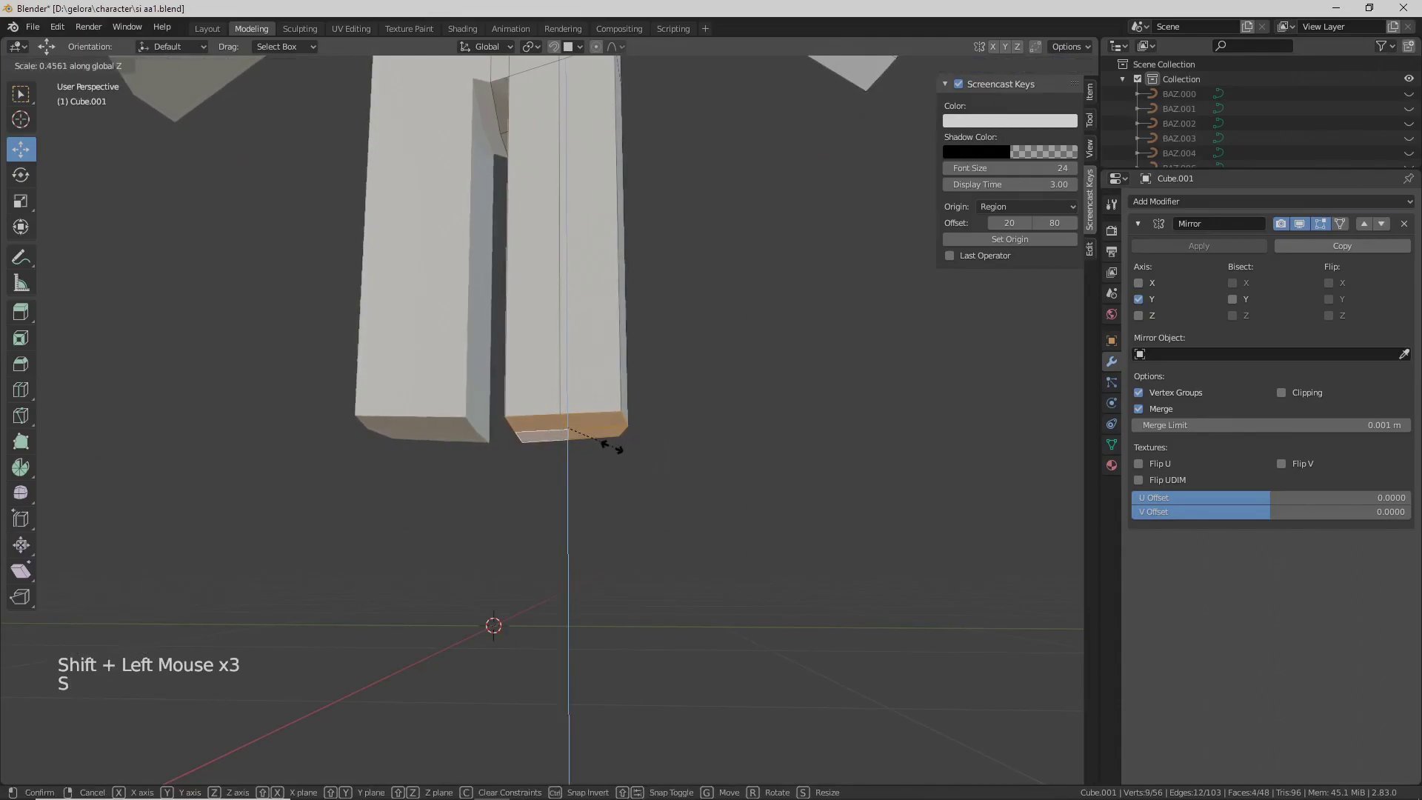
pyautogui.click(603, 449)
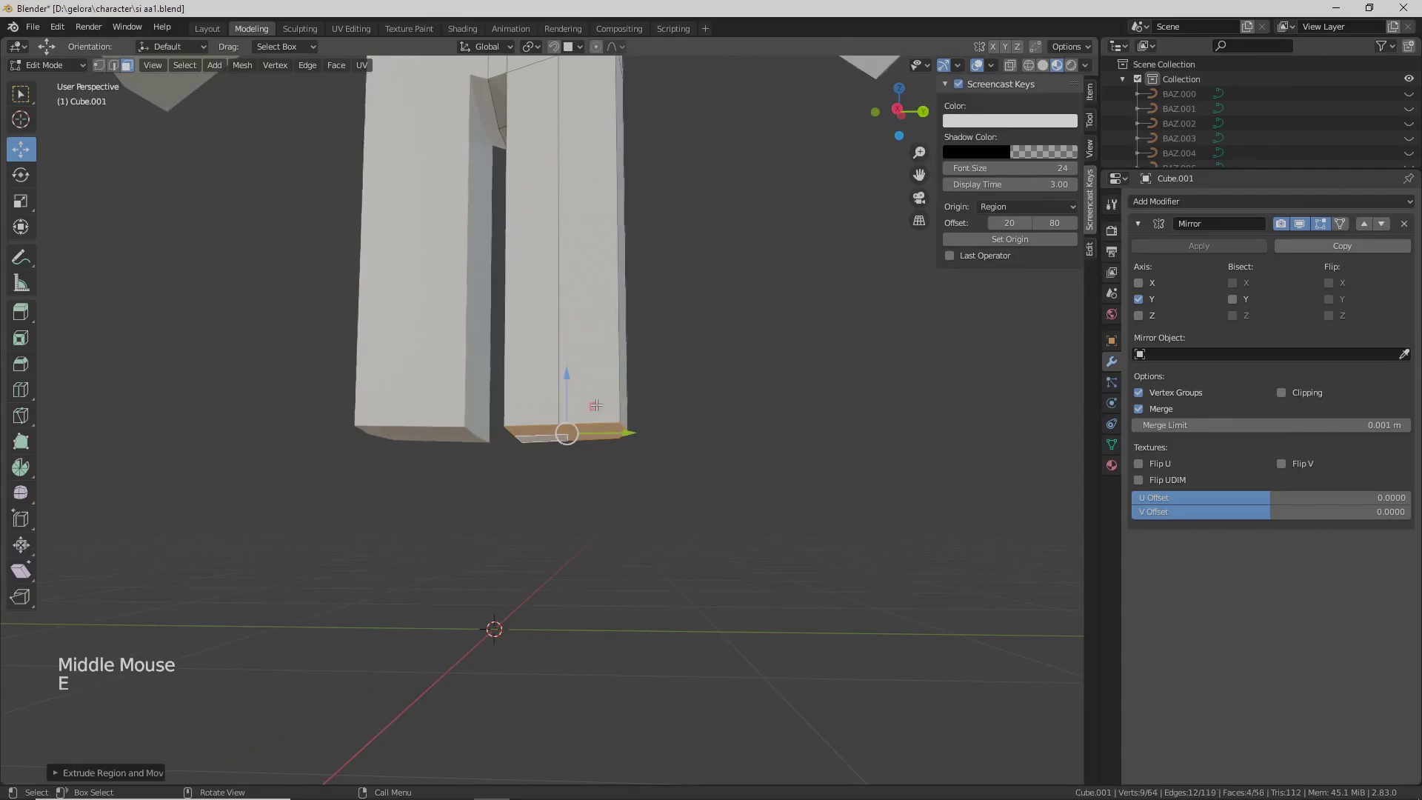
# - Extrude the leg's bottom faces straight down to the ground grid
pyautogui.moveTo(573, 377); pyautogui.dragTo(581, 547)
pyautogui.hotkey('ctrl', 'z')
pyautogui.moveTo(582, 547); pyautogui.dragTo(586, 461, button='middle')
pyautogui.scroll(-2, 529, 563)
pyautogui.scroll(-2, 528, 561)
pyautogui.scroll(3, 579, 480)
pyautogui.scroll(1, 582, 470)
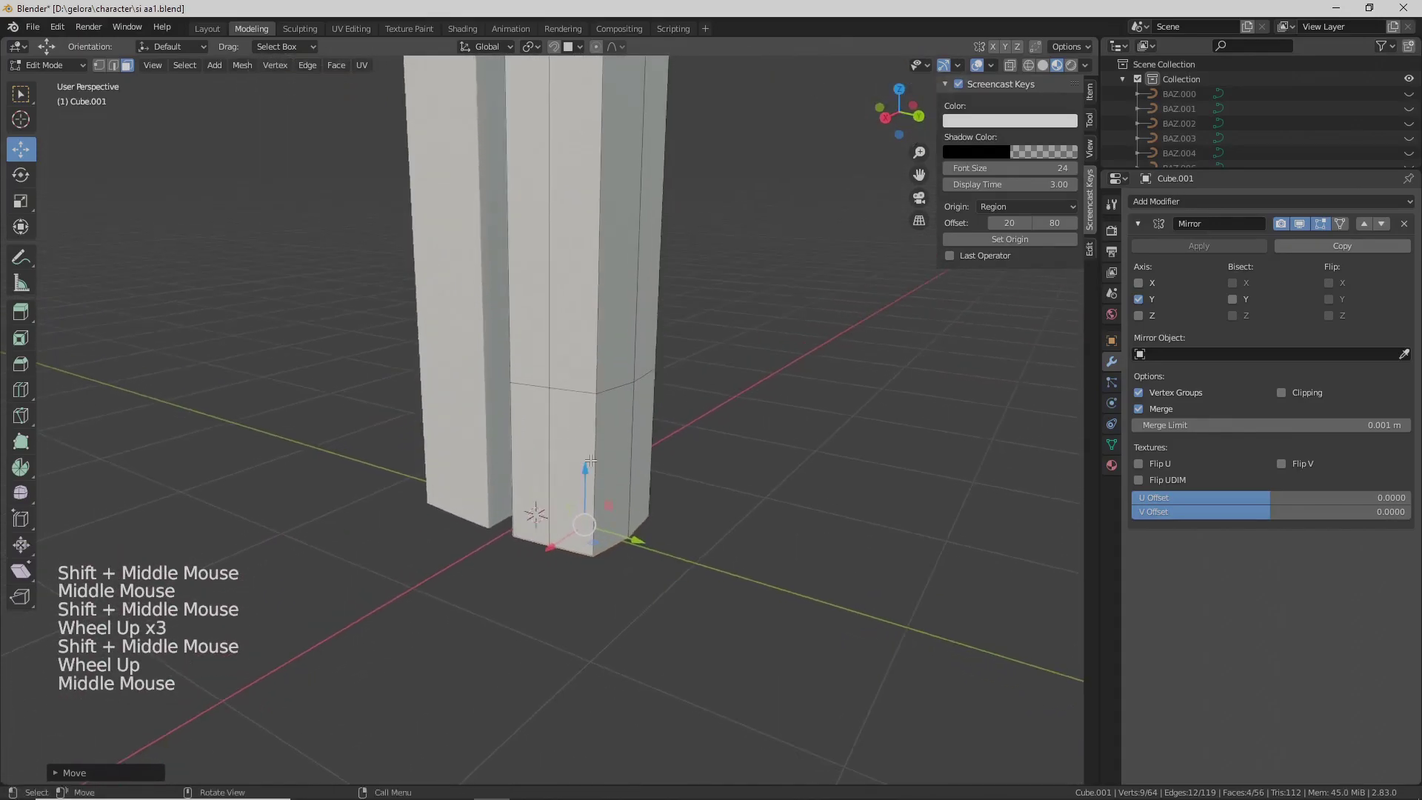
# - Add a loop cut around the lower leg just above its bottom end
pyautogui.hotkey('ctrl', 'r')
pyautogui.click(588, 464)
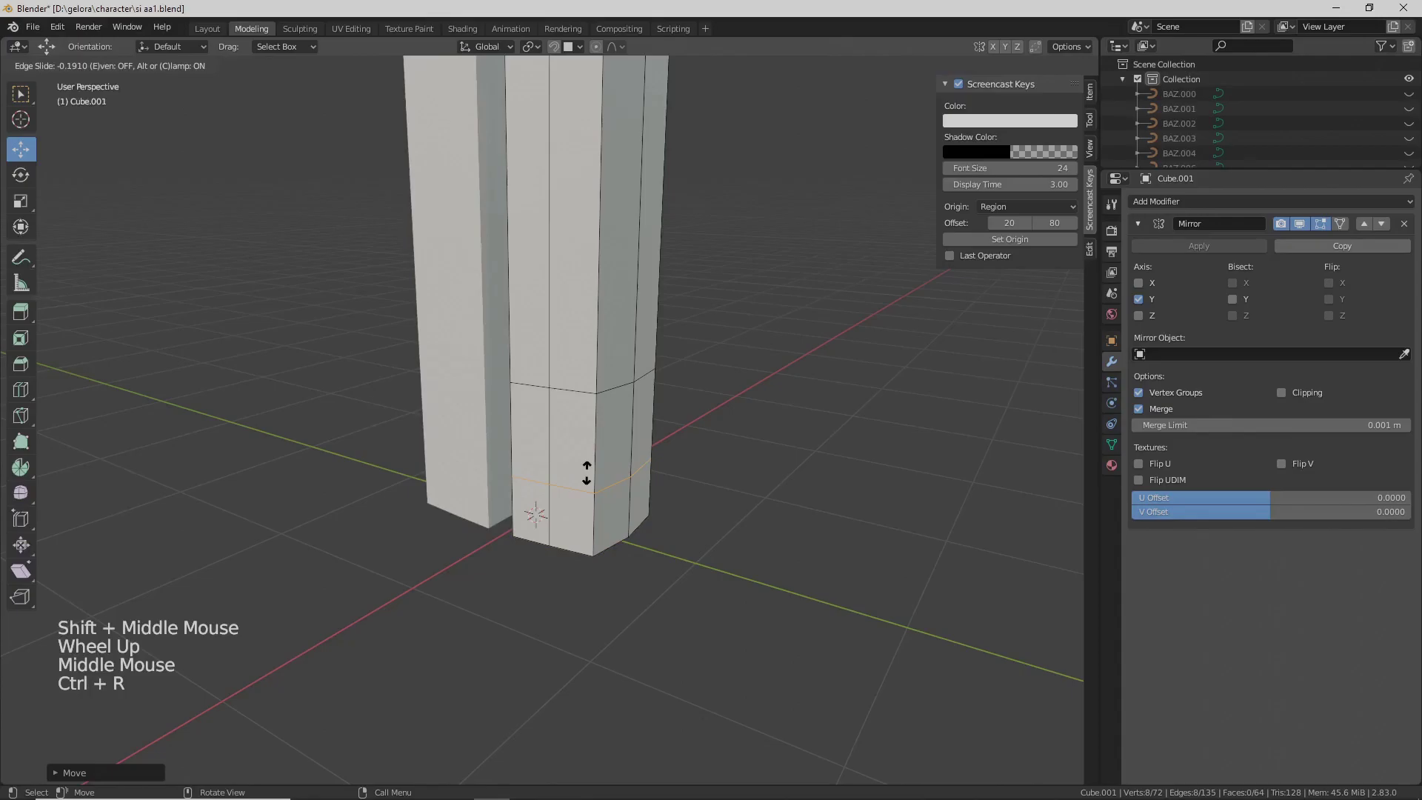
pyautogui.click(586, 473)
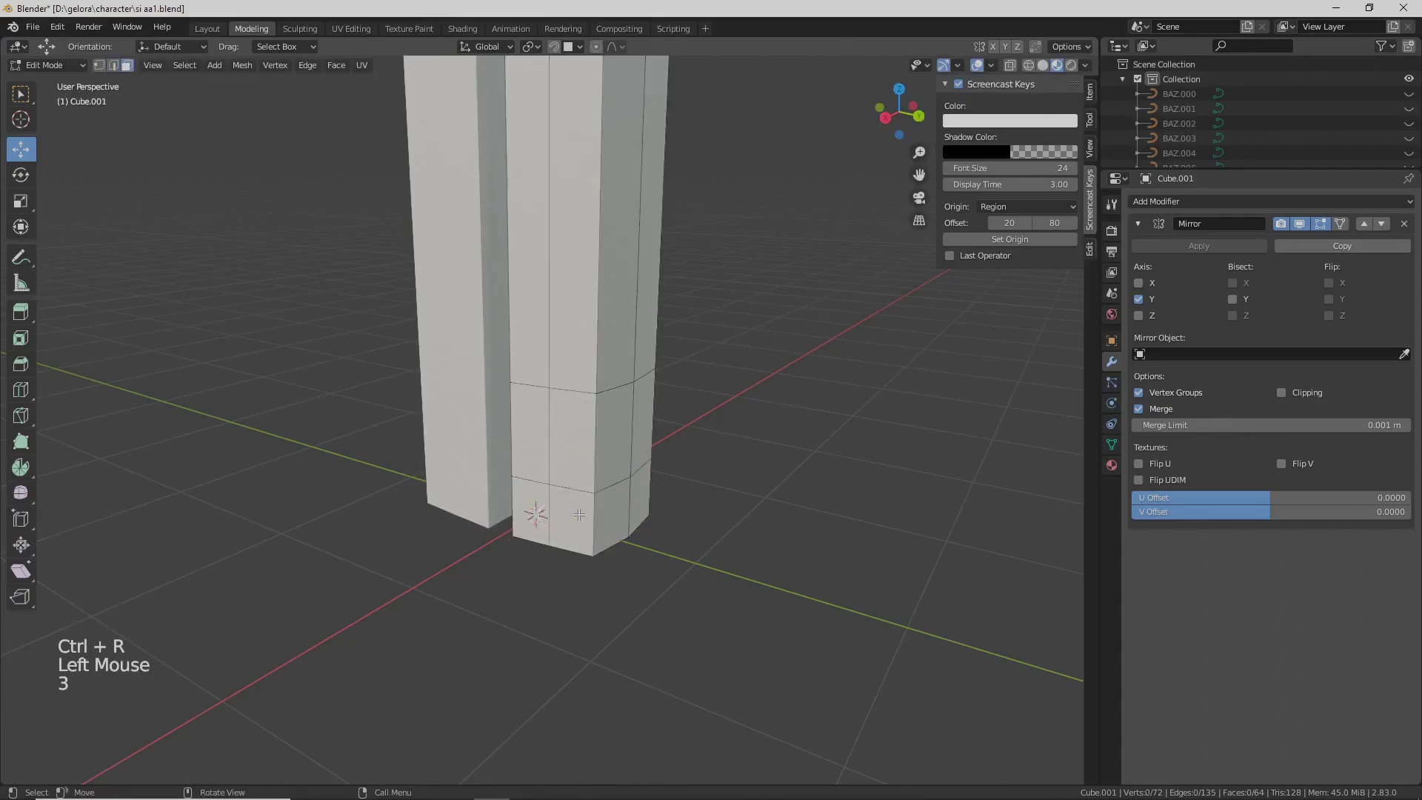
# - Extrude the front faces at the bottom of the leg forward in two segments, scaling each to form the foot
pyautogui.keyDown('shift'); pyautogui.click(532, 512); pyautogui.keyUp('shift')
pyautogui.moveTo(532, 511); pyautogui.dragTo(460, 511, button='middle')
pyautogui.press('e')
pyautogui.click(455, 512)
pyautogui.moveTo(456, 511); pyautogui.dragTo(391, 523)
pyautogui.press('s')
pyautogui.click(561, 533)
pyautogui.moveTo(399, 531); pyautogui.dragTo(346, 530)
pyautogui.press('s')
pyautogui.click(520, 540)
# - Raise the two middle vertices on top of the shoulder slightly along Z
pyautogui.scroll(-2, 537, 518)
pyautogui.moveTo(573, 454); pyautogui.dragTo(616, 502, button='middle')
pyautogui.moveTo(616, 502); pyautogui.dragTo(567, 461, button='middle')
pyautogui.scroll(-2, 613, 513)
pyautogui.scroll(1, 637, 445)
pyautogui.keyDown('shift'); pyautogui.moveTo(567, 461); pyautogui.dragTo(546, 492, button='middle'); pyautogui.keyUp('shift')
pyautogui.moveTo(546, 492); pyautogui.dragTo(638, 460, button='middle')
pyautogui.keyDown('shift'); pyautogui.moveTo(639, 461); pyautogui.dragTo(591, 528, button='middle'); pyautogui.keyUp('shift')
pyautogui.scroll(1, 593, 531)
pyautogui.keyDown('shift'); pyautogui.moveTo(591, 527); pyautogui.dragTo(590, 513, button='middle'); pyautogui.keyUp('shift')
pyautogui.scroll(1, 590, 513)
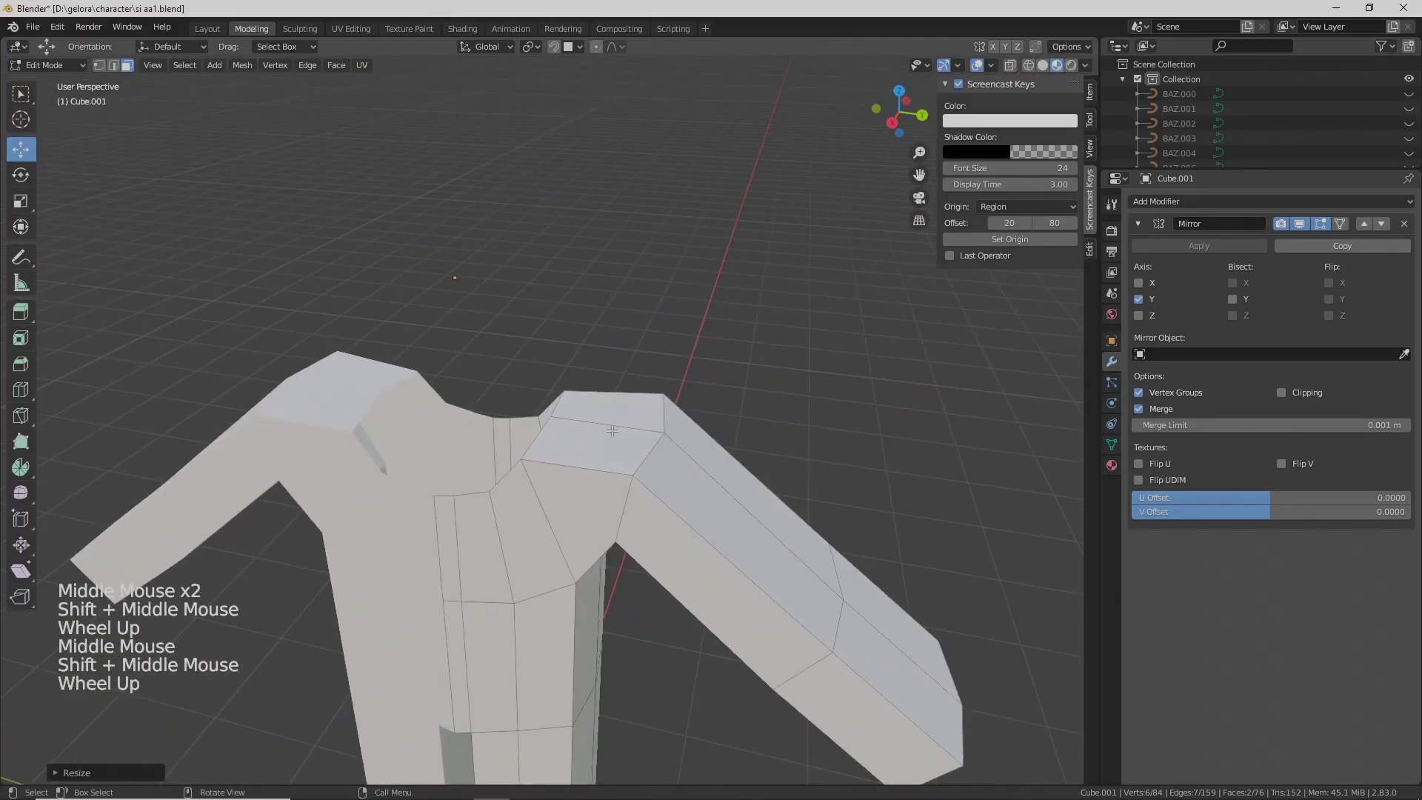
pyautogui.click(612, 430)
pyautogui.moveTo(612, 431); pyautogui.dragTo(593, 429, button='middle')
pyautogui.scroll(1, 582, 428)
pyautogui.moveTo(592, 368)
pyautogui.mouseDown(button='middle')
pyautogui.moveTo(602, 334)
pyautogui.moveTo(604, 351)
pyautogui.mouseUp(button='middle')
pyautogui.click(603, 327)
pyautogui.press('1')
pyautogui.click(534, 393)
pyautogui.keyDown('shift'); pyautogui.click(701, 420); pyautogui.keyUp('shift')
pyautogui.moveTo(613, 348); pyautogui.dragTo(614, 325)
# - Raise the middle vertices on the arm's upper side at the elbow and wrist slightly along Z
pyautogui.keyDown('shift'); pyautogui.moveTo(882, 492); pyautogui.dragTo(693, 356, button='middle'); pyautogui.keyUp('shift')
pyautogui.click(758, 527)
pyautogui.keyDown('shift'); pyautogui.moveTo(797, 552); pyautogui.dragTo(732, 495, button='middle'); pyautogui.keyUp('shift')
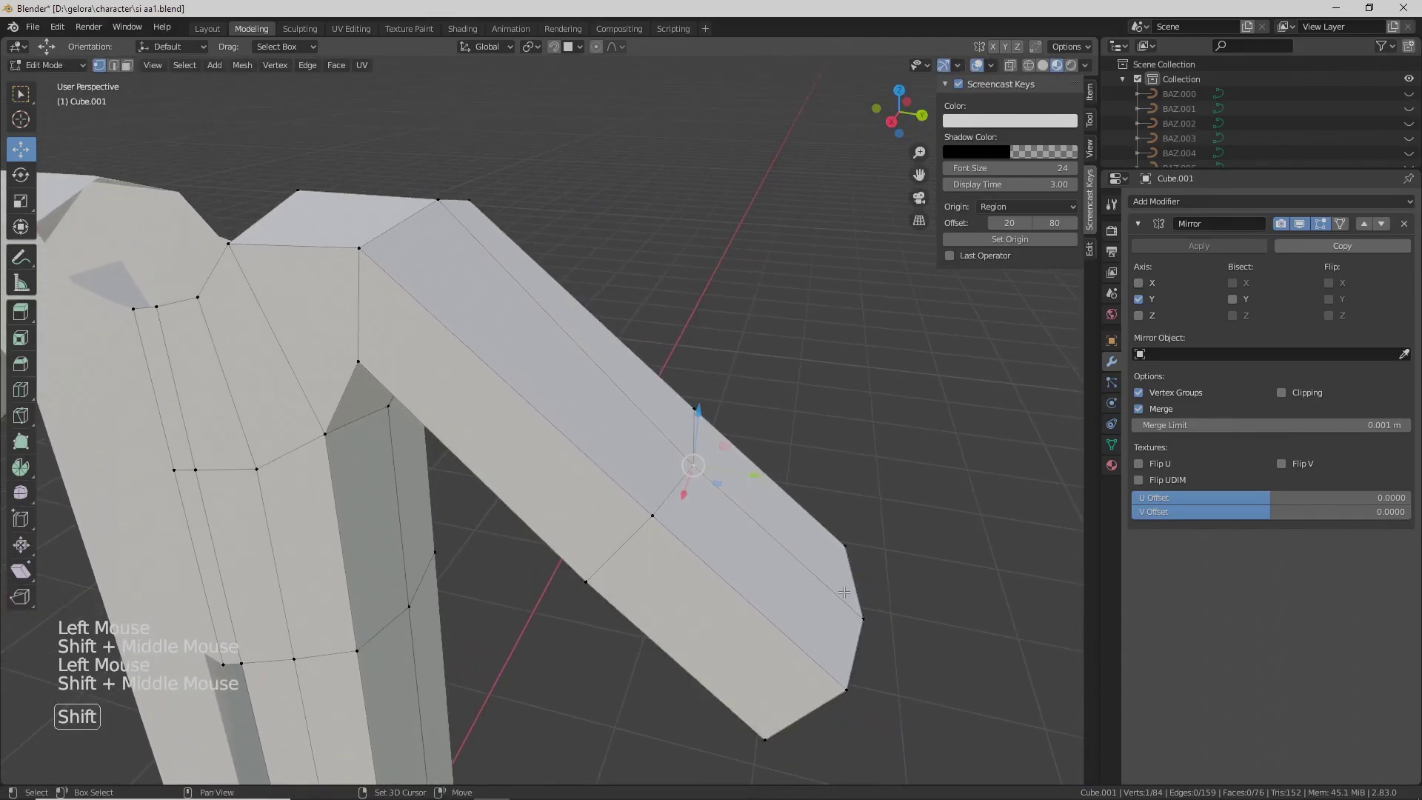
pyautogui.keyDown('shift'); pyautogui.click(860, 619); pyautogui.keyUp('shift')
pyautogui.moveTo(783, 493); pyautogui.dragTo(786, 466)
# - Lower the middle vertices on the arm's underside at the armpit, elbow and wrist slightly along Z
pyautogui.moveTo(746, 493); pyautogui.dragTo(592, 239, button='middle')
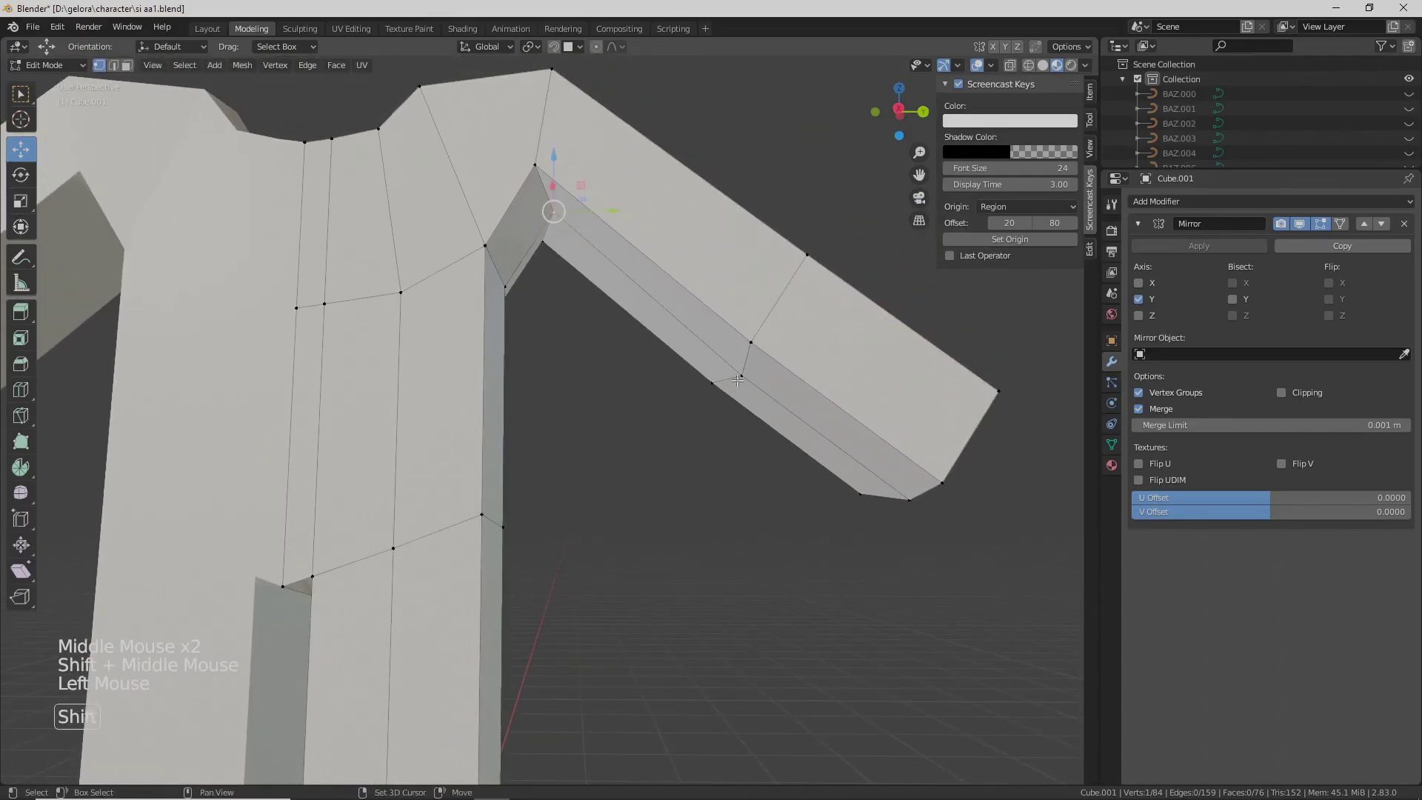
pyautogui.moveTo(669, 299); pyautogui.dragTo(705, 336)
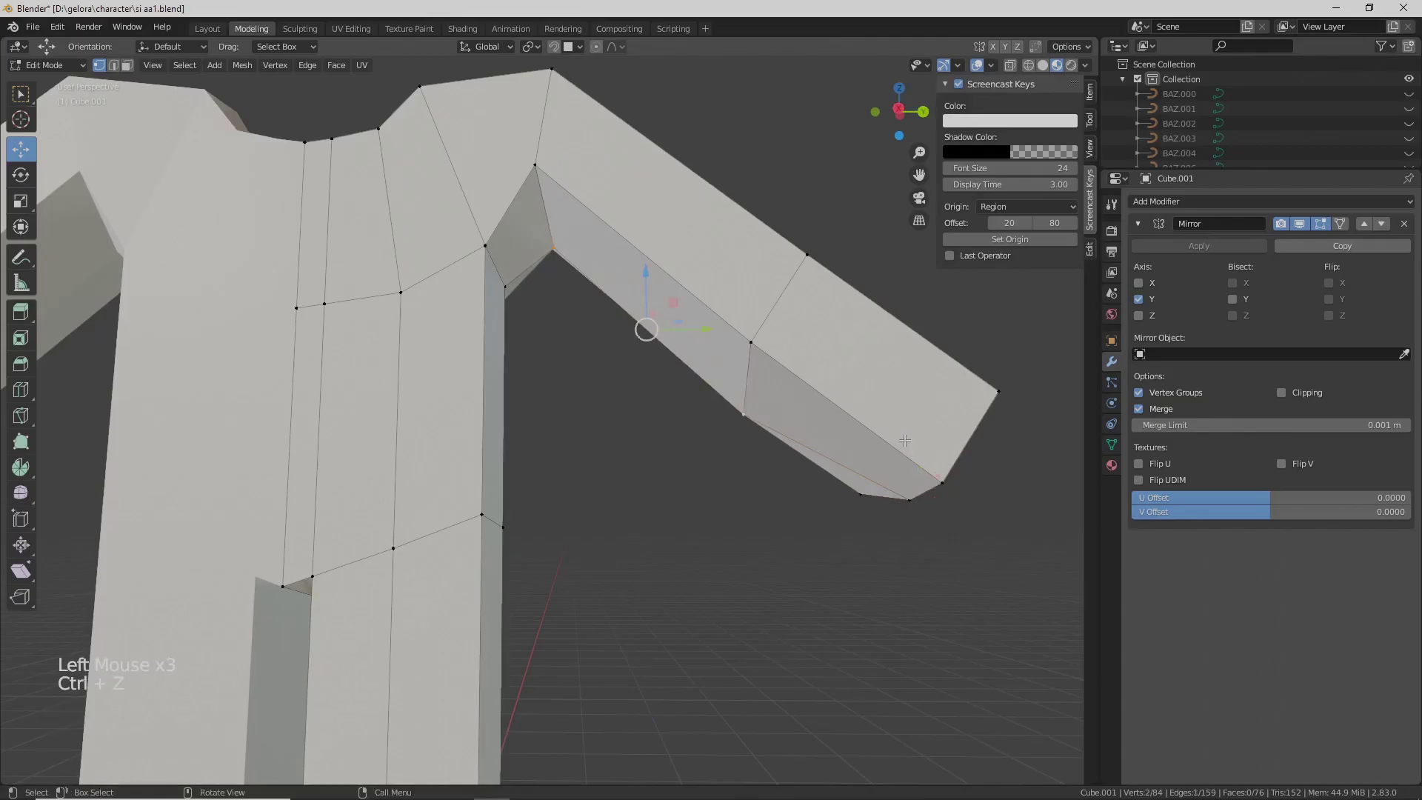
pyautogui.hotkey('ctrl', 'z')
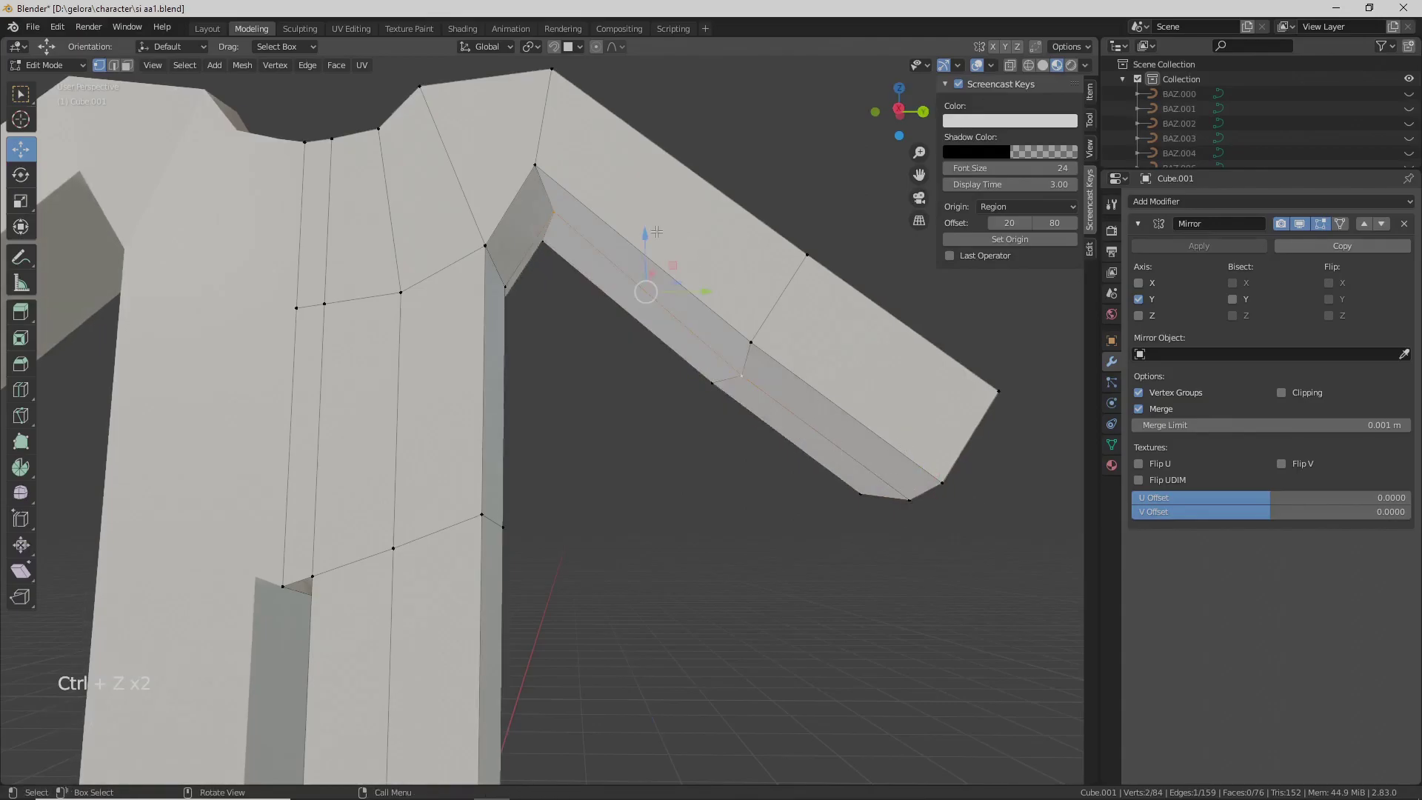
pyautogui.hotkey('ctrl', 'z')
pyautogui.moveTo(644, 240); pyautogui.dragTo(645, 250)
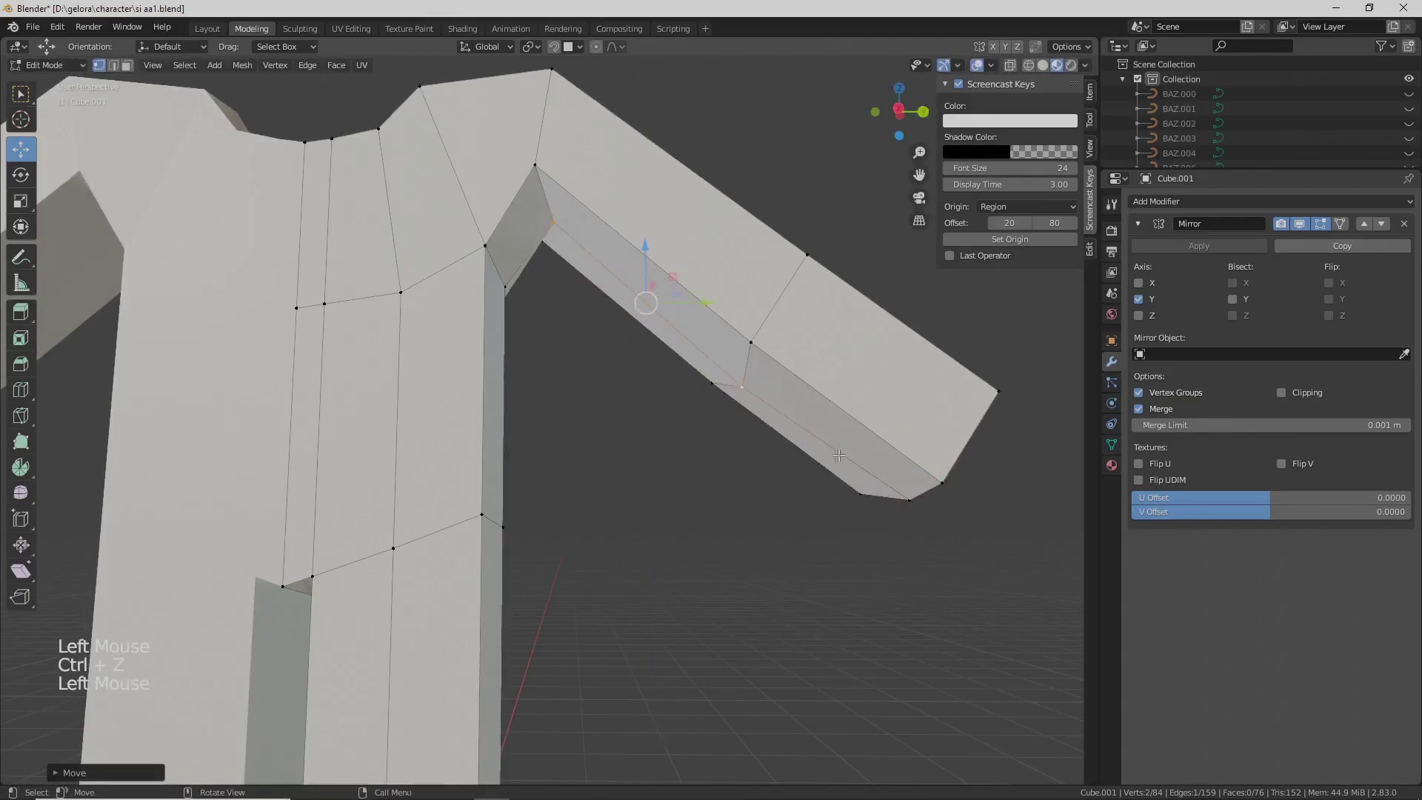
pyautogui.click(905, 437)
# - Extrude the neckline edge loop and raise it along Z to form a collar
pyautogui.scroll(-2, 904, 445)
pyautogui.keyDown('shift'); pyautogui.moveTo(904, 444); pyautogui.dragTo(836, 520, button='middle'); pyautogui.keyUp('shift')
pyautogui.scroll(1, 792, 526)
pyautogui.scroll(1, 853, 548)
pyautogui.scroll(1, 836, 520)
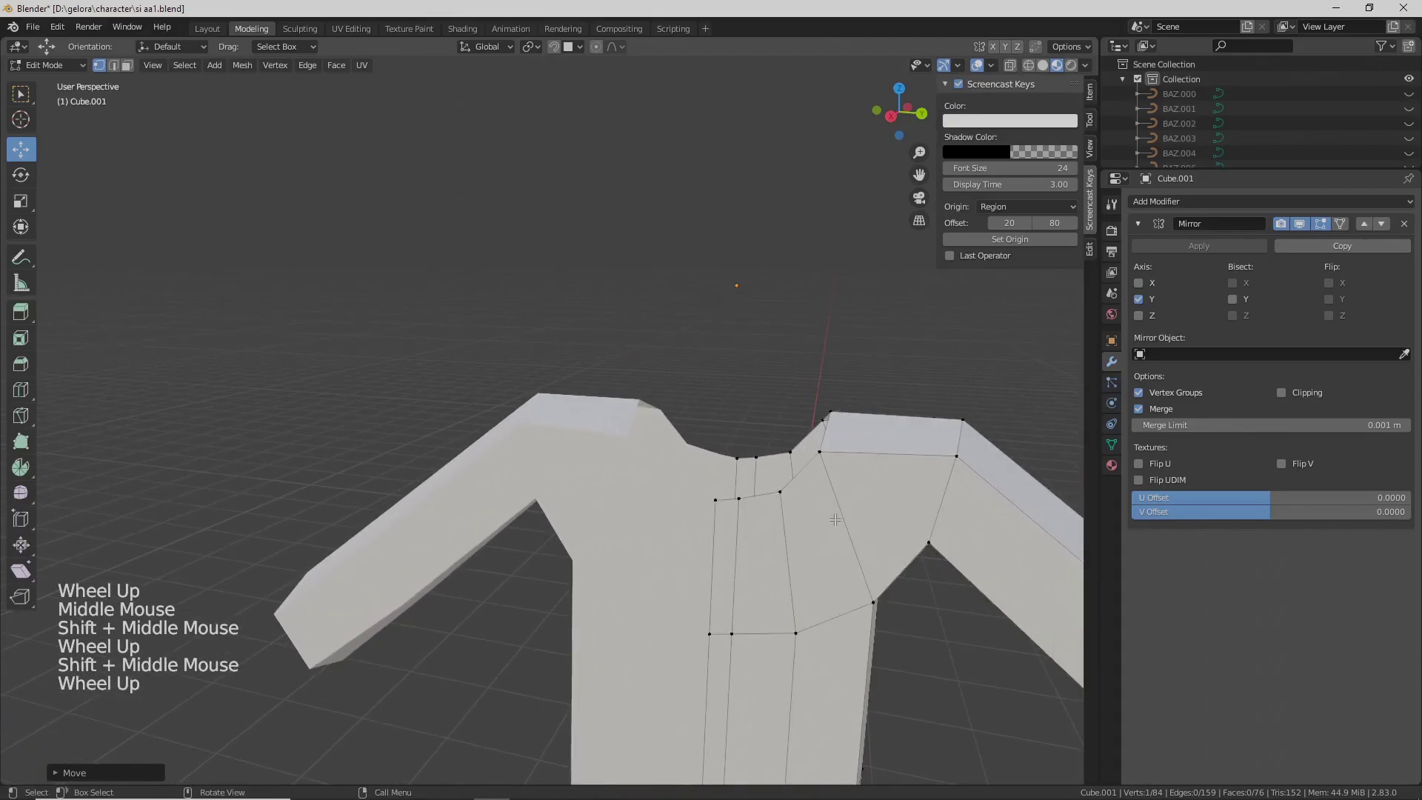
pyautogui.click(828, 443)
pyautogui.keyDown('alt'); pyautogui.keyDown('shift'); pyautogui.click(825, 442); pyautogui.keyUp('shift'); pyautogui.keyUp('alt')
pyautogui.moveTo(822, 443); pyautogui.dragTo(804, 441, button='middle')
pyautogui.press('e')
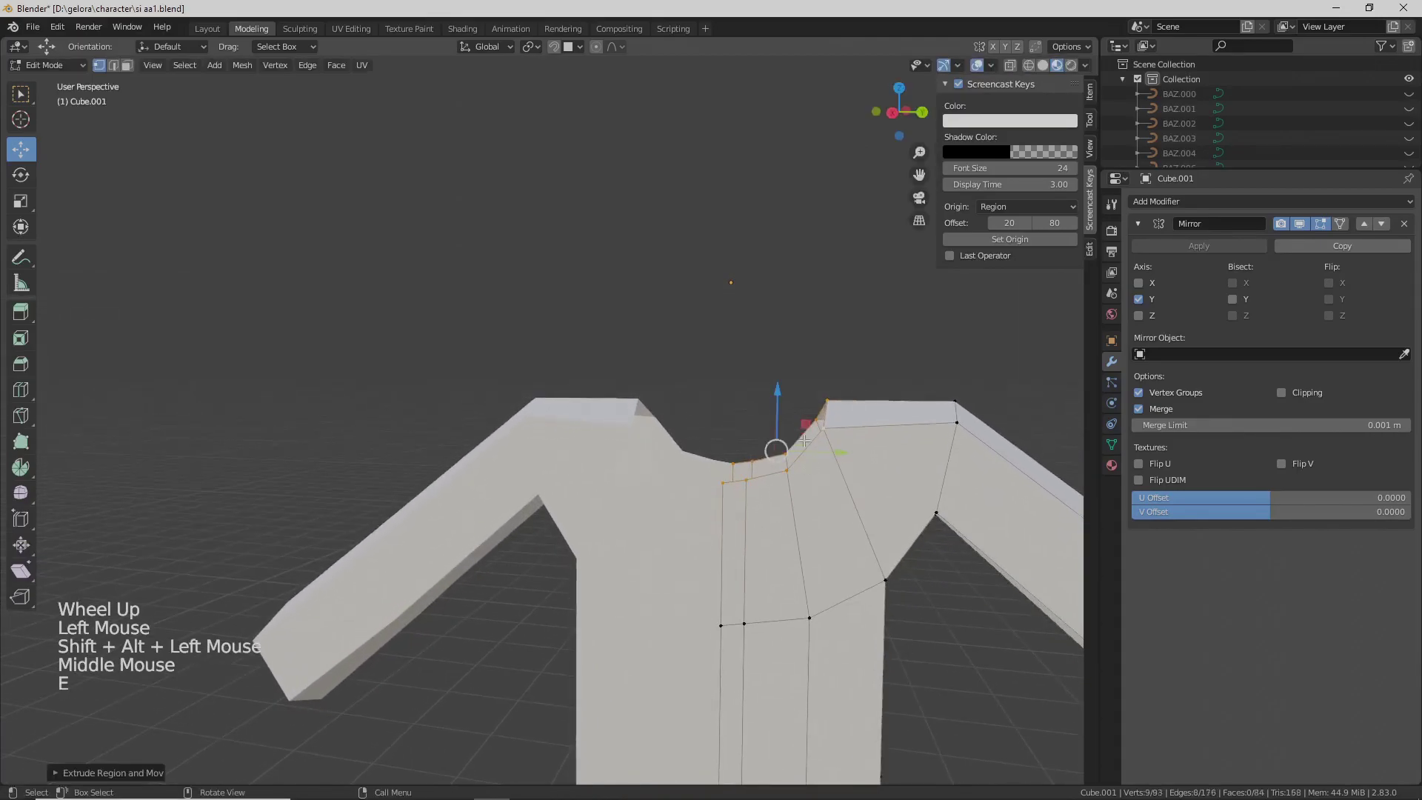
pyautogui.click(804, 441)
pyautogui.moveTo(775, 389); pyautogui.dragTo(769, 330)
pyautogui.moveTo(881, 446); pyautogui.dragTo(802, 476, button='middle')
pyautogui.press('s')
pyautogui.click(784, 469)
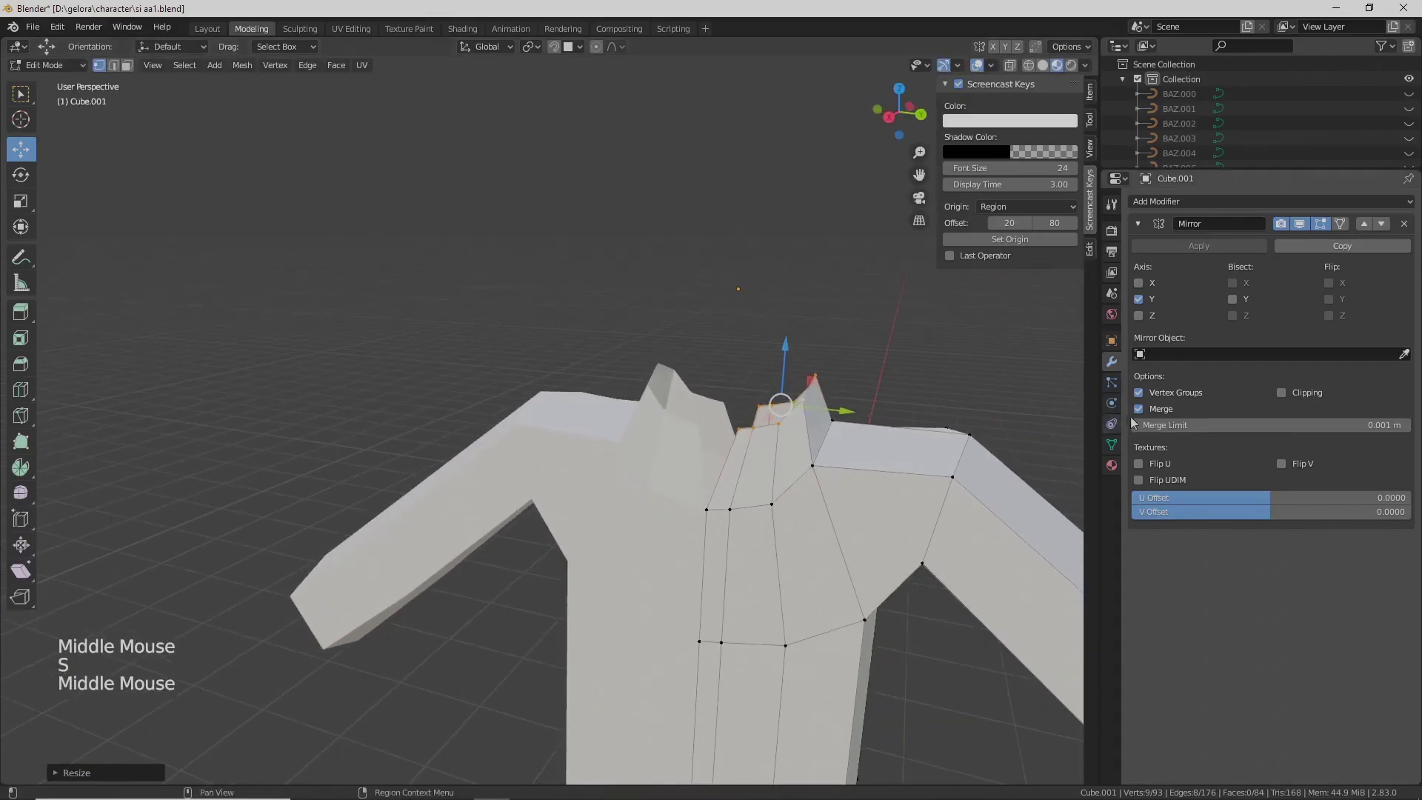
pyautogui.hotkey('ctrl', 'z')
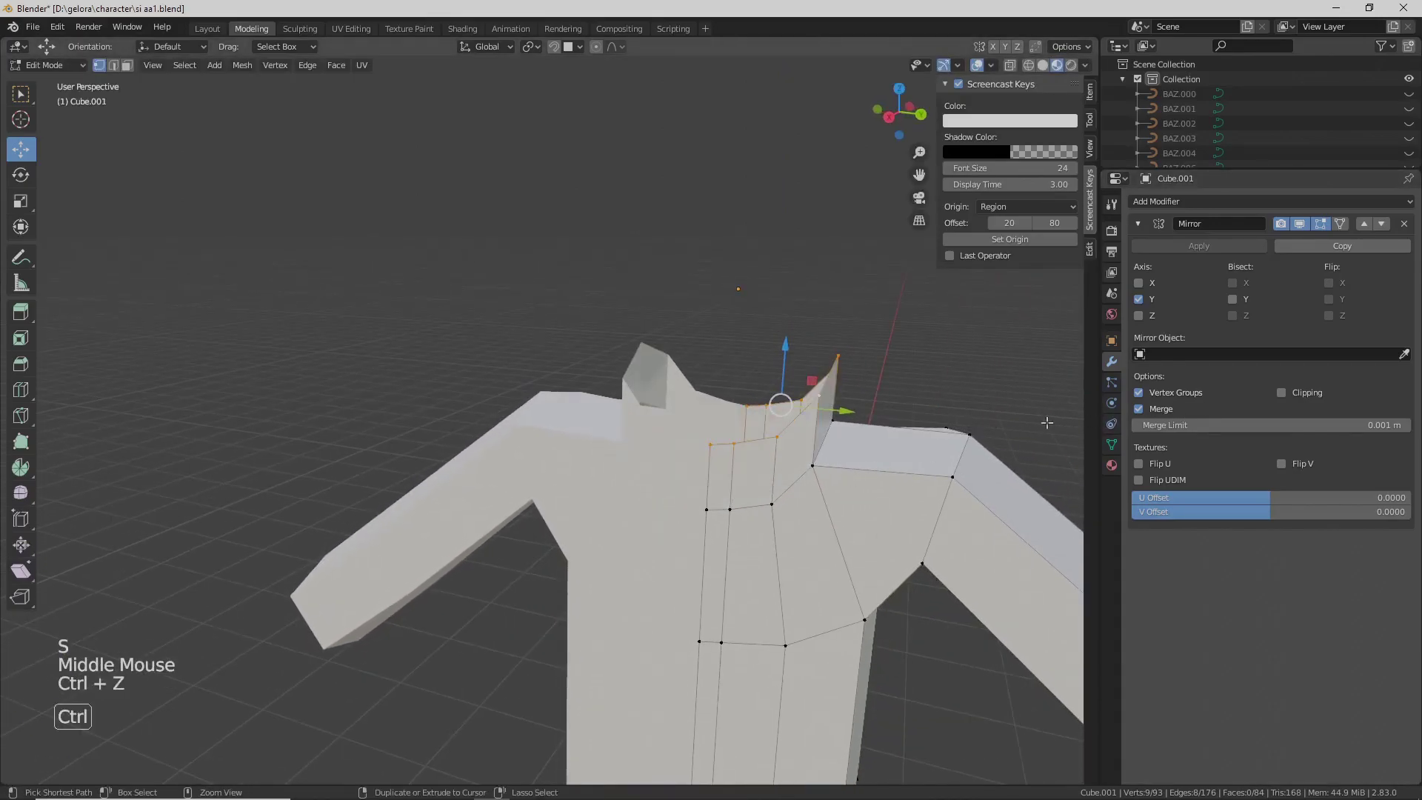
# - Enable Clipping in the Mirror modifier and scale the collar's top edge loop inward
pyautogui.click(1281, 393)
pyautogui.press('s')
pyautogui.click(780, 408)
# - Raise the shoulder vertex at the base of the collar along Z and adjust its position beside the neck
pyautogui.moveTo(779, 407); pyautogui.dragTo(729, 477, button='middle')
pyautogui.scroll(1, 746, 492)
pyautogui.keyDown('shift'); pyautogui.moveTo(730, 478); pyautogui.dragTo(865, 505, button='middle'); pyautogui.keyUp('shift')
pyautogui.keyDown('shift'); pyautogui.scroll(-1, 718, 474); pyautogui.keyUp('shift')
pyautogui.scroll(1, 718, 474)
pyautogui.click(804, 539)
pyautogui.moveTo(825, 369); pyautogui.dragTo(827, 338)
pyautogui.moveTo(910, 426)
pyautogui.mouseDown(button='middle')
pyautogui.moveTo(942, 419)
pyautogui.moveTo(904, 421)
pyautogui.mouseUp(button='middle')
pyautogui.moveTo(887, 397)
pyautogui.mouseDown()
pyautogui.moveTo(910, 403)
pyautogui.moveTo(893, 408)
pyautogui.mouseUp()
# - Add a loop cut across the upper chest and along the length of the arm, between the neckline and armpit
pyautogui.scroll(-1, 882, 422)
pyautogui.keyDown('shift'); pyautogui.moveTo(863, 445); pyautogui.dragTo(833, 449, button='middle'); pyautogui.keyUp('shift')
pyautogui.keyDown('shift'); pyautogui.scroll(-1, 833, 449); pyautogui.keyUp('shift')
pyautogui.moveTo(834, 448); pyautogui.dragTo(786, 464, button='middle')
pyautogui.hotkey('ctrl', 'r')
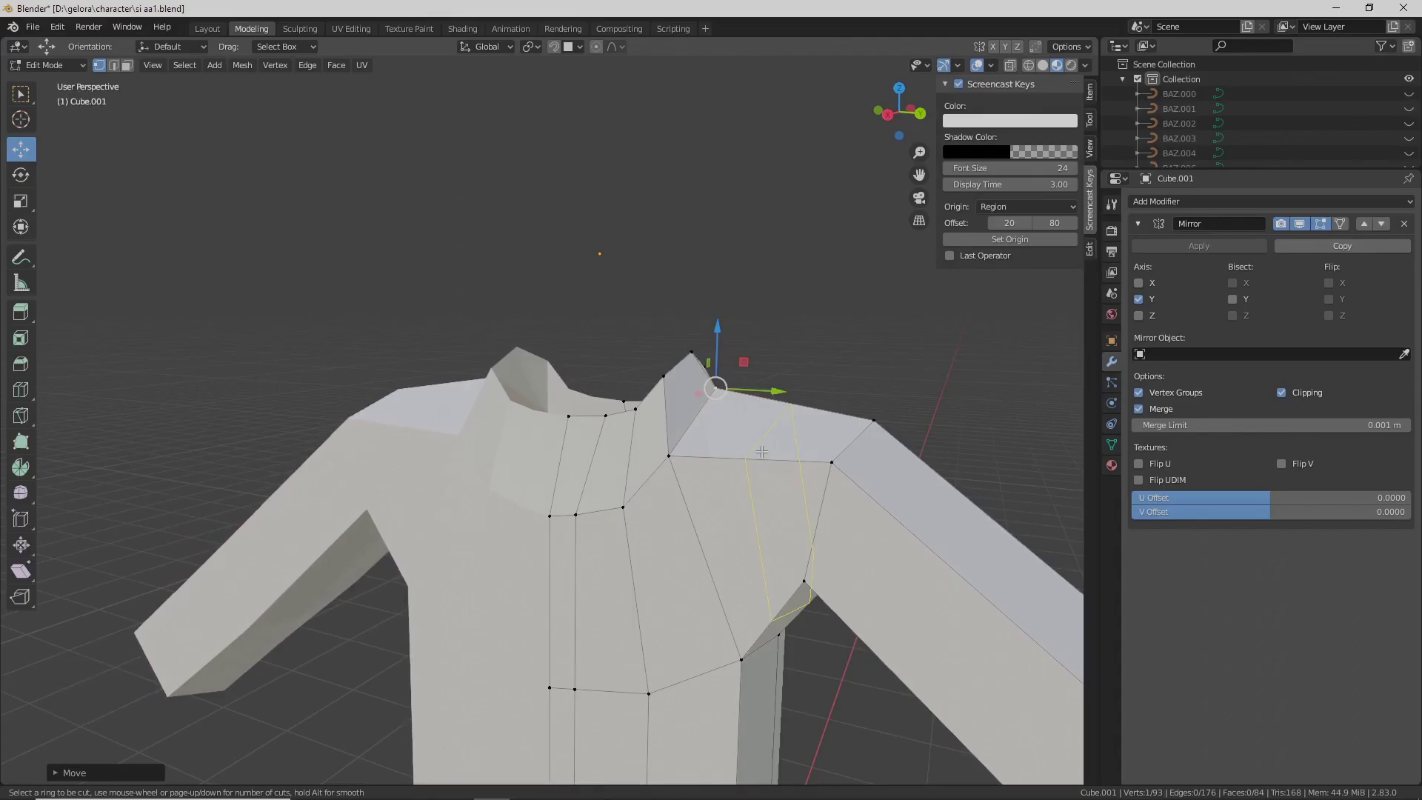
pyautogui.moveTo(763, 451); pyautogui.dragTo(794, 457, button='middle')
pyautogui.scroll(-1, 770, 460)
pyautogui.scroll(-1, 783, 449)
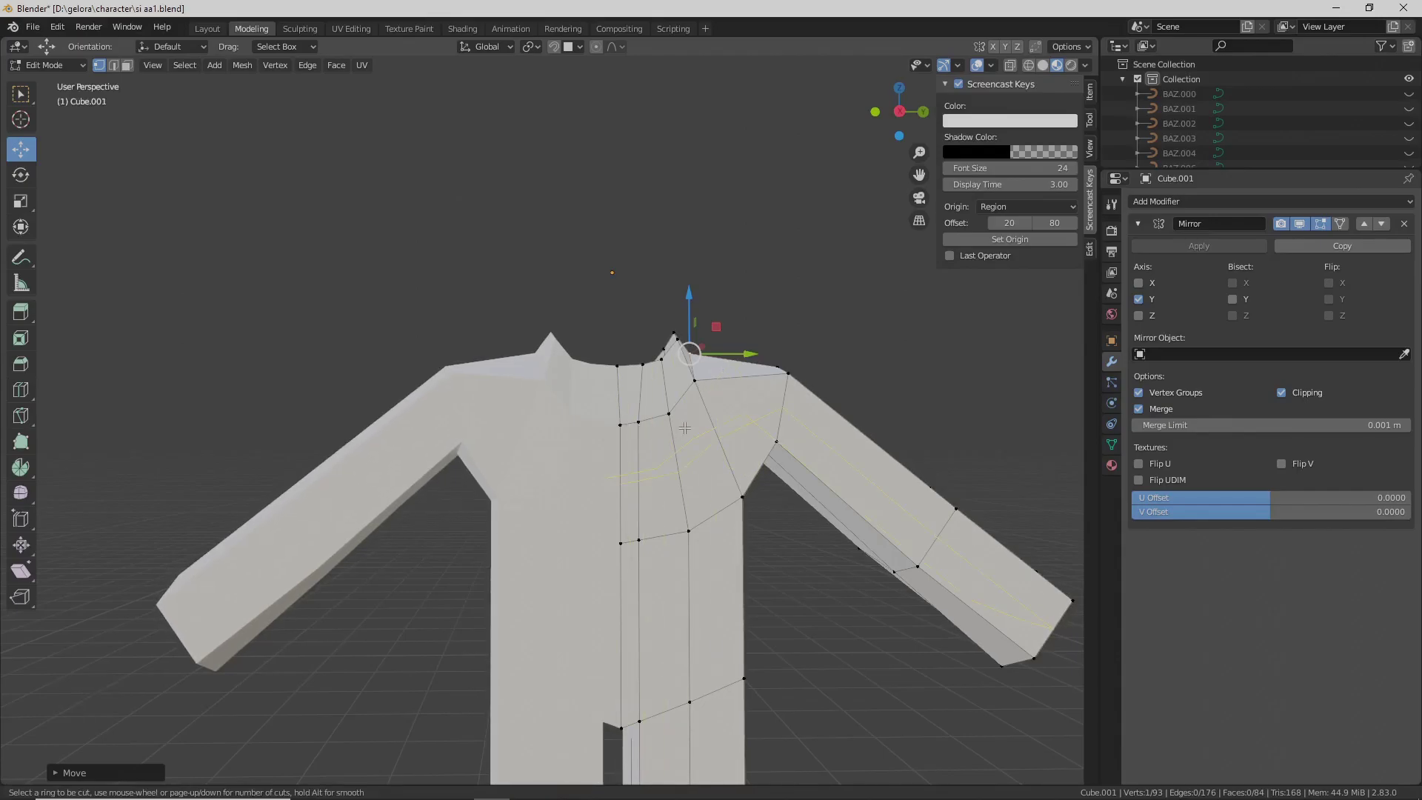
pyautogui.click(684, 428)
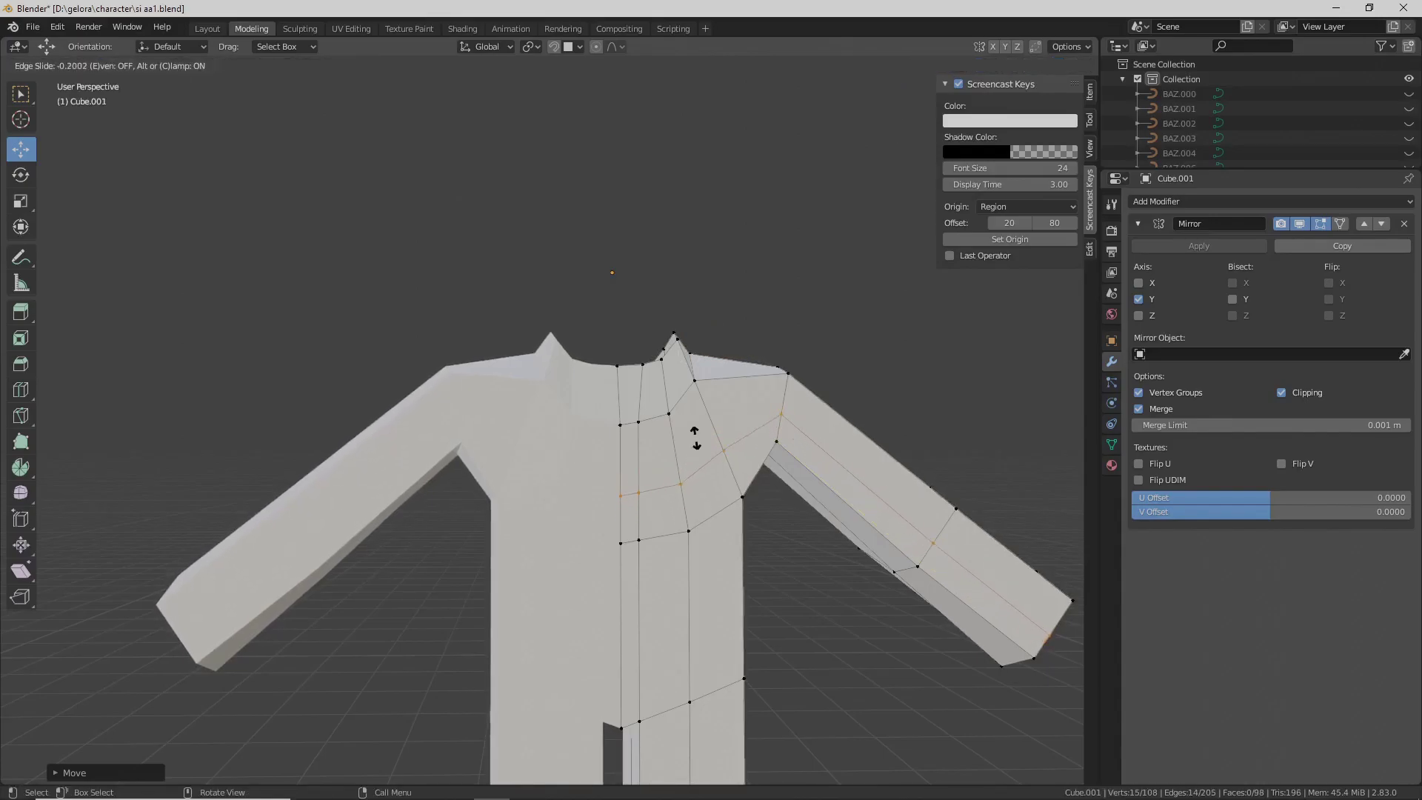
pyautogui.click(697, 422)
# - Move the new loop's shoulder, elbow and wrist vertices on the front of the arm outward along X
pyautogui.moveTo(698, 422); pyautogui.dragTo(662, 474, button='middle')
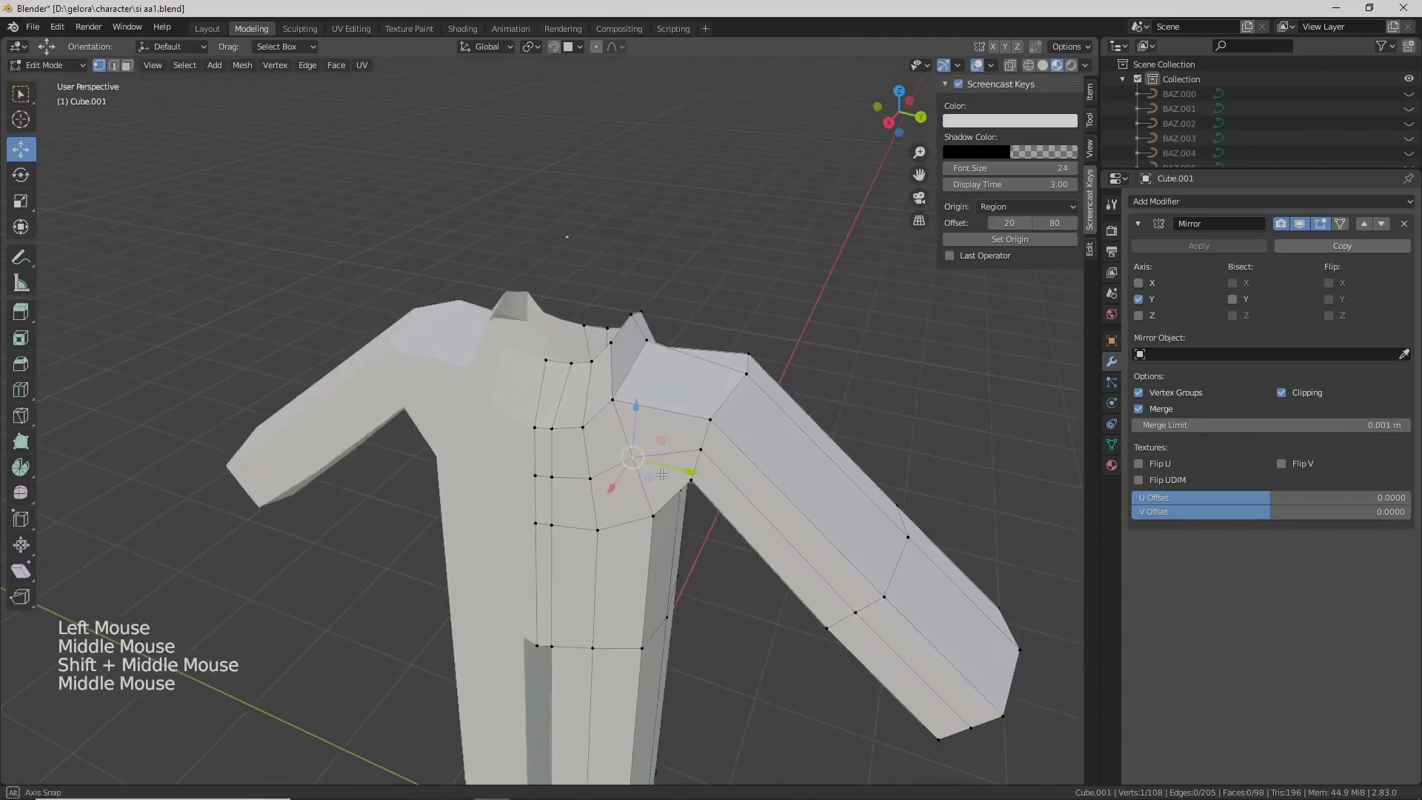
pyautogui.click(694, 449)
pyautogui.keyDown('shift'); pyautogui.click(923, 674); pyautogui.keyUp('shift')
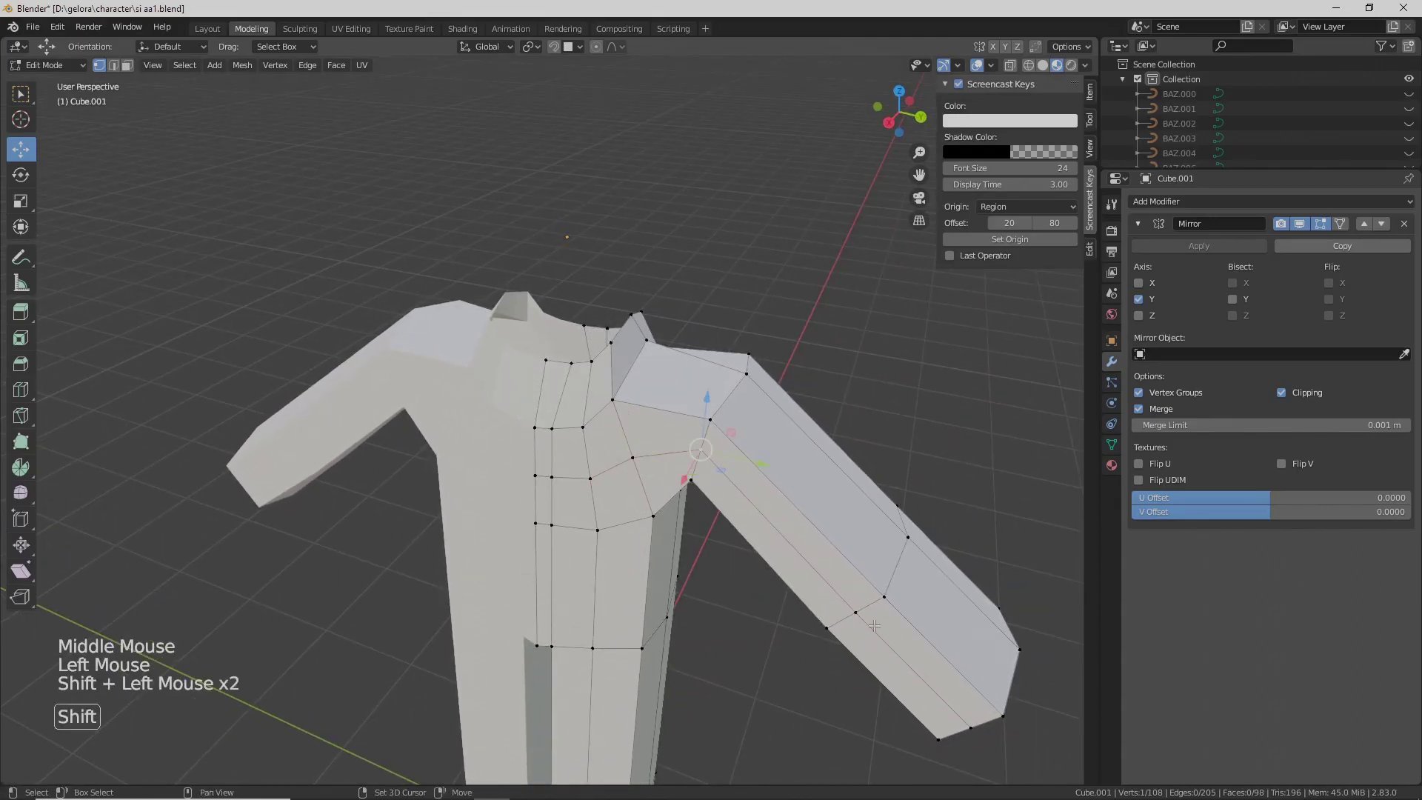
pyautogui.moveTo(864, 713); pyautogui.dragTo(609, 509, button='middle')
pyautogui.click(722, 682)
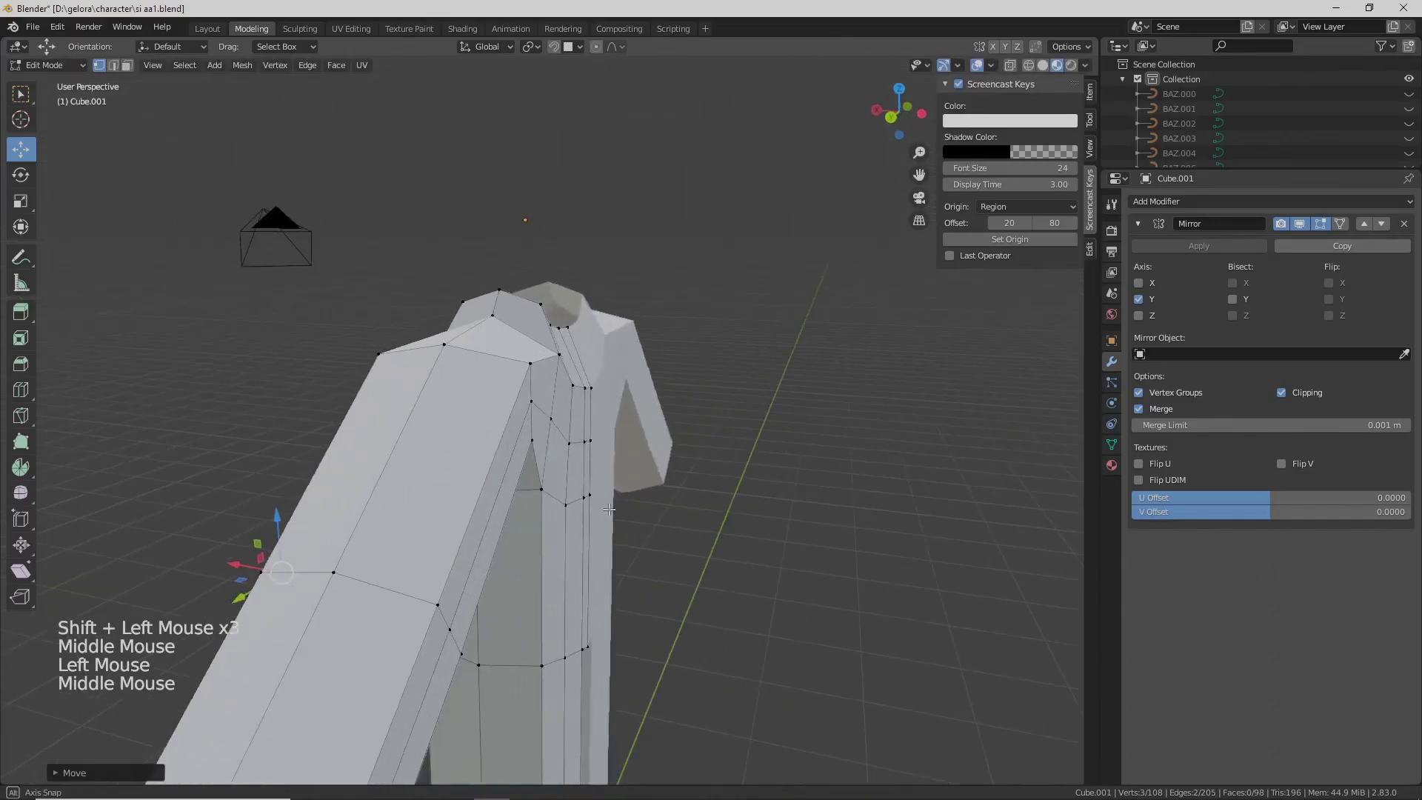
# - Move the new loop's shoulder, elbow and wrist vertices on the back of the arm outward along X
pyautogui.click(526, 400)
pyautogui.scroll(-2, 526, 401)
pyautogui.keyDown('shift'); pyautogui.moveTo(526, 401); pyautogui.dragTo(566, 365, button='middle'); pyautogui.keyUp('shift')
pyautogui.click(566, 365)
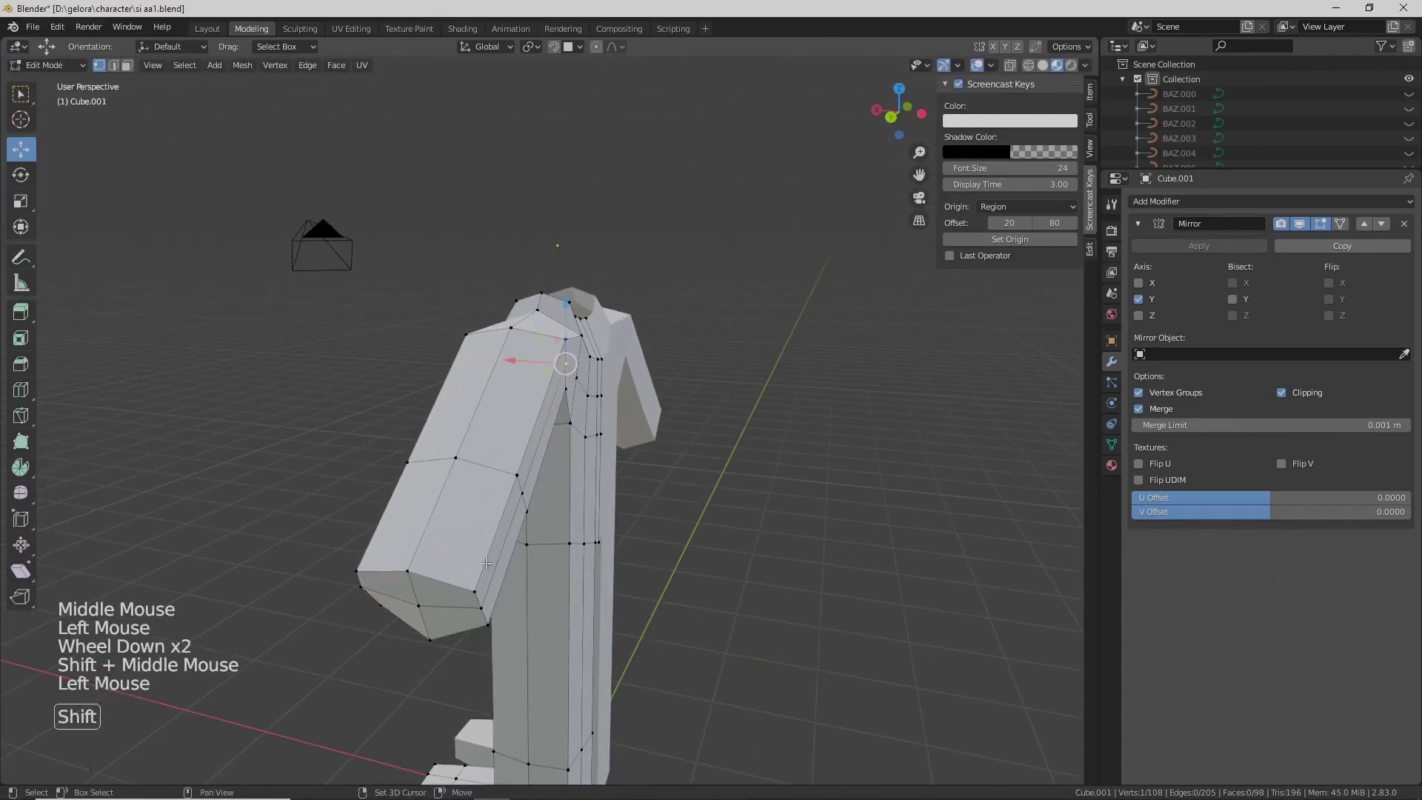
pyautogui.keyDown('shift'); pyautogui.click(483, 614); pyautogui.keyUp('shift')
pyautogui.hotkey('ctrl', 'z')
pyautogui.keyDown('shift'); pyautogui.click(462, 544); pyautogui.keyUp('shift')
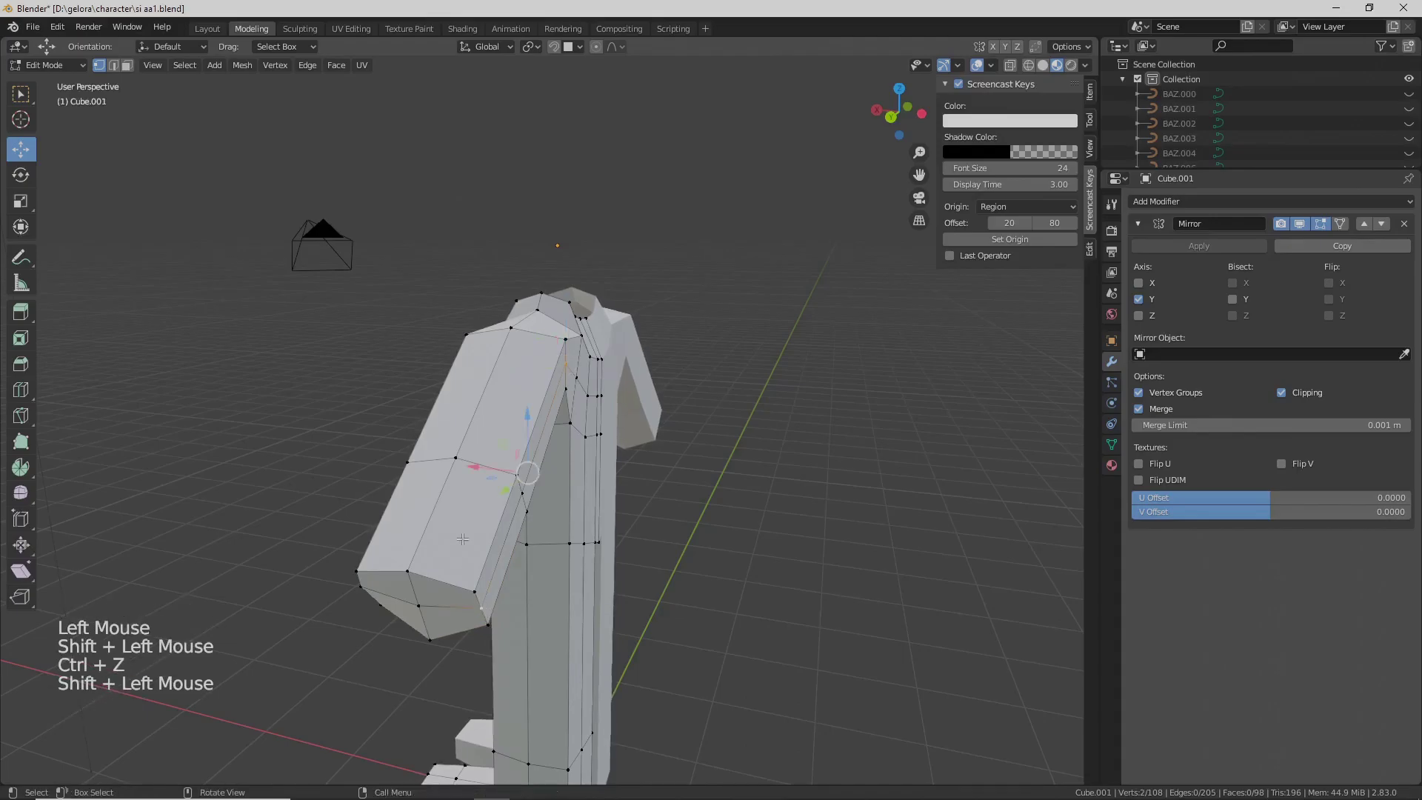
pyautogui.moveTo(488, 468); pyautogui.dragTo(494, 476)
pyautogui.hotkey('ctrl', 'z')
pyautogui.keyDown('shift'); pyautogui.click(525, 511); pyautogui.keyUp('shift')
pyautogui.moveTo(519, 474); pyautogui.dragTo(680, 451, button='middle')
pyautogui.scroll(1, 652, 453)
pyautogui.click(636, 324)
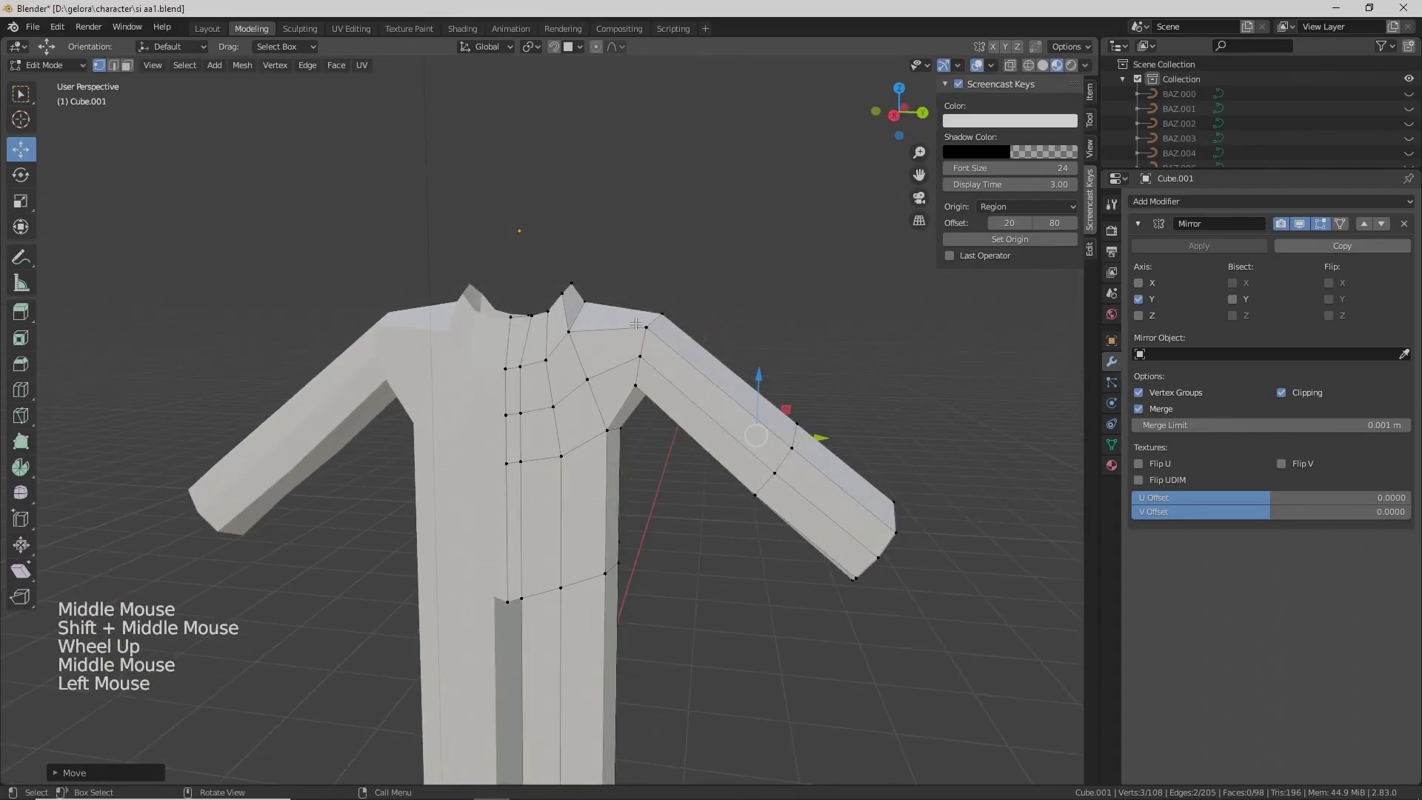
# - Select the shoulder, elbow and wrist vertices along the arm's front edges and adjust them along X
pyautogui.keyDown('shift'); pyautogui.click(638, 384); pyautogui.keyUp('shift')
pyautogui.keyDown('shift'); pyautogui.click(857, 573); pyautogui.keyUp('shift')
pyautogui.moveTo(857, 572); pyautogui.dragTo(630, 548, button='middle')
pyautogui.moveTo(552, 527); pyautogui.dragTo(551, 526)
pyautogui.moveTo(551, 525); pyautogui.dragTo(512, 476, button='middle')
pyautogui.hotkey('ctrl', 'z')
pyautogui.keyDown('shift'); pyautogui.click(580, 538); pyautogui.keyUp('shift')
pyautogui.click(523, 549)
# - Select the shoulder, elbow and wrist vertices along the upper and lower back edges of the arm and move them along X
pyautogui.click(606, 419)
pyautogui.keyDown('shift'); pyautogui.click(511, 477); pyautogui.keyUp('shift')
pyautogui.keyDown('shift'); pyautogui.click(480, 607); pyautogui.keyUp('shift')
pyautogui.moveTo(479, 607); pyautogui.dragTo(402, 429, button='middle')
pyautogui.keyDown('shift'); pyautogui.click(402, 430); pyautogui.keyUp('shift')
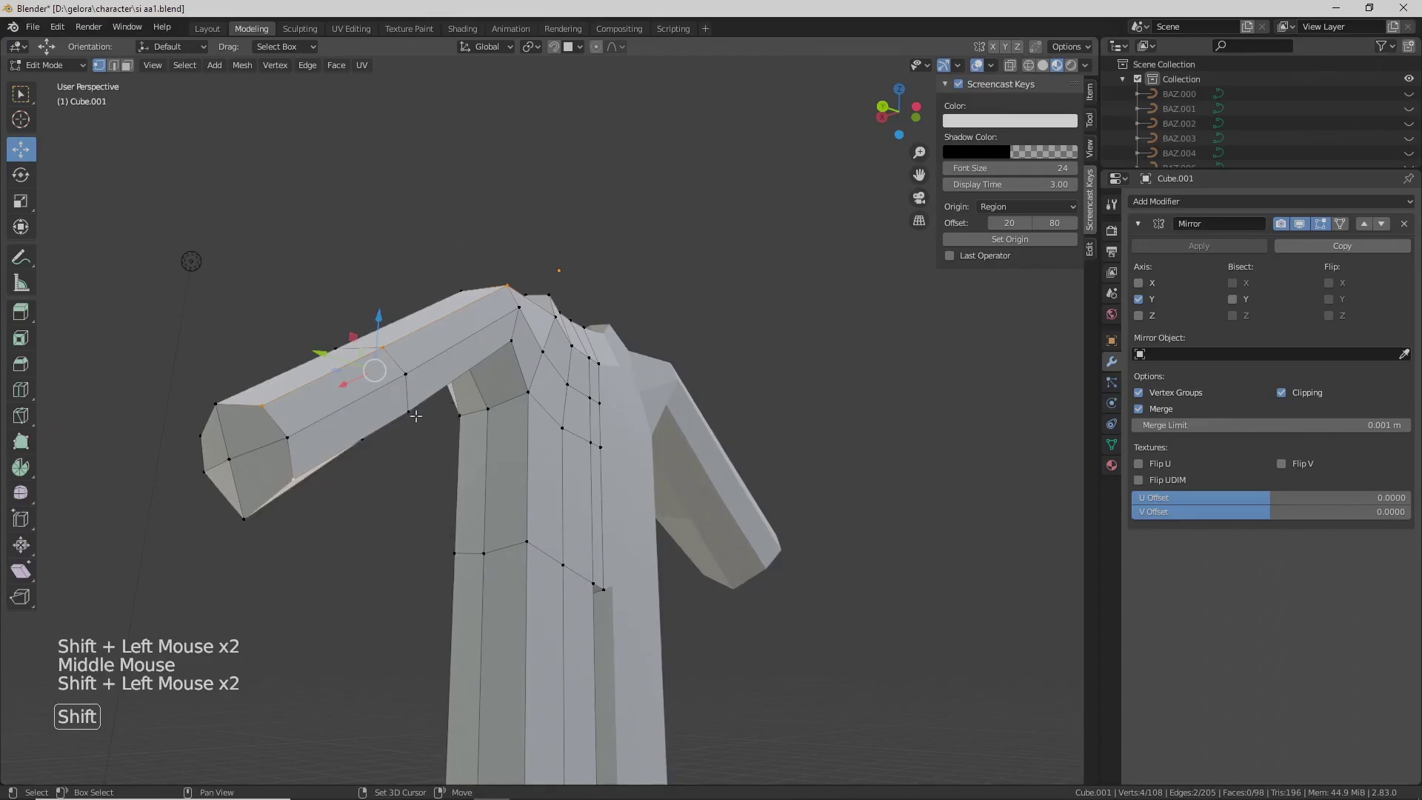
pyautogui.moveTo(512, 345); pyautogui.dragTo(509, 415, button='middle')
pyautogui.moveTo(431, 372); pyautogui.dragTo(508, 454, button='middle')
pyautogui.click(486, 400)
pyautogui.hotkey('ctrl', 'z')
pyautogui.click(503, 465)
pyautogui.hotkey('ctrl', 'z')
pyautogui.moveTo(505, 463); pyautogui.dragTo(508, 457)
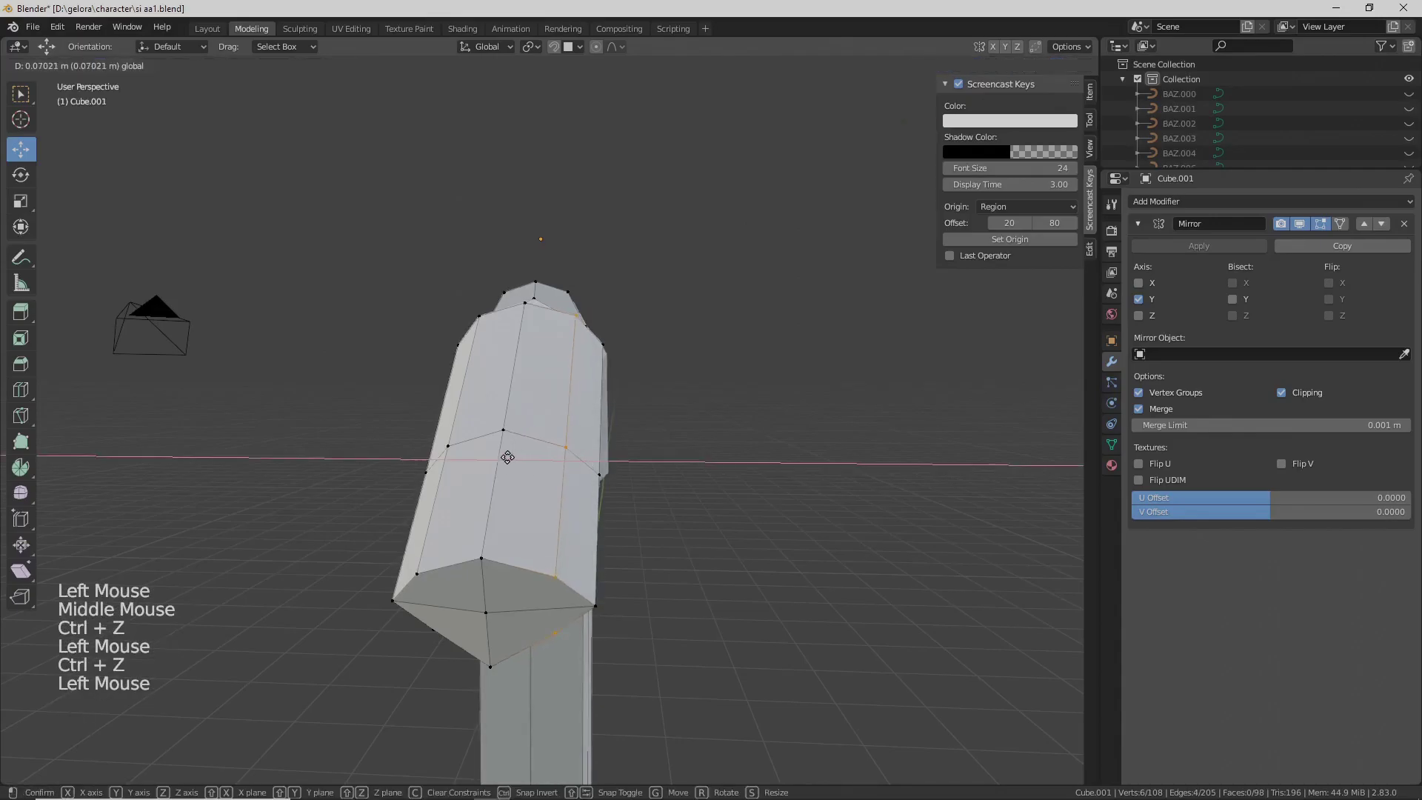
pyautogui.click(514, 457)
pyautogui.moveTo(514, 457); pyautogui.dragTo(700, 519, button='middle')
pyautogui.scroll(1, 685, 526)
pyautogui.moveTo(700, 518); pyautogui.dragTo(757, 447, button='middle')
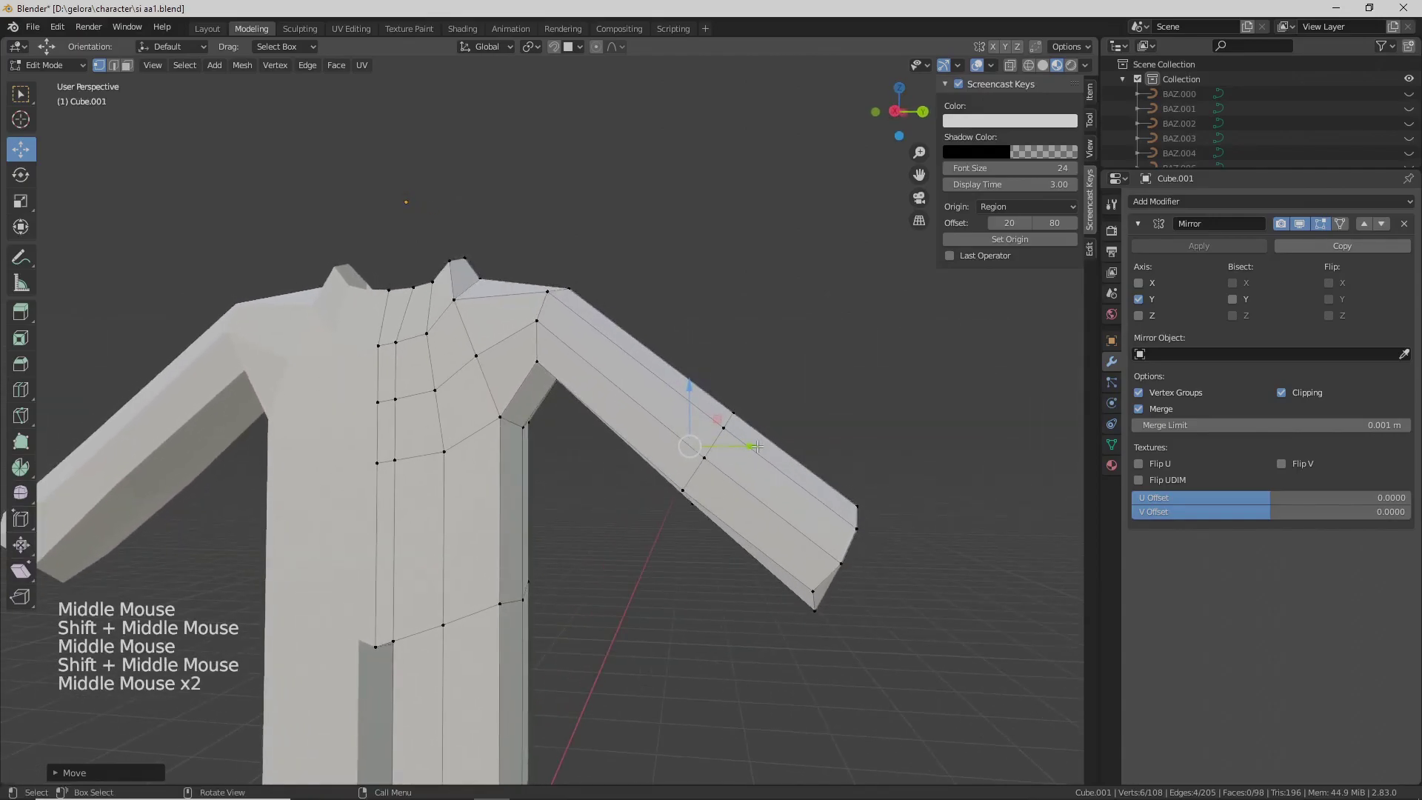
# - Turn on X-ray, box-select the whole forearm from elbow to wrist and scale it down
pyautogui.click(1009, 67)
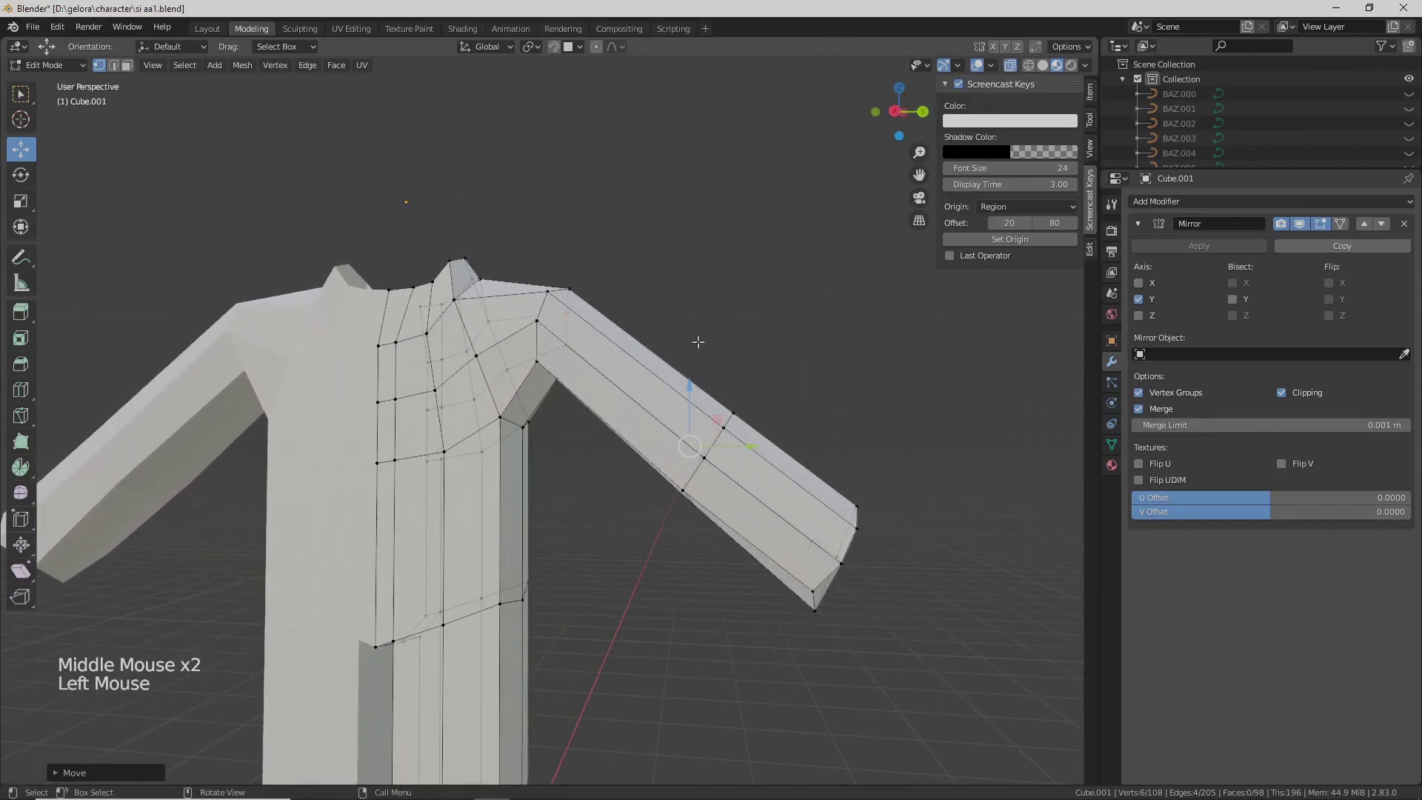
pyautogui.press('b')
pyautogui.moveTo(614, 349); pyautogui.dragTo(962, 603)
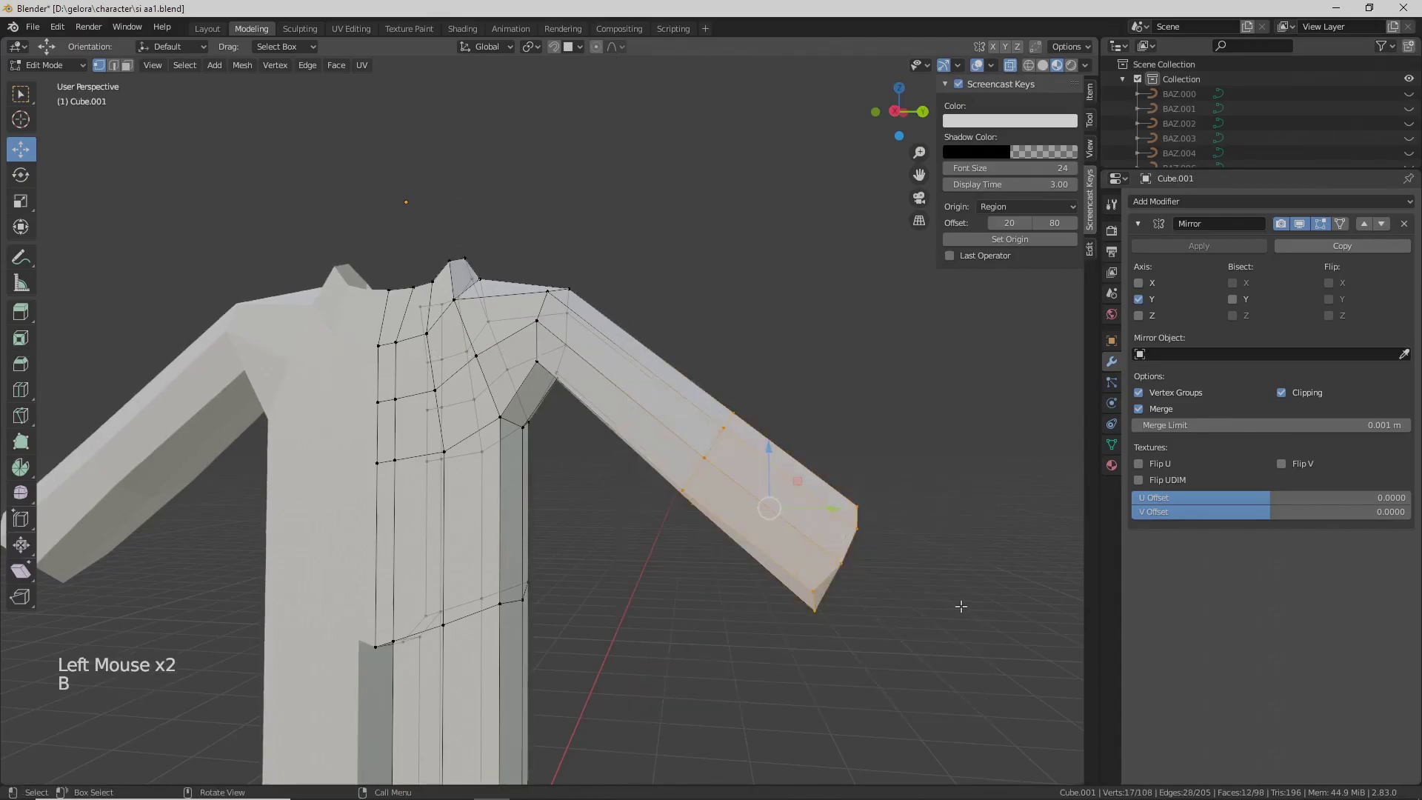
pyautogui.press('a')
pyautogui.press('s')
pyautogui.click(877, 322)
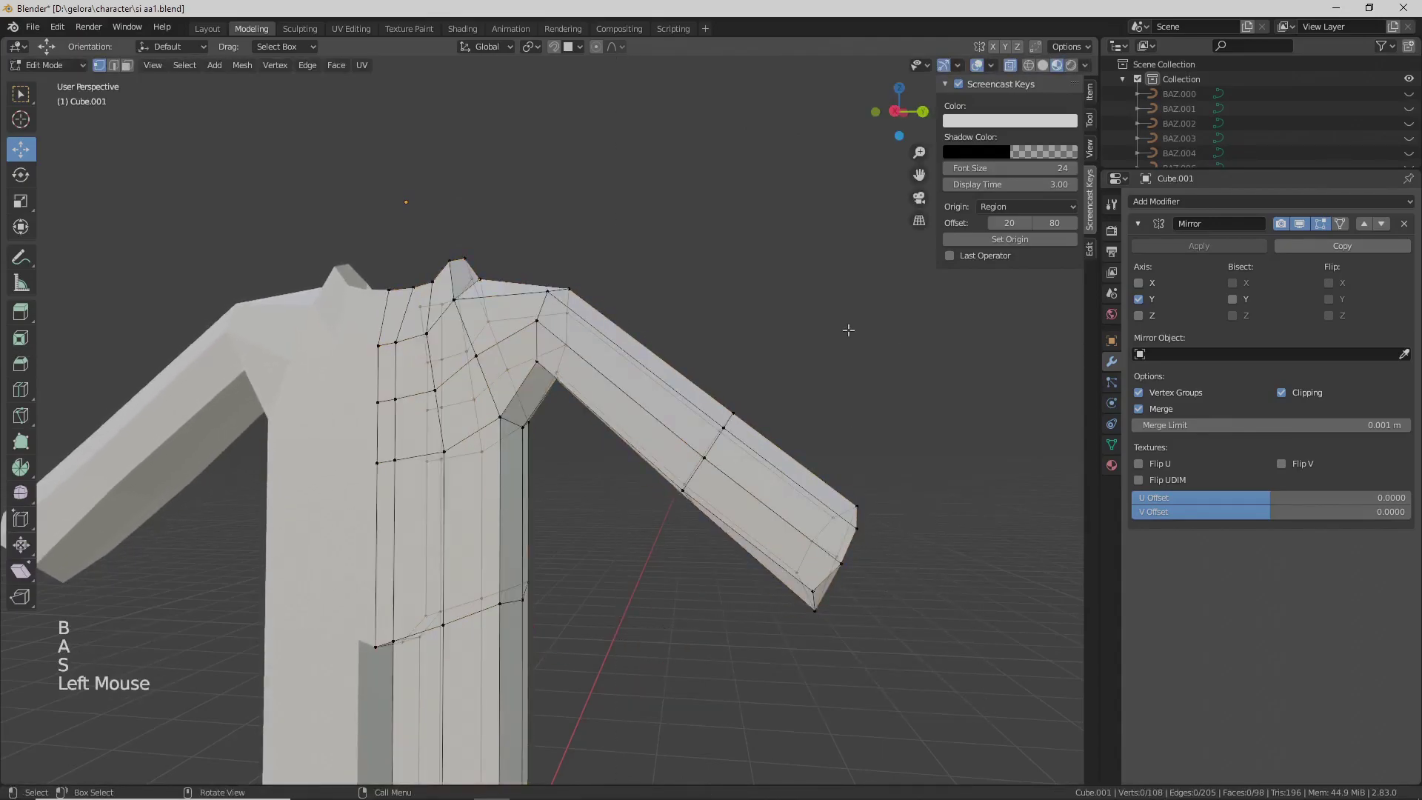
pyautogui.press('b')
pyautogui.moveTo(652, 365); pyautogui.dragTo(962, 693)
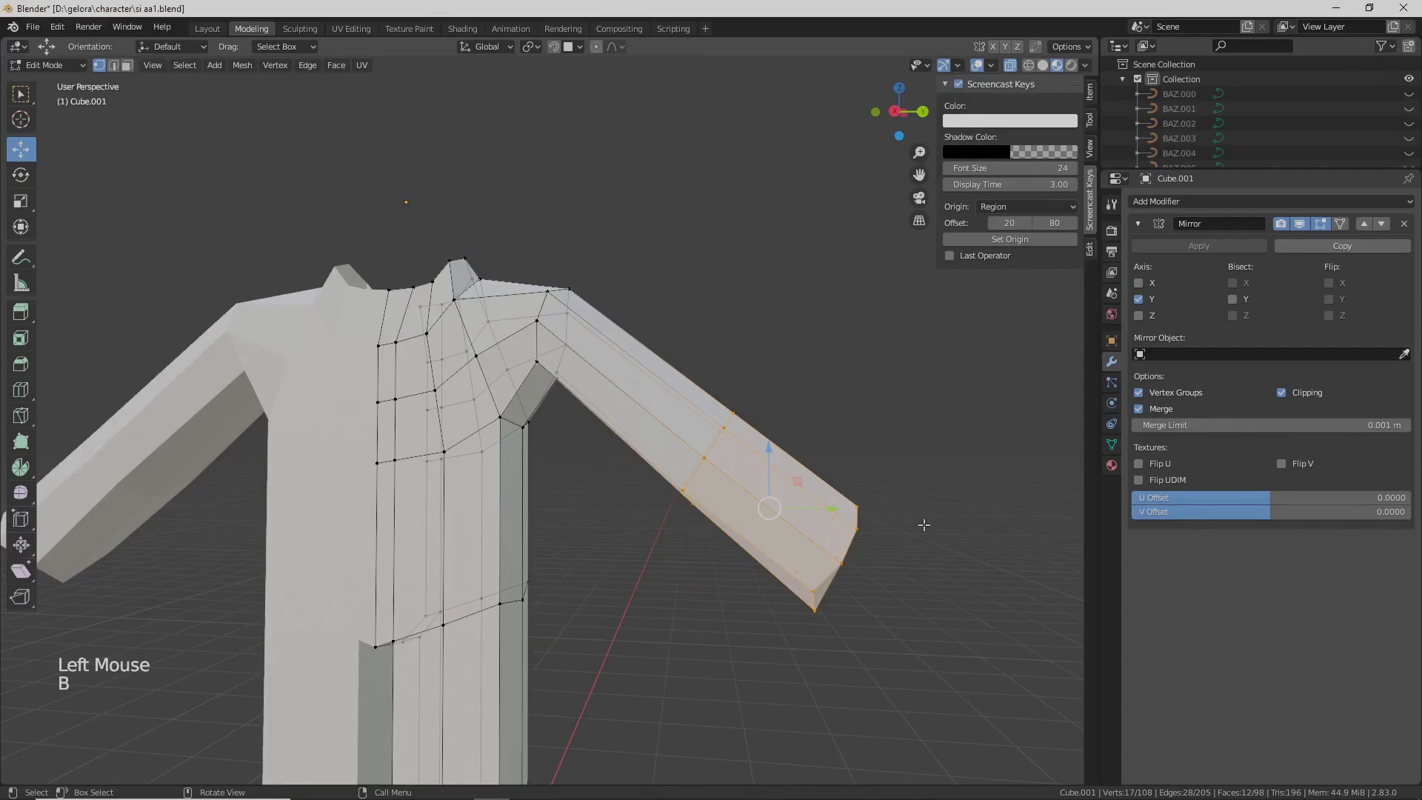
pyautogui.press('s')
pyautogui.click(803, 495)
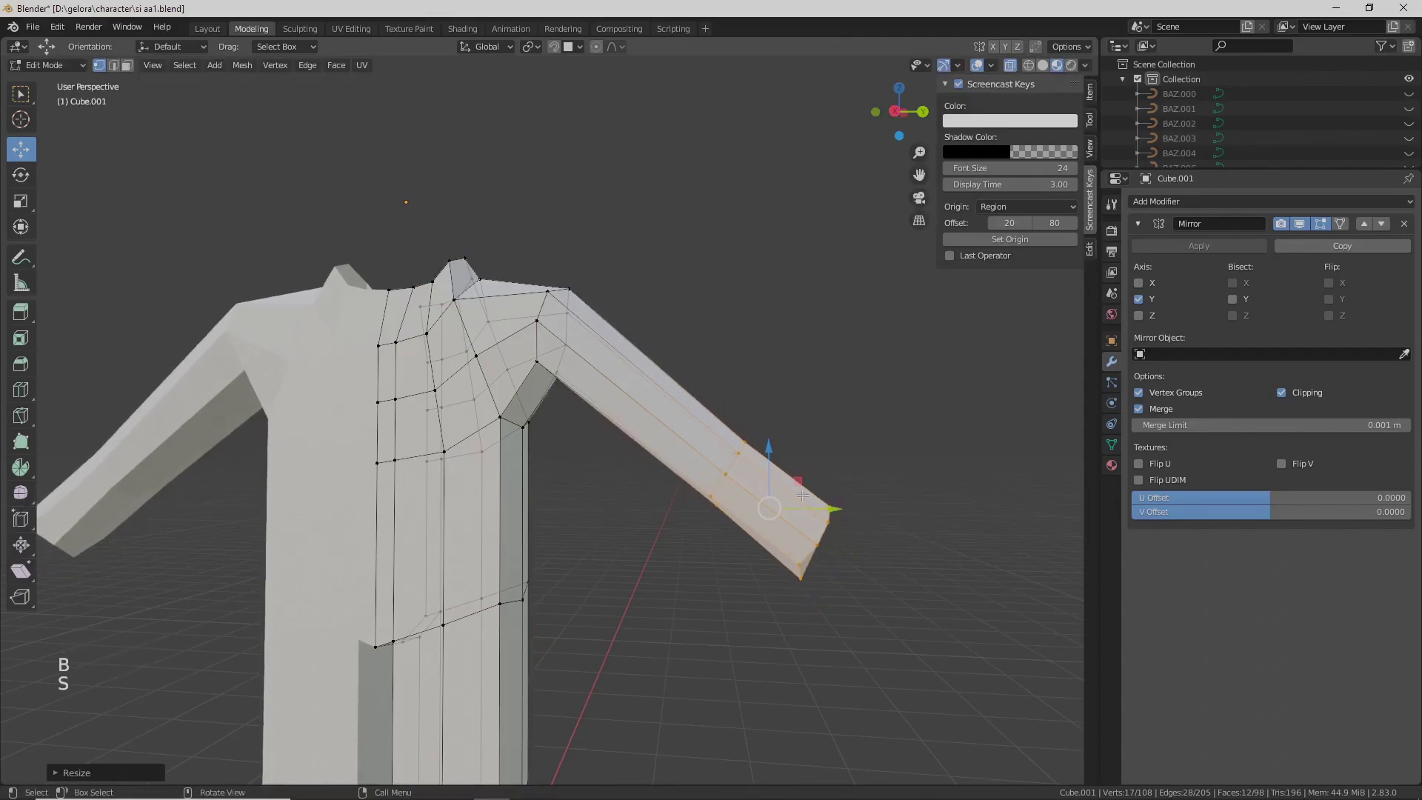
pyautogui.keyDown('shift'); pyautogui.moveTo(757, 489); pyautogui.dragTo(748, 487, button='middle'); pyautogui.keyUp('shift')
pyautogui.scroll(1, 748, 487)
pyautogui.click(744, 488)
pyautogui.keyDown('alt'); pyautogui.keyDown('shift'); pyautogui.click(743, 489); pyautogui.keyUp('shift'); pyautogui.keyUp('alt')
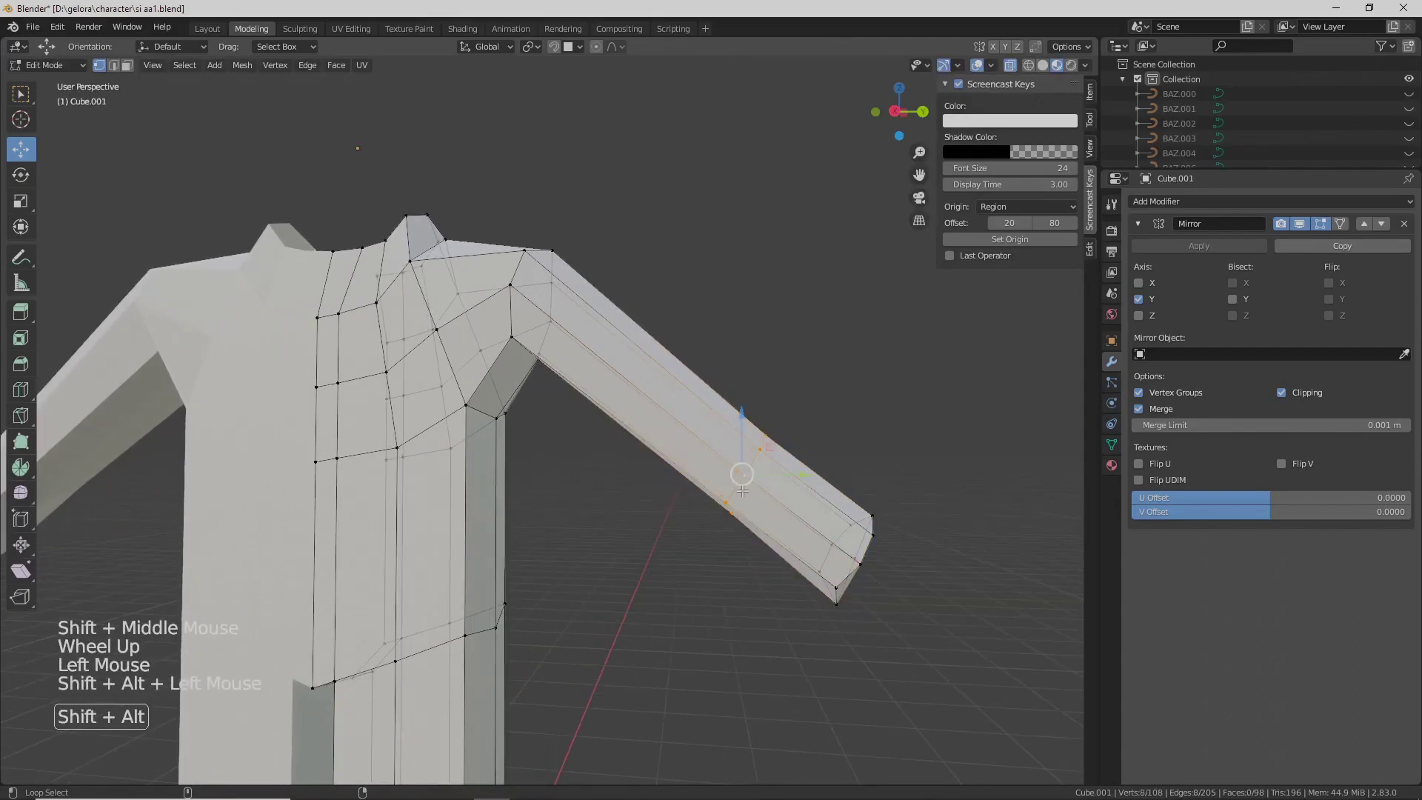
pyautogui.hotkey('ctrl', 'z')
pyautogui.hotkey('ctrl', 'z')
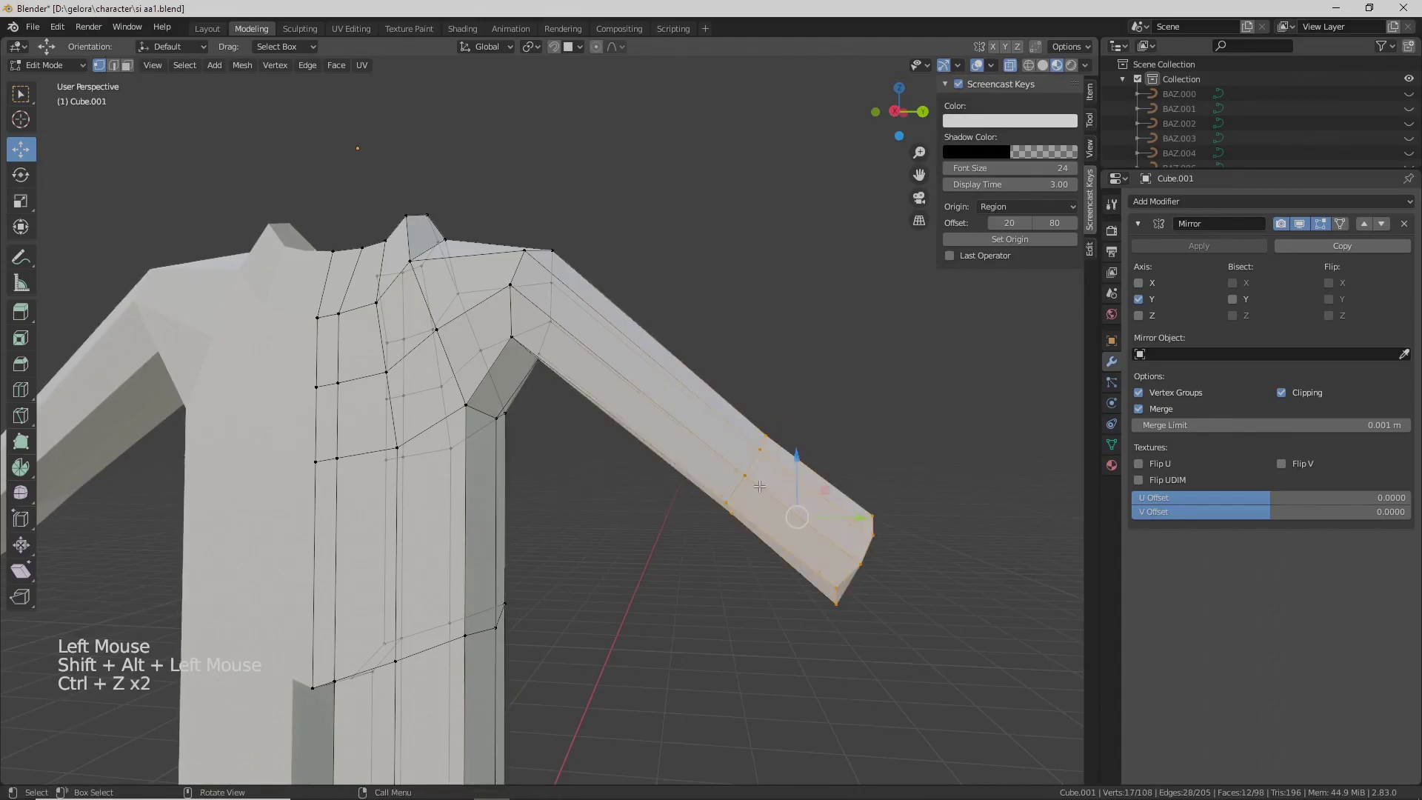
# - Select the elbow edge loop and move it along Z and Y so it sits higher up the arm
pyautogui.keyDown('shift'); pyautogui.moveTo(770, 491); pyautogui.dragTo(767, 485, button='middle'); pyautogui.keyUp('shift')
pyautogui.scroll(-2, 773, 487)
pyautogui.scroll(1, 770, 489)
pyautogui.click(765, 470)
pyautogui.keyDown('alt'); pyautogui.keyDown('shift'); pyautogui.click(765, 468); pyautogui.keyUp('shift'); pyautogui.keyUp('alt')
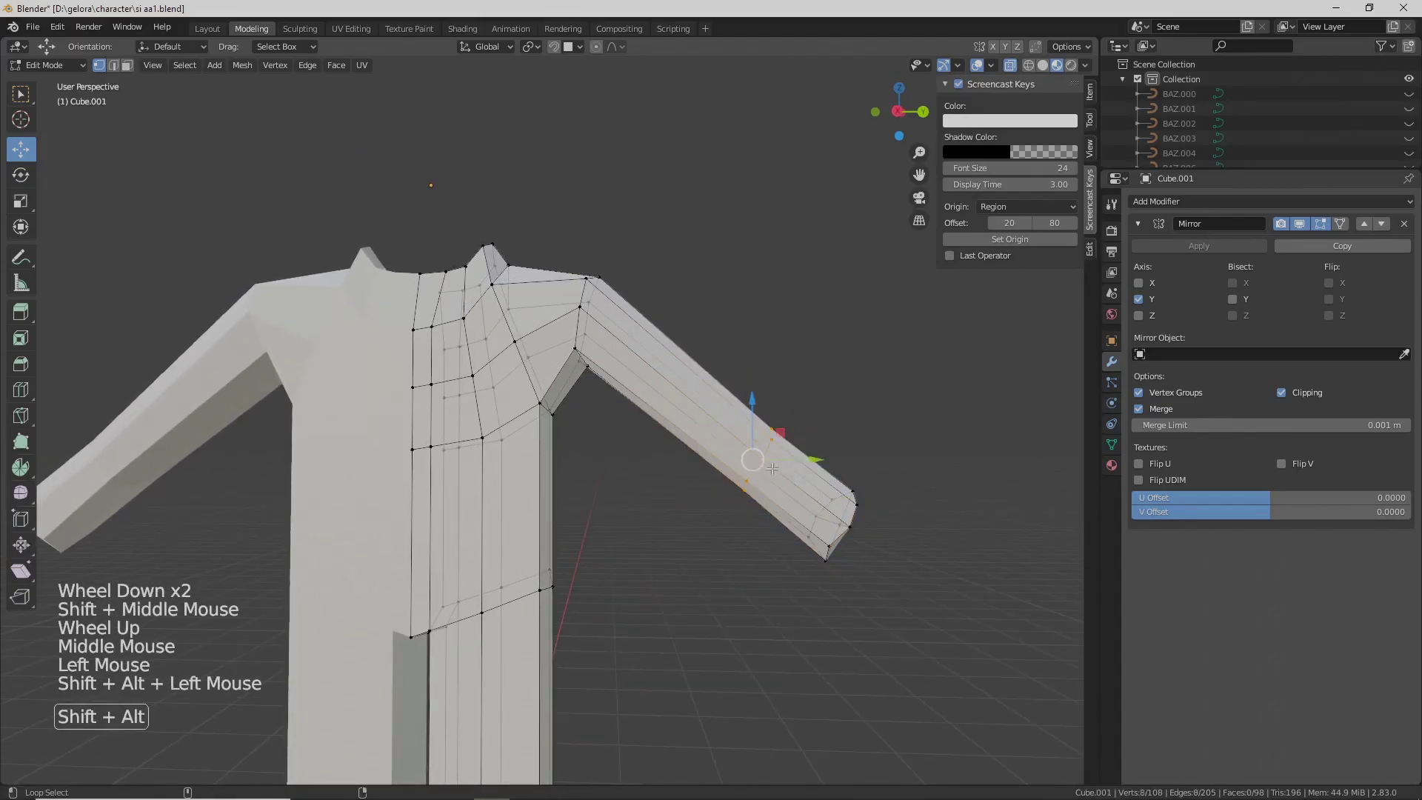
pyautogui.click(727, 403)
pyautogui.click(727, 400)
pyautogui.hotkey('ctrl', 'z')
pyautogui.moveTo(727, 400); pyautogui.dragTo(729, 374)
pyautogui.click(746, 368)
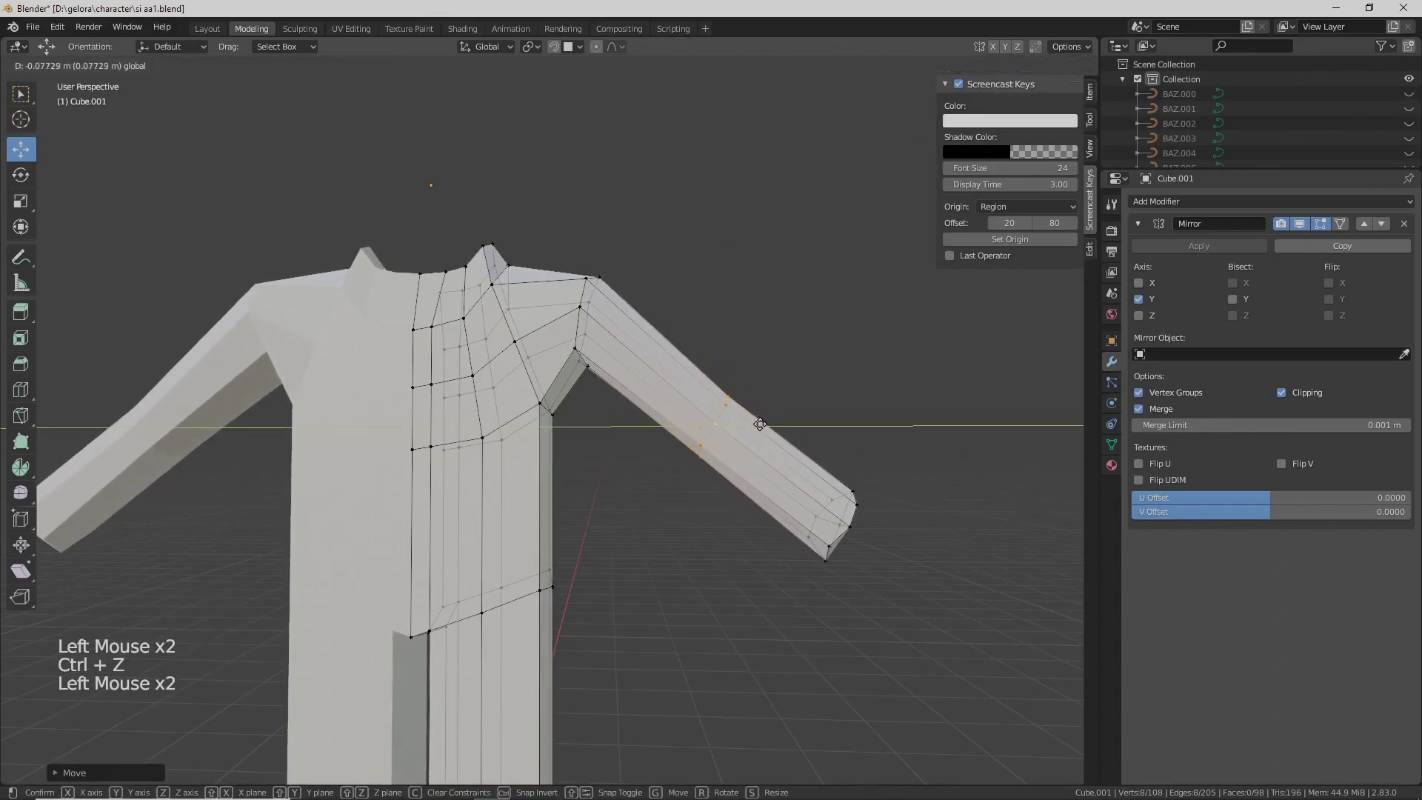
pyautogui.click(708, 369)
# - Select the outer ring of vertices at the wrist end, scale it down and rotate it
pyautogui.keyDown('shift'); pyautogui.moveTo(786, 485); pyautogui.dragTo(750, 465, button='middle'); pyautogui.keyUp('shift')
pyautogui.click(784, 499)
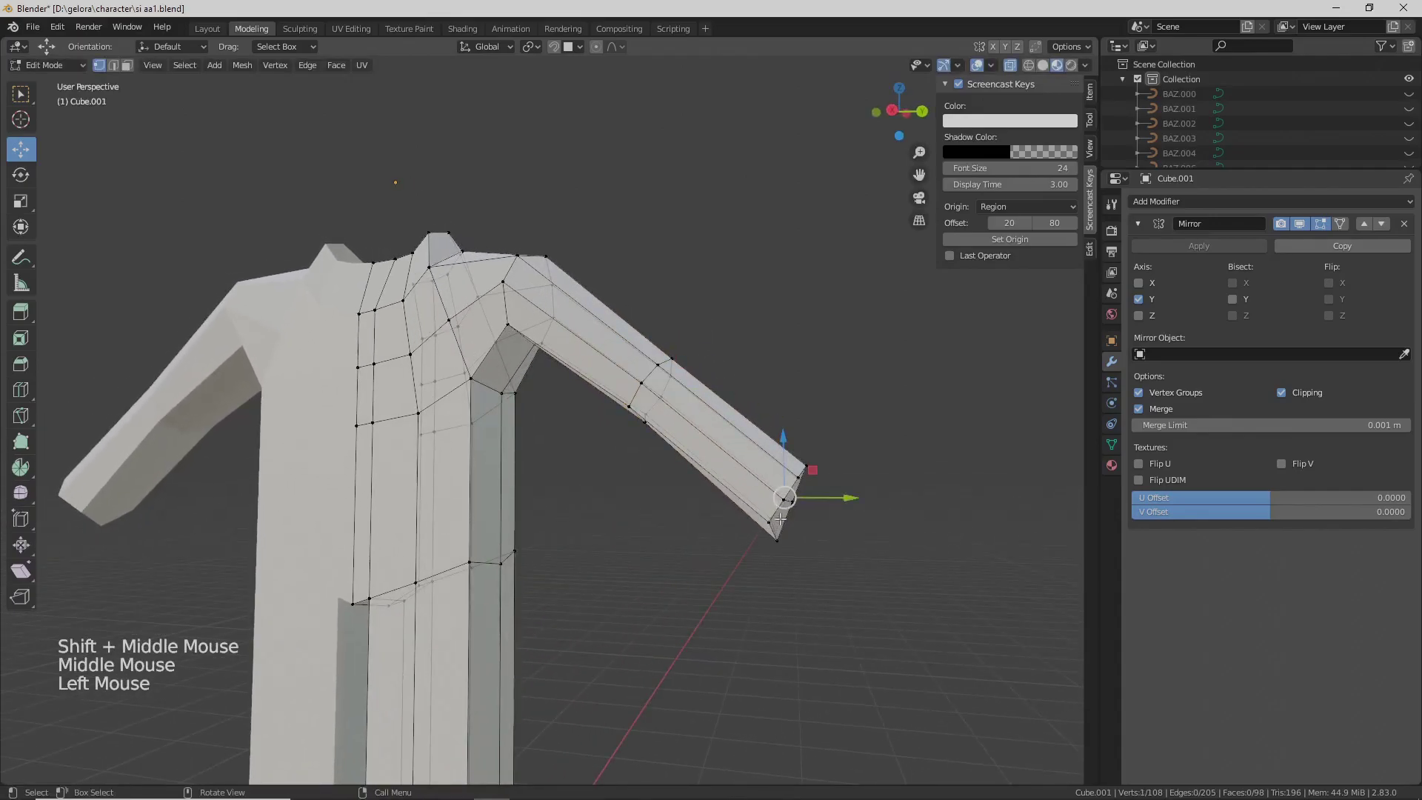
pyautogui.keyDown('alt'); pyautogui.keyDown('shift'); pyautogui.click(781, 521); pyautogui.keyUp('shift'); pyautogui.keyUp('alt')
pyautogui.click(776, 493)
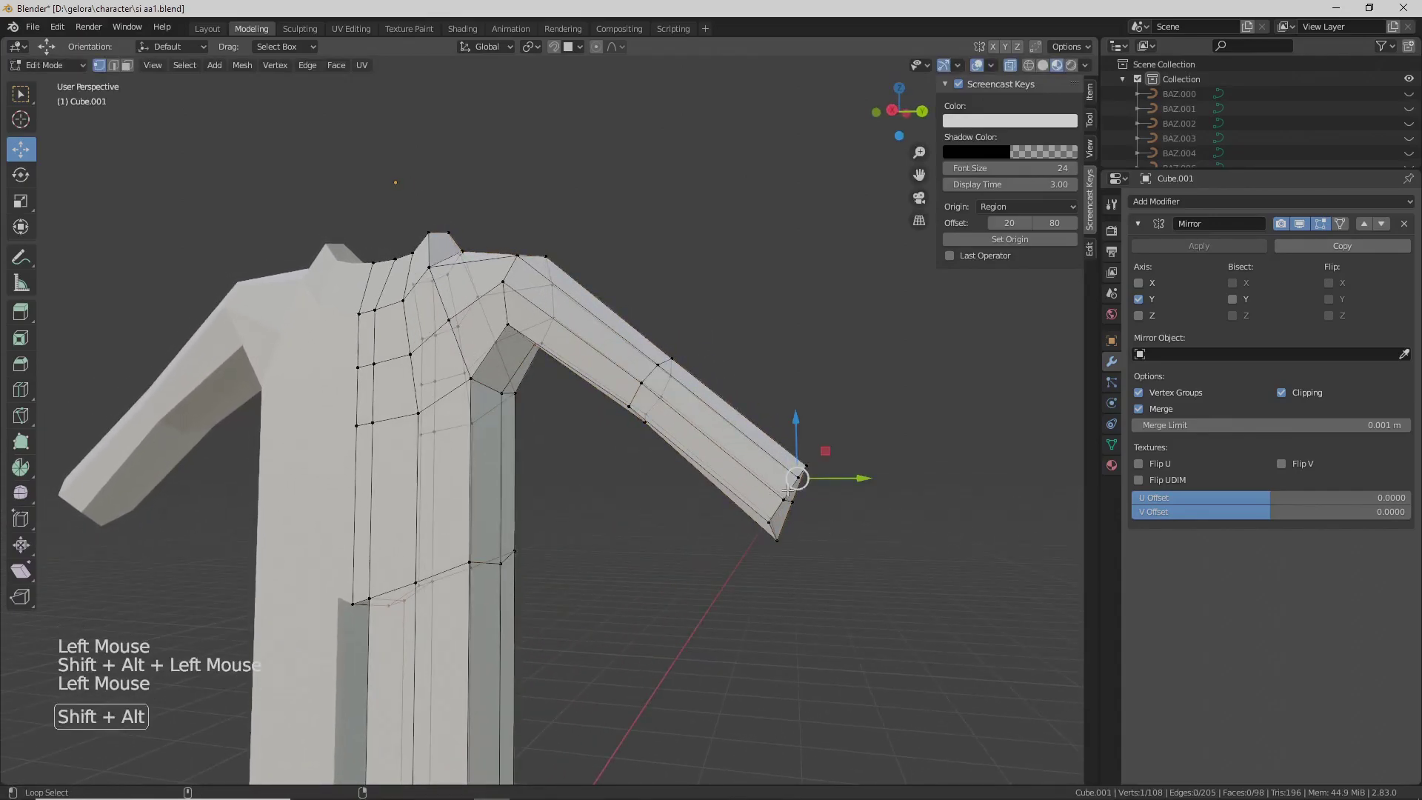
pyautogui.keyDown('alt'); pyautogui.keyDown('shift'); pyautogui.click(788, 500); pyautogui.keyUp('shift'); pyautogui.keyUp('alt')
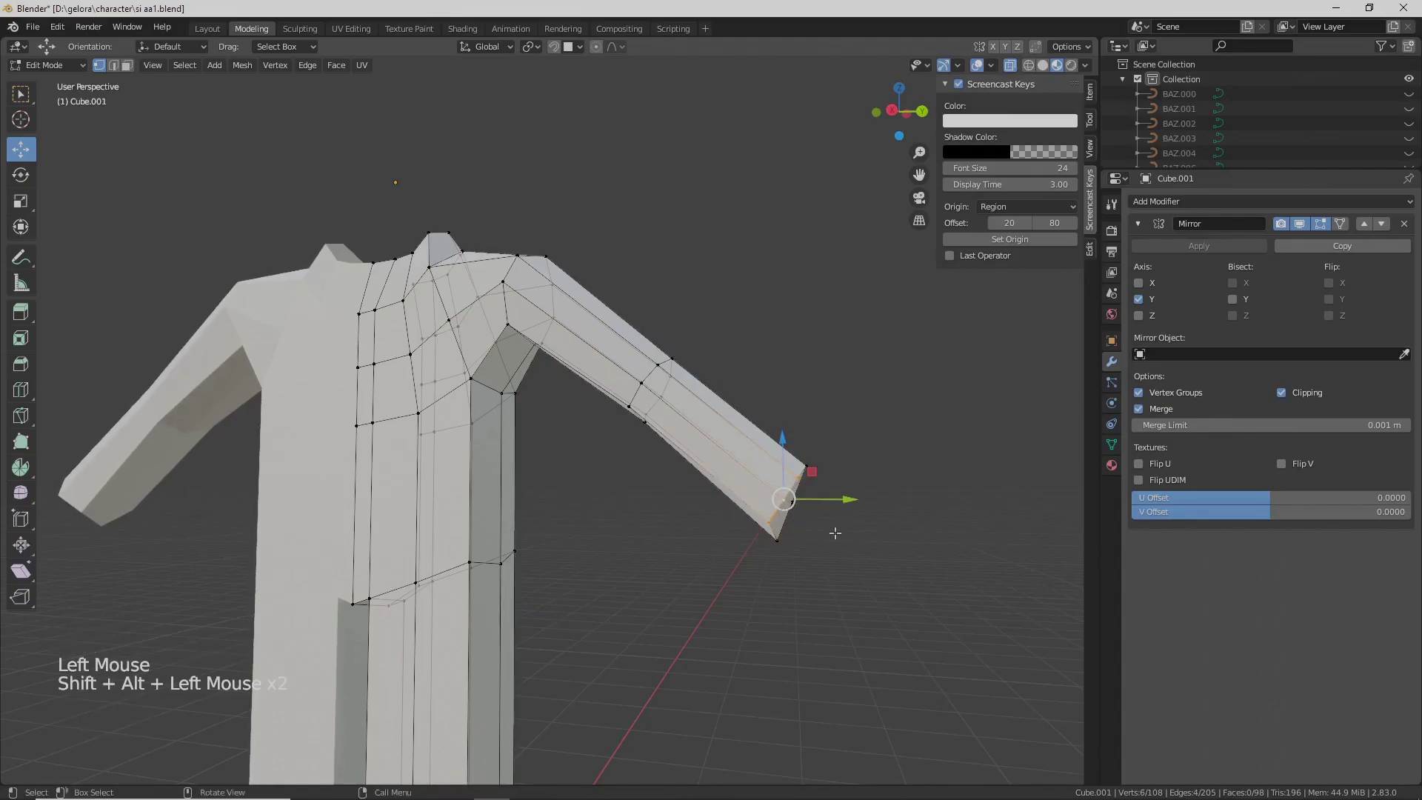
pyautogui.keyDown('shift'); pyautogui.click(772, 549); pyautogui.keyUp('shift')
pyautogui.click(817, 487)
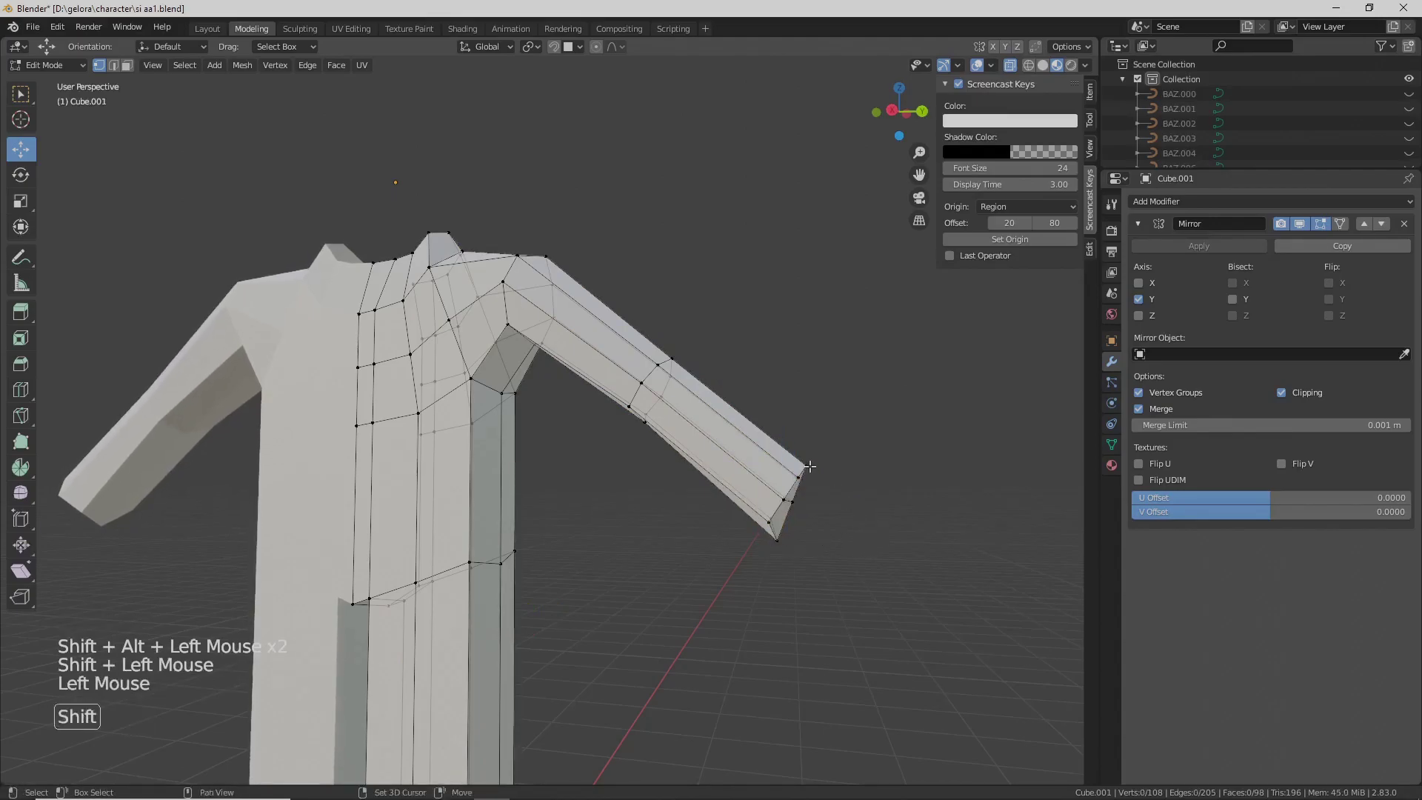
pyautogui.hotkey('ctrl', 'z')
pyautogui.keyDown('shift'); pyautogui.click(806, 496); pyautogui.keyUp('shift')
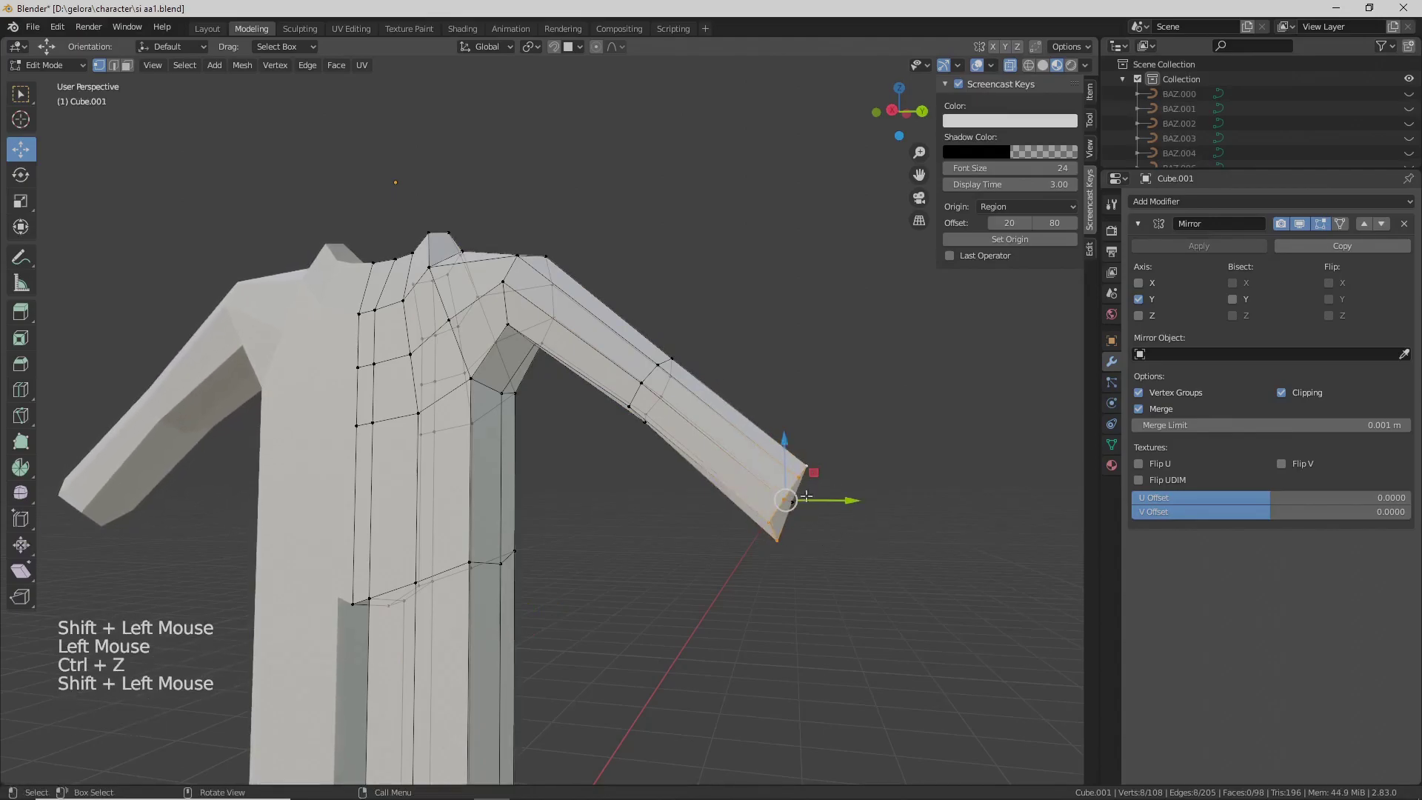
pyautogui.press('s')
pyautogui.click(840, 530)
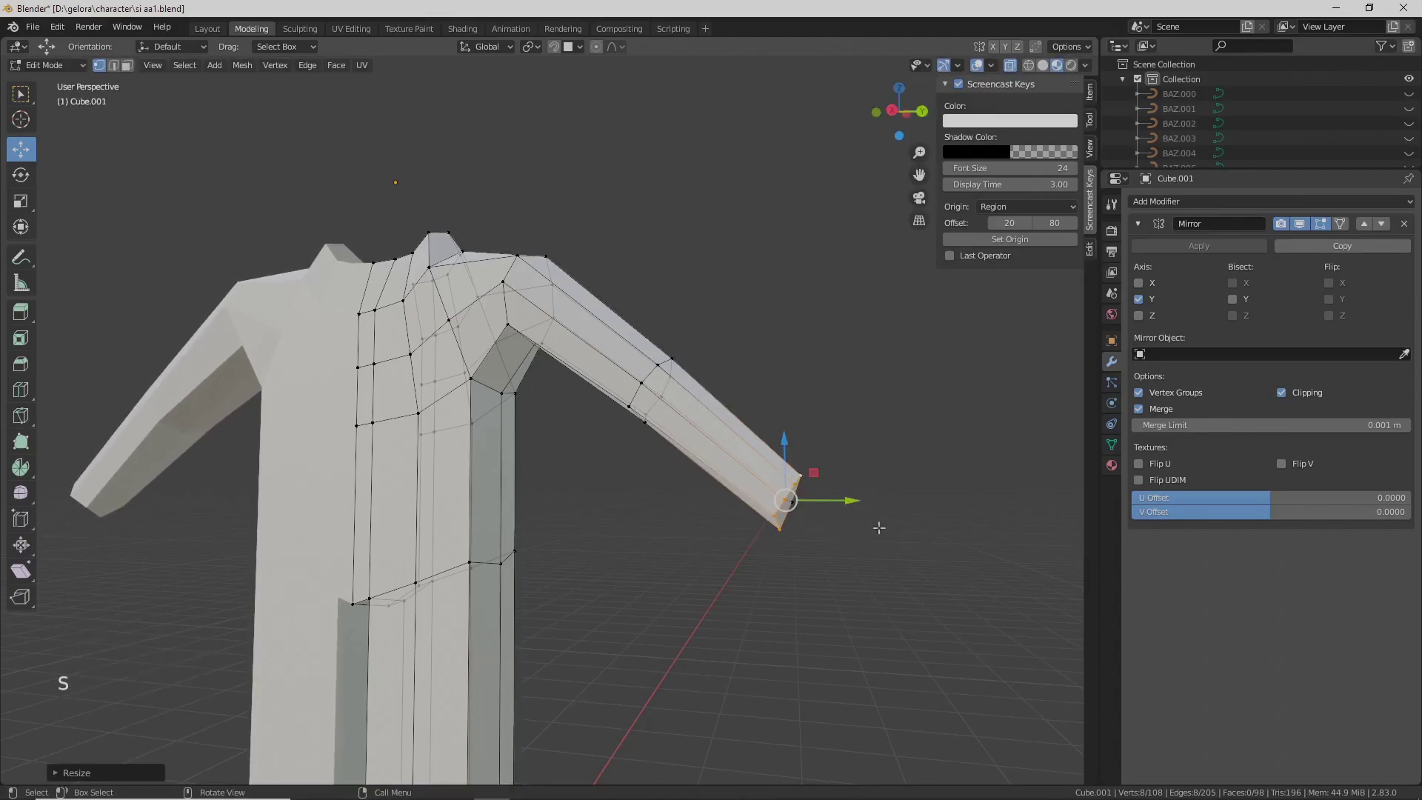
pyautogui.press('r')
pyautogui.click(902, 580)
# - Turn off X-ray and delete the faces capping the wrist end of the arm
pyautogui.scroll(-2, 741, 518)
pyautogui.moveTo(740, 519); pyautogui.dragTo(599, 474, button='middle')
pyautogui.scroll(1, 674, 511)
pyautogui.scroll(1, 689, 504)
pyautogui.scroll(1, 657, 483)
pyautogui.click(619, 478)
pyautogui.scroll(1, 643, 442)
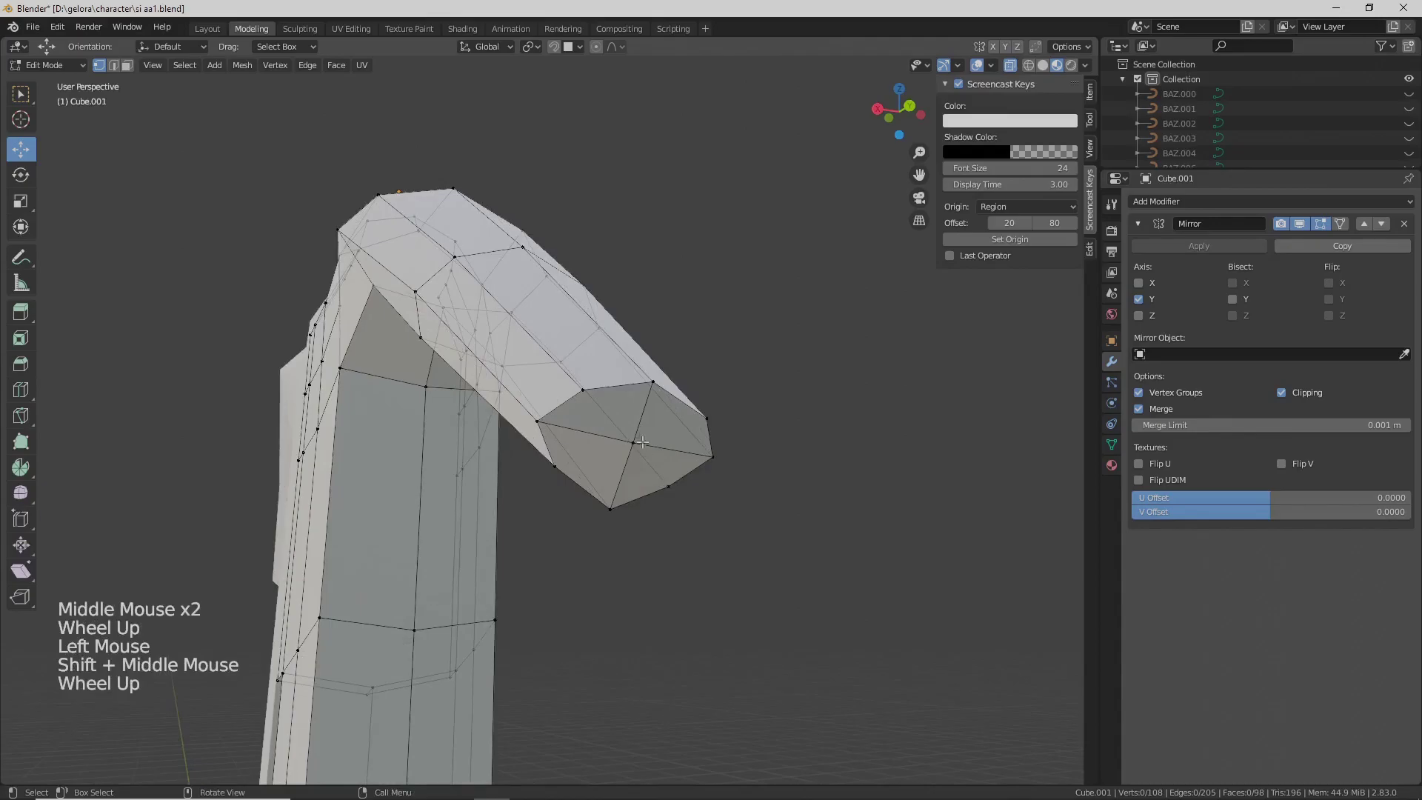
pyautogui.press('3')
pyautogui.click(628, 408)
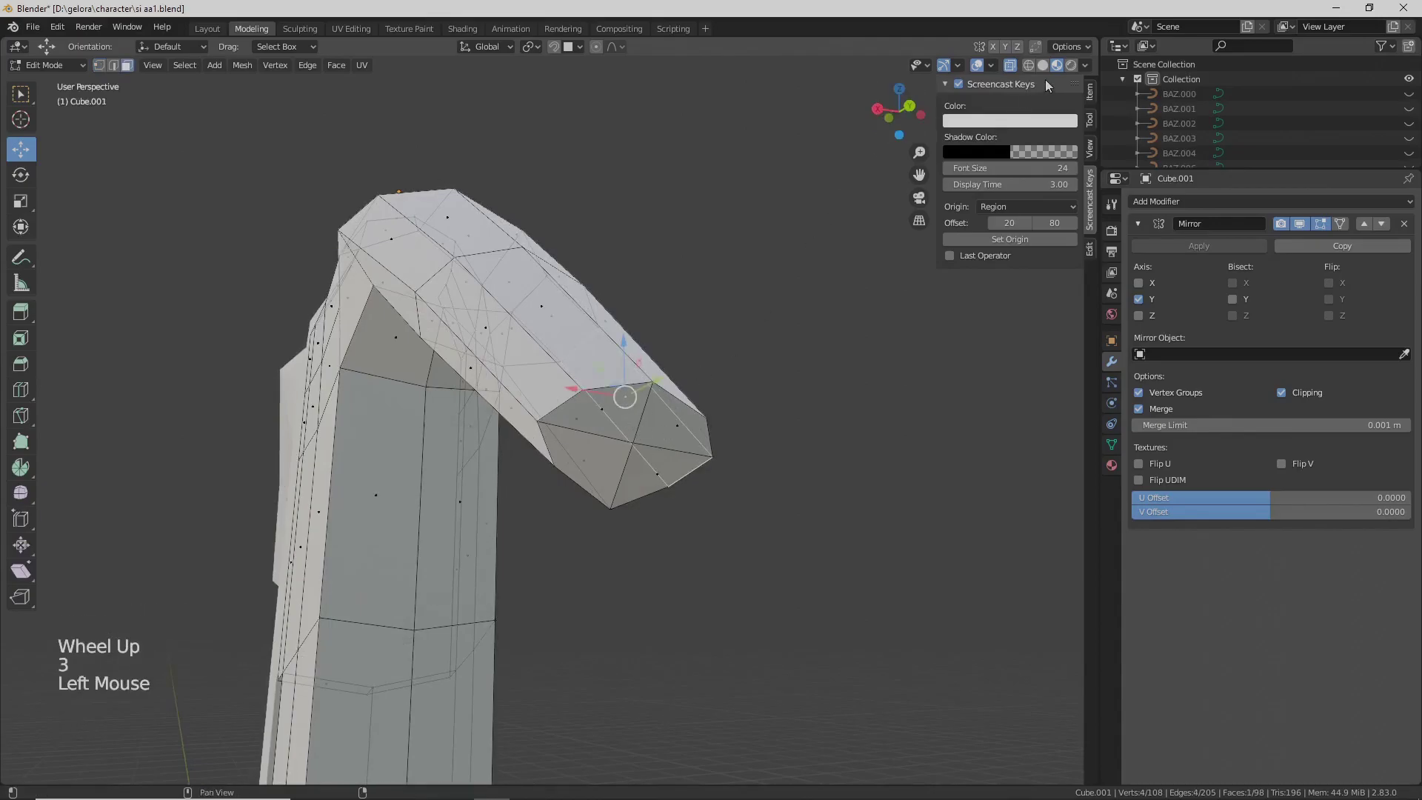
pyautogui.click(1011, 68)
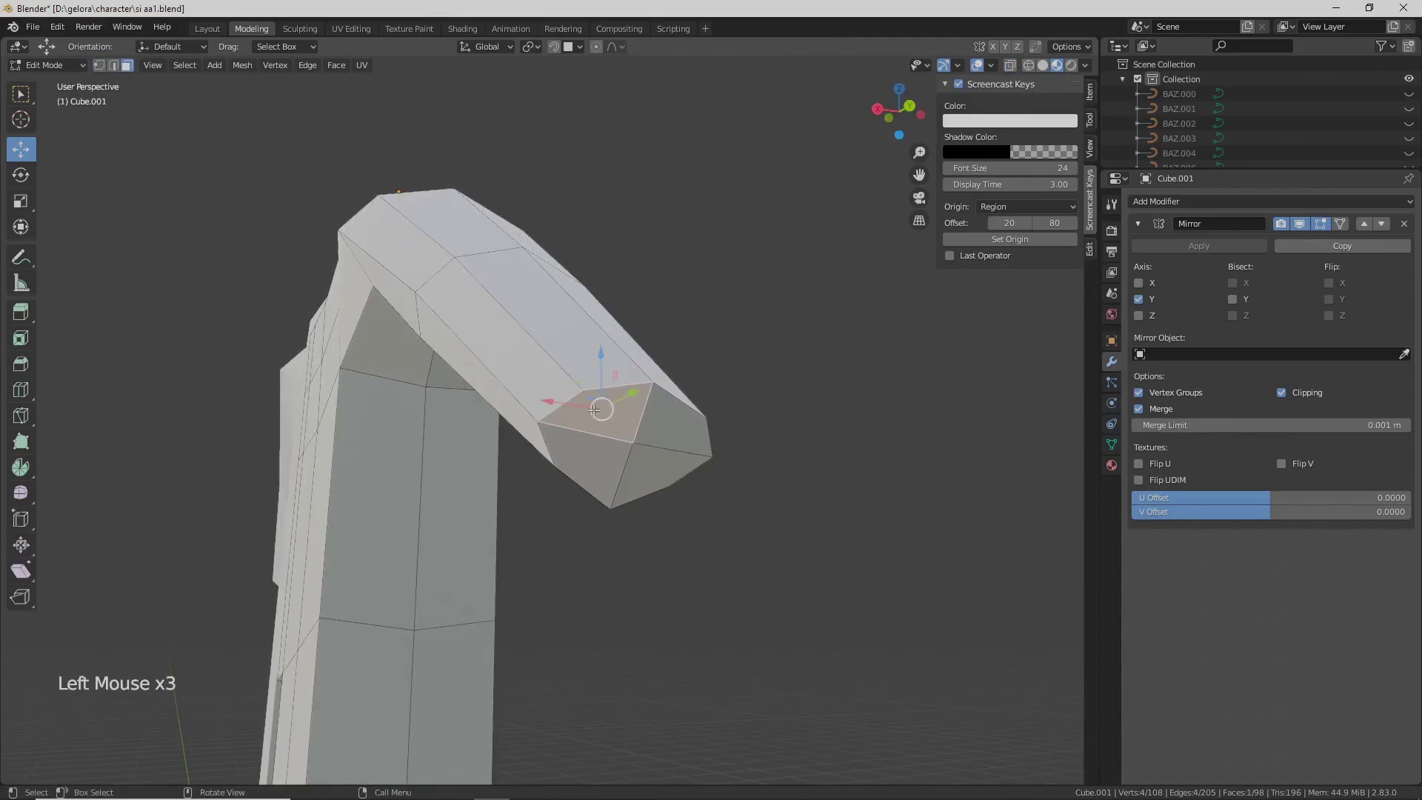
pyautogui.keyDown('shift'); pyautogui.click(664, 465); pyautogui.keyUp('shift')
pyautogui.keyDown('shift'); pyautogui.click(596, 461); pyautogui.keyUp('shift')
pyautogui.press('x')
pyautogui.click(595, 461)
# - Select the vertical edges down the middle of the leg's front and move them outward along X
pyautogui.scroll(-2, 595, 461)
pyautogui.moveTo(596, 461); pyautogui.dragTo(638, 453, button='middle')
pyautogui.scroll(-2, 570, 457)
pyautogui.moveTo(638, 453); pyautogui.dragTo(591, 481, button='middle')
pyautogui.scroll(-1, 636, 445)
pyautogui.scroll(1, 618, 437)
pyautogui.click(605, 453)
pyautogui.scroll(2, 630, 437)
pyautogui.press('2')
pyautogui.click(615, 452)
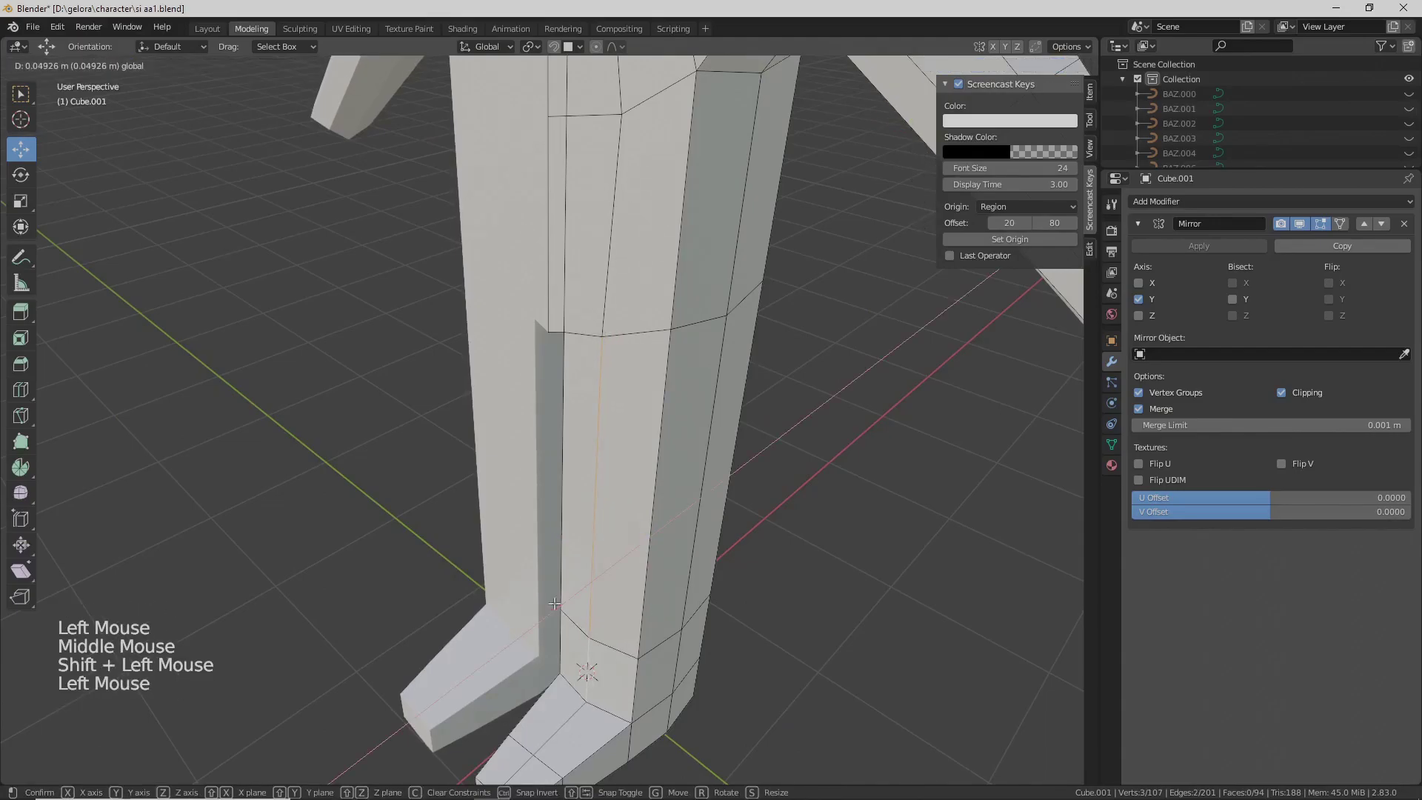
pyautogui.keyDown('shift'); pyautogui.moveTo(585, 600); pyautogui.dragTo(593, 585, button='middle'); pyautogui.keyUp('shift')
pyautogui.moveTo(593, 585); pyautogui.dragTo(652, 565, button='middle')
# - Move the inner front edge and the outer side edge of the leg along Y to round its shape
pyautogui.click(564, 584)
pyautogui.moveTo(570, 593); pyautogui.dragTo(670, 409, button='middle')
pyautogui.moveTo(735, 464)
pyautogui.mouseDown()
pyautogui.moveTo(700, 460)
pyautogui.moveTo(734, 463)
pyautogui.mouseUp()
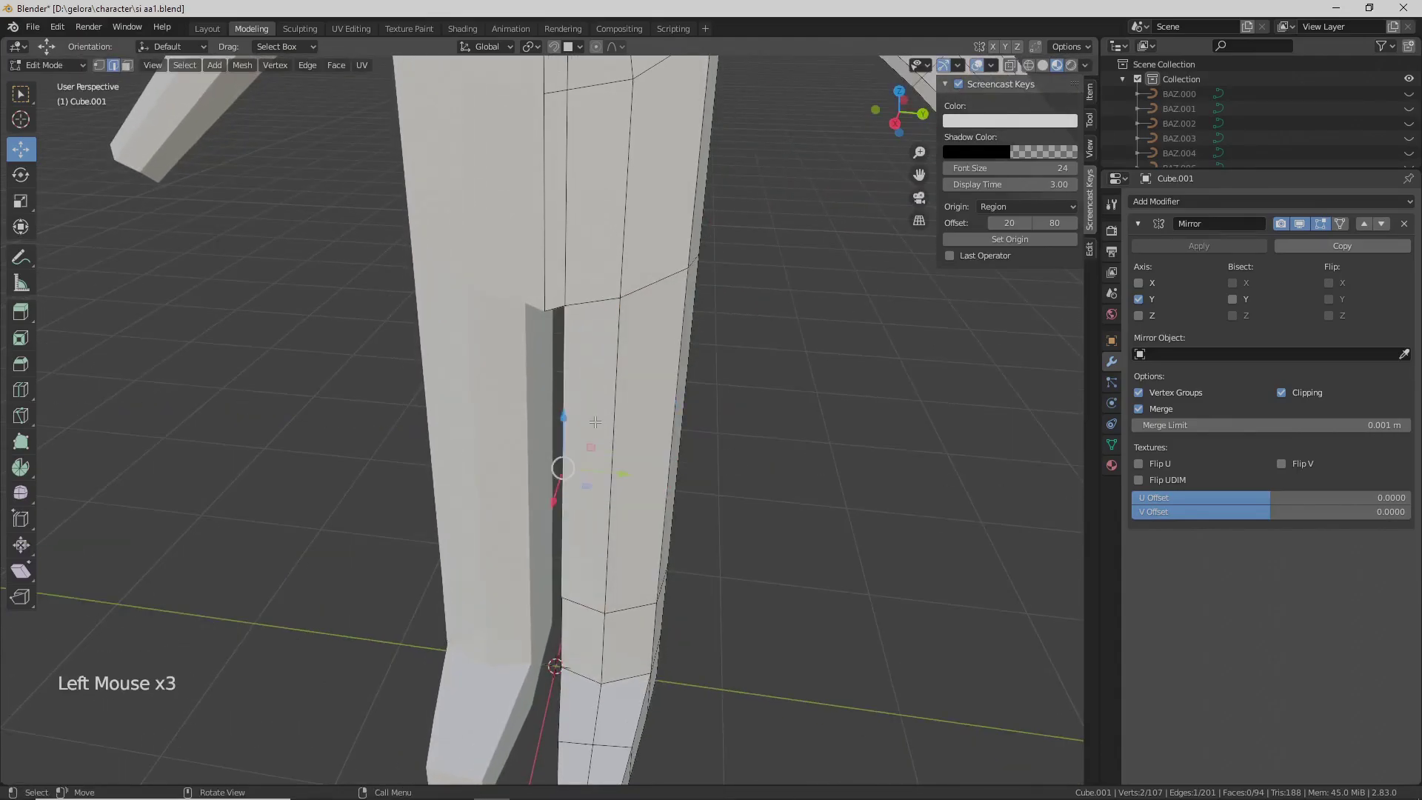
pyautogui.moveTo(629, 468); pyautogui.dragTo(634, 470)
pyautogui.moveTo(634, 470); pyautogui.dragTo(634, 440, button='middle')
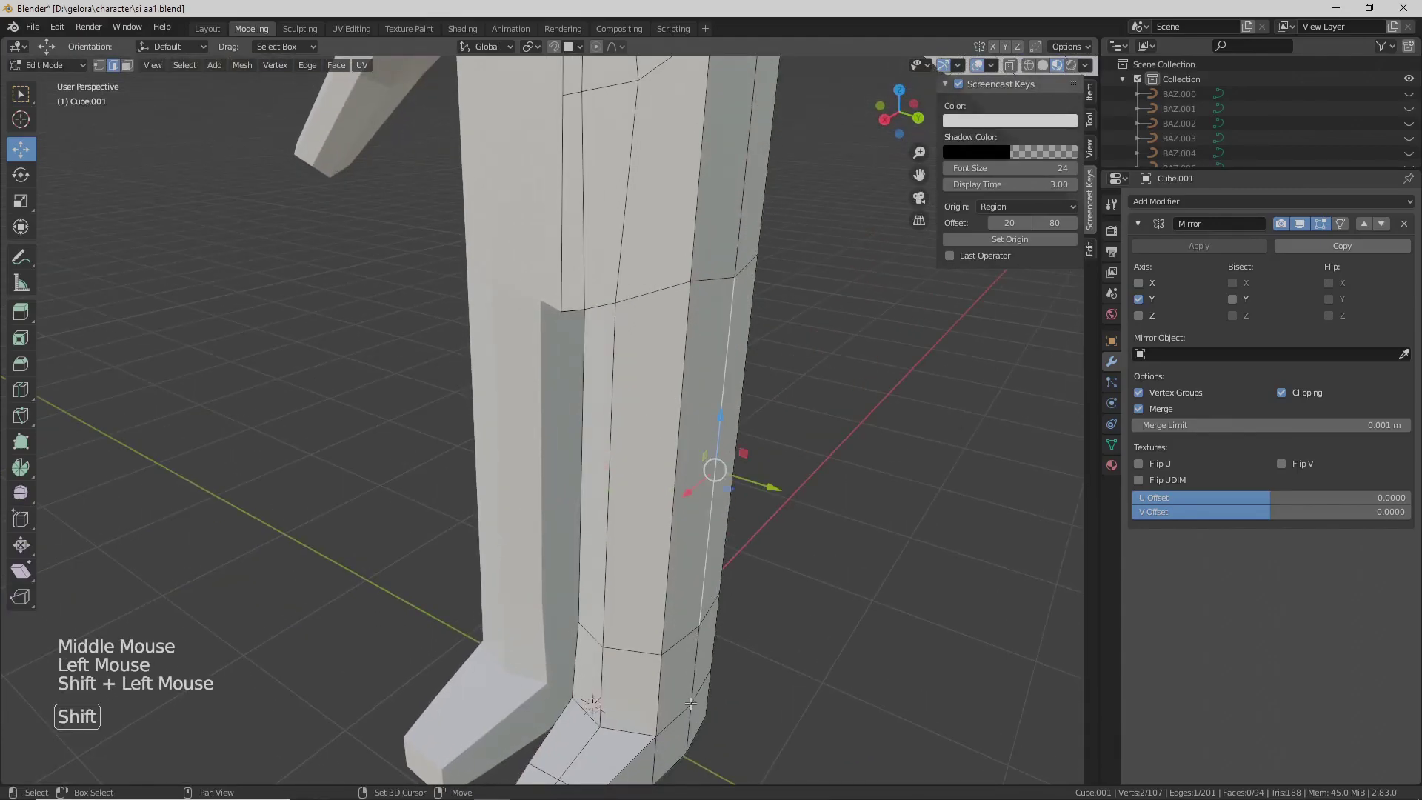
pyautogui.moveTo(748, 631); pyautogui.dragTo(742, 632)
# - Move the leg's back edge below the hip and the edge at the ankle along Y
pyautogui.moveTo(742, 632); pyautogui.dragTo(440, 516, button='middle')
pyautogui.moveTo(391, 577); pyautogui.dragTo(561, 536)
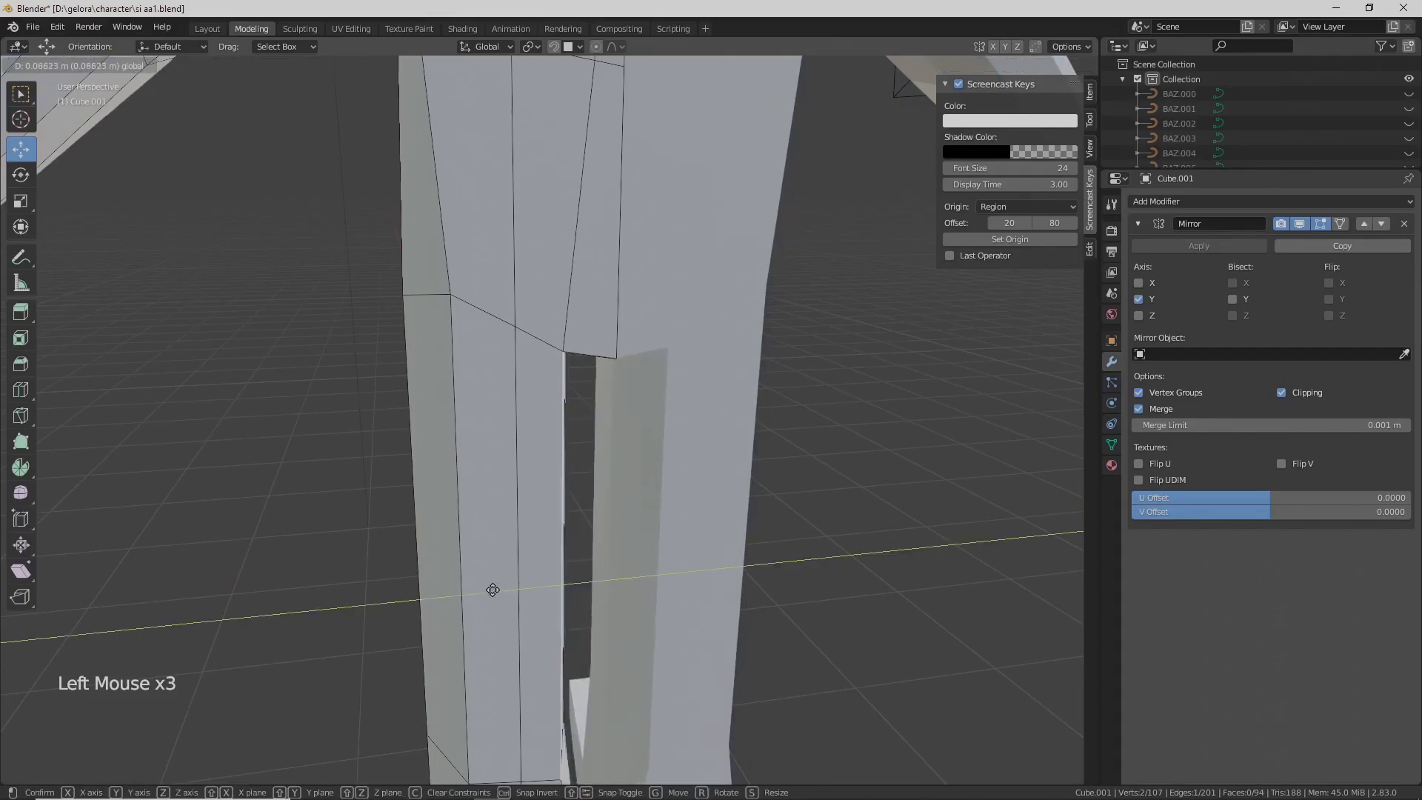
pyautogui.scroll(-2, 523, 591)
pyautogui.moveTo(523, 590)
pyautogui.keyDown('shift'); pyautogui.mouseDown(button='middle')
pyautogui.moveTo(526, 511)
pyautogui.moveTo(518, 604)
pyautogui.mouseUp(button='middle'); pyautogui.keyUp('shift')
pyautogui.click(520, 605)
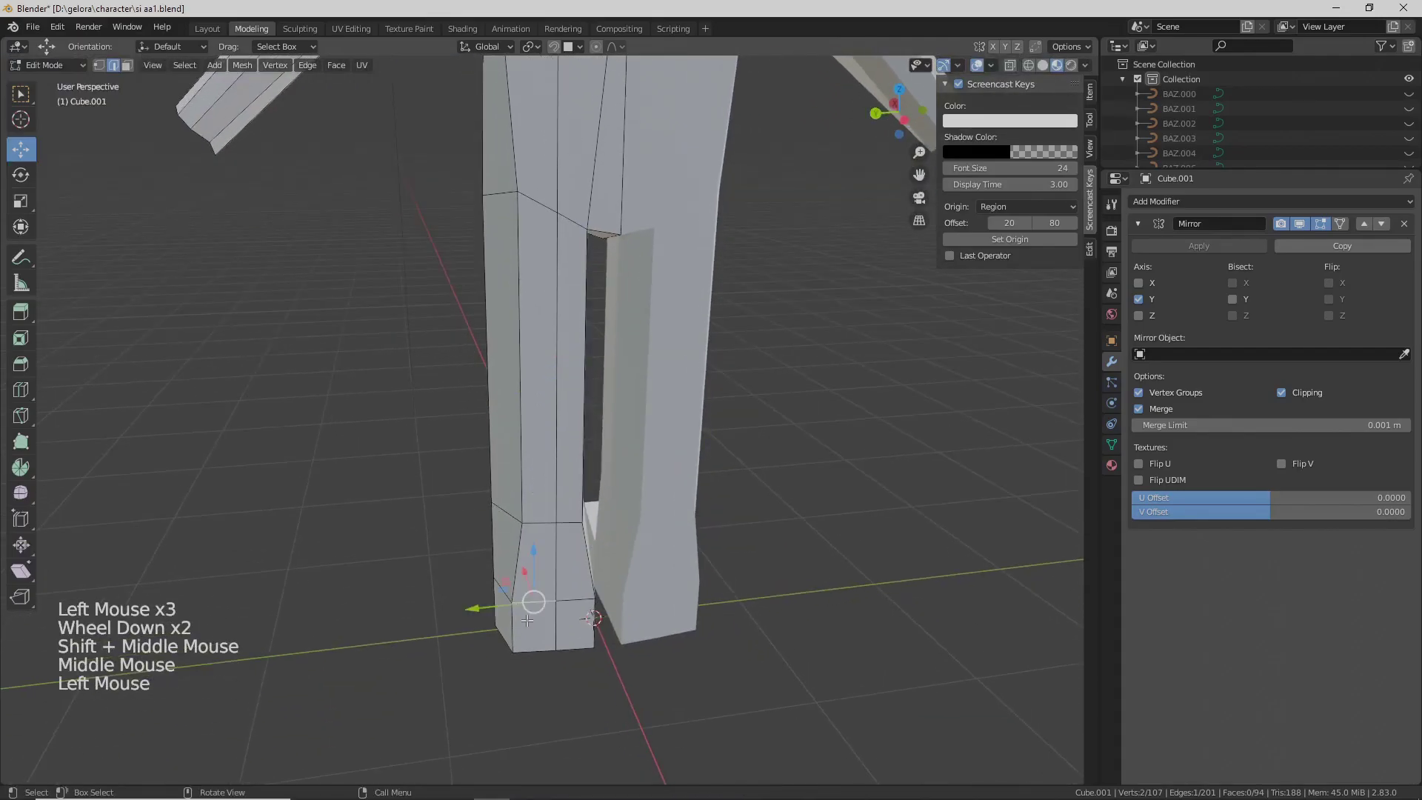
pyautogui.moveTo(511, 622); pyautogui.dragTo(542, 626)
# - Nudge the long edge on the leg's inner side, between crotch and ankle, slightly along Y
pyautogui.moveTo(543, 626); pyautogui.dragTo(622, 510, button='middle')
pyautogui.scroll(1, 622, 510)
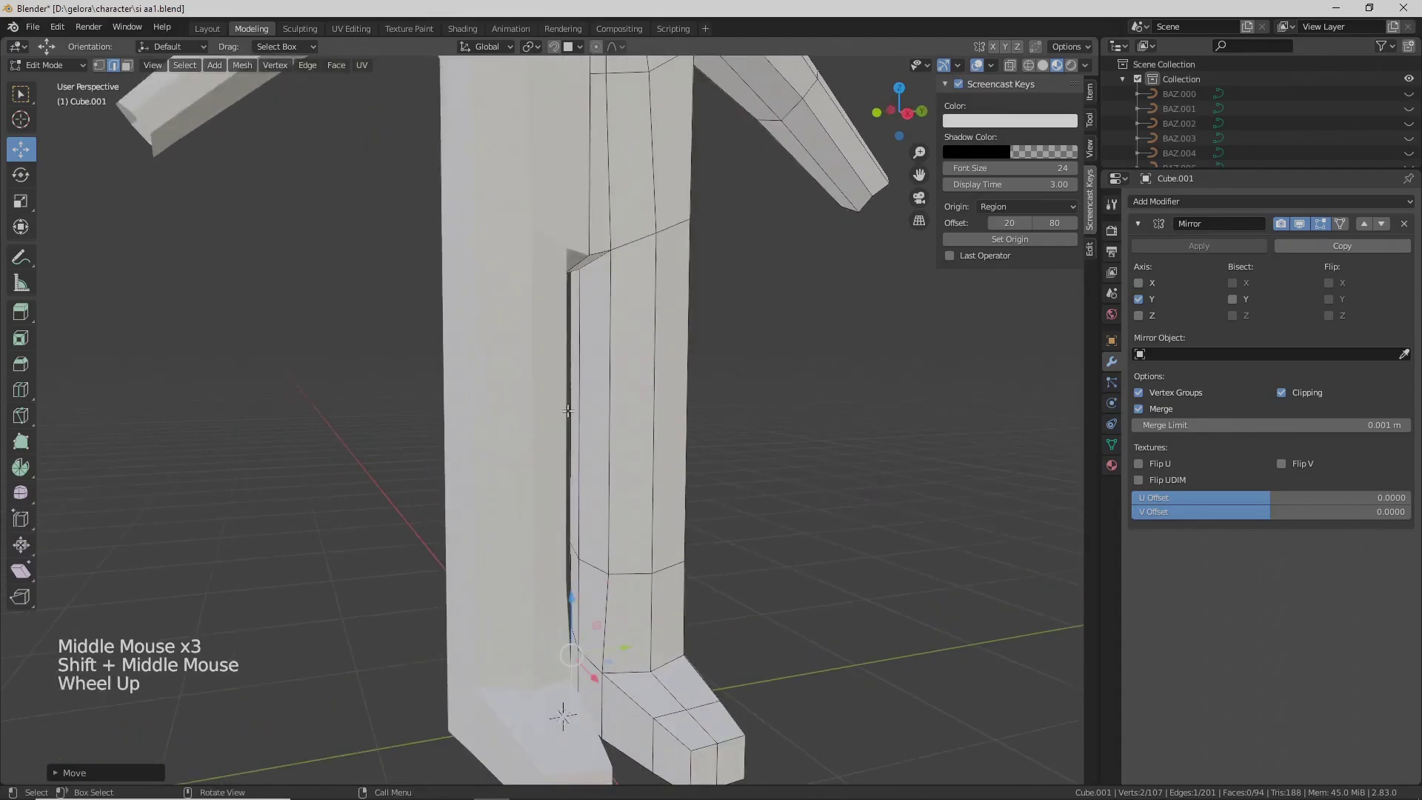
pyautogui.click(579, 449)
pyautogui.moveTo(615, 443); pyautogui.dragTo(587, 453, button='middle')
pyautogui.moveTo(626, 412); pyautogui.dragTo(626, 411)
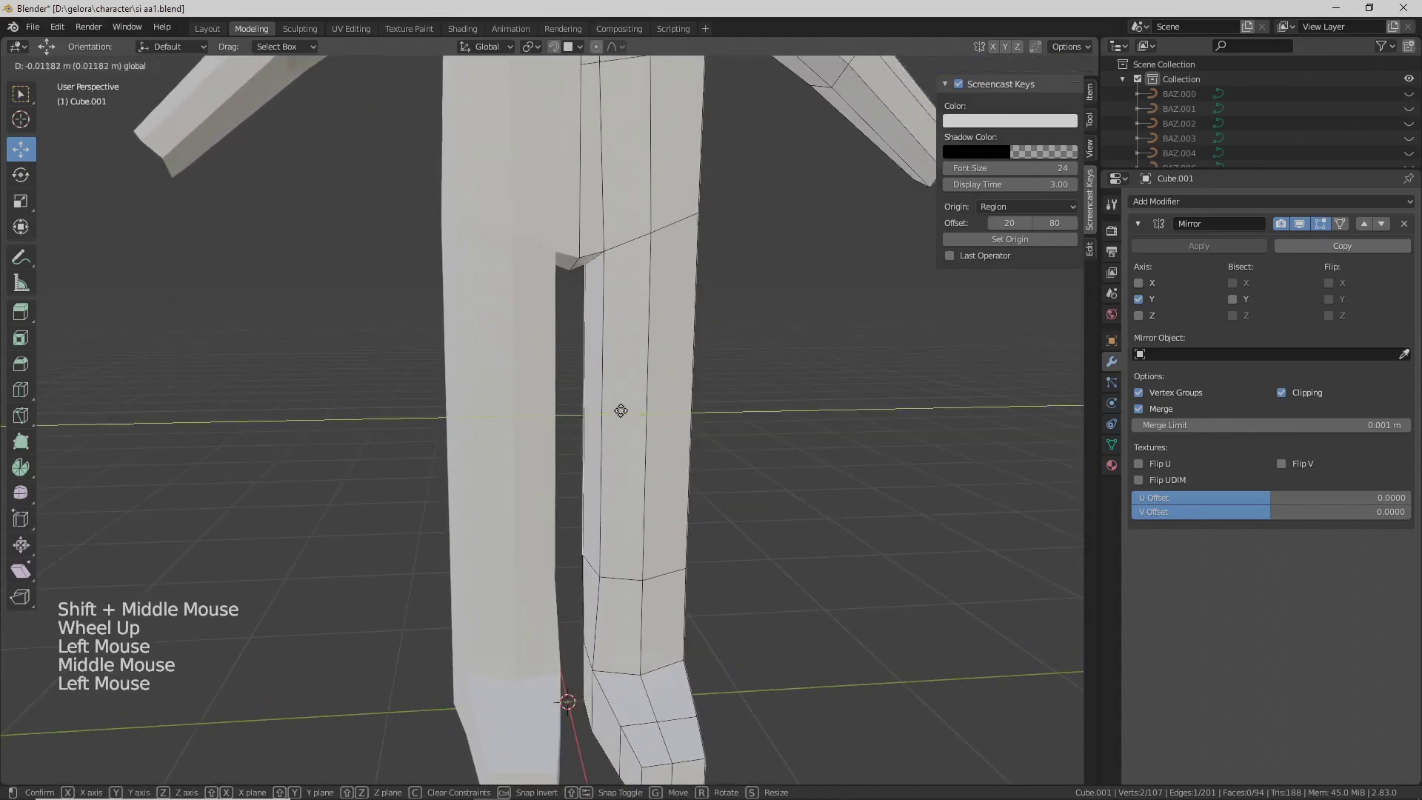
# - Switch to wireframe display, box-select the foot with the lower shin and scale it down
pyautogui.scroll(-2, 627, 412)
pyautogui.moveTo(627, 415); pyautogui.dragTo(659, 474, button='middle')
pyautogui.scroll(-2, 637, 452)
pyautogui.keyDown('shift'); pyautogui.moveTo(659, 474); pyautogui.dragTo(1008, 82, button='middle'); pyautogui.keyUp('shift')
pyautogui.scroll(2, 704, 414)
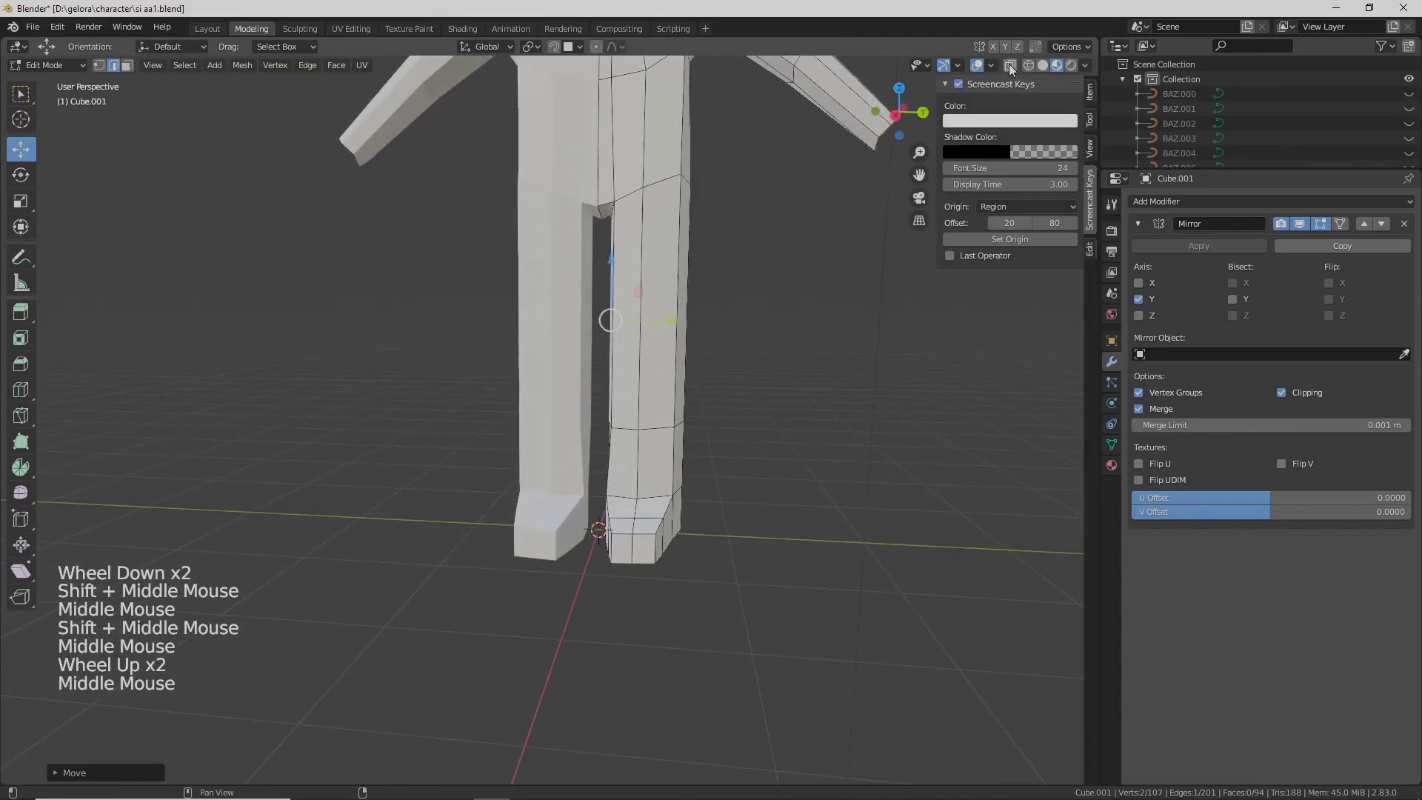
pyautogui.click(1028, 66)
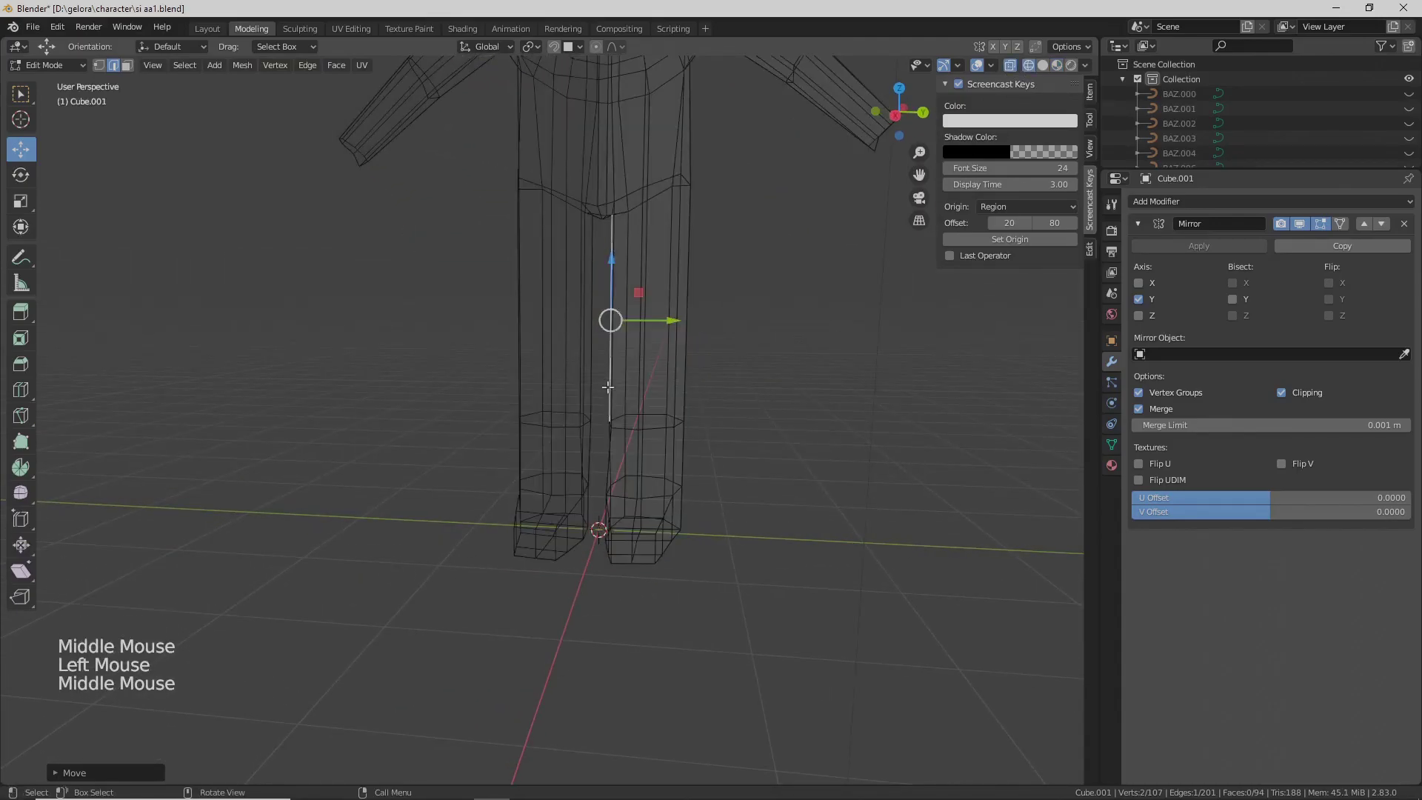
pyautogui.moveTo(689, 565); pyautogui.dragTo(691, 564)
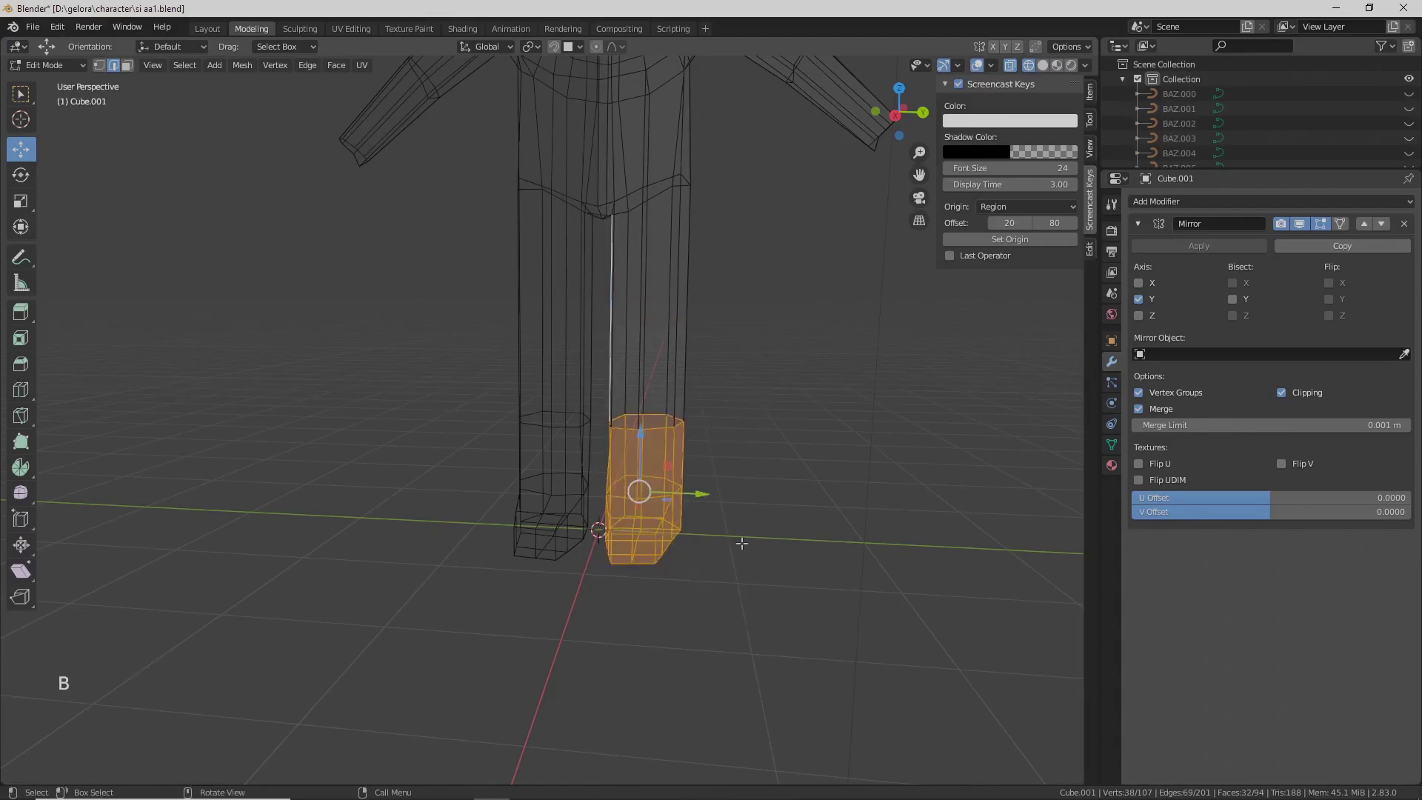
pyautogui.keyDown('shift'); pyautogui.moveTo(740, 428); pyautogui.dragTo(723, 482, button='middle'); pyautogui.keyUp('shift')
pyautogui.press('s')
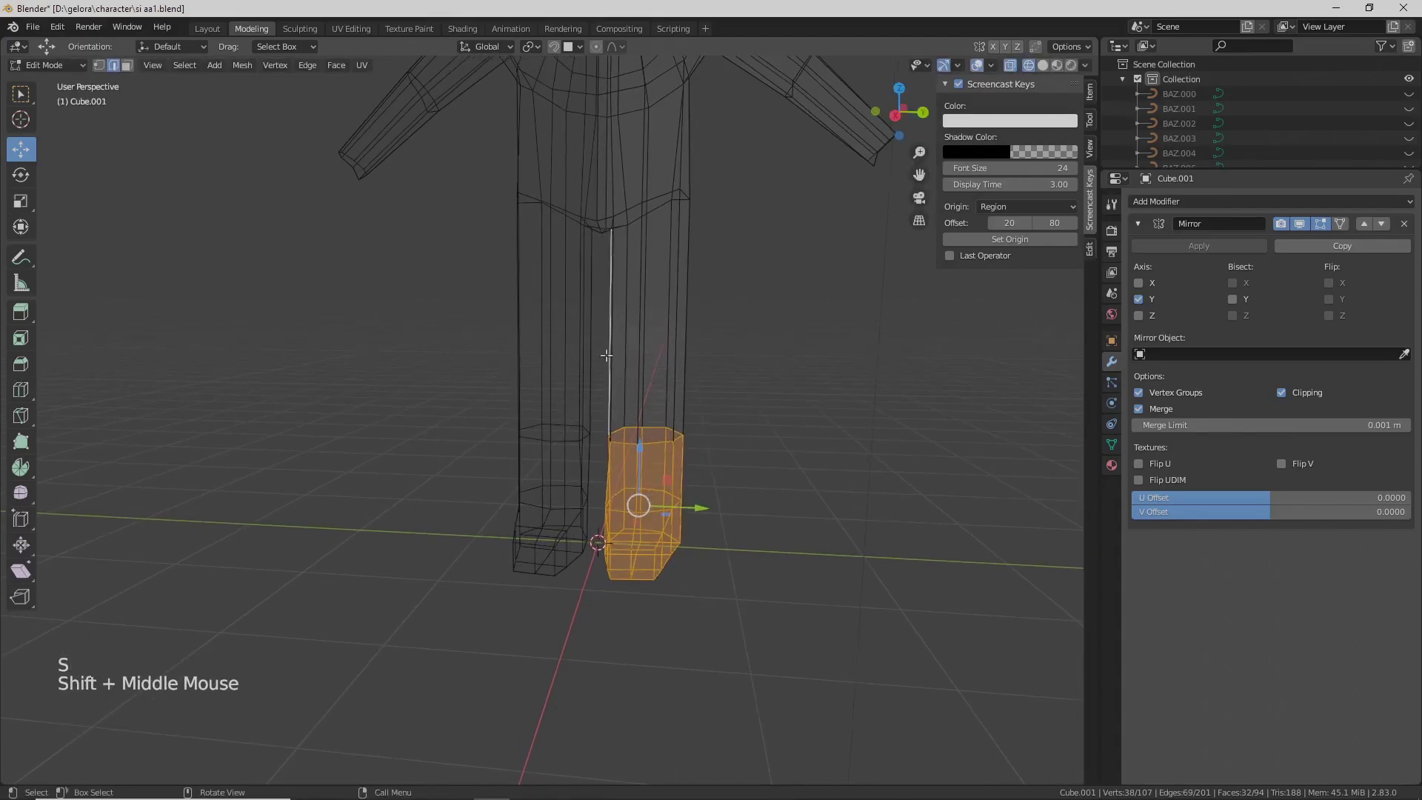
pyautogui.press('s')
pyautogui.click(758, 458)
pyautogui.moveTo(755, 437); pyautogui.dragTo(675, 433, button='middle')
pyautogui.keyDown('shift'); pyautogui.moveTo(693, 383); pyautogui.dragTo(659, 416, button='middle'); pyautogui.keyUp('shift')
pyautogui.press('s')
pyautogui.click(755, 498)
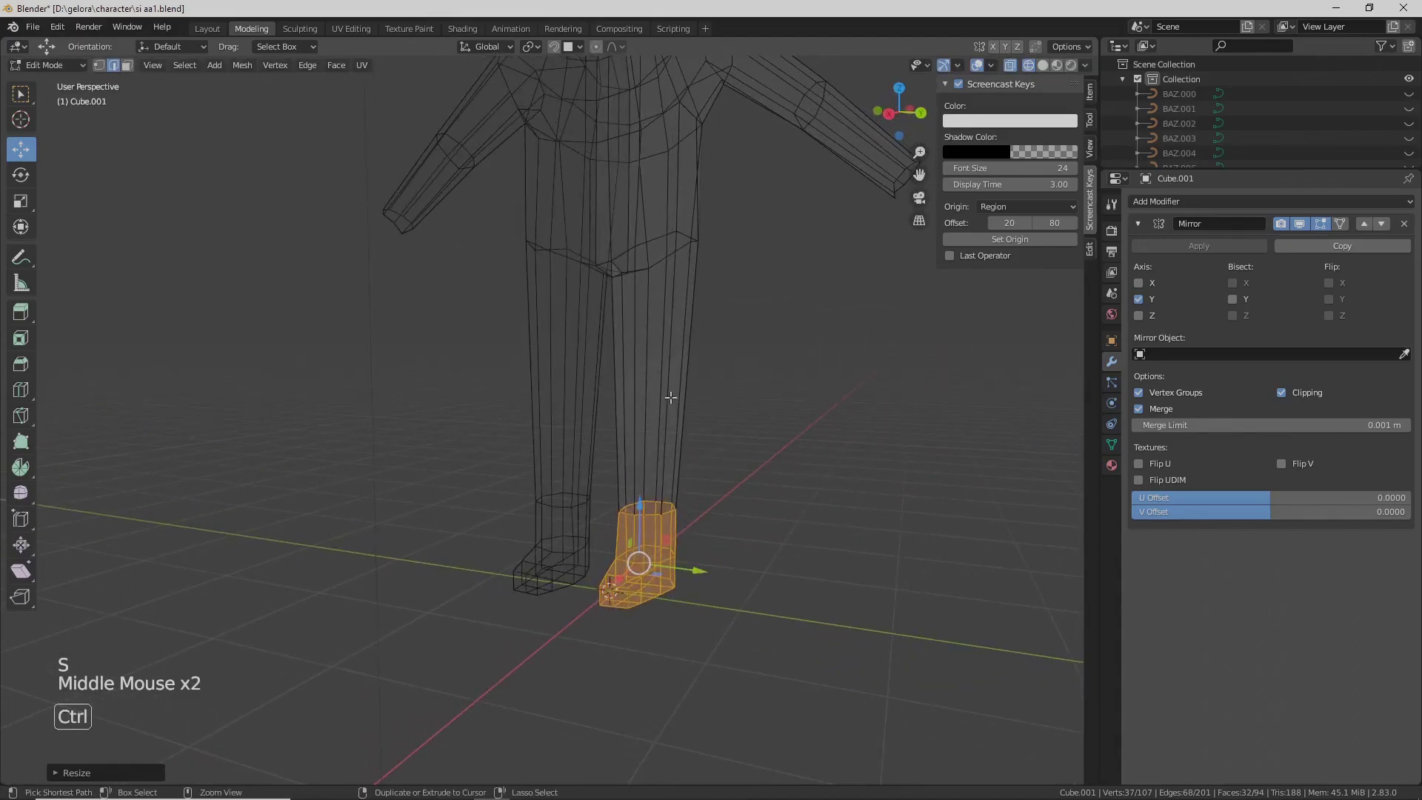
# - Add an edge loop around the leg at knee height and flatten it along Z
pyautogui.hotkey('ctrl', 'r')
pyautogui.click(670, 397)
pyautogui.moveTo(732, 450); pyautogui.dragTo(762, 447, button='middle')
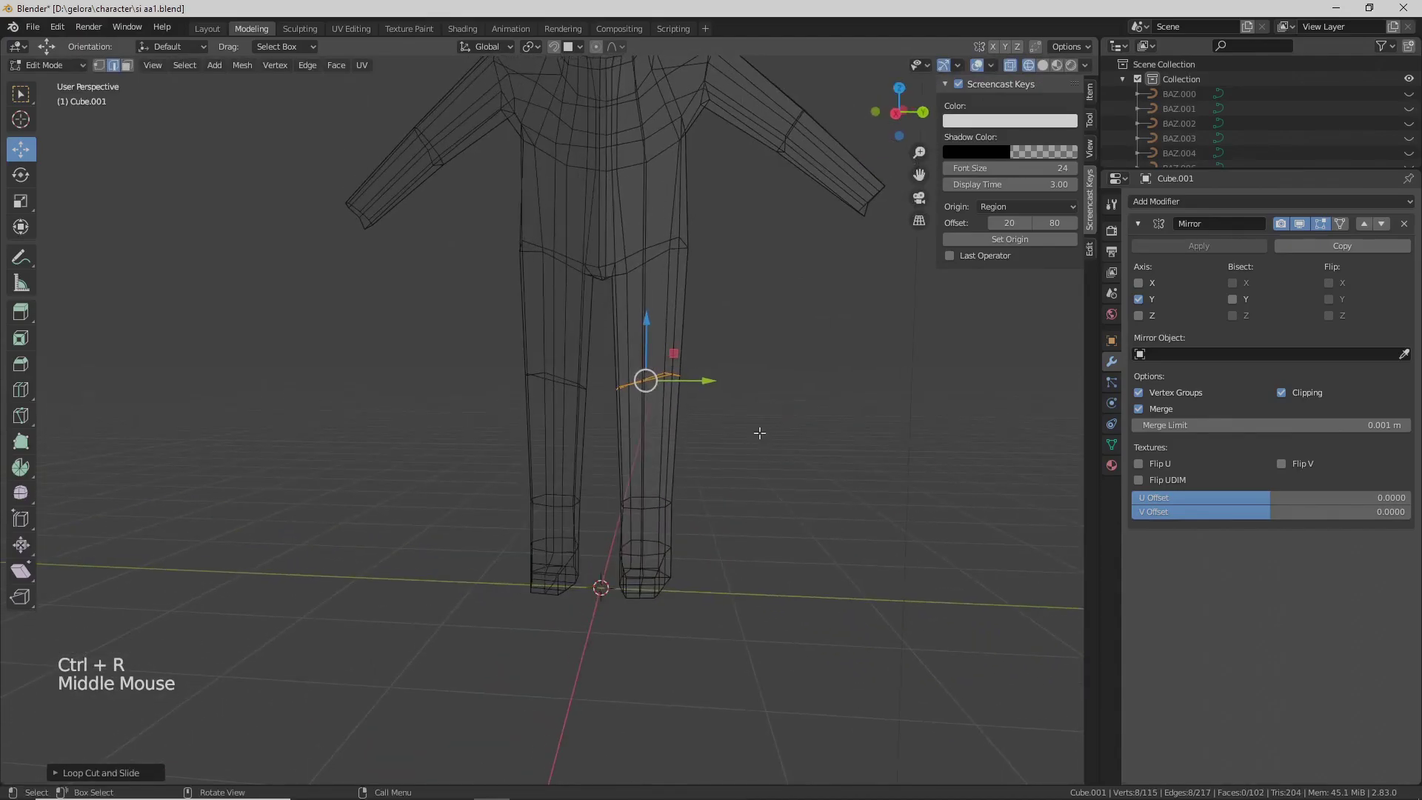
pyautogui.press('r')
pyautogui.rightClick(756, 452)
pyautogui.press('s')
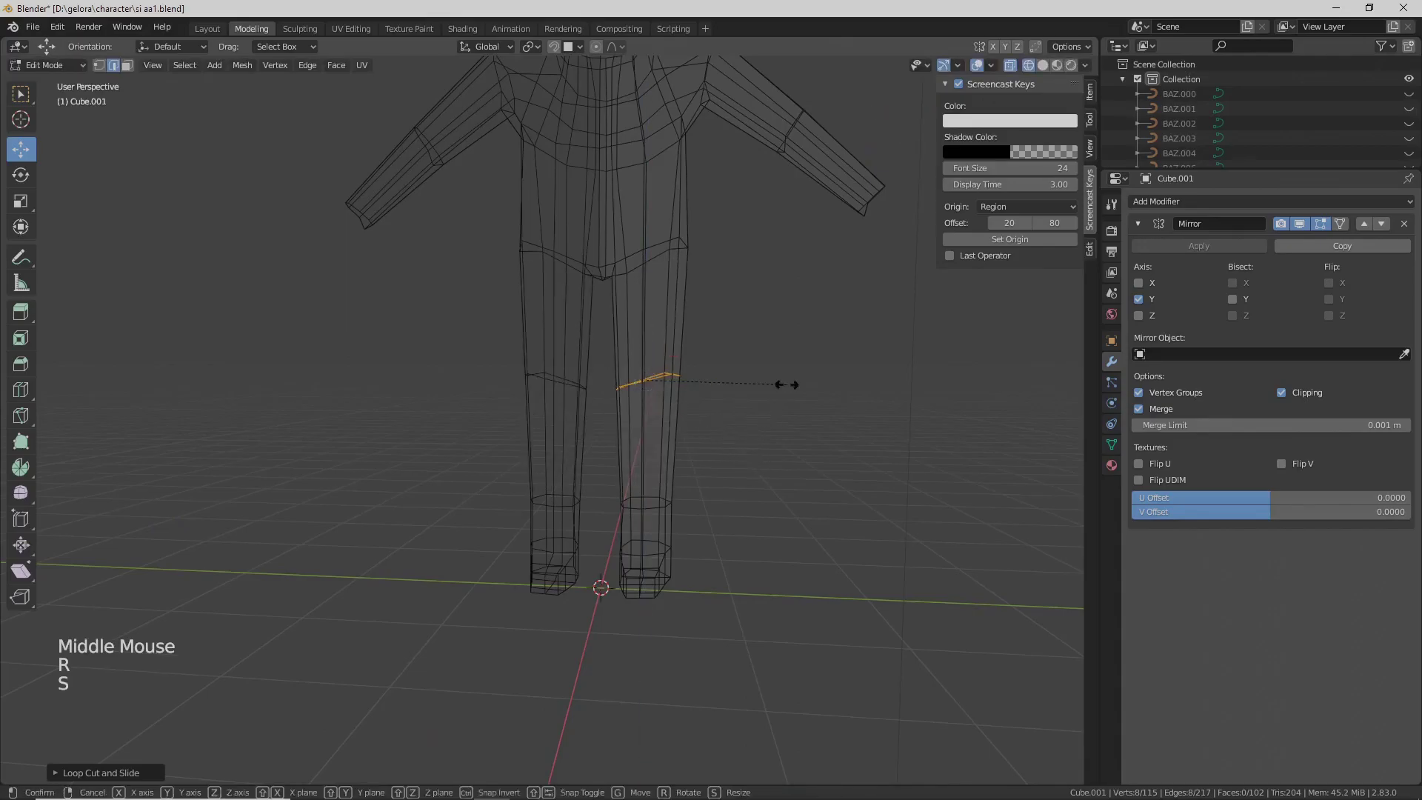
pyautogui.press('z')
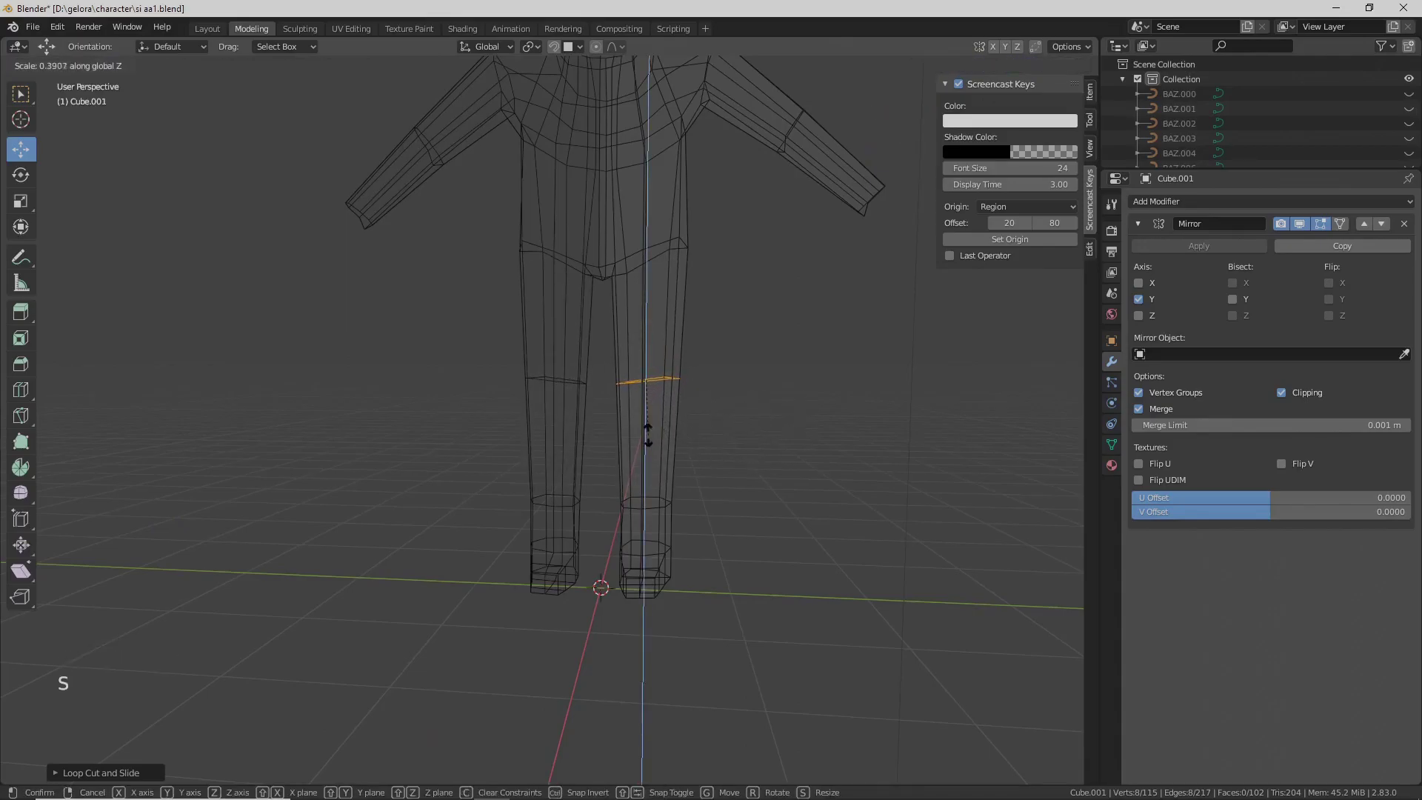
pyautogui.click(646, 431)
# - Scale the knee loop and return the viewport to solid display
pyautogui.press('s')
pyautogui.click(765, 432)
pyautogui.moveTo(765, 432); pyautogui.dragTo(693, 422, button='middle')
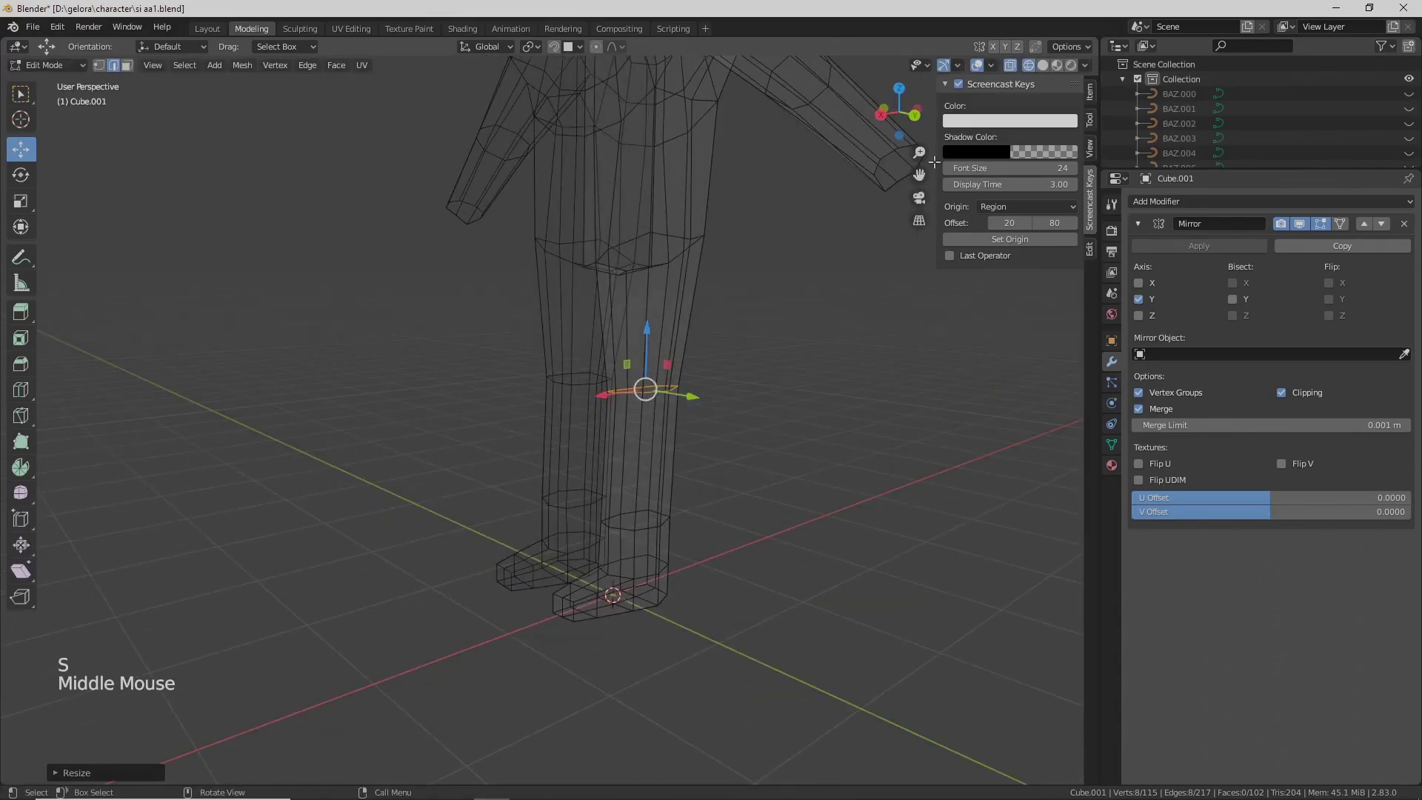
pyautogui.moveTo(939, 174); pyautogui.dragTo(901, 243, button='middle')
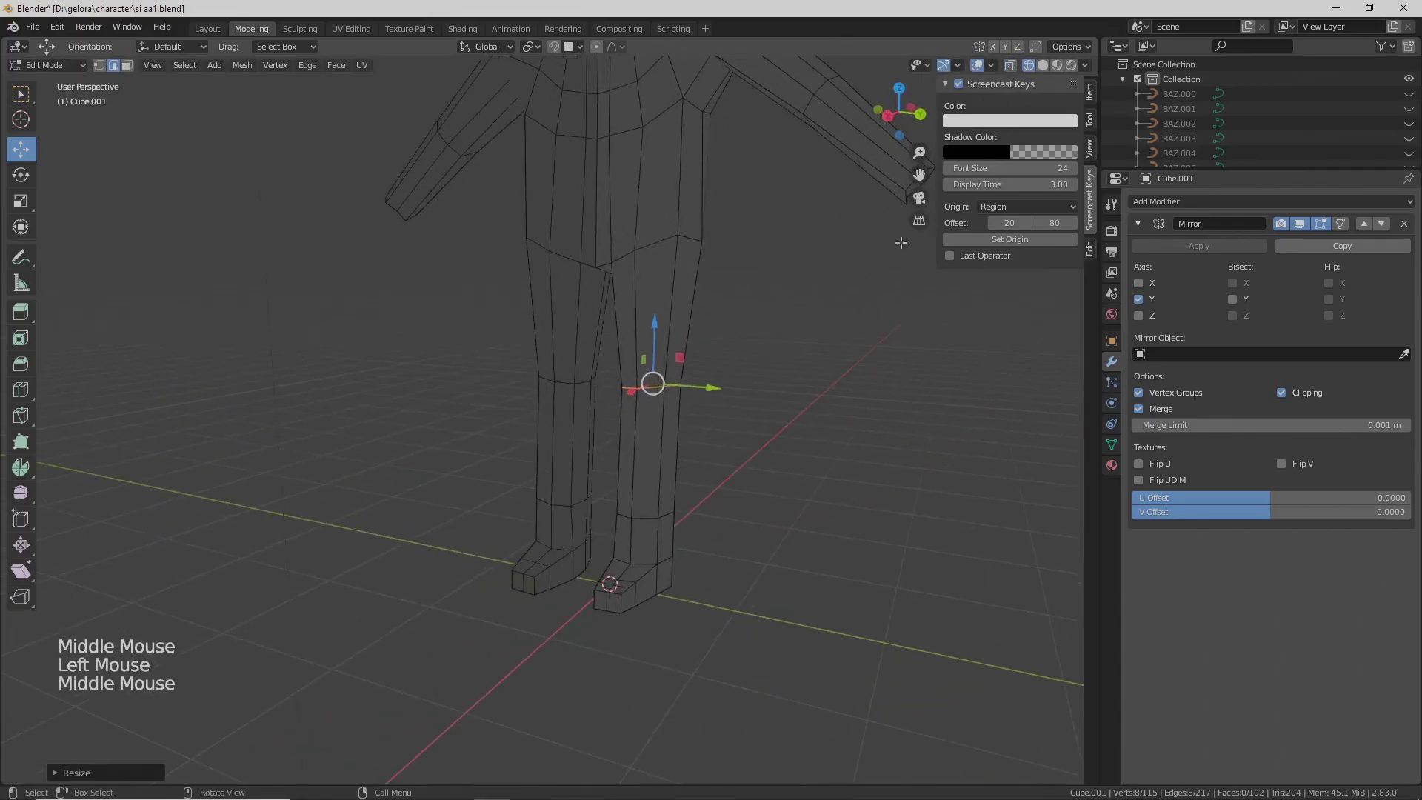
pyautogui.click(1044, 65)
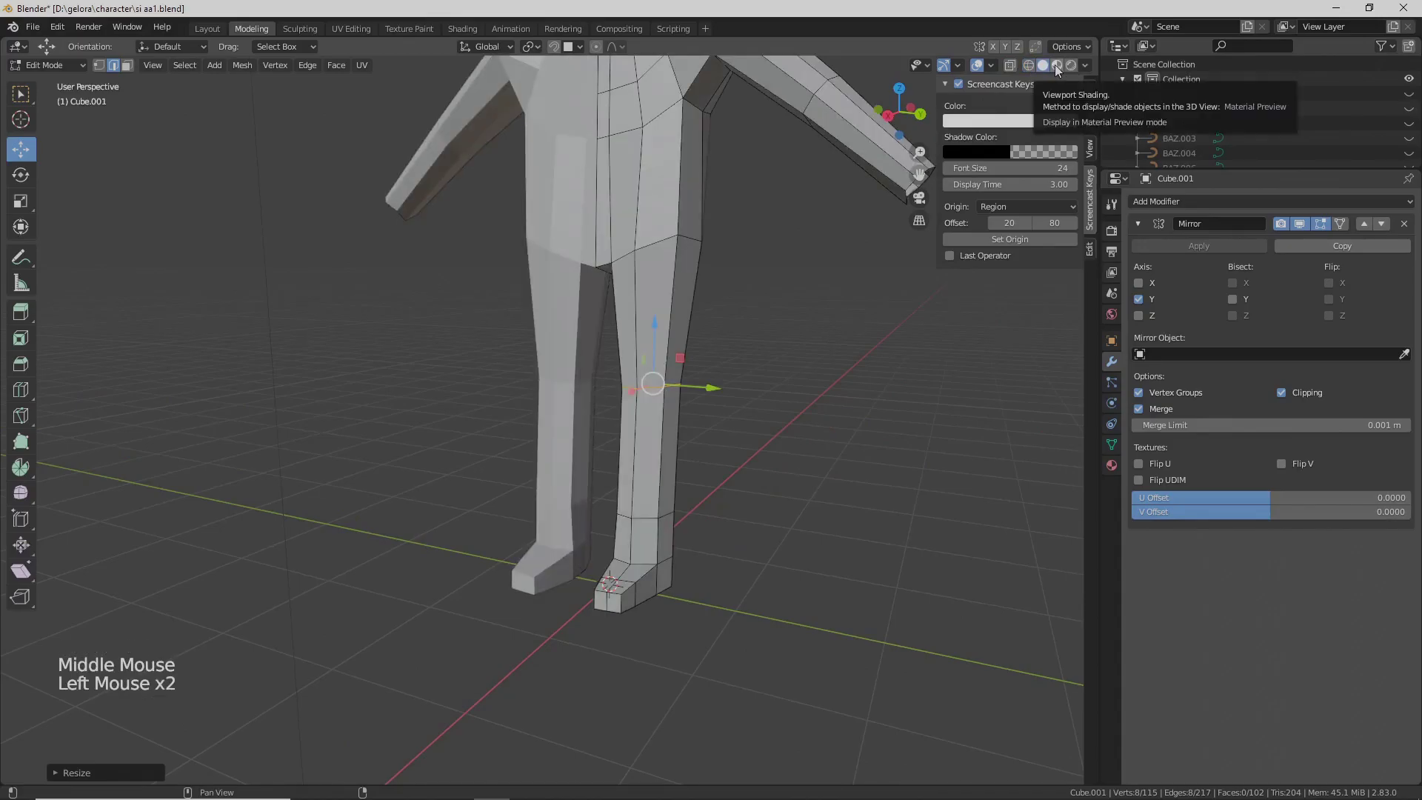
# - Move the upper-back vertices behind the shoulder along X to round out the back
pyautogui.moveTo(685, 344)
pyautogui.keyDown('shift'); pyautogui.mouseDown(button='middle')
pyautogui.moveTo(688, 468)
pyautogui.moveTo(691, 456)
pyautogui.moveTo(552, 437)
pyautogui.moveTo(515, 415)
pyautogui.moveTo(517, 517)
pyautogui.moveTo(553, 502)
pyautogui.moveTo(533, 492)
pyautogui.mouseUp(button='middle'); pyautogui.keyUp('shift')
pyautogui.scroll(-1, 690, 458)
pyautogui.scroll(1, 516, 517)
pyautogui.scroll(1, 554, 502)
pyautogui.keyDown('shift'); pyautogui.moveTo(533, 493); pyautogui.dragTo(696, 465, button='middle'); pyautogui.keyUp('shift')
pyautogui.scroll(2, 526, 489)
pyautogui.scroll(1, 651, 490)
pyautogui.scroll(-2, 672, 485)
pyautogui.moveTo(697, 465); pyautogui.dragTo(697, 468, button='middle')
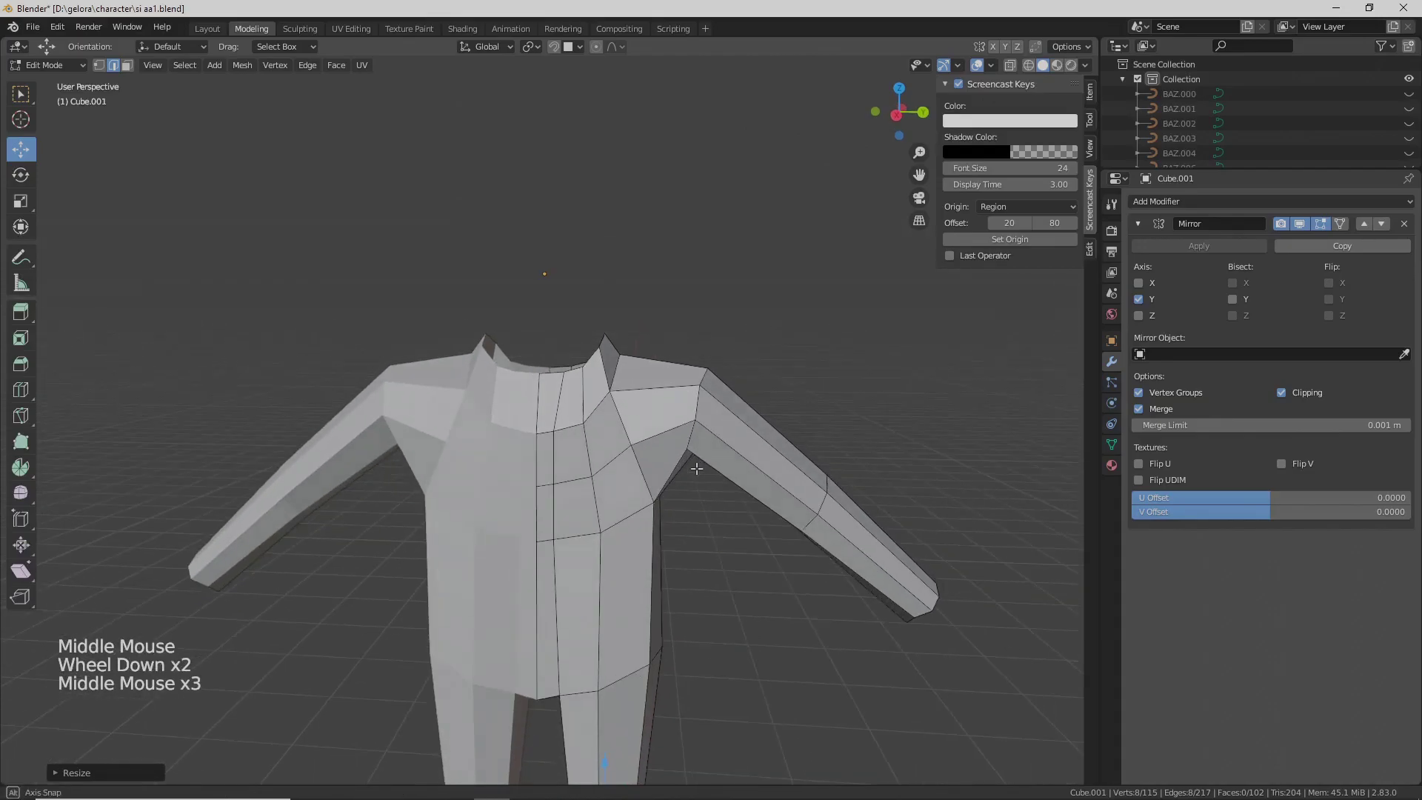
pyautogui.moveTo(672, 412); pyautogui.dragTo(637, 482, button='middle')
pyautogui.scroll(1, 548, 407)
pyautogui.scroll(1, 483, 410)
pyautogui.moveTo(637, 483); pyautogui.dragTo(666, 486)
pyautogui.moveTo(667, 486); pyautogui.dragTo(602, 520, button='middle')
pyautogui.click(553, 490)
pyautogui.moveTo(610, 522); pyautogui.dragTo(635, 529)
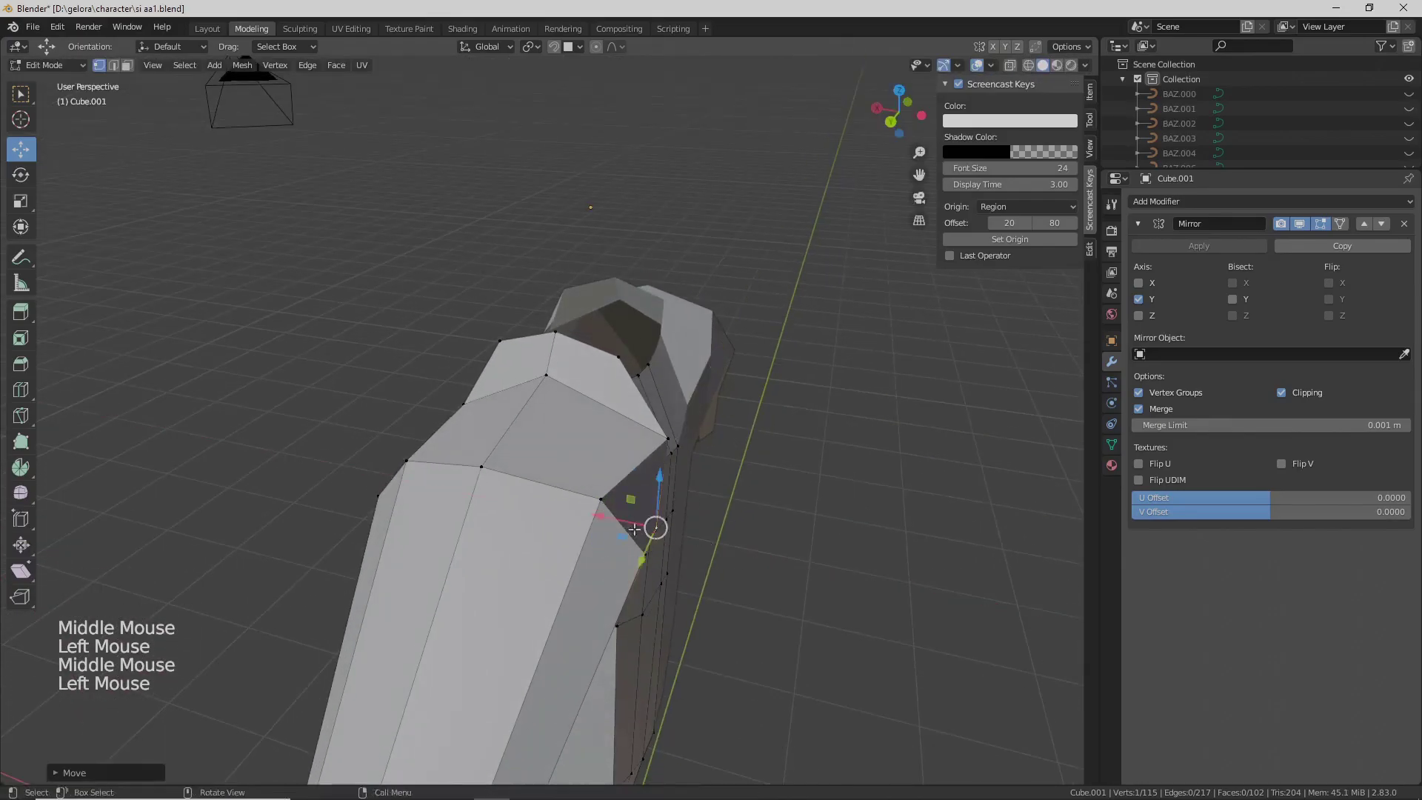
# - Reposition the back vertex below the armpit, shifting it along X and downward
pyautogui.moveTo(635, 528); pyautogui.dragTo(603, 501, button='middle')
pyautogui.click(565, 603)
pyautogui.moveTo(565, 603); pyautogui.dragTo(581, 609, button='middle')
pyautogui.moveTo(581, 610); pyautogui.dragTo(570, 605)
pyautogui.moveTo(599, 546); pyautogui.dragTo(602, 609)
# - Adjust the vertex behind the shoulder and the vertex pairs beside the spine slightly along X
pyautogui.moveTo(601, 609); pyautogui.dragTo(613, 494, button='middle')
pyautogui.click(613, 495)
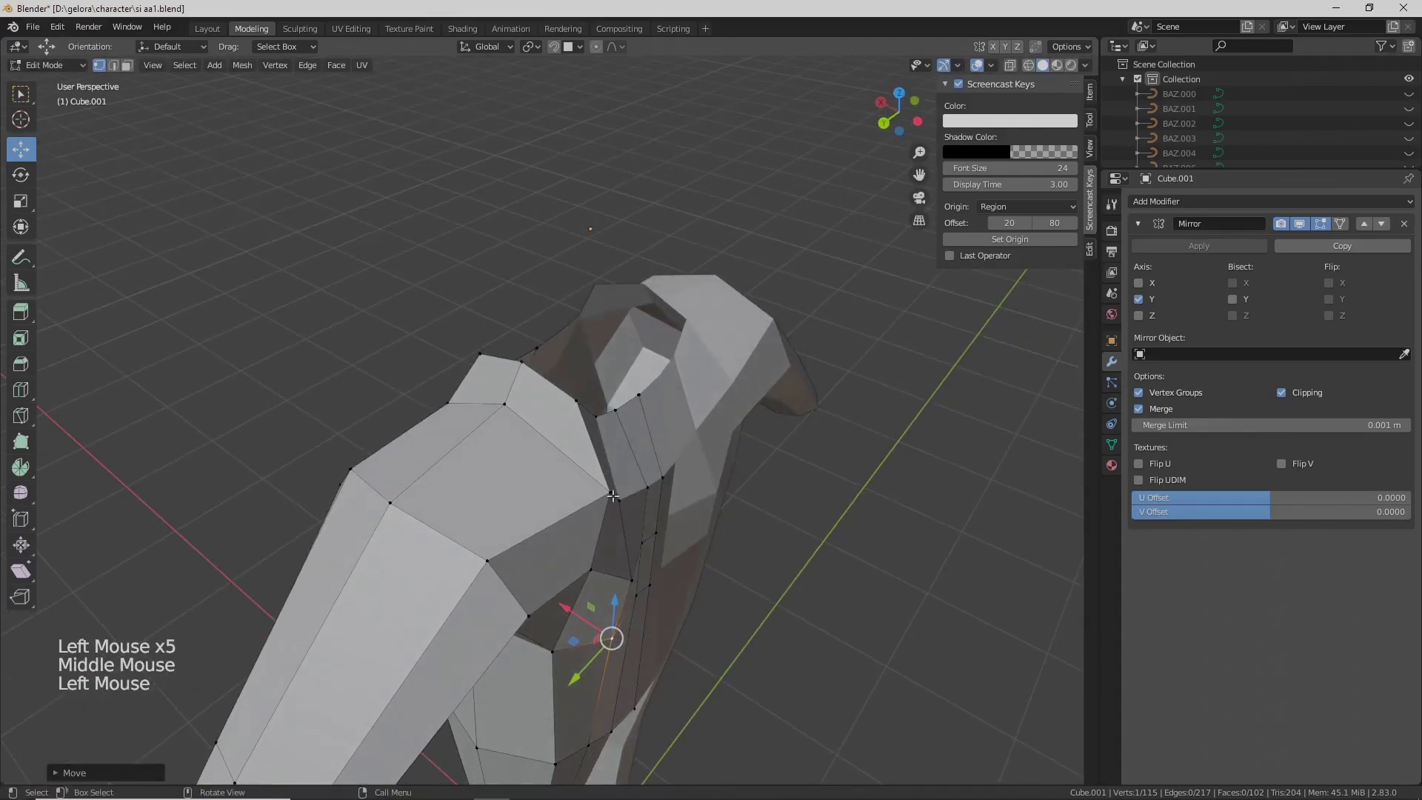
pyautogui.moveTo(581, 492); pyautogui.dragTo(586, 494)
pyautogui.moveTo(587, 494); pyautogui.dragTo(628, 506, button='middle')
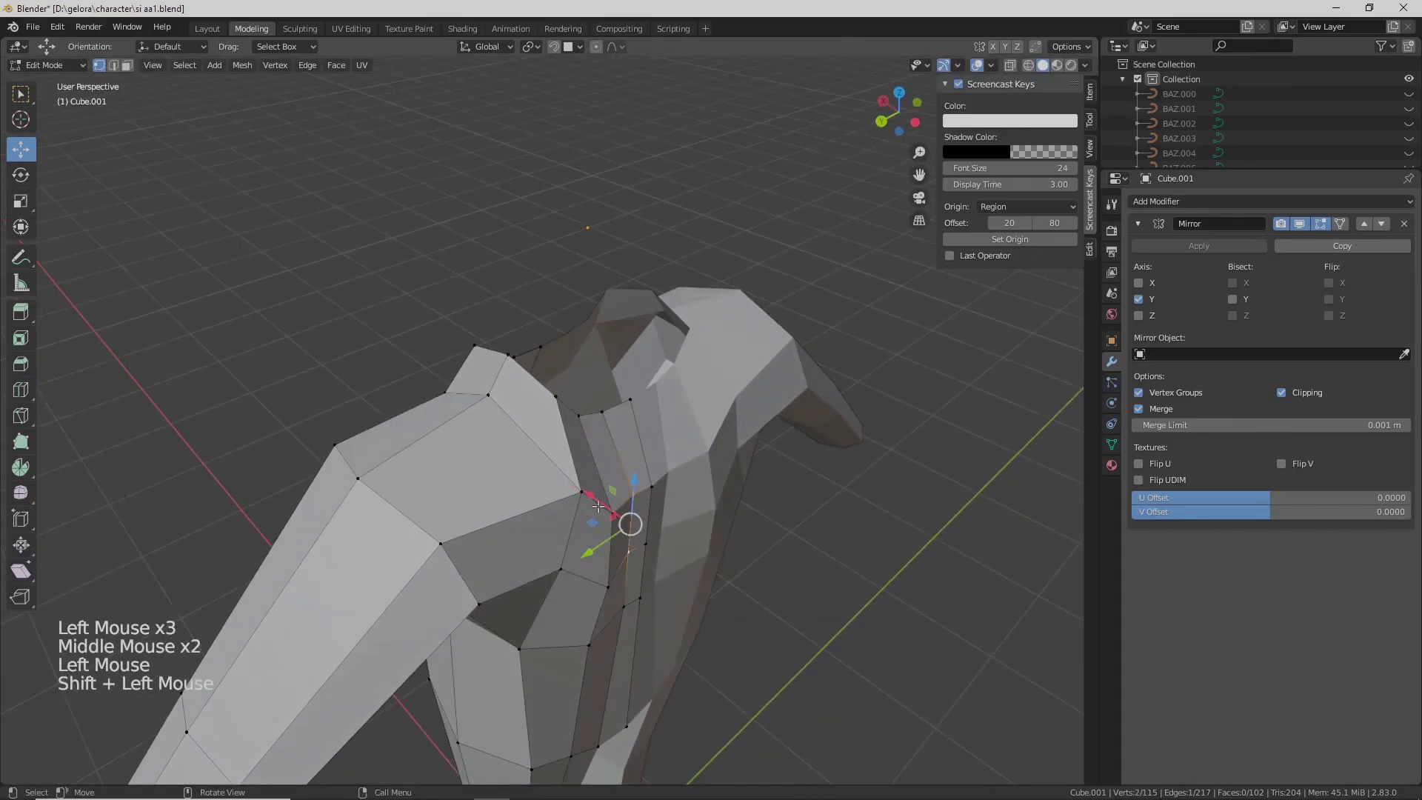
pyautogui.moveTo(599, 509); pyautogui.dragTo(600, 511)
pyautogui.keyDown('shift'); pyautogui.moveTo(622, 618); pyautogui.dragTo(640, 538, button='middle'); pyautogui.keyUp('shift')
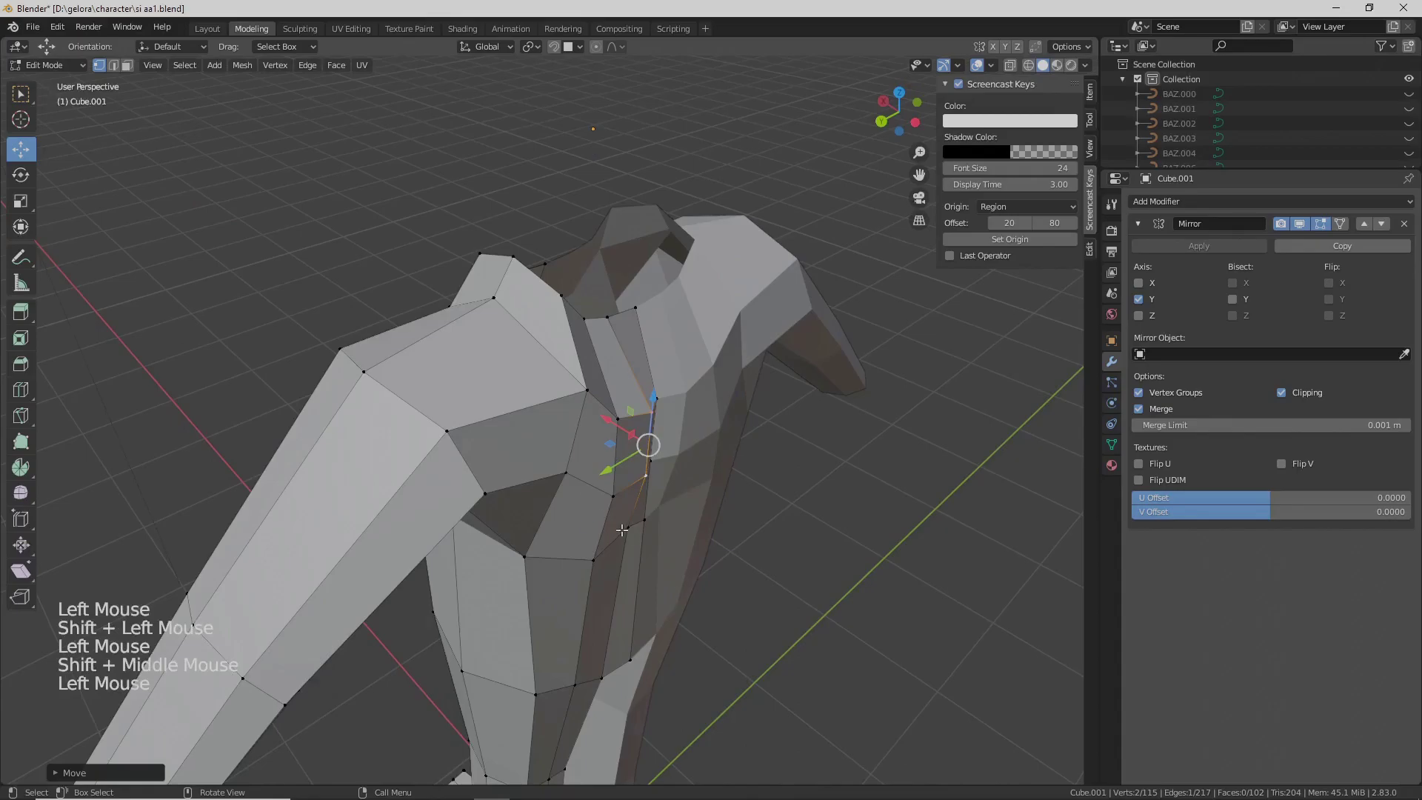
pyautogui.moveTo(608, 498); pyautogui.dragTo(609, 500)
# - Move the two vertices on the front neckline of the collar along X
pyautogui.moveTo(609, 500); pyautogui.dragTo(563, 378, button='middle')
pyautogui.keyDown('shift'); pyautogui.moveTo(563, 378); pyautogui.dragTo(506, 439, button='middle'); pyautogui.keyUp('shift')
pyautogui.scroll(2, 441, 395)
pyautogui.click(493, 463)
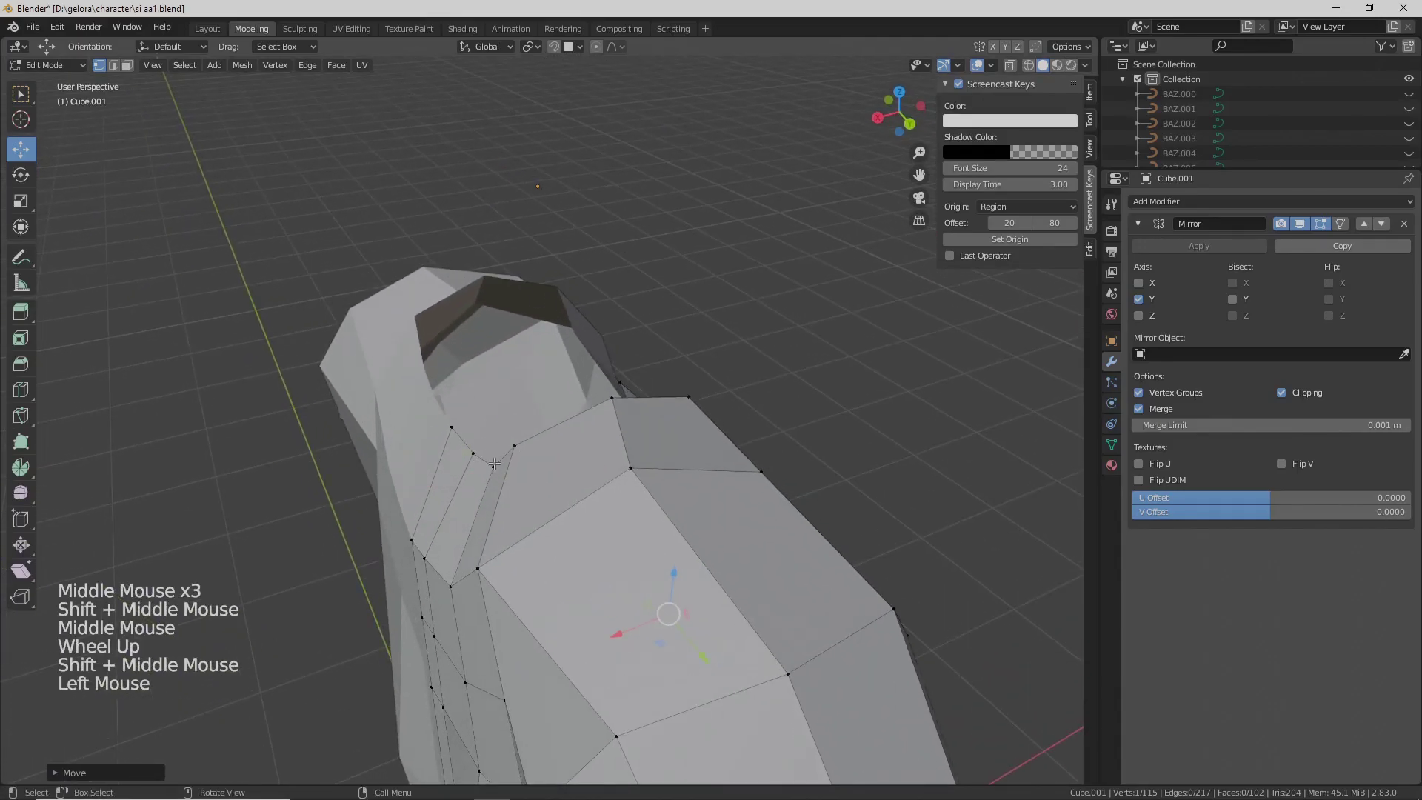
pyautogui.keyDown('shift'); pyautogui.click(466, 452); pyautogui.keyUp('shift')
pyautogui.click(430, 449)
pyautogui.moveTo(431, 449); pyautogui.dragTo(545, 457, button='middle')
pyautogui.click(418, 481)
# - Select further vertices on the front of the torso and shift them along X
pyautogui.click(640, 554)
pyautogui.keyDown('shift'); pyautogui.click(577, 544); pyautogui.keyUp('shift')
pyautogui.moveTo(571, 555); pyautogui.dragTo(693, 434, button='middle')
pyautogui.click(409, 597)
pyautogui.scroll(-2, 415, 593)
pyautogui.moveTo(697, 518); pyautogui.dragTo(504, 593, button='middle')
pyautogui.moveTo(504, 592); pyautogui.dragTo(480, 593)
pyautogui.moveTo(480, 593); pyautogui.dragTo(526, 437, button='middle')
# - Push a pair of torso vertices back along X and shift the front side edge of the hip along X
pyautogui.scroll(-2, 496, 400)
pyautogui.keyDown('shift'); pyautogui.moveTo(526, 437); pyautogui.dragTo(556, 550, button='middle'); pyautogui.keyUp('shift')
pyautogui.scroll(1, 541, 518)
pyautogui.click(538, 553)
pyautogui.keyDown('shift'); pyautogui.click(579, 554); pyautogui.keyUp('shift')
pyautogui.moveTo(499, 558); pyautogui.dragTo(523, 556)
pyautogui.keyDown('shift'); pyautogui.moveTo(606, 587); pyautogui.dragTo(614, 481, button='middle'); pyautogui.keyUp('shift')
pyautogui.moveTo(613, 482); pyautogui.dragTo(590, 443, button='middle')
pyautogui.moveTo(510, 410); pyautogui.dragTo(504, 405)
# - Select the edge loop around the top of the leg at the hip and move it down along Z
pyautogui.moveTo(632, 424); pyautogui.dragTo(668, 427, button='middle')
pyautogui.scroll(-2, 708, 456)
pyautogui.scroll(1, 685, 459)
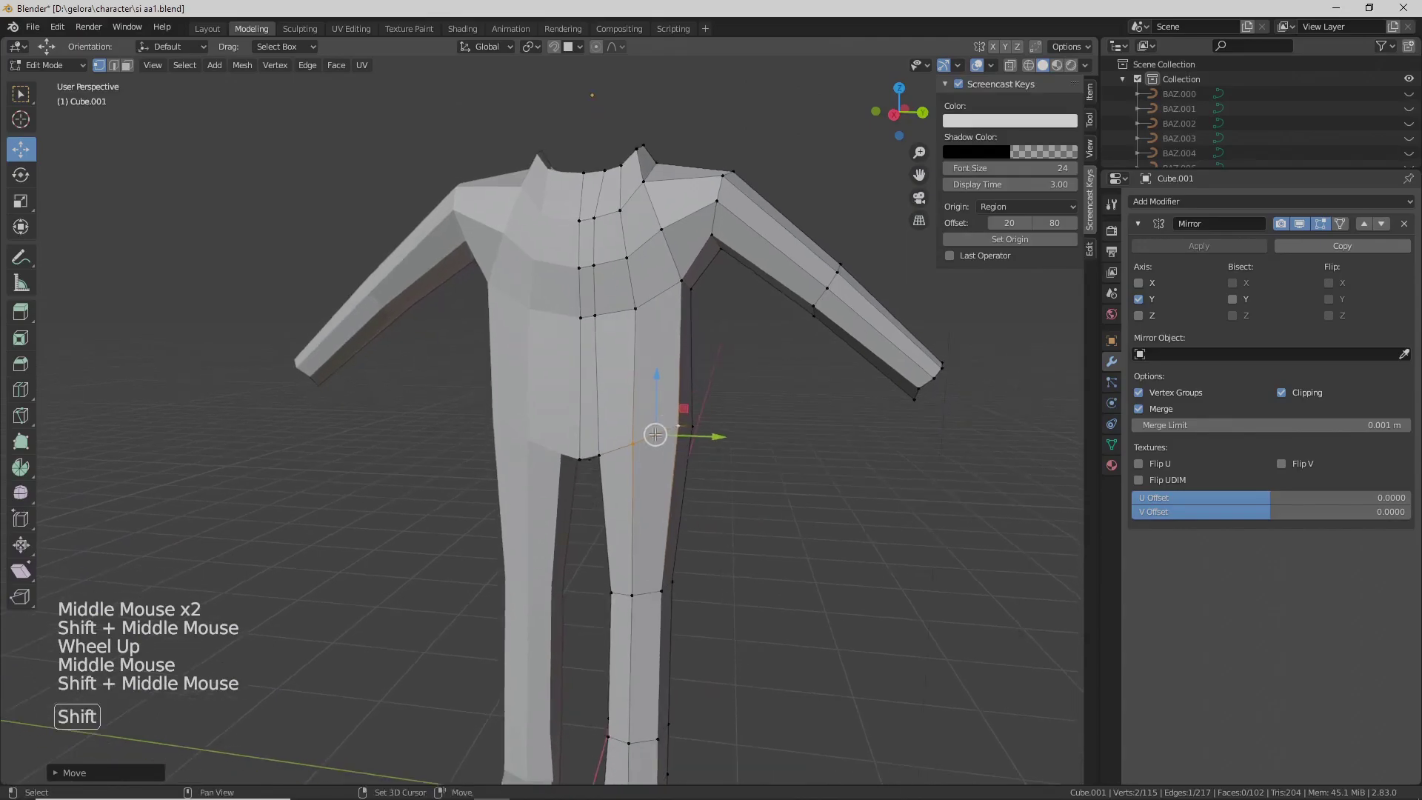
pyautogui.keyDown('alt'); pyautogui.keyDown('shift'); pyautogui.click(617, 440); pyautogui.keyUp('shift'); pyautogui.keyUp('alt')
pyautogui.moveTo(648, 383); pyautogui.dragTo(656, 363)
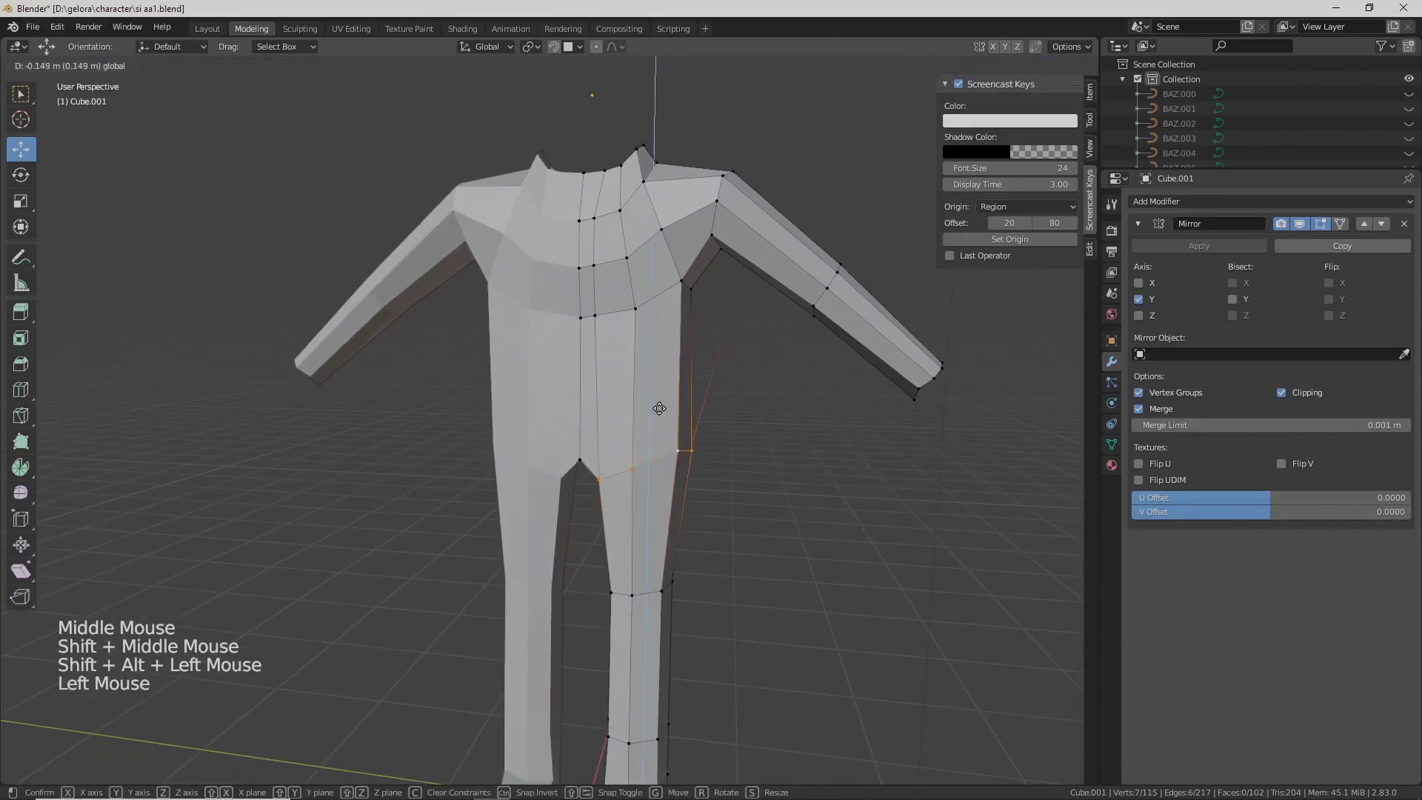
# - Select the three crotch vertices on the midline and move them down along Z to the inner leg's level
pyautogui.moveTo(648, 444); pyautogui.dragTo(613, 460, button='middle')
pyautogui.scroll(2, 613, 459)
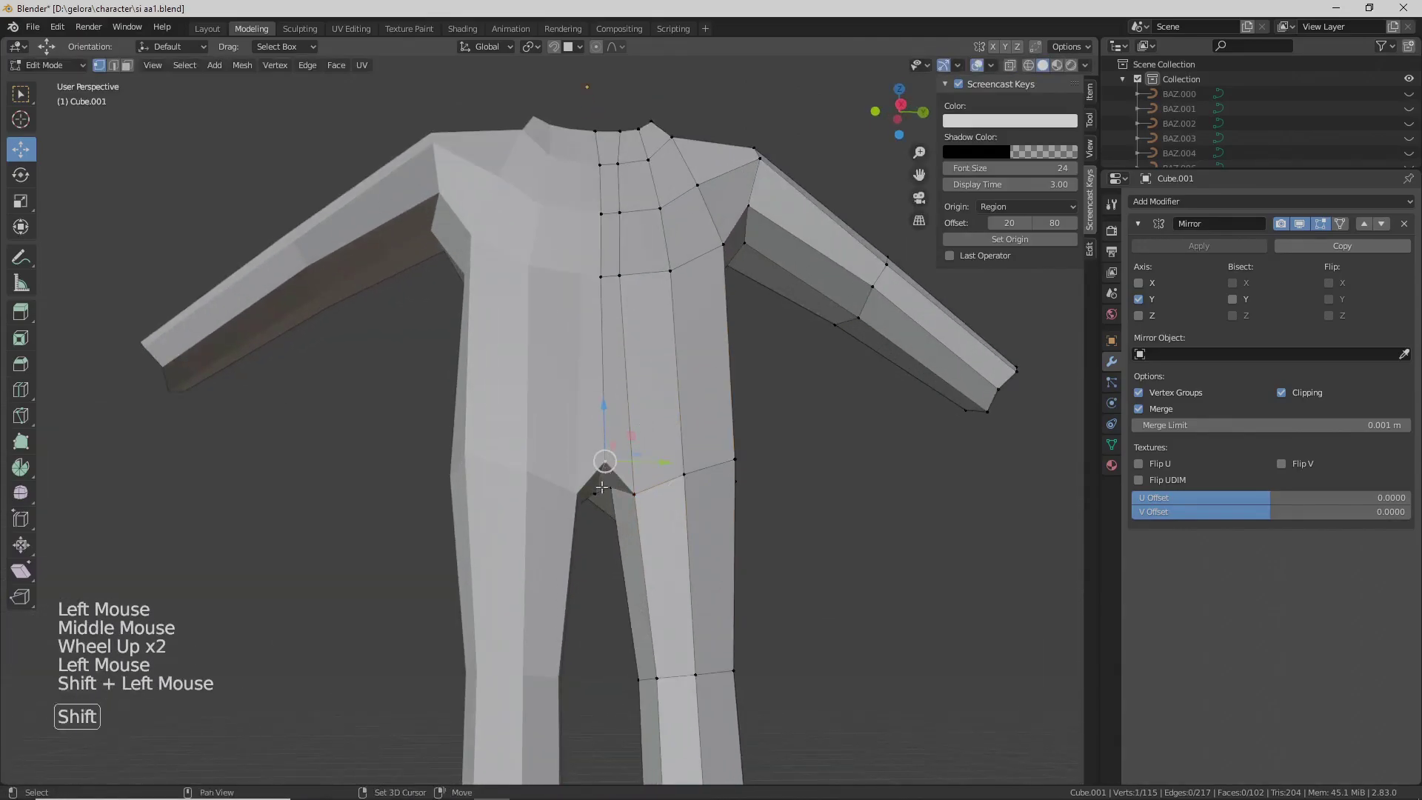
pyautogui.click(599, 423)
pyautogui.hotkey('ctrl', 'z')
pyautogui.moveTo(604, 440); pyautogui.dragTo(599, 456)
pyautogui.moveTo(598, 456); pyautogui.dragTo(719, 521, button='middle')
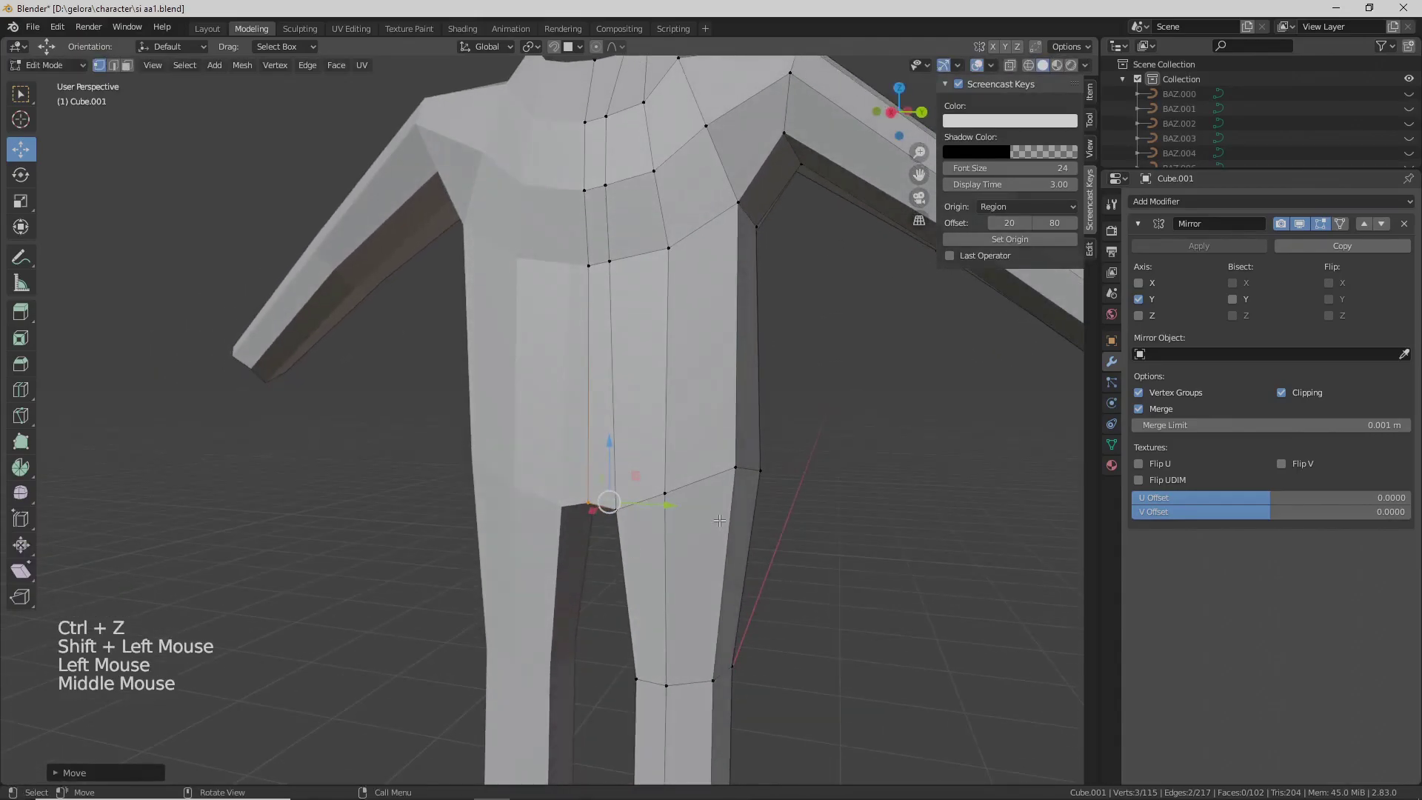
pyautogui.moveTo(609, 443); pyautogui.dragTo(608, 460)
# - Turn on X-ray, box-select the upper torso with the arm, leaving out the crotch, and raise it along Z
pyautogui.moveTo(608, 460); pyautogui.dragTo(667, 470, button='middle')
pyautogui.scroll(-2, 652, 467)
pyautogui.moveTo(667, 470); pyautogui.dragTo(496, 415, button='middle')
pyautogui.scroll(-1, 680, 470)
pyautogui.moveTo(496, 415); pyautogui.dragTo(470, 275, button='middle')
pyautogui.scroll(-2, 548, 356)
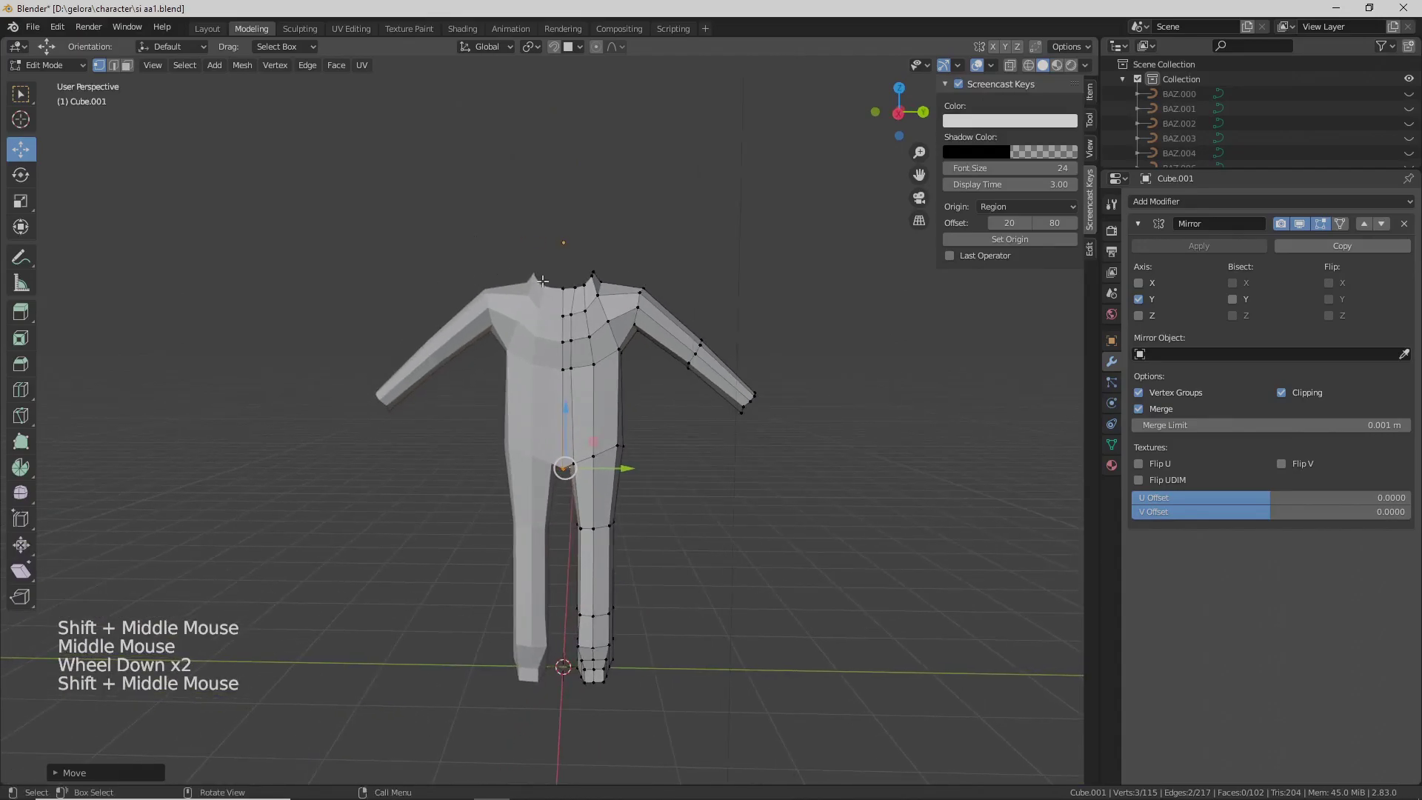
pyautogui.click(1009, 70)
pyautogui.press('b')
pyautogui.moveTo(504, 165); pyautogui.dragTo(822, 442)
pyautogui.click(597, 339)
pyautogui.hotkey('ctrl', 'z')
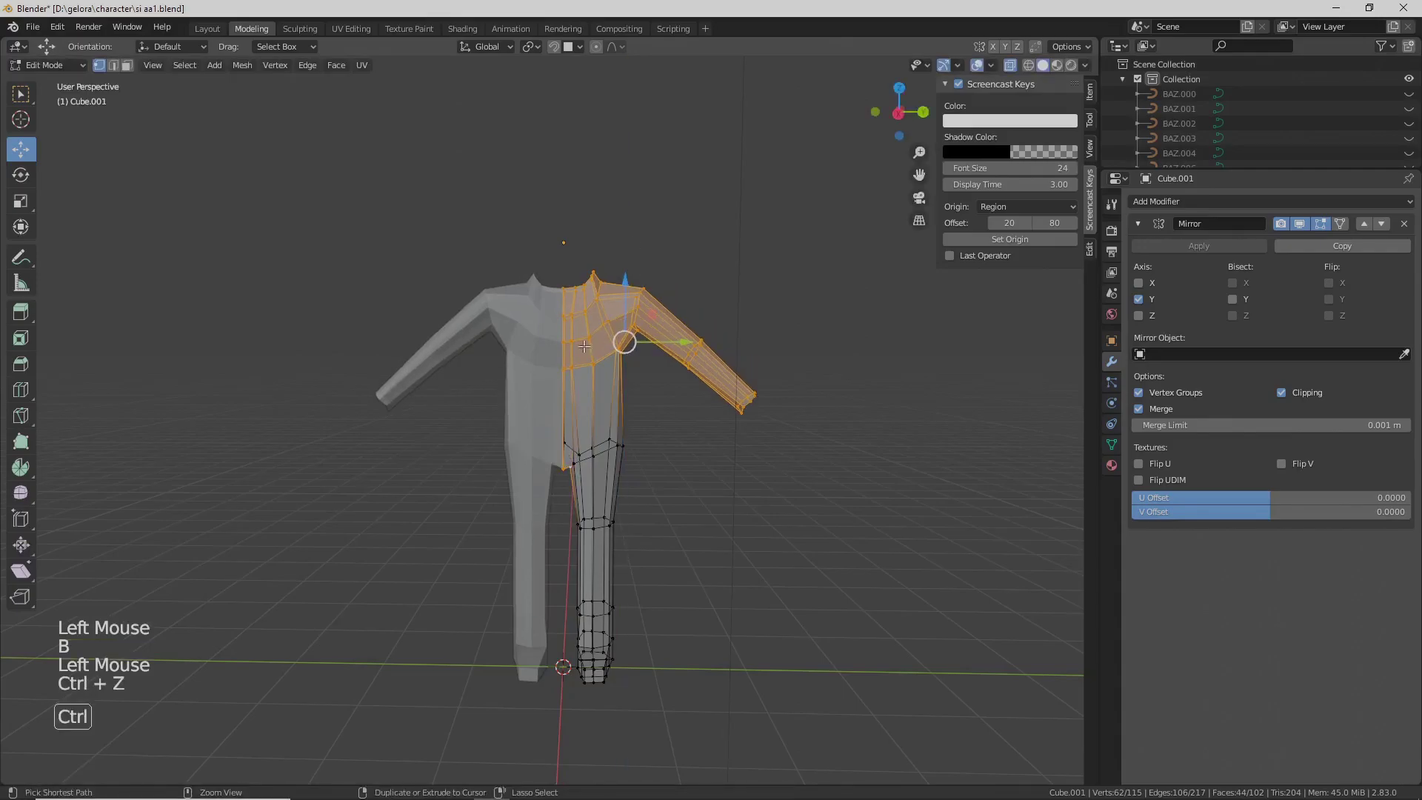
pyautogui.click(608, 351)
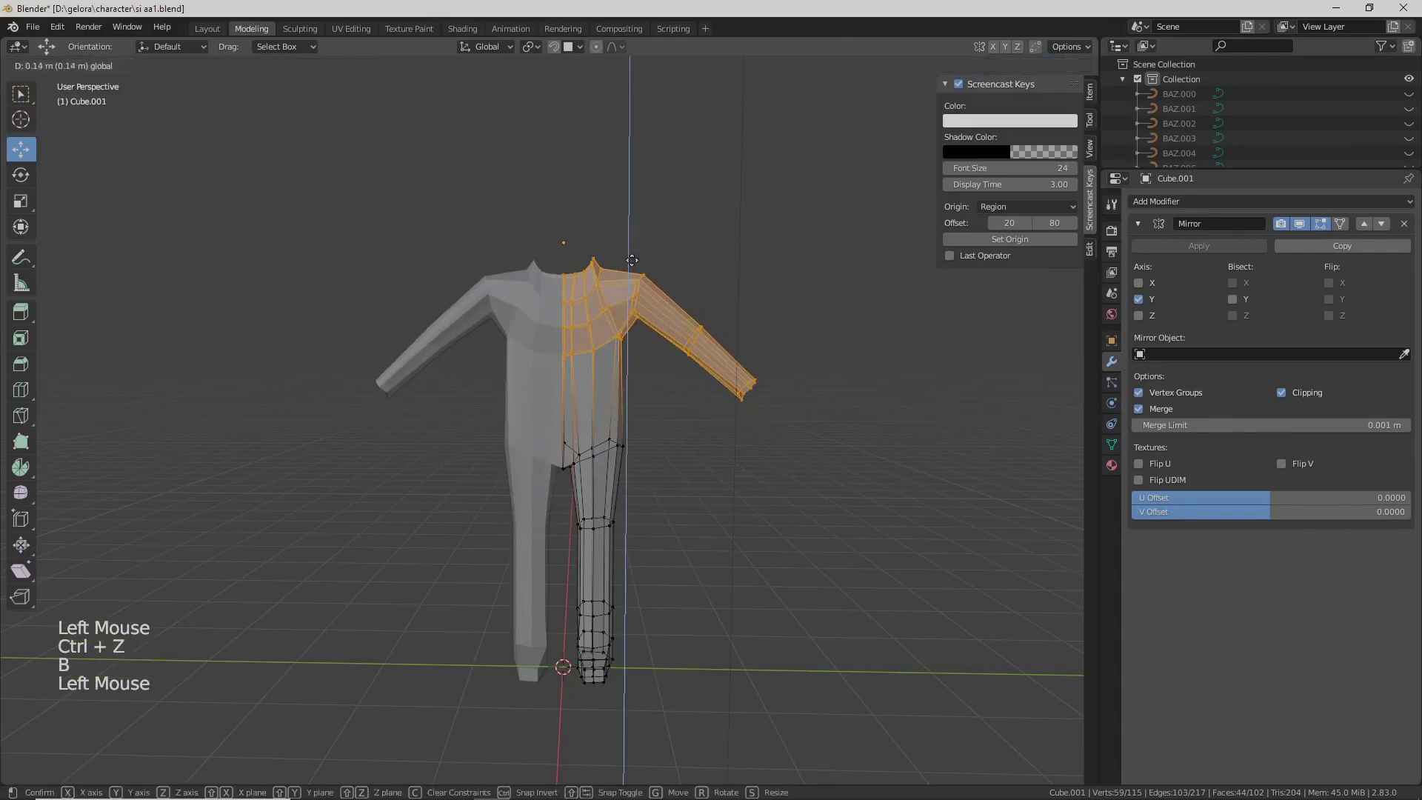
# - Lower the selected upper torso and arm slightly along Z
pyautogui.moveTo(608, 351); pyautogui.dragTo(531, 398, button='middle')
pyautogui.scroll(1, 567, 413)
pyautogui.scroll(1, 541, 404)
pyautogui.moveTo(503, 159); pyautogui.dragTo(511, 189)
# - Add an edge loop around the lower torso just above the hip and move it slightly down
pyautogui.moveTo(511, 188); pyautogui.dragTo(570, 420, button='middle')
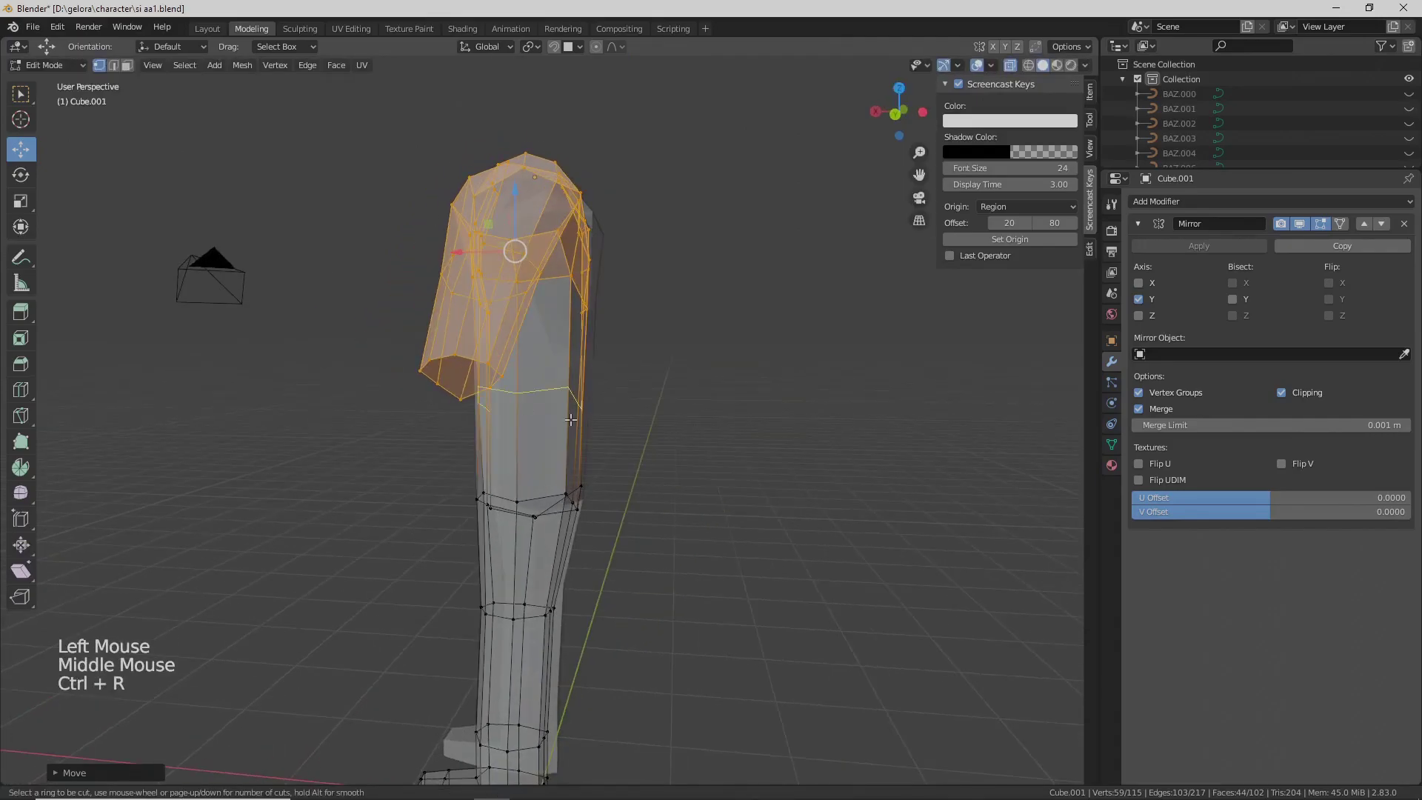
pyautogui.click(570, 420)
pyautogui.click(549, 474)
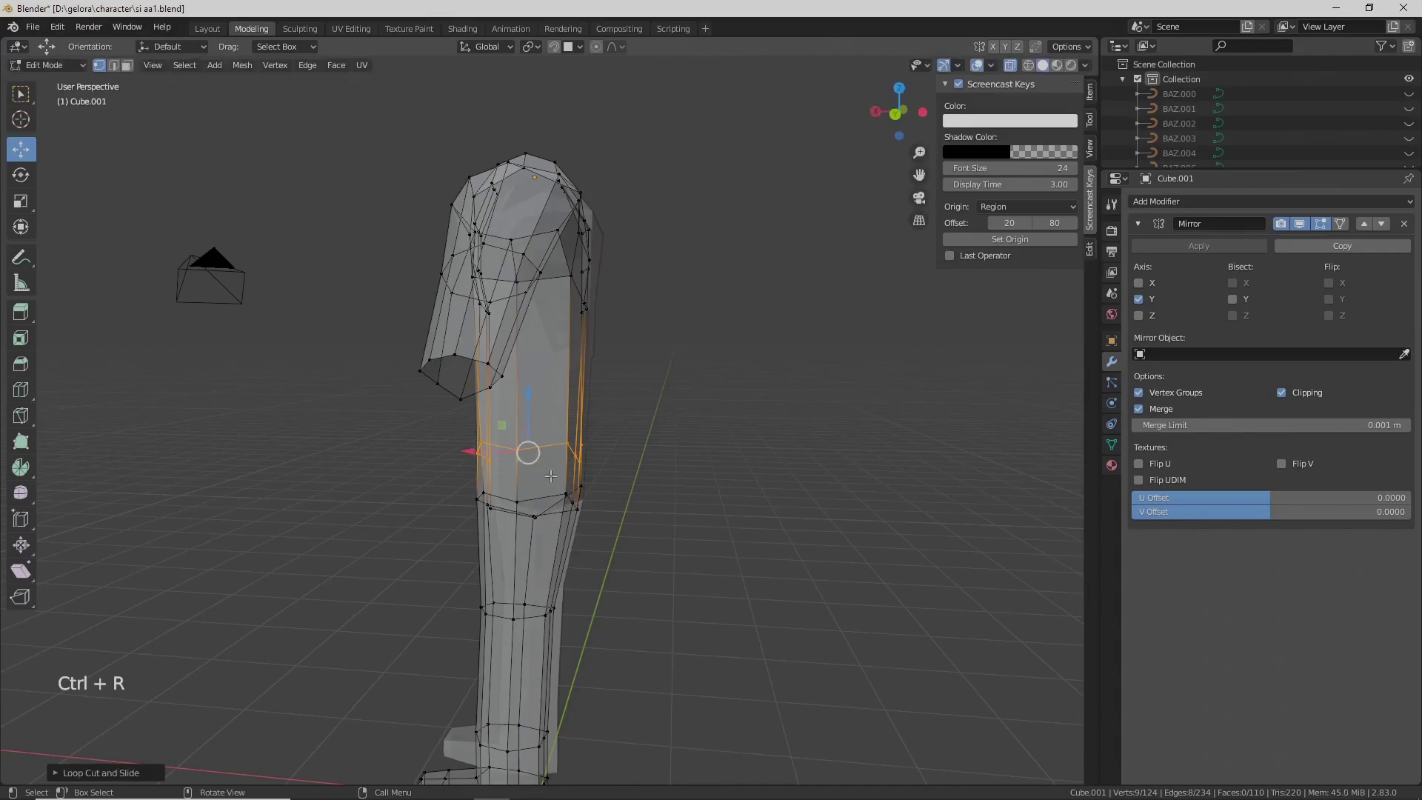
pyautogui.moveTo(559, 433); pyautogui.dragTo(495, 373, button='middle')
pyautogui.scroll(2, 496, 374)
pyautogui.moveTo(494, 372); pyautogui.dragTo(494, 388)
# - Add two more torso edge loops, raising one toward the waist along Z and placing the other between it and the lower loop
pyautogui.moveTo(494, 388); pyautogui.dragTo(552, 400, button='middle')
pyautogui.scroll(1, 569, 431)
pyautogui.moveTo(510, 315); pyautogui.dragTo(524, 233)
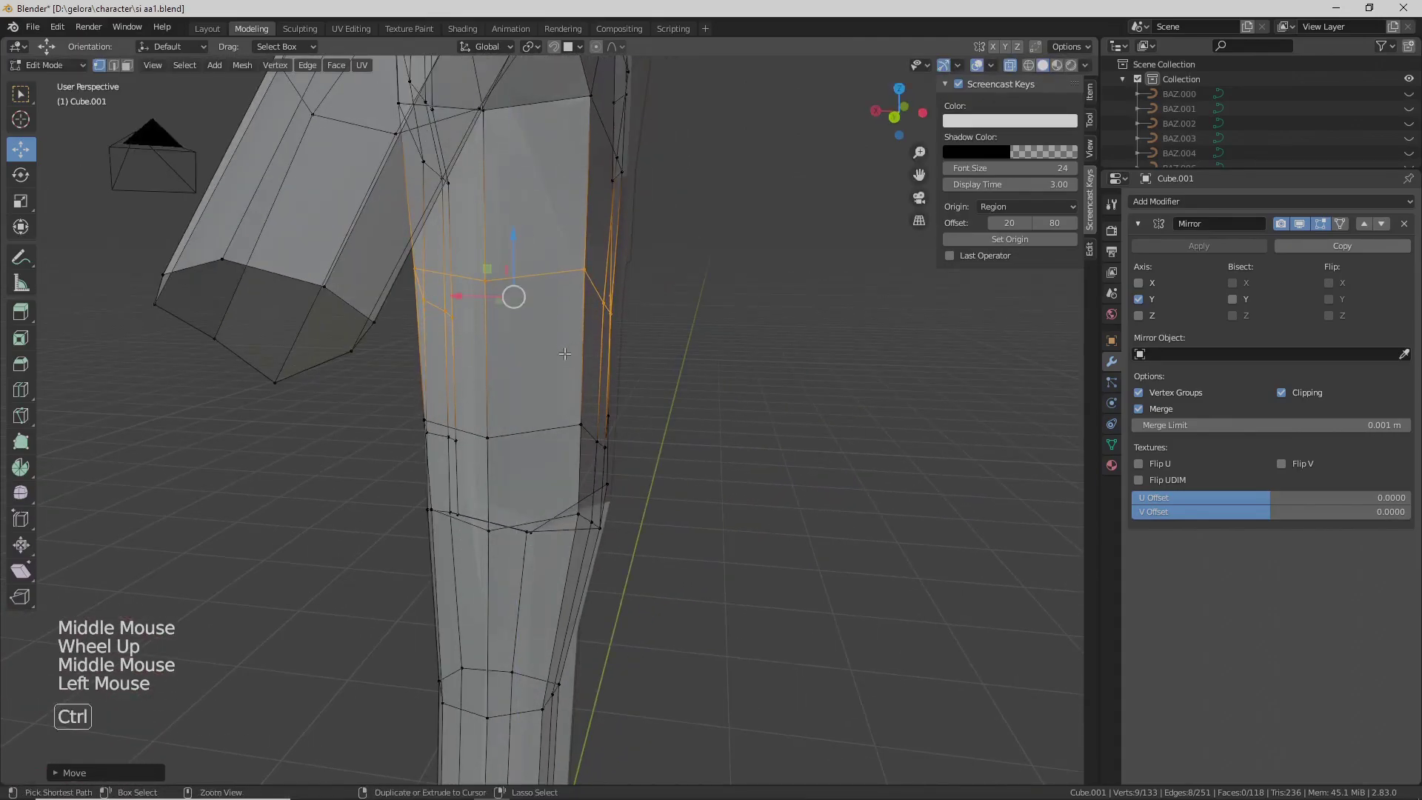
pyautogui.moveTo(573, 378); pyautogui.dragTo(596, 377, button='middle')
pyautogui.scroll(1, 612, 376)
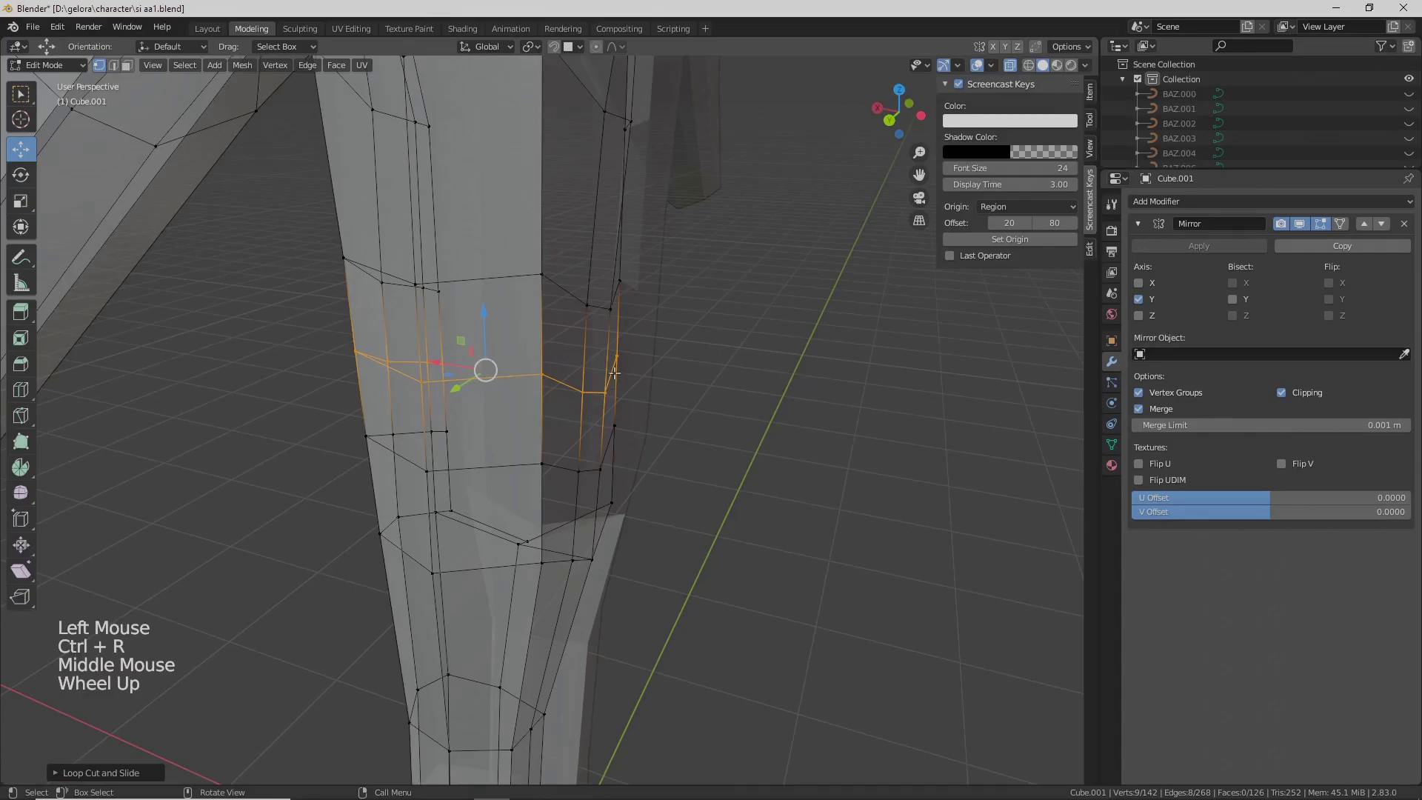
# - Shift the rear vertices of the lower torso loops along X to shape the buttocks, and turn X-ray off
pyautogui.click(550, 391)
pyautogui.hotkey('ctrl', 'z')
pyautogui.moveTo(561, 374); pyautogui.dragTo(585, 409)
pyautogui.middleClick(585, 409)
pyautogui.moveTo(584, 408)
pyautogui.keyDown('shift'); pyautogui.mouseDown(button='middle')
pyautogui.moveTo(613, 399)
pyautogui.moveTo(604, 418)
pyautogui.mouseUp(button='middle'); pyautogui.keyUp('shift')
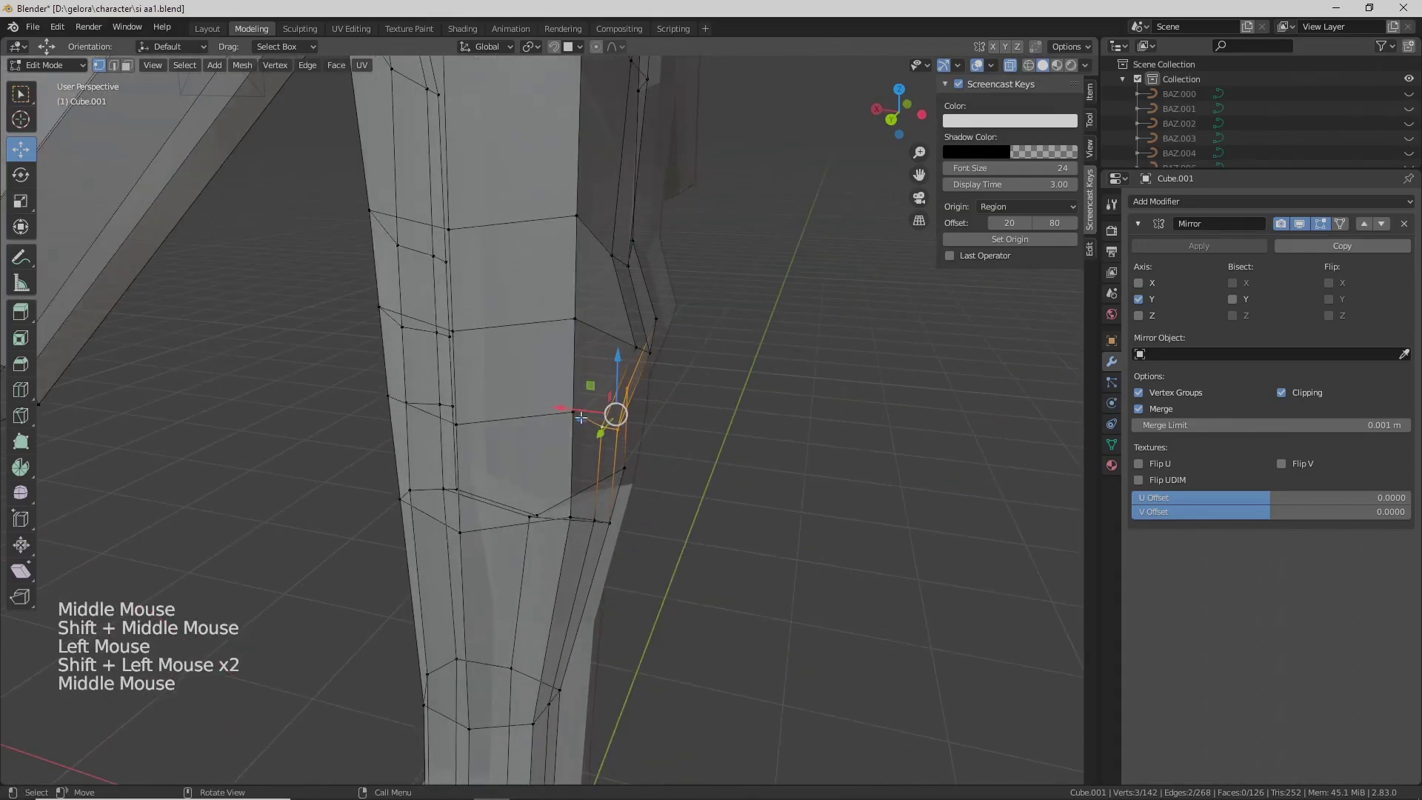
pyautogui.moveTo(603, 418); pyautogui.dragTo(611, 413)
pyautogui.scroll(-1, 622, 403)
pyautogui.moveTo(622, 403); pyautogui.dragTo(725, 409, button='middle')
pyautogui.scroll(-2, 651, 377)
pyautogui.scroll(-1, 733, 405)
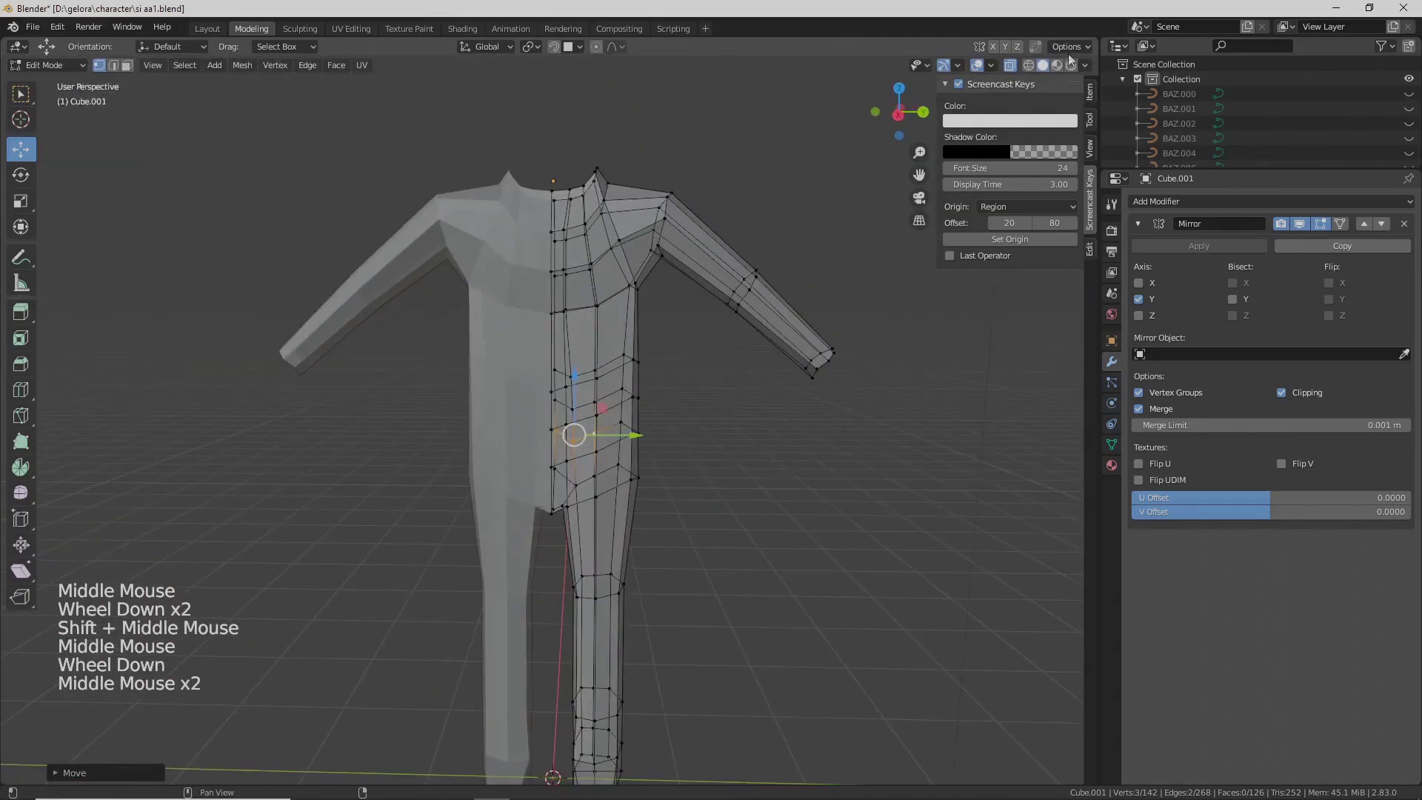
pyautogui.click(1009, 68)
# - Move the four front belly vertices beside the midline forward along X
pyautogui.scroll(-1, 714, 278)
pyautogui.keyDown('shift'); pyautogui.moveTo(713, 278); pyautogui.dragTo(586, 329, button='middle'); pyautogui.keyUp('shift')
pyautogui.scroll(1, 681, 346)
pyautogui.scroll(1, 622, 346)
pyautogui.scroll(-2, 614, 329)
pyautogui.scroll(1, 597, 326)
pyautogui.keyDown('shift'); pyautogui.moveTo(585, 330); pyautogui.dragTo(561, 403, button='middle'); pyautogui.keyUp('shift')
pyautogui.scroll(1, 563, 337)
pyautogui.moveTo(562, 404); pyautogui.dragTo(565, 435, button='middle')
pyautogui.scroll(1, 519, 333)
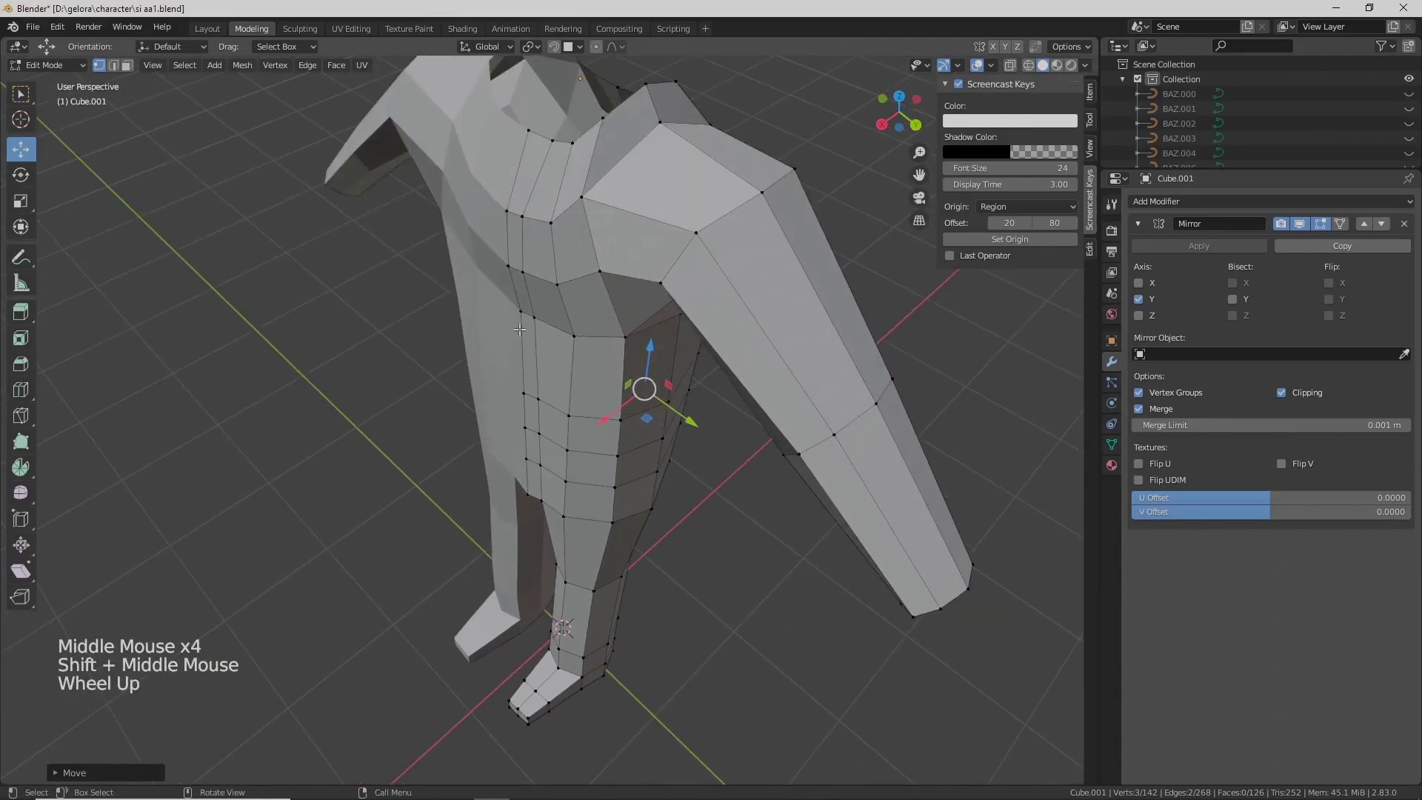
pyautogui.click(485, 463)
pyautogui.moveTo(489, 450); pyautogui.dragTo(483, 454)
pyautogui.click(530, 501)
pyautogui.click(491, 507)
pyautogui.scroll(1, 556, 357)
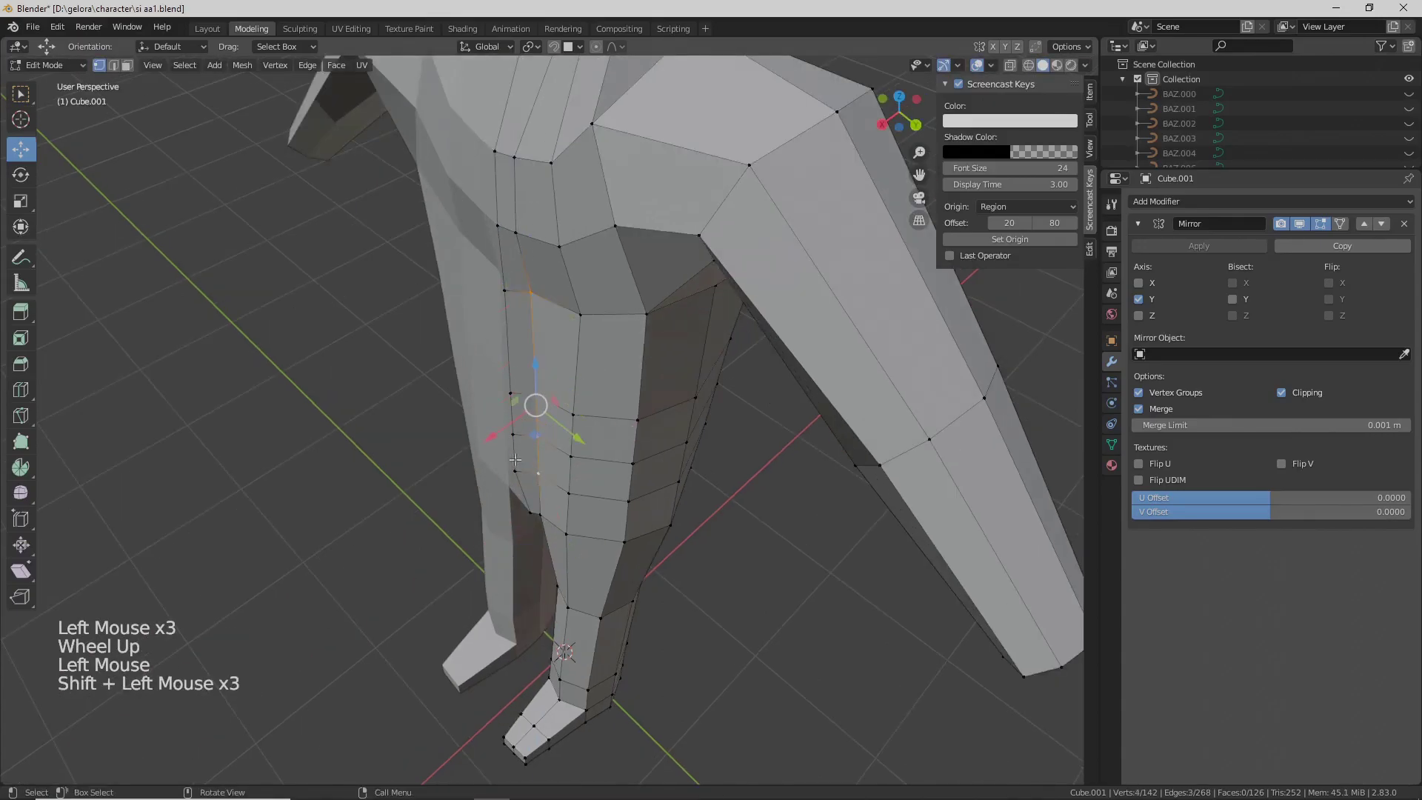
pyautogui.moveTo(494, 438); pyautogui.dragTo(473, 440)
# - Move the three vertices in the neighbouring front column, from chest to waist, forward along X
pyautogui.moveTo(475, 434); pyautogui.dragTo(497, 372, button='middle')
pyautogui.scroll(-2, 530, 303)
pyautogui.moveTo(534, 295); pyautogui.dragTo(497, 265, button='middle')
pyautogui.moveTo(498, 265); pyautogui.dragTo(539, 326, button='middle')
pyautogui.moveTo(540, 326); pyautogui.dragTo(591, 331, button='middle')
pyautogui.scroll(1, 583, 328)
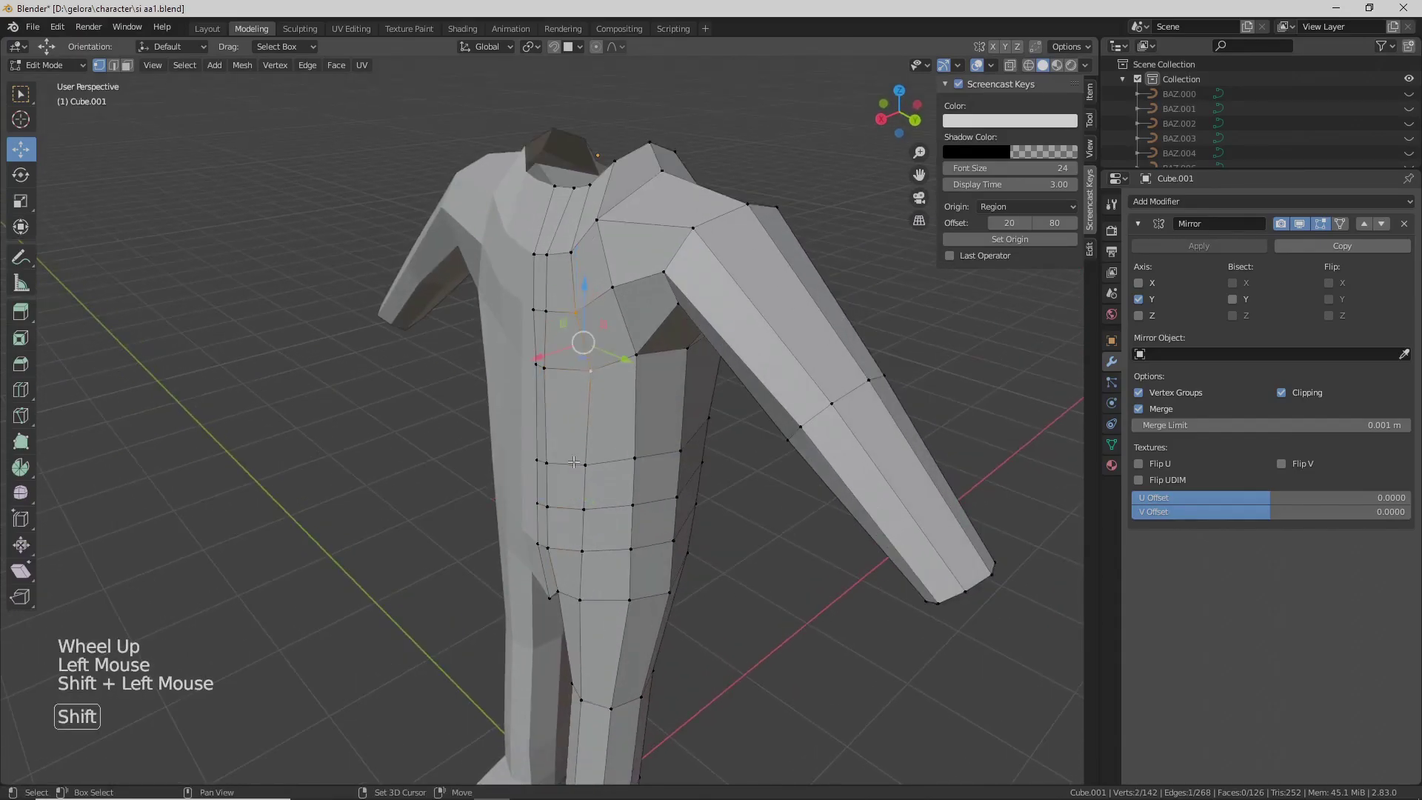
pyautogui.click(582, 386)
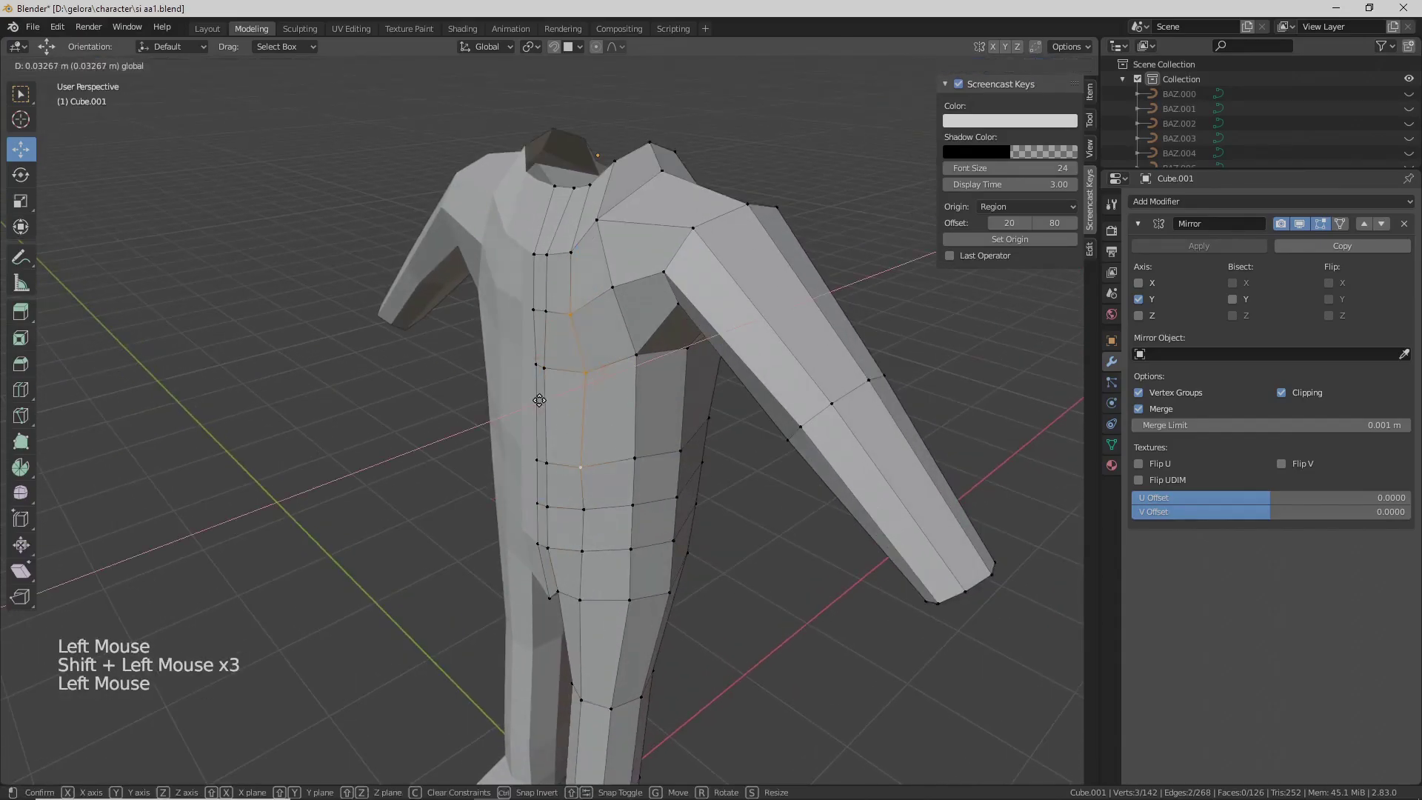
# - Move the chest vertex on the midline forward along X
pyautogui.moveTo(581, 389); pyautogui.dragTo(548, 363, button='middle')
pyautogui.scroll(1, 548, 361)
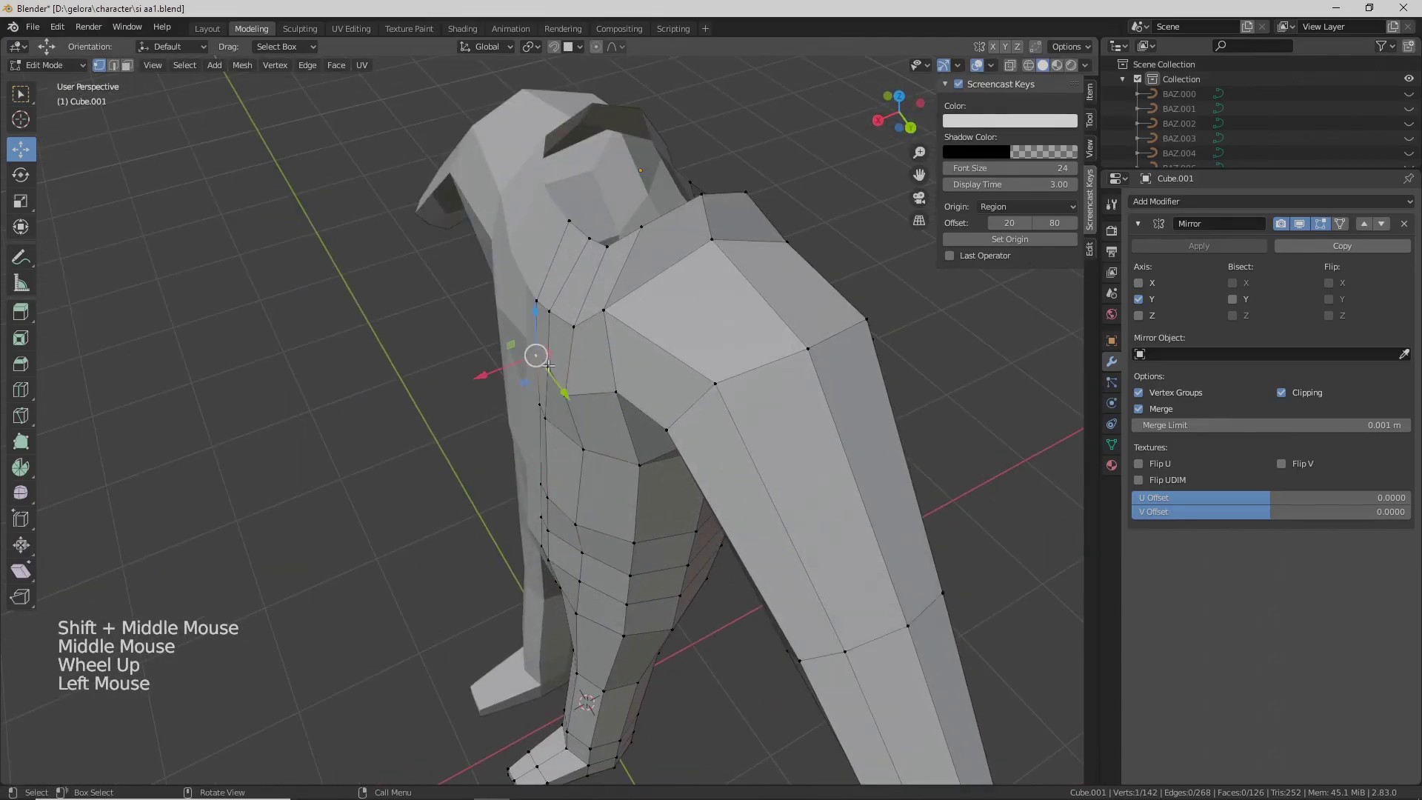
pyautogui.moveTo(524, 371); pyautogui.dragTo(504, 373)
# - Select the chest vertices beside the midline and nudge them slightly outward along Y
pyautogui.moveTo(504, 373); pyautogui.dragTo(600, 315, button='middle')
pyautogui.scroll(-2, 563, 348)
pyautogui.keyDown('shift'); pyautogui.moveTo(600, 315); pyautogui.dragTo(608, 376, button='middle'); pyautogui.keyUp('shift')
pyautogui.scroll(1, 607, 376)
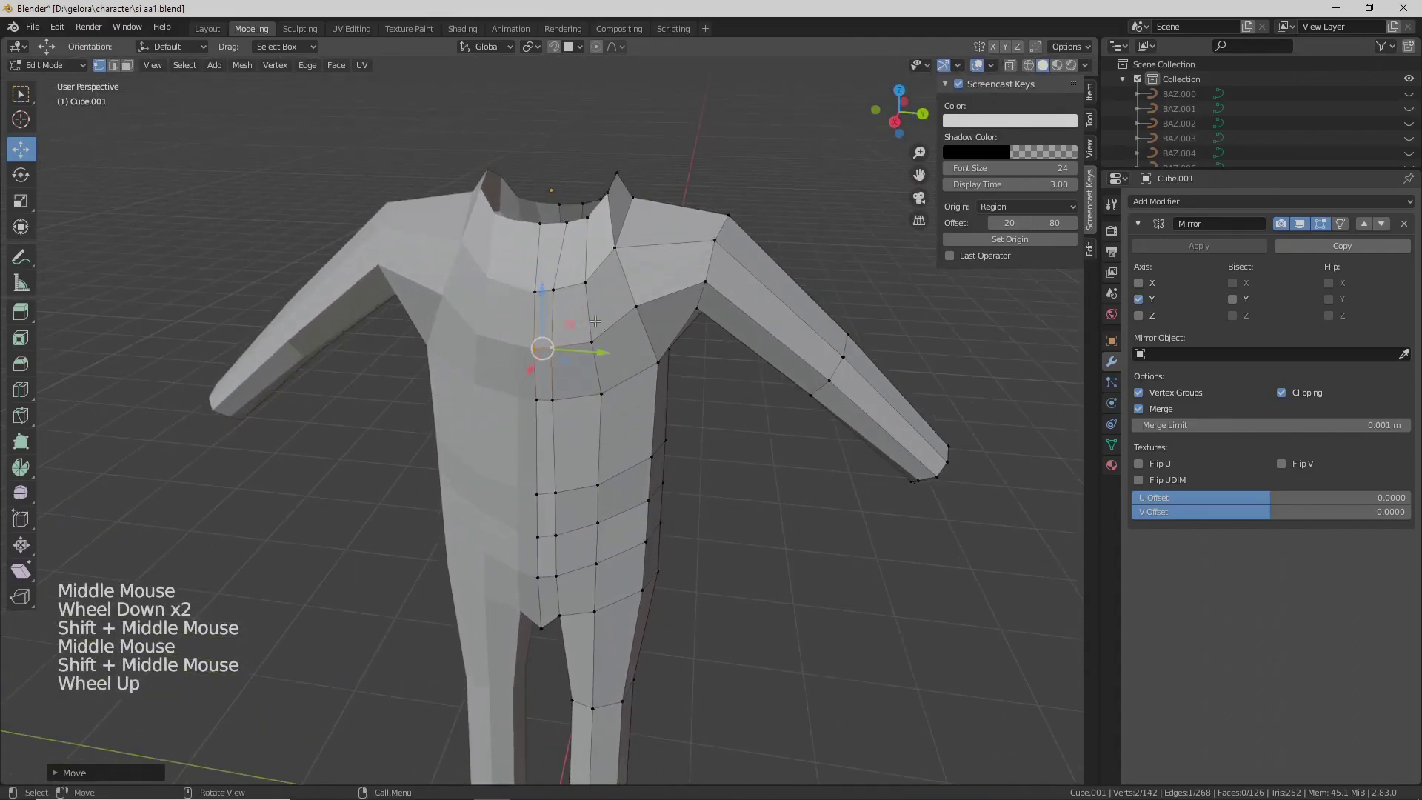
pyautogui.click(555, 291)
pyautogui.keyDown('shift'); pyautogui.click(553, 348); pyautogui.keyUp('shift')
pyautogui.moveTo(619, 356); pyautogui.dragTo(621, 356)
# - Select the three belly vertices beside the midline and nudge them slightly outward along Y
pyautogui.keyDown('shift'); pyautogui.moveTo(558, 485); pyautogui.dragTo(580, 393, button='middle'); pyautogui.keyUp('shift')
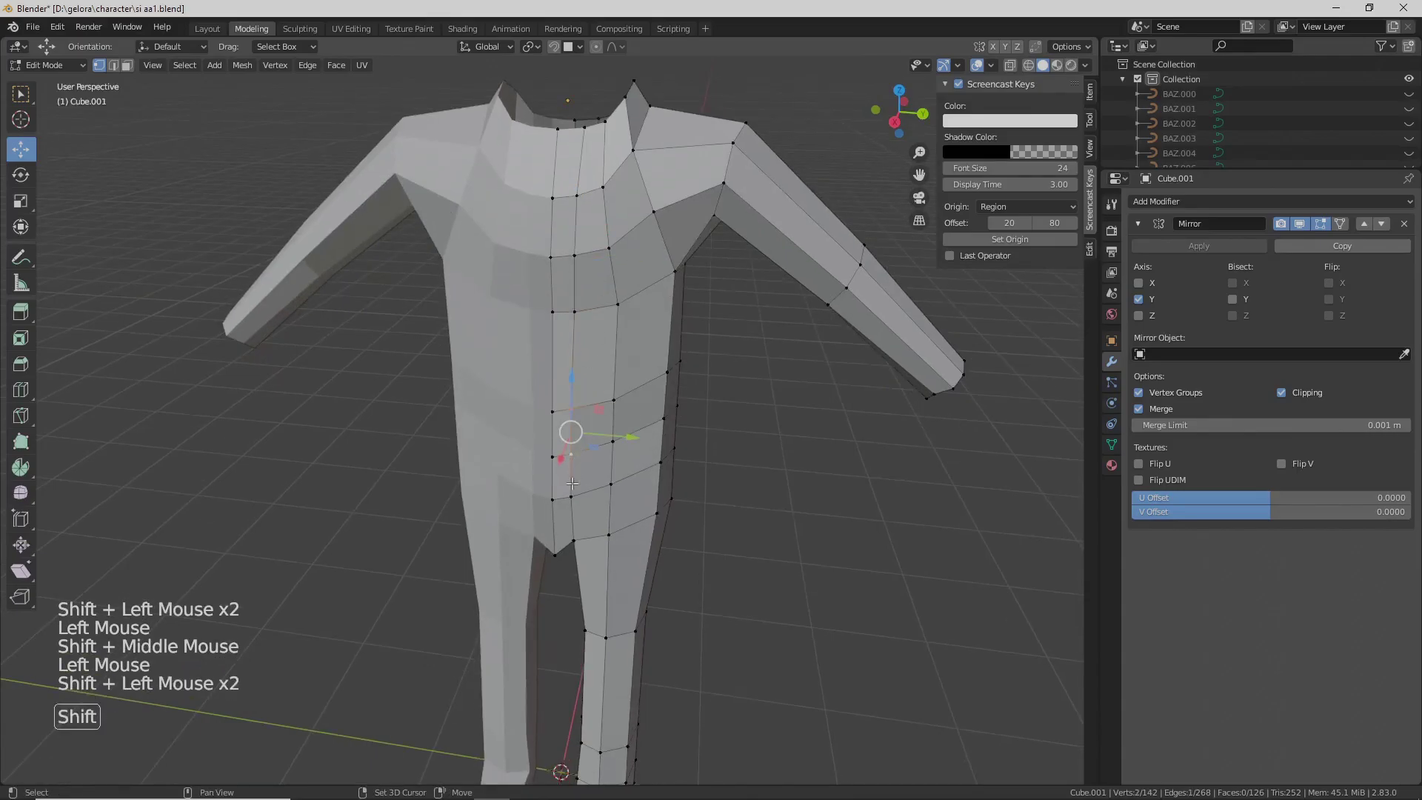
pyautogui.moveTo(635, 458); pyautogui.dragTo(636, 458)
# - Select the two upper-back vertices beside the spine and nudge them along Y
pyautogui.moveTo(635, 458); pyautogui.dragTo(652, 415, button='middle')
pyautogui.scroll(-2, 659, 348)
pyautogui.keyDown('shift'); pyautogui.moveTo(659, 348); pyautogui.dragTo(655, 326, button='middle'); pyautogui.keyUp('shift')
pyautogui.moveTo(655, 326); pyautogui.dragTo(495, 323, button='middle')
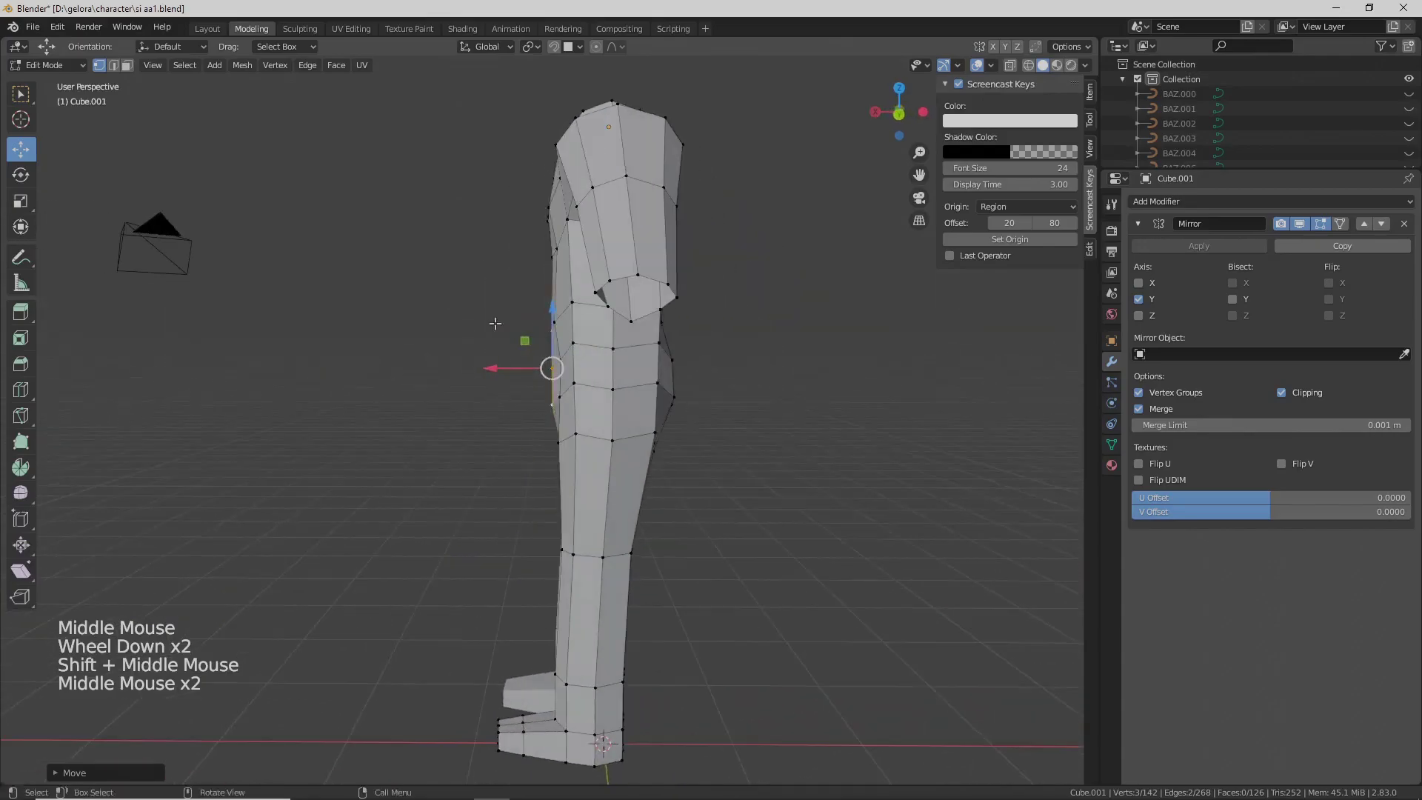
pyautogui.keyDown('shift'); pyautogui.moveTo(589, 352); pyautogui.dragTo(578, 326, button='middle'); pyautogui.keyUp('shift')
pyautogui.moveTo(577, 326); pyautogui.dragTo(539, 304, button='middle')
pyautogui.scroll(1, 518, 356)
pyautogui.keyDown('shift'); pyautogui.click(528, 347); pyautogui.keyUp('shift')
pyautogui.moveTo(502, 332); pyautogui.dragTo(497, 326)
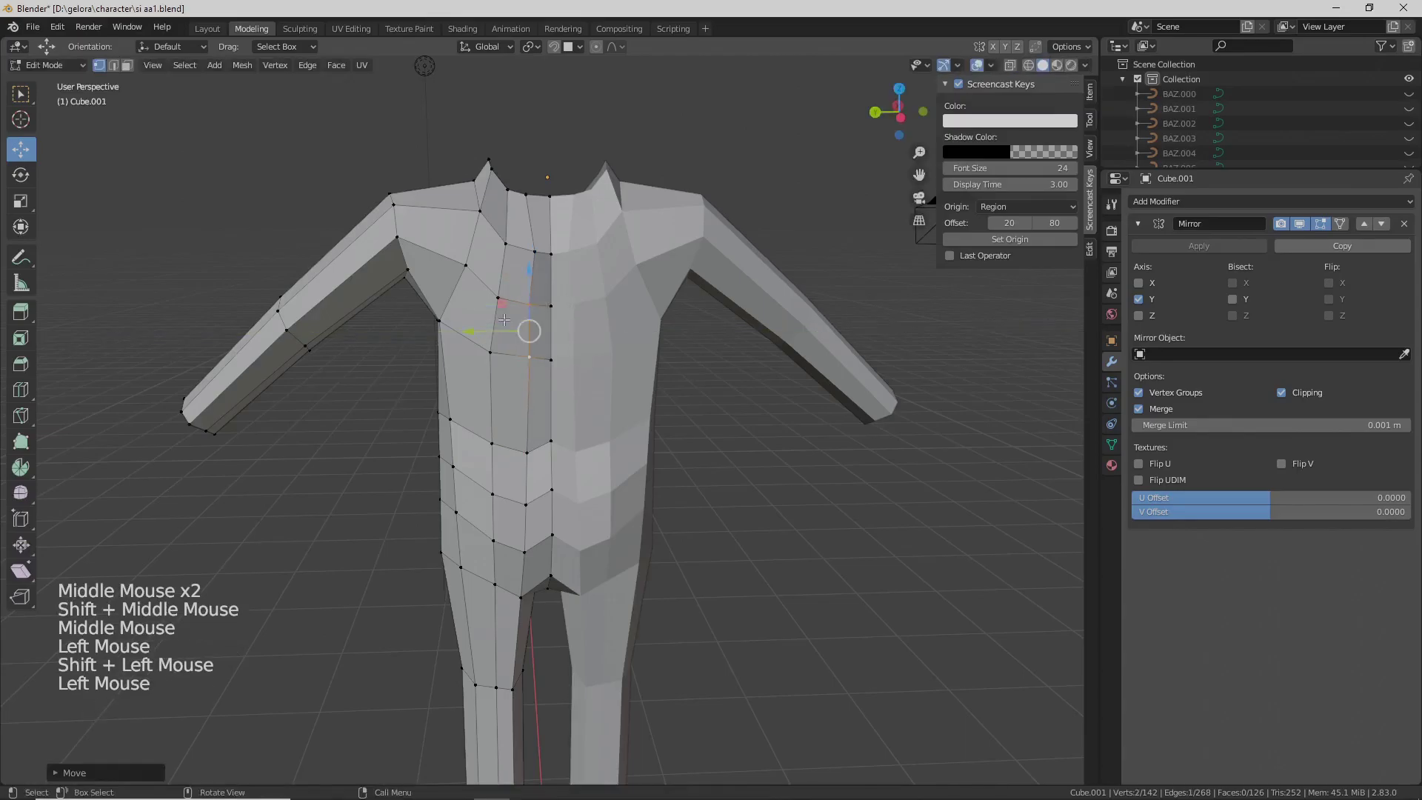
# - Nudge the upper-back vertex beside the spine, then shift the midline lower-back vertex slightly down along Z
pyautogui.moveTo(506, 258); pyautogui.dragTo(493, 267)
pyautogui.keyDown('shift'); pyautogui.moveTo(546, 349); pyautogui.dragTo(589, 262, button='middle'); pyautogui.keyUp('shift')
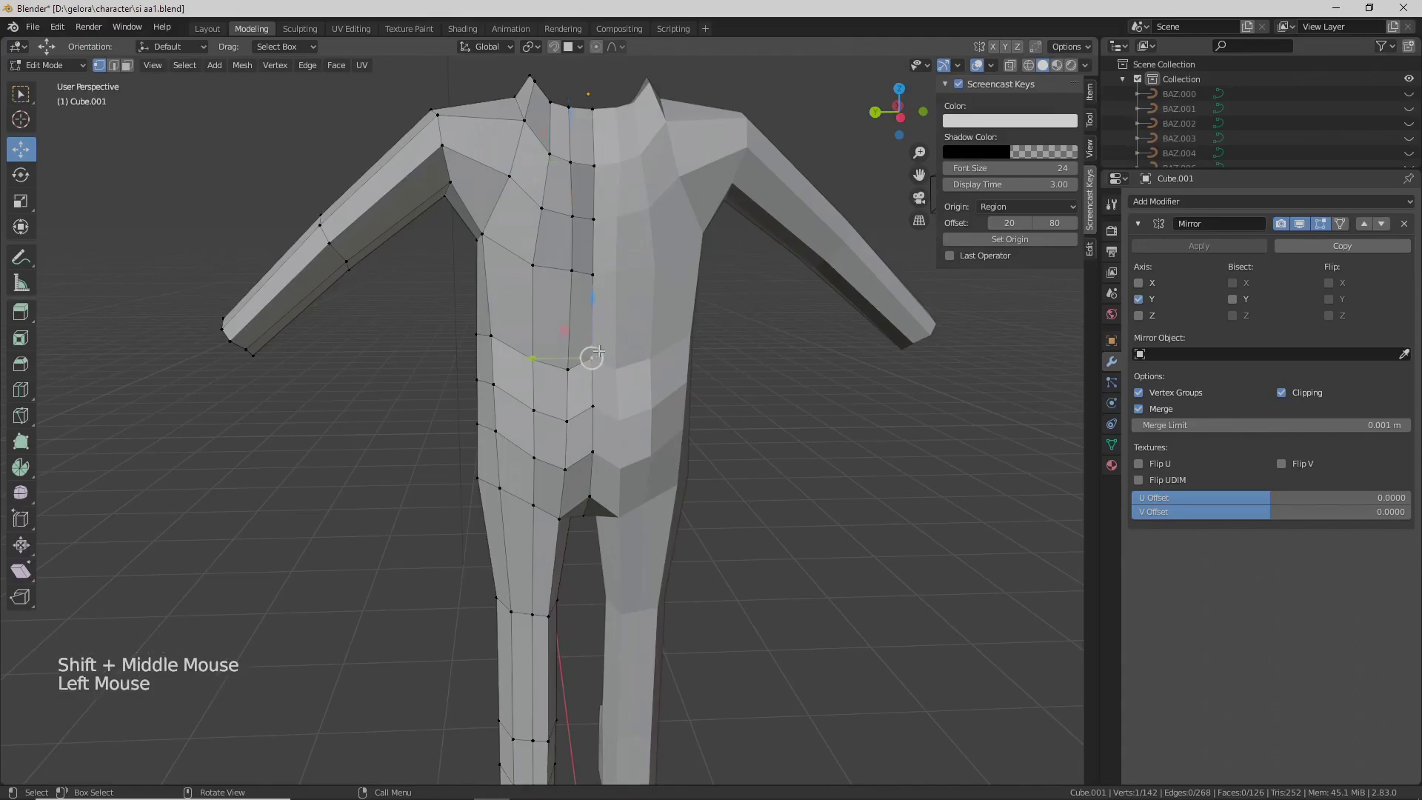
pyautogui.moveTo(599, 290); pyautogui.dragTo(602, 306)
# - Select the three vertices under the buttock and nudge them slightly along X
pyautogui.moveTo(602, 307); pyautogui.dragTo(671, 360, button='middle')
pyautogui.scroll(1, 608, 366)
pyautogui.scroll(-2, 737, 337)
pyautogui.moveTo(671, 360); pyautogui.dragTo(642, 448, button='middle')
pyautogui.scroll(2, 642, 448)
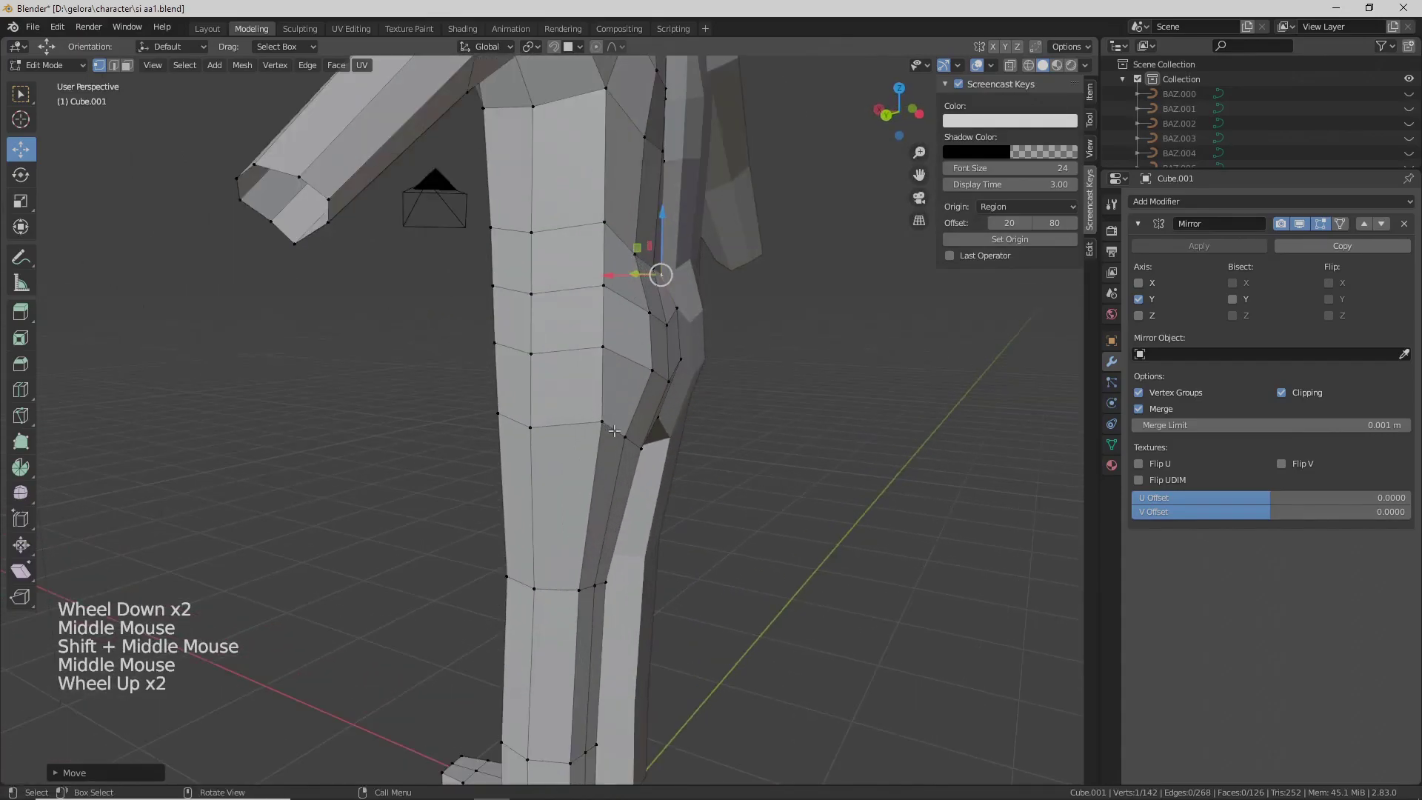
pyautogui.click(642, 449)
pyautogui.keyDown('shift'); pyautogui.click(608, 429); pyautogui.keyUp('shift')
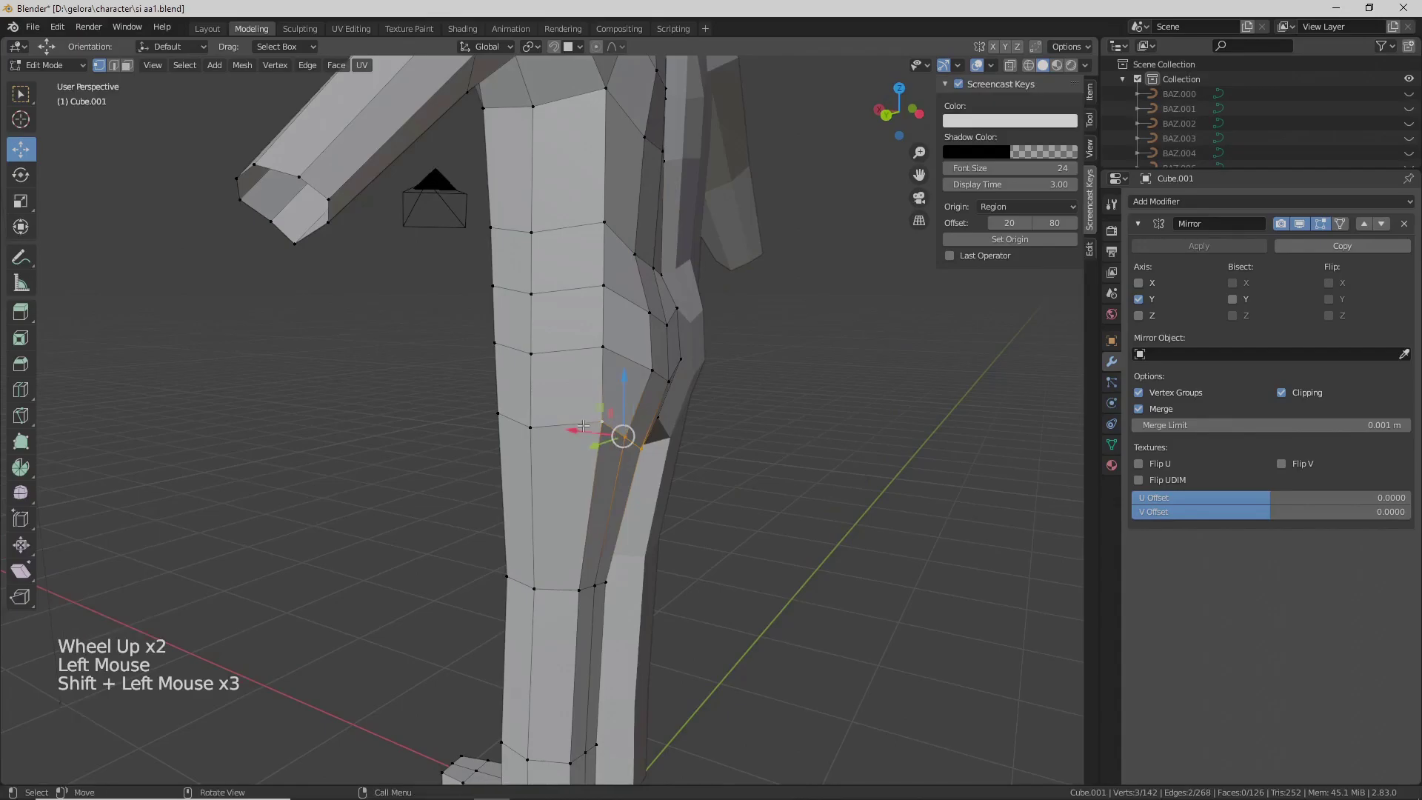
pyautogui.moveTo(584, 426); pyautogui.dragTo(593, 427)
# - Examine the body's silhouette in the Right and Front orthographic views and in Object Mode
pyautogui.scroll(-1, 593, 427)
pyautogui.moveTo(592, 428); pyautogui.dragTo(637, 385, button='middle')
pyautogui.scroll(-2, 608, 407)
pyautogui.moveTo(637, 385)
pyautogui.mouseDown(button='middle')
pyautogui.moveTo(664, 358)
pyautogui.moveTo(658, 371)
pyautogui.mouseUp(button='middle')
pyautogui.press('`')
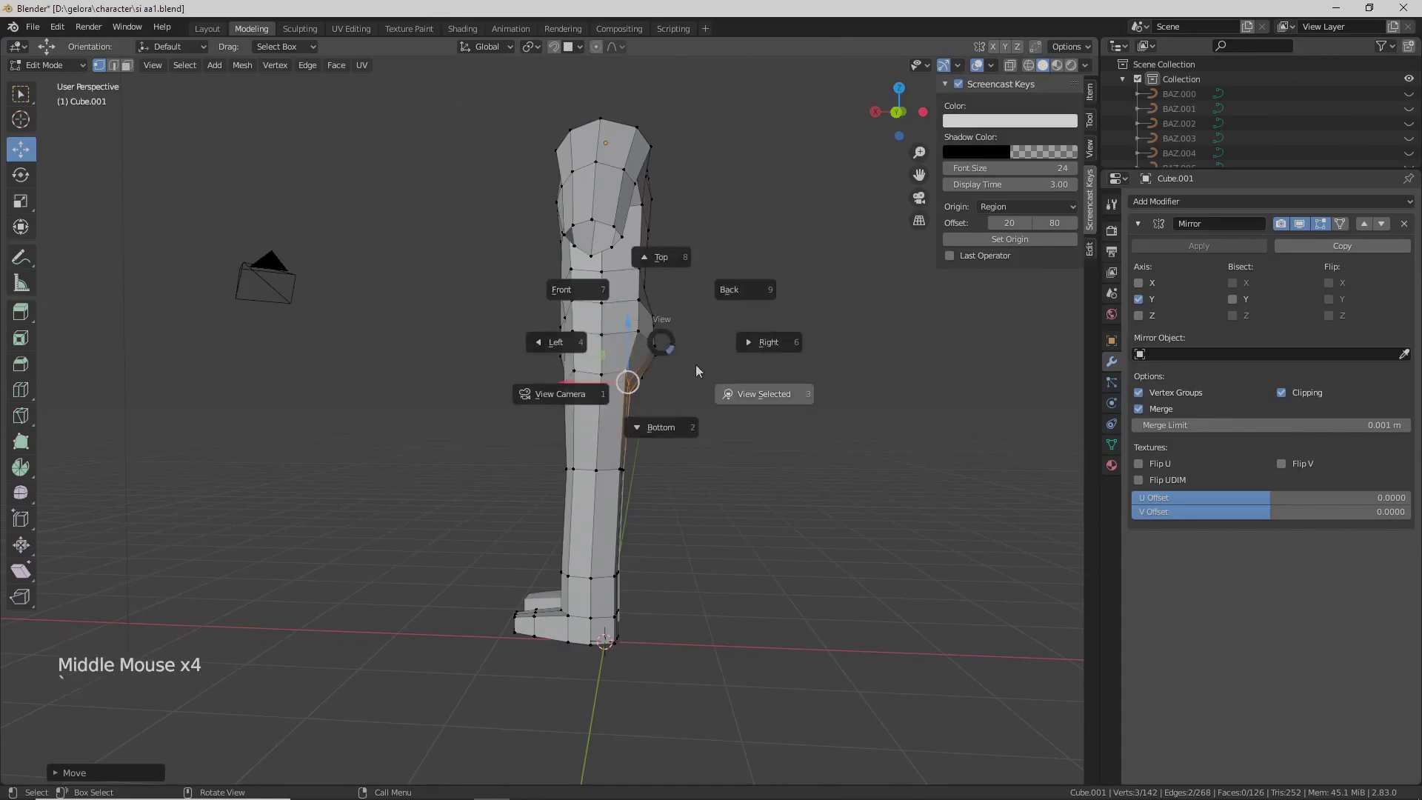
pyautogui.click(770, 345)
pyautogui.press('`')
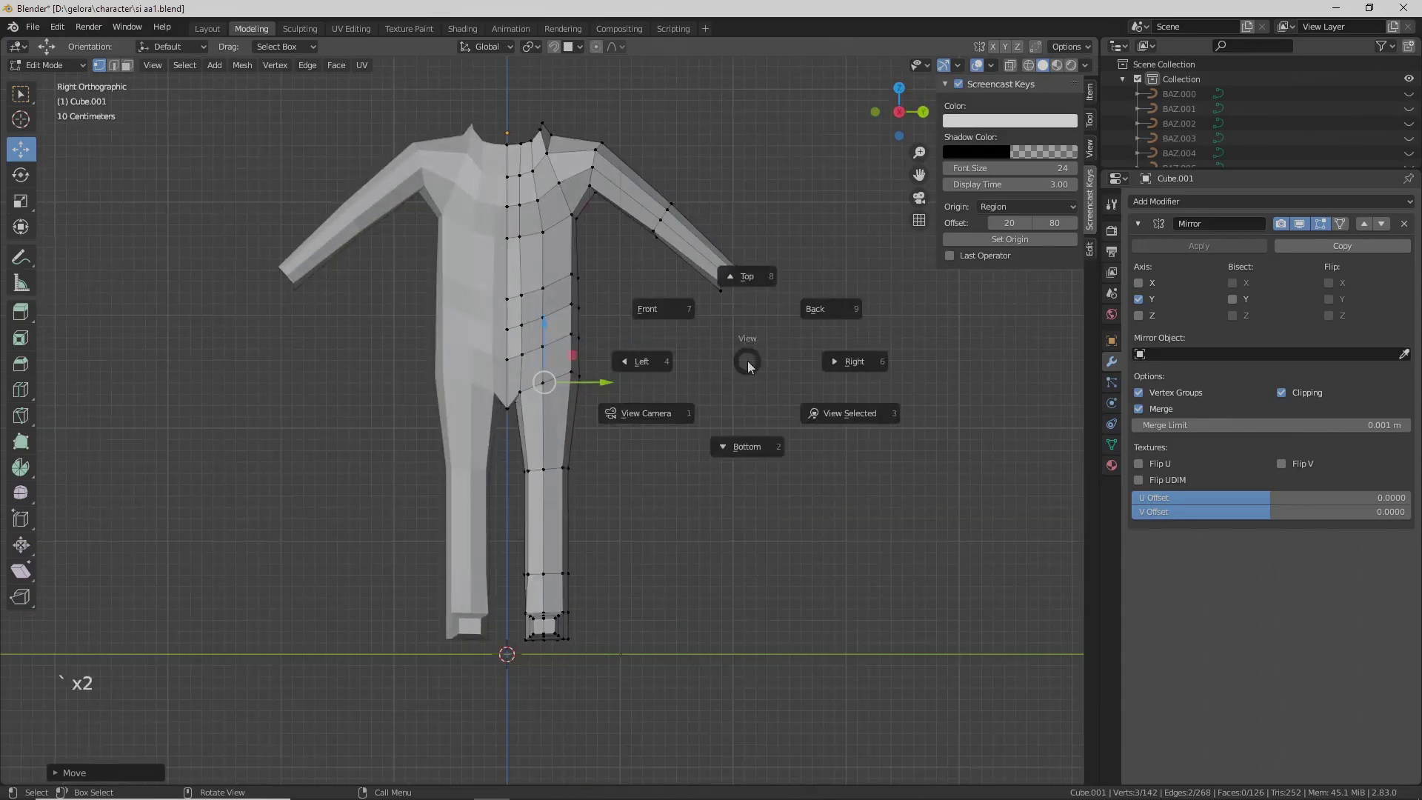
pyautogui.click(660, 311)
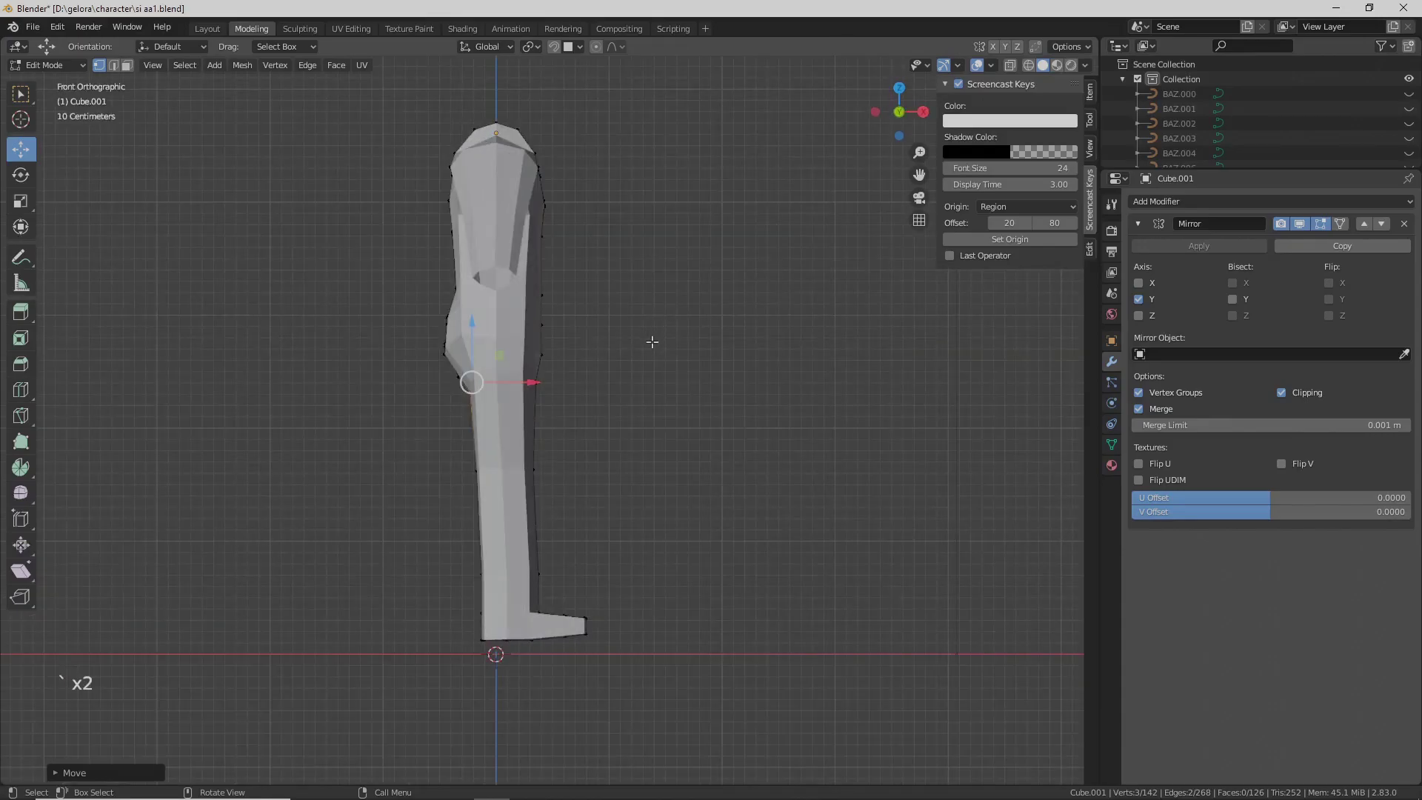
pyautogui.press('Tab')
pyautogui.moveTo(730, 318); pyautogui.dragTo(471, 331, button='middle')
pyautogui.press('Tab')
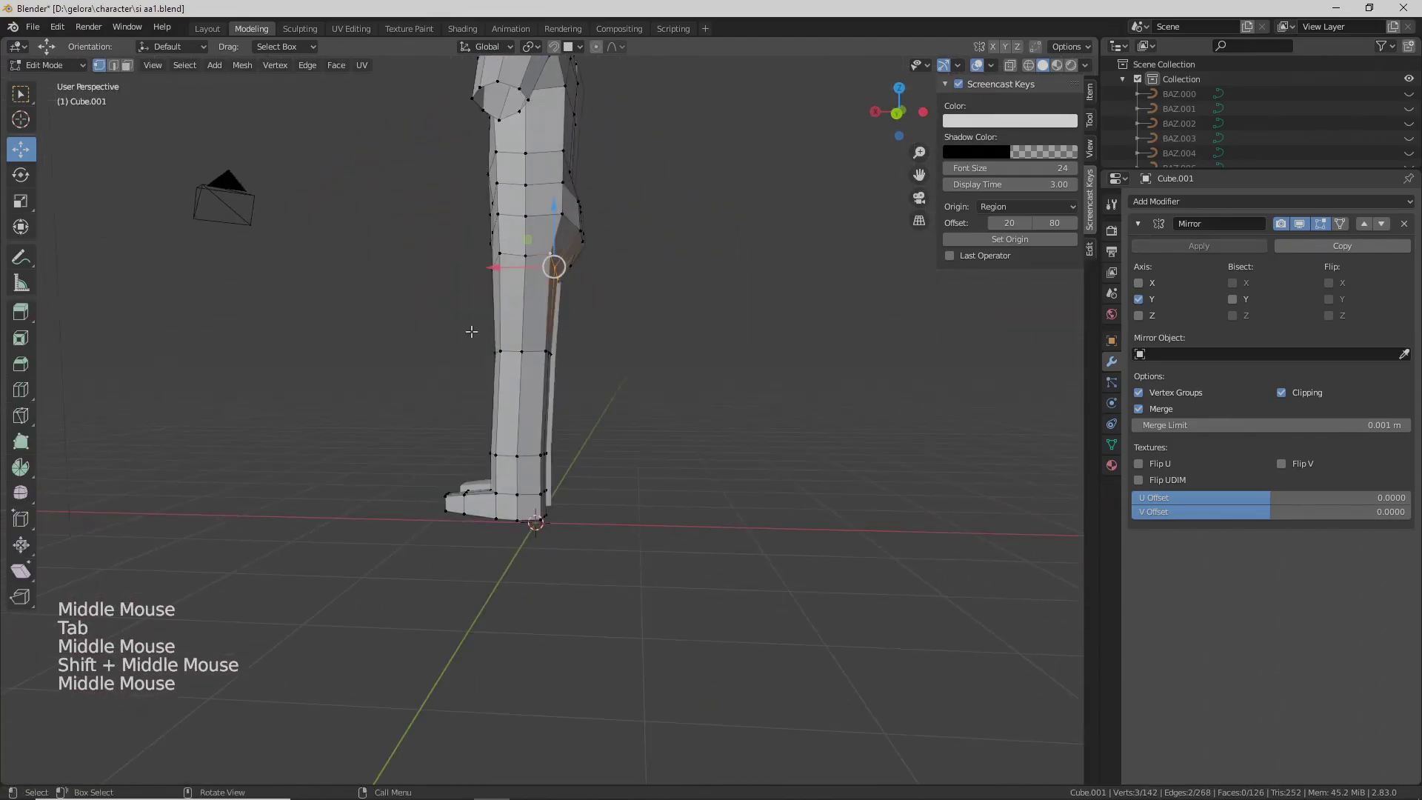
# - Turn on X-ray, box-select the leg from the knee down including the foot, and shift it slightly back along X
pyautogui.click(1009, 66)
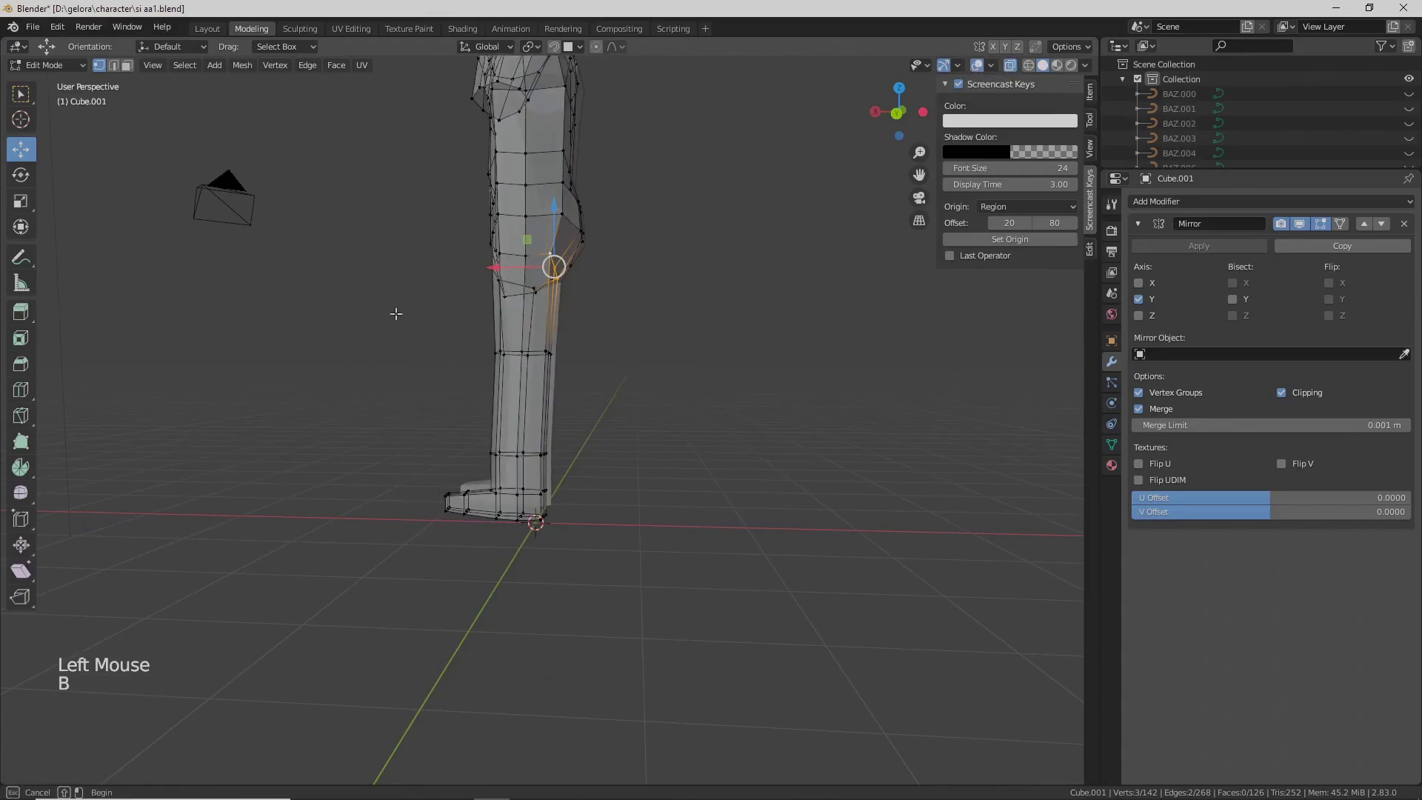
pyautogui.moveTo(389, 307); pyautogui.dragTo(620, 562)
pyautogui.moveTo(463, 466); pyautogui.dragTo(477, 469)
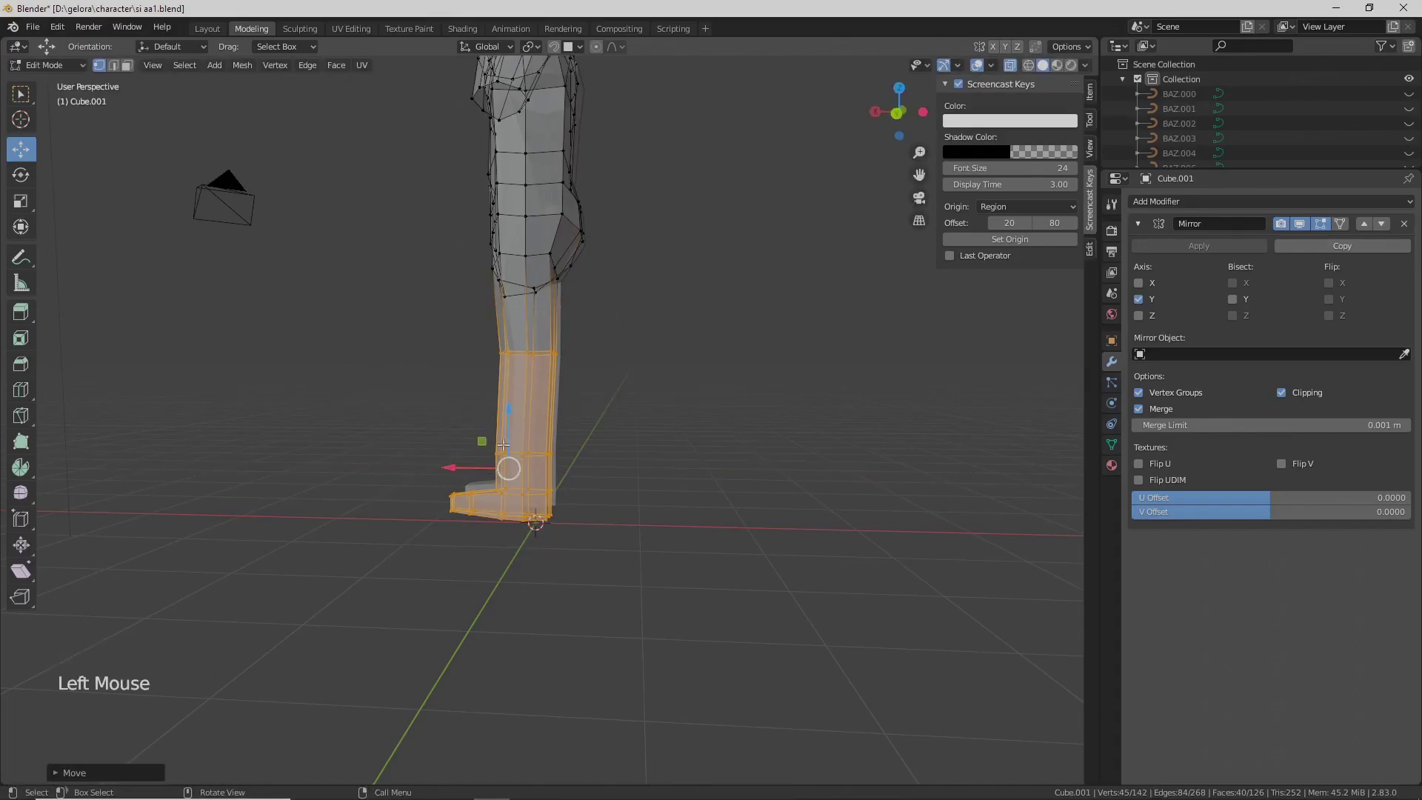
# - Limit the selection to the ankle and foot vertices and shift them slightly along X
pyautogui.moveTo(587, 360); pyautogui.dragTo(587, 360, button='middle')
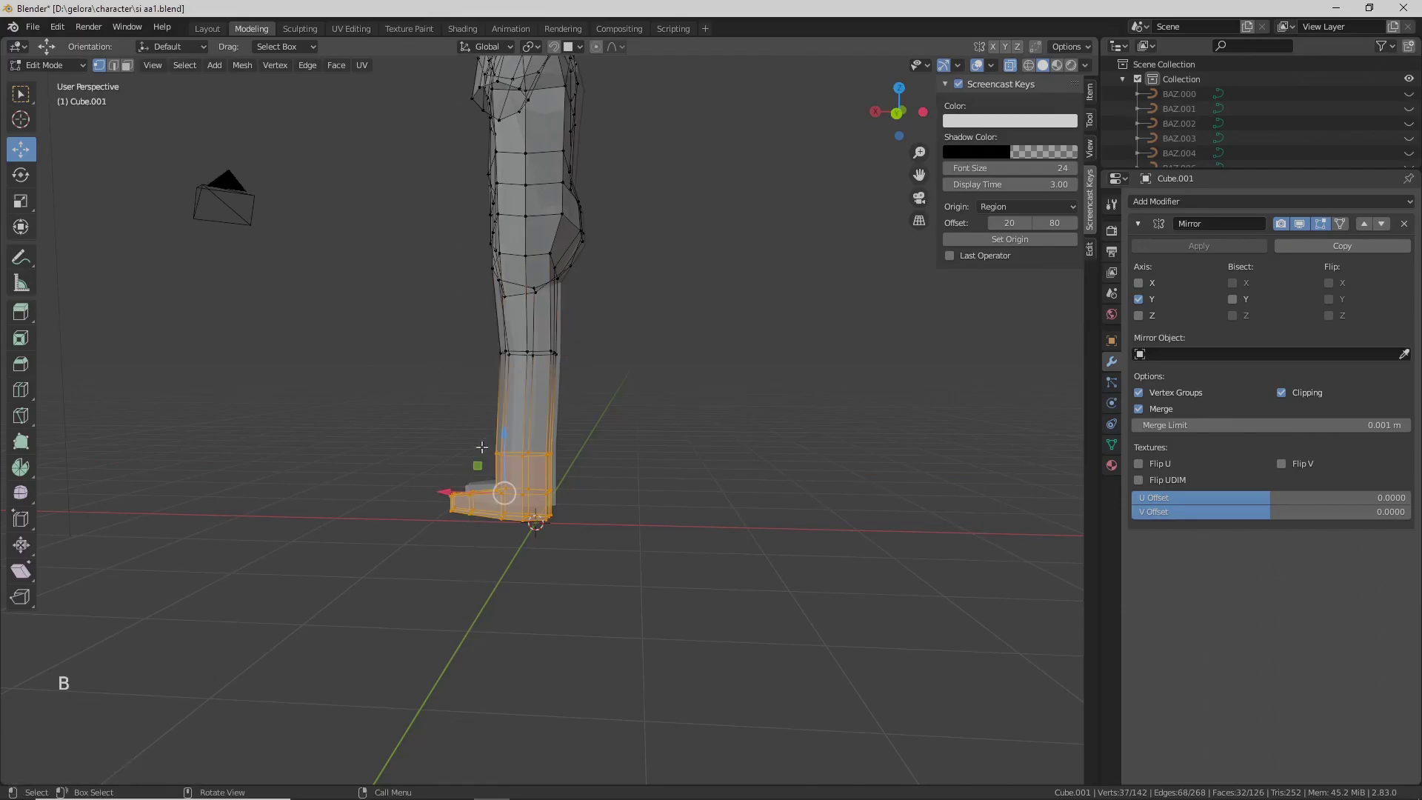
pyautogui.moveTo(450, 492); pyautogui.dragTo(458, 490)
pyautogui.moveTo(489, 474); pyautogui.dragTo(624, 455, button='middle')
pyautogui.moveTo(486, 495); pyautogui.dragTo(484, 494)
# - Select the two crotch vertices at the midline between the legs and move them along Z
pyautogui.scroll(2, 518, 504)
pyautogui.keyDown('shift'); pyautogui.moveTo(518, 504); pyautogui.dragTo(677, 341, button='middle'); pyautogui.keyUp('shift')
pyautogui.scroll(-2, 534, 474)
pyautogui.scroll(-2, 679, 329)
pyautogui.press('Tab')
pyautogui.scroll(1, 678, 339)
pyautogui.moveTo(567, 325); pyautogui.dragTo(549, 433, button='middle')
pyautogui.scroll(2, 562, 292)
pyautogui.press('Tab')
pyautogui.scroll(4, 538, 286)
pyautogui.click(549, 432)
pyautogui.keyDown('shift'); pyautogui.click(548, 433); pyautogui.keyUp('shift')
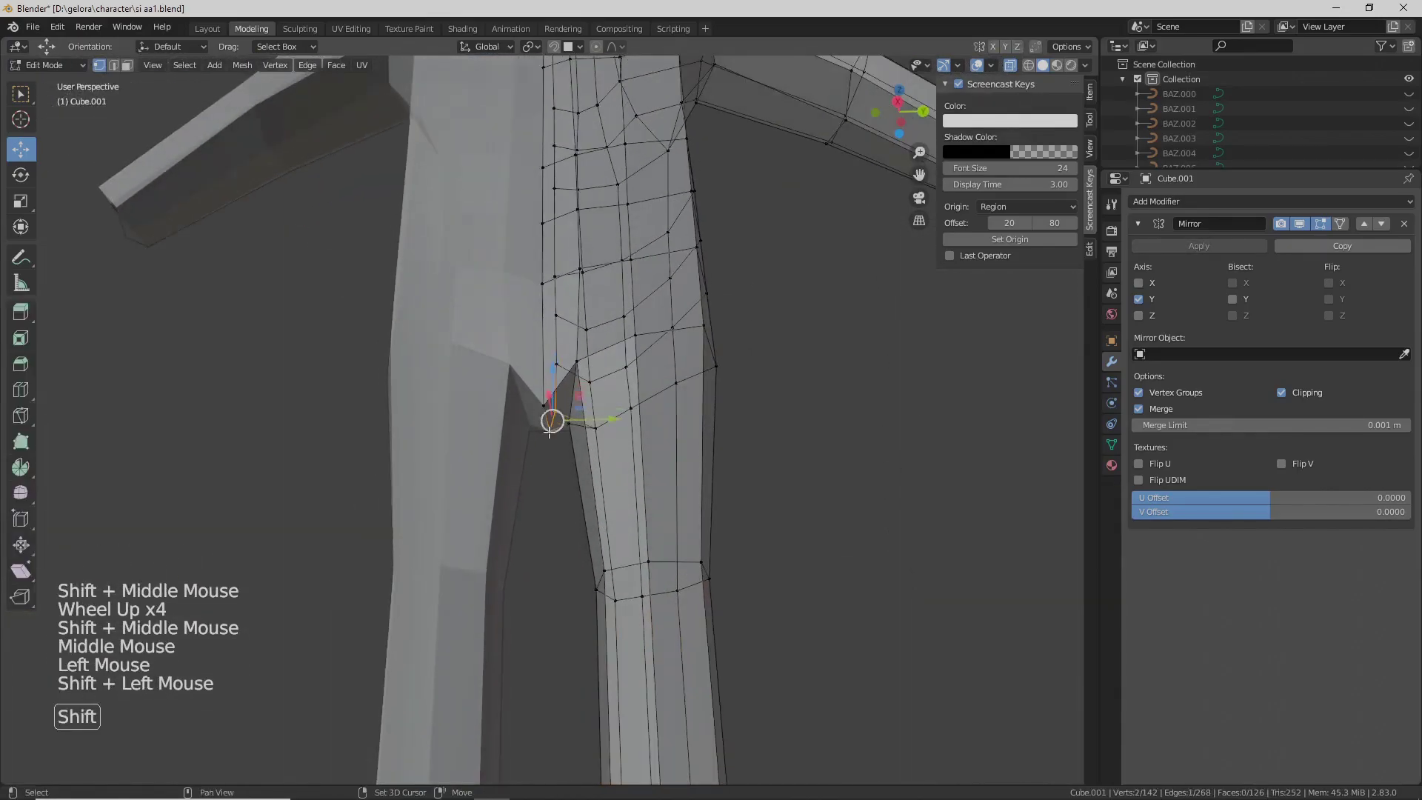
pyautogui.click(546, 374)
pyautogui.scroll(-2, 545, 374)
pyautogui.moveTo(545, 374); pyautogui.dragTo(593, 381, button='middle')
pyautogui.scroll(-2, 546, 406)
pyautogui.moveTo(593, 382); pyautogui.dragTo(593, 415, button='middle')
pyautogui.press('Tab')
pyautogui.scroll(-2, 661, 359)
# - Move the torso's side vertex below the armpit outward along Y and slightly up along Z
pyautogui.press('Tab')
pyautogui.keyDown('shift'); pyautogui.moveTo(593, 415); pyautogui.dragTo(671, 414, button='middle'); pyautogui.keyUp('shift')
pyautogui.scroll(1, 619, 417)
pyautogui.click(635, 405)
pyautogui.moveTo(682, 417); pyautogui.dragTo(704, 418)
pyautogui.moveTo(665, 367); pyautogui.dragTo(665, 355)
pyautogui.moveTo(630, 393); pyautogui.dragTo(592, 306, button='middle')
pyautogui.press('Tab')
pyautogui.scroll(1, 561, 376)
pyautogui.press('Tab')
pyautogui.scroll(1, 511, 342)
pyautogui.moveTo(593, 306); pyautogui.dragTo(606, 315)
pyautogui.moveTo(585, 333); pyautogui.dragTo(544, 363, button='middle')
pyautogui.scroll(1, 531, 377)
pyautogui.scroll(-2, 544, 363)
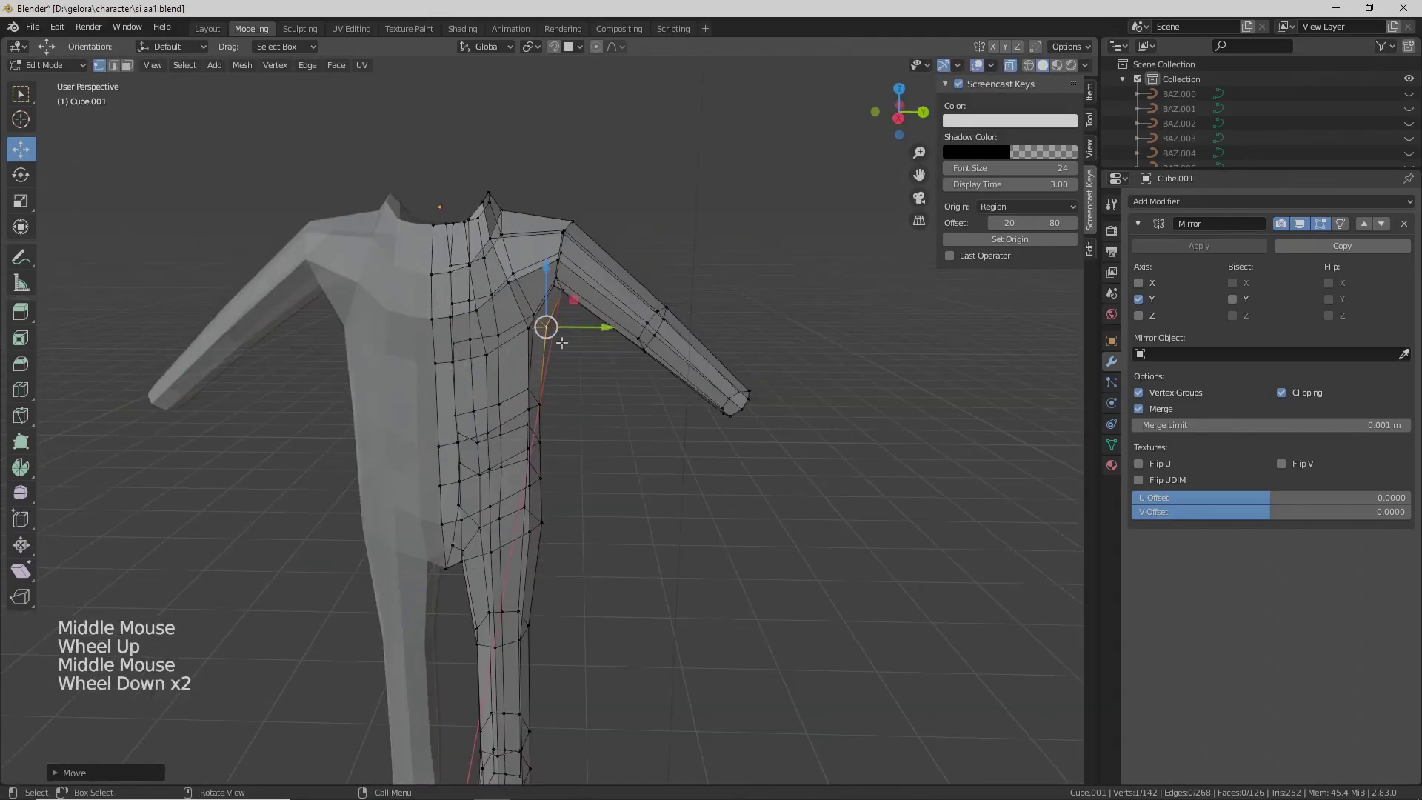
# - Turn off X-ray, then scale down the edge loop above the ankle and lower it along Z
pyautogui.click(1012, 64)
pyautogui.scroll(-2, 578, 311)
pyautogui.moveTo(578, 311); pyautogui.dragTo(581, 307, button='middle')
pyautogui.keyDown('shift'); pyautogui.moveTo(581, 307); pyautogui.dragTo(492, 266, button='middle'); pyautogui.keyUp('shift')
pyautogui.scroll(2, 570, 289)
pyautogui.scroll(3, 619, 423)
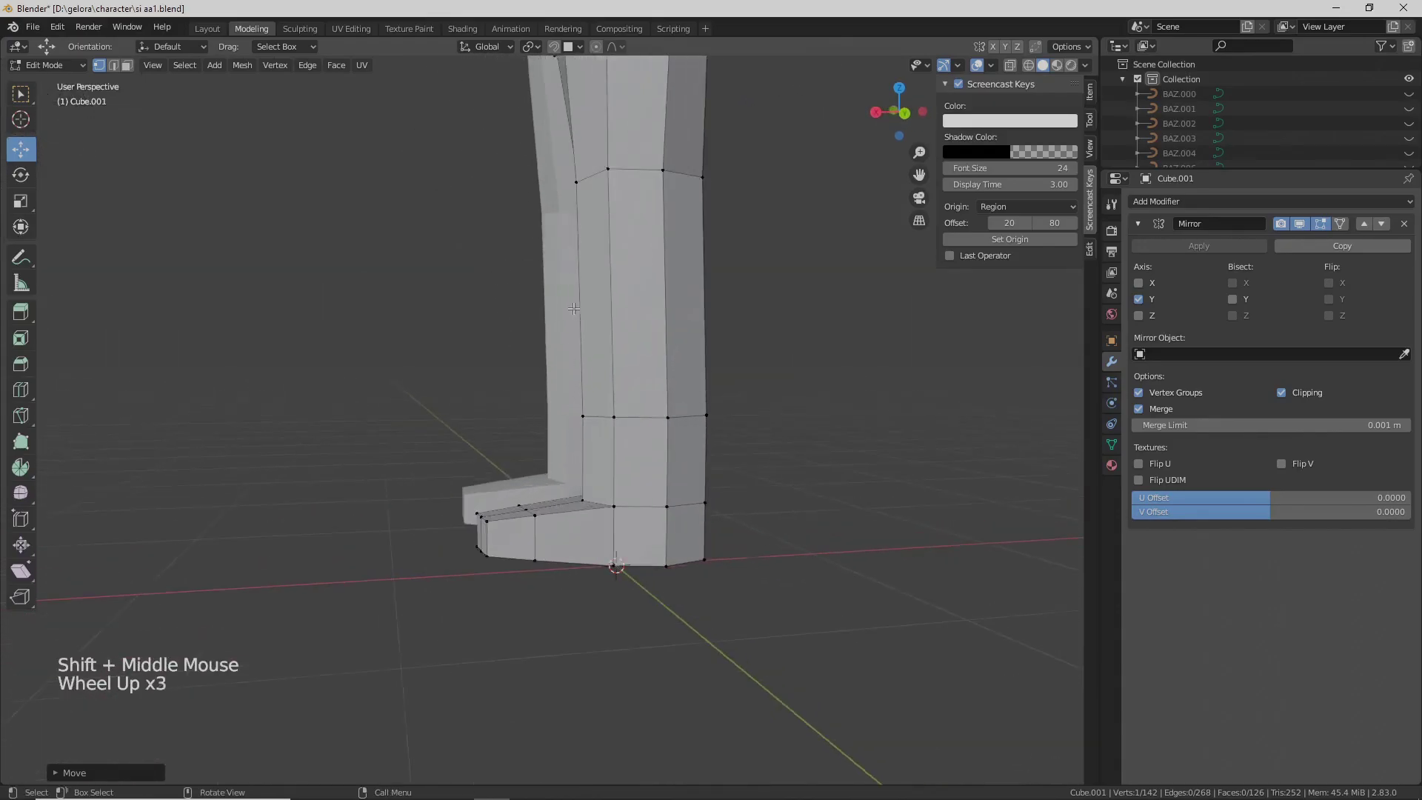
pyautogui.press('s')
pyautogui.click(731, 438)
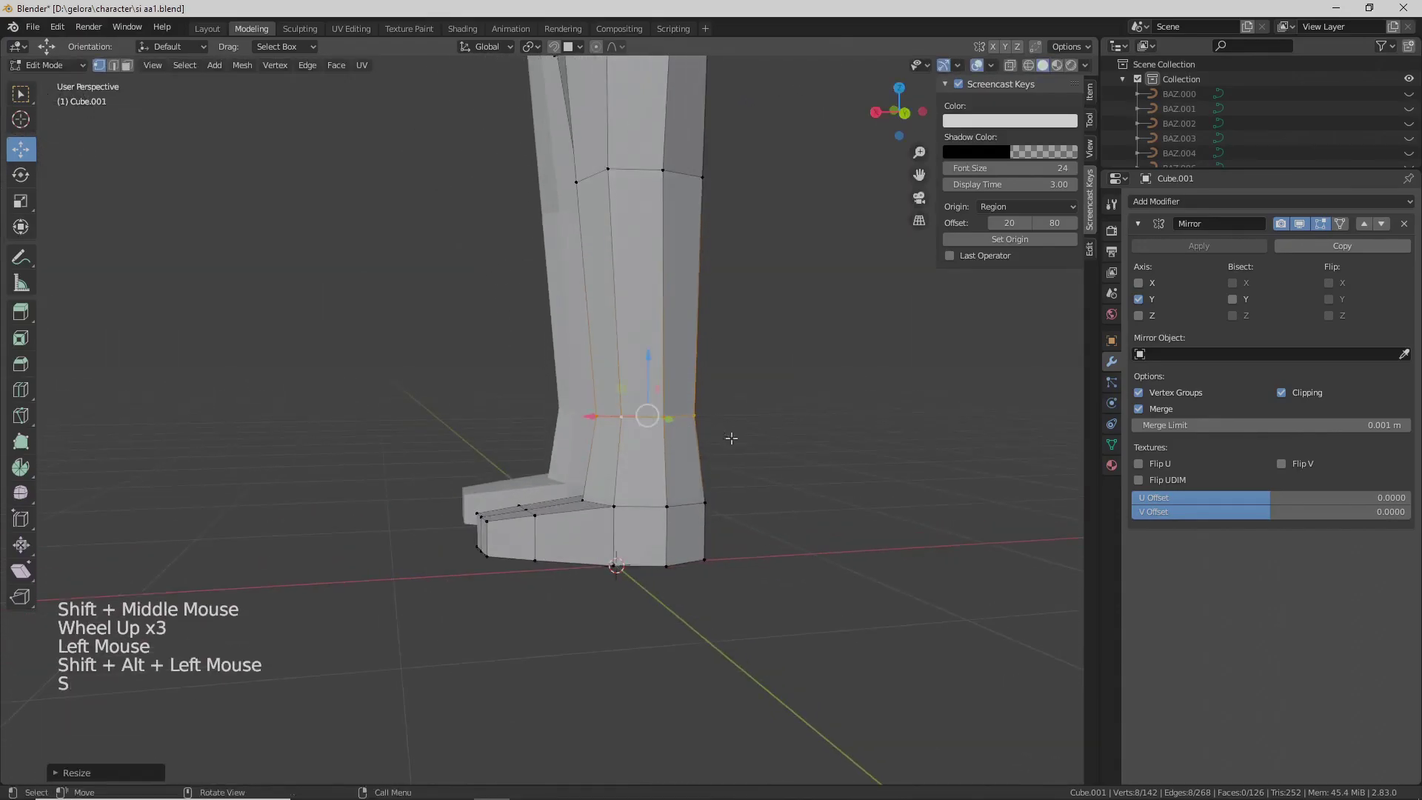
pyautogui.moveTo(652, 363); pyautogui.dragTo(656, 396)
pyautogui.moveTo(656, 397); pyautogui.dragTo(646, 460, button='middle')
# - Select the six vertices of the toe tip and extend them forward along X
pyautogui.scroll(3, 645, 445)
pyautogui.scroll(1, 611, 481)
pyautogui.click(518, 511)
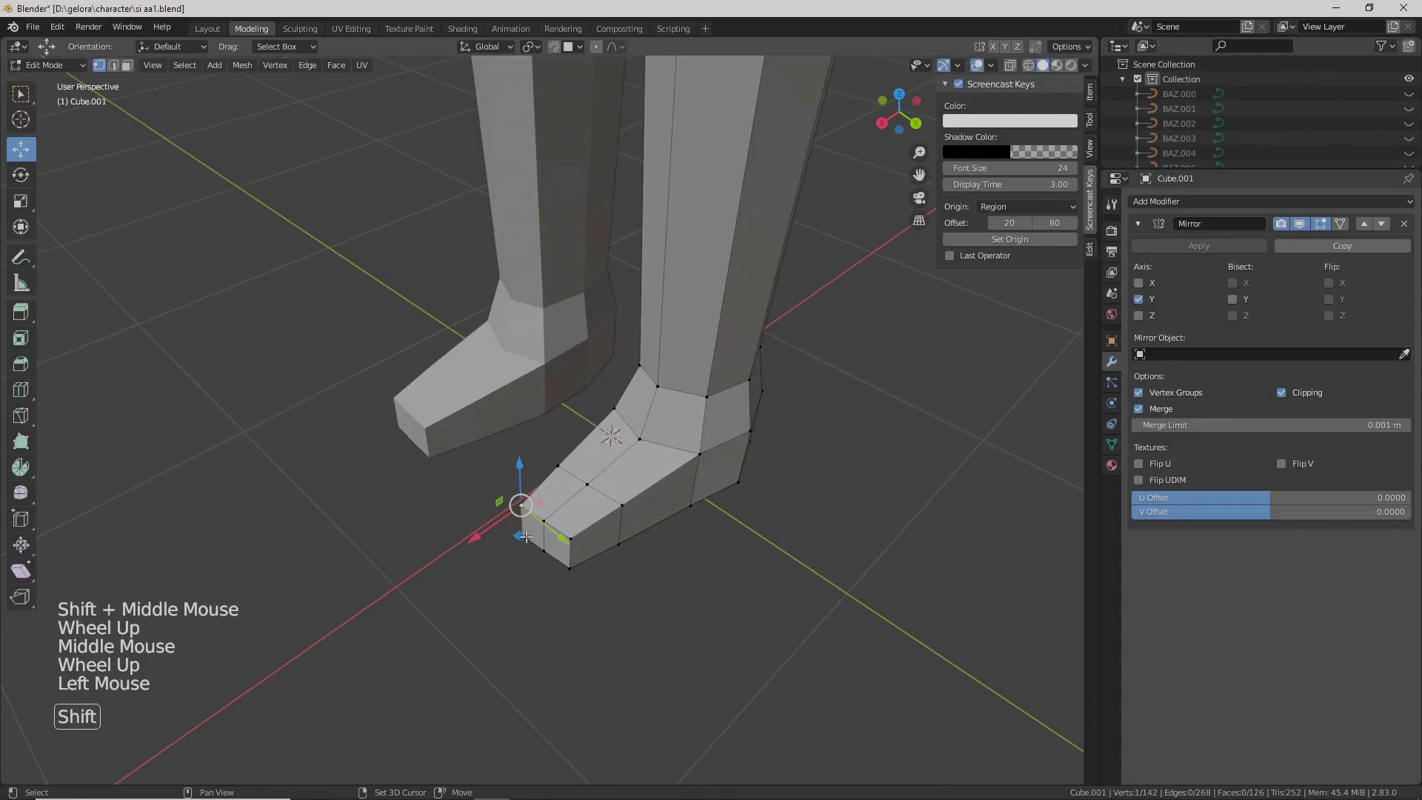
pyautogui.moveTo(568, 573); pyautogui.dragTo(511, 552)
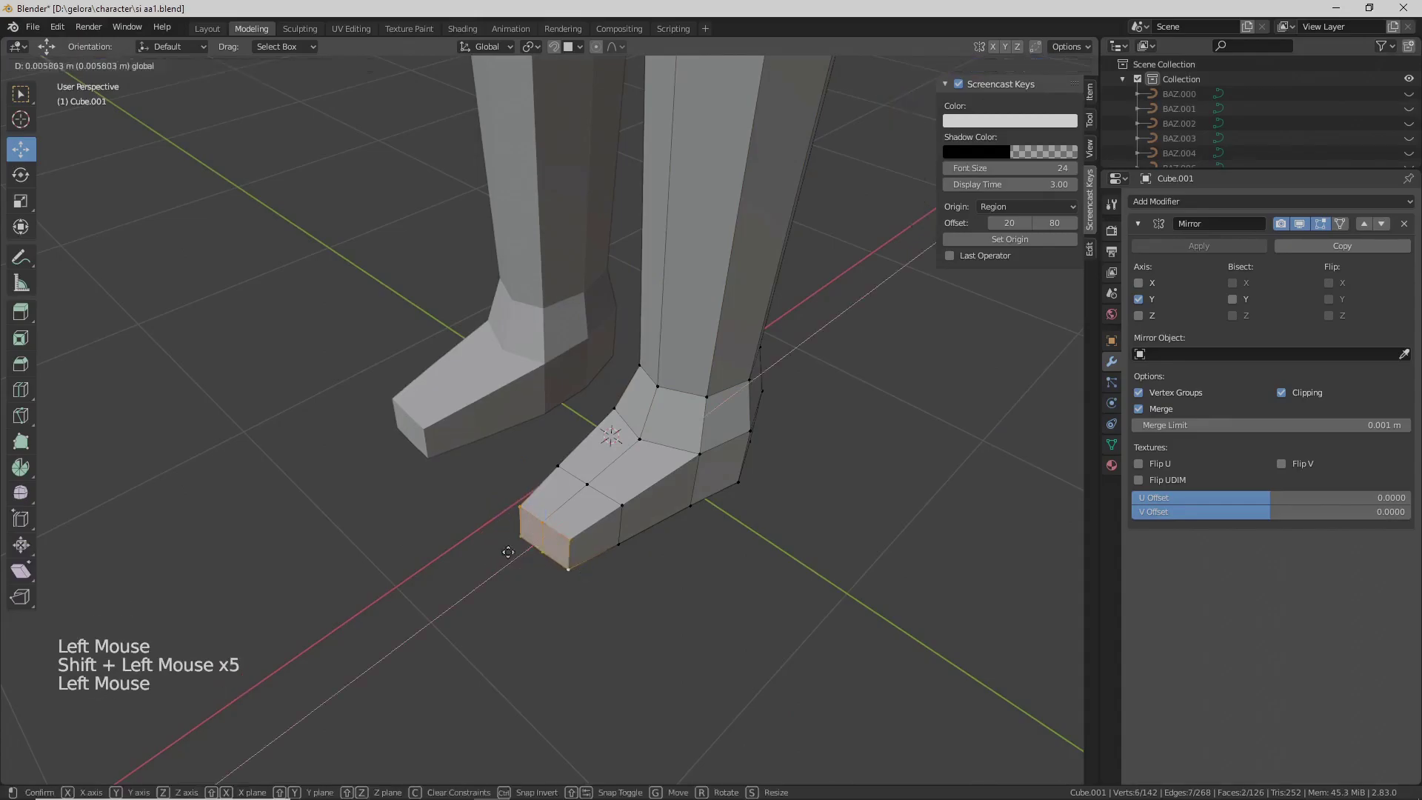
pyautogui.click(477, 567)
# - Widen the middle of the foot by moving its outer edge outward and its inner edge inward along Y
pyautogui.moveTo(477, 567); pyautogui.dragTo(639, 515, button='middle')
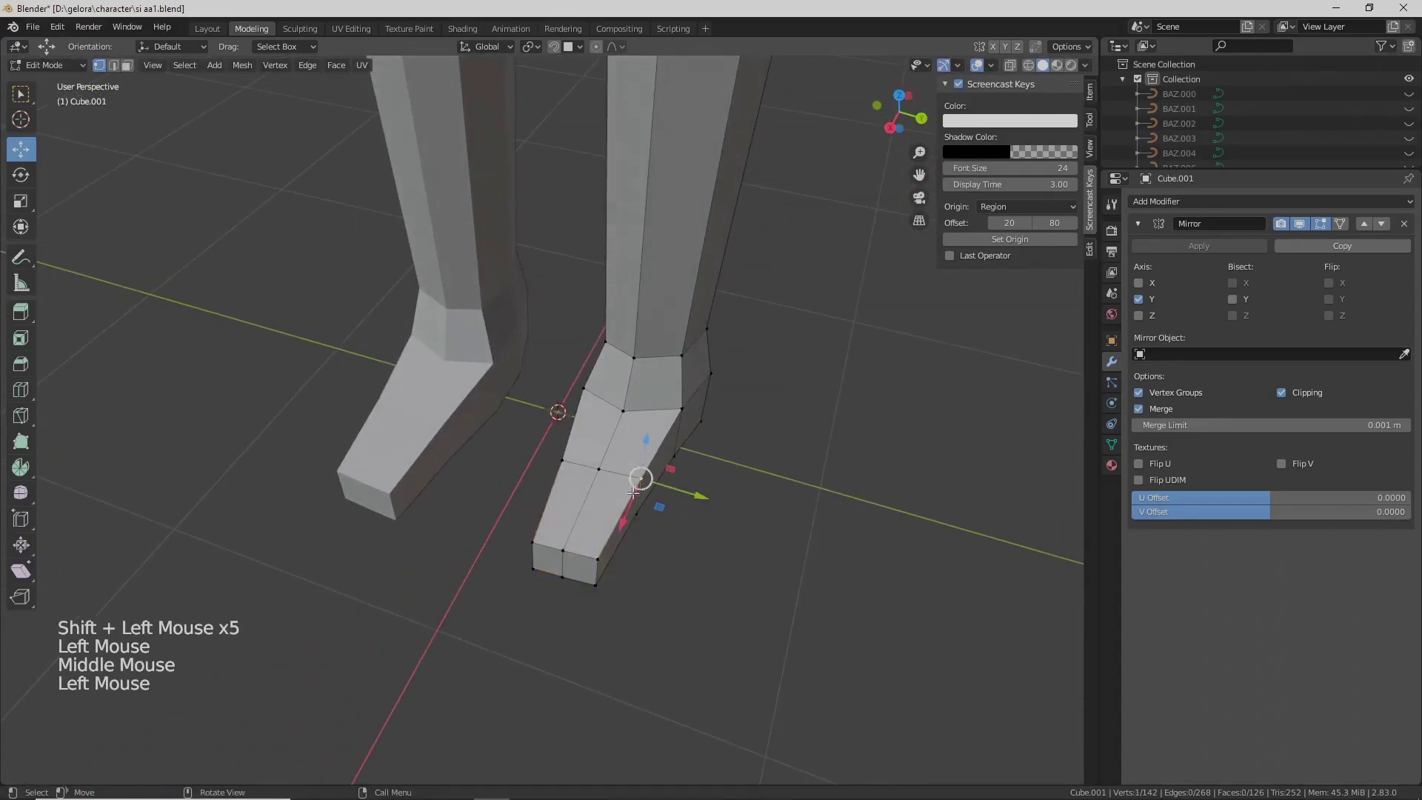
pyautogui.moveTo(655, 511); pyautogui.dragTo(698, 504)
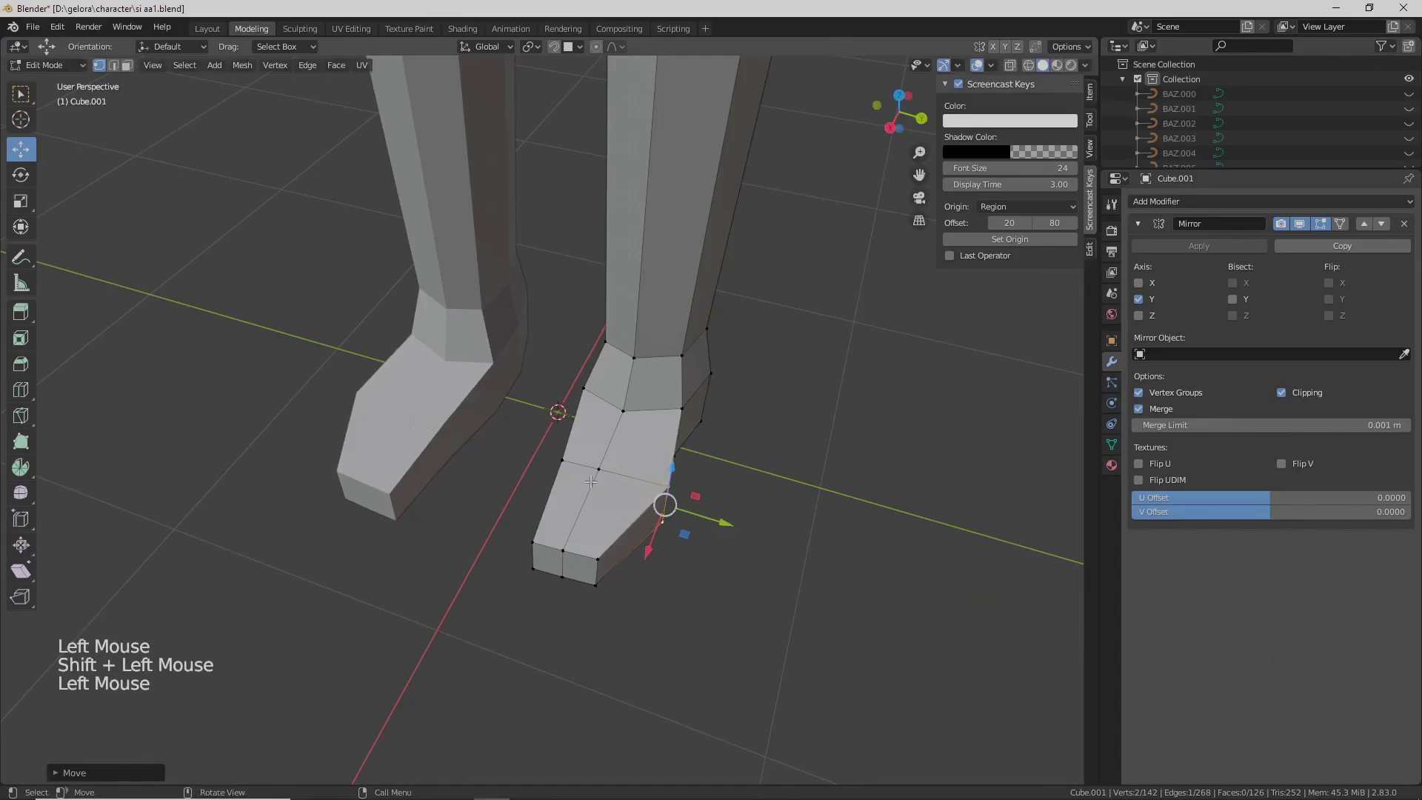
pyautogui.moveTo(698, 505); pyautogui.dragTo(587, 458, button='middle')
pyautogui.moveTo(591, 472); pyautogui.dragTo(552, 474)
pyautogui.moveTo(552, 474); pyautogui.dragTo(467, 387, button='middle')
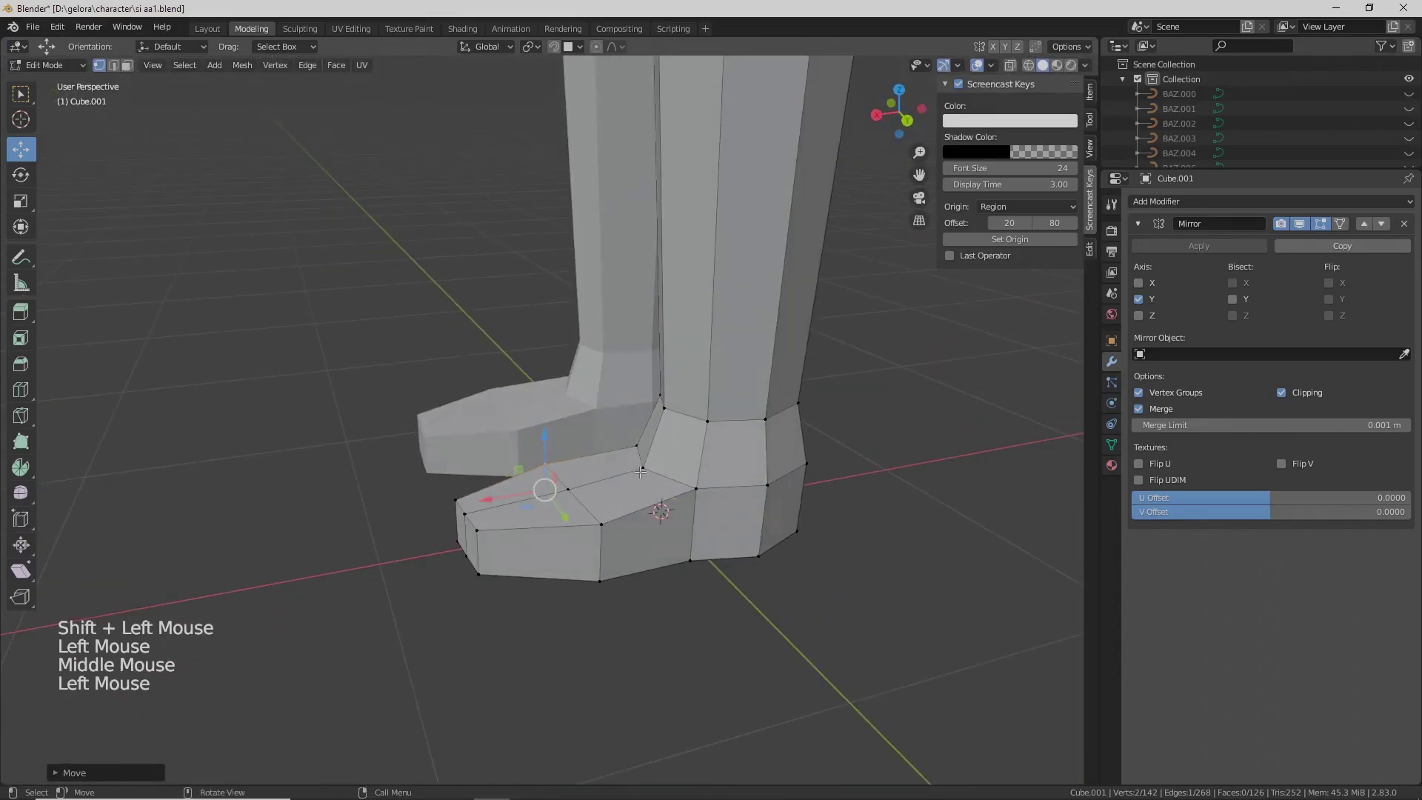
# - Raise the instep vertex and the middle vertex on top of the foot along Z
pyautogui.moveTo(644, 417); pyautogui.dragTo(649, 400)
pyautogui.click(568, 489)
pyautogui.moveTo(568, 437); pyautogui.dragTo(575, 421)
# - Add edge loops around the shin, the thigh and the torso between chest and waist
pyautogui.scroll(-2, 575, 420)
pyautogui.moveTo(575, 420); pyautogui.dragTo(621, 482, button='middle')
pyautogui.scroll(-2, 593, 452)
pyautogui.scroll(-1, 623, 519)
pyautogui.scroll(1, 621, 482)
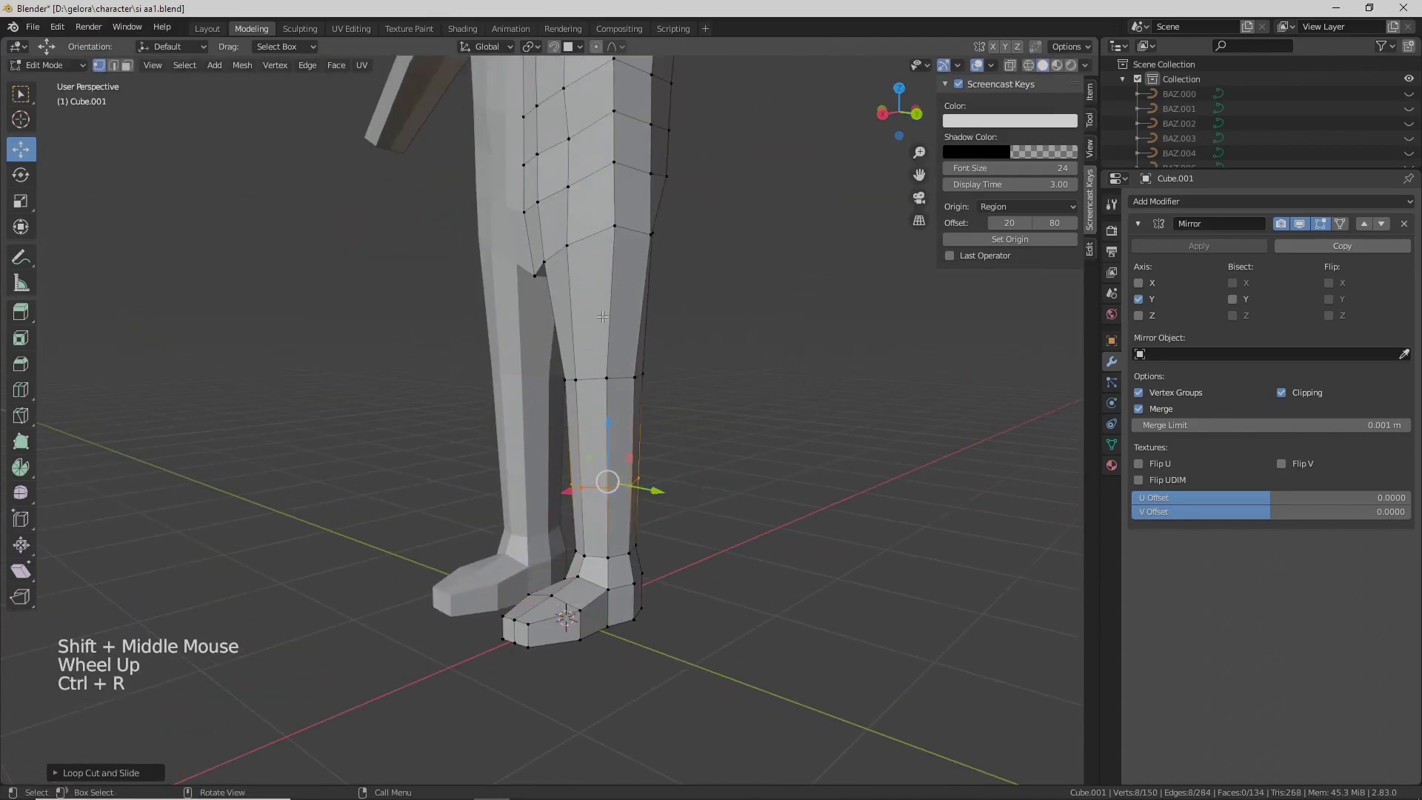
pyautogui.moveTo(622, 349); pyautogui.dragTo(622, 391, button='middle')
pyautogui.scroll(-2, 592, 346)
pyautogui.moveTo(622, 391); pyautogui.dragTo(624, 344, button='middle')
pyautogui.scroll(1, 641, 443)
pyautogui.scroll(1, 626, 404)
pyautogui.scroll(1, 624, 385)
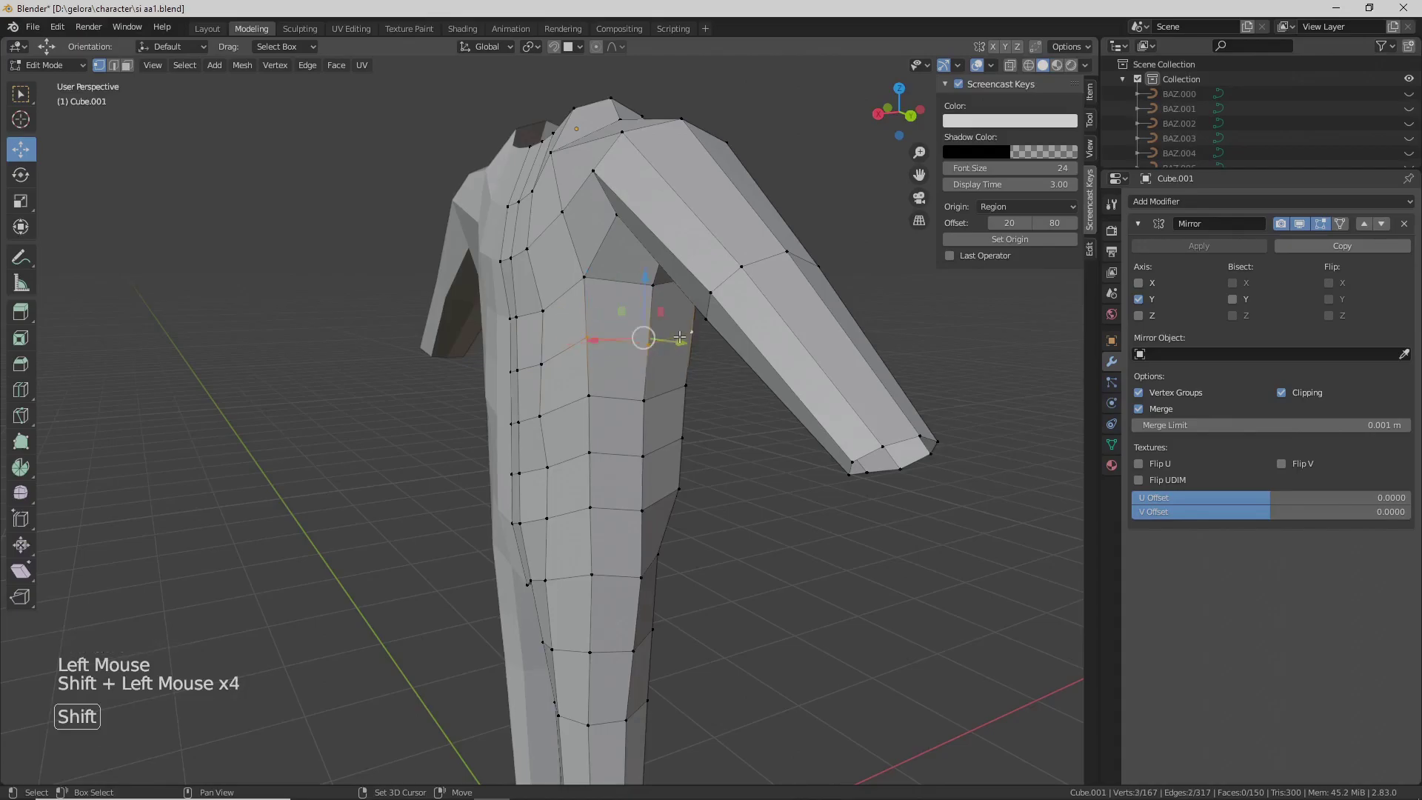
# - Nudge the three side vertices of the new torso loop along Y, and adjust the three waist vertices below them
pyautogui.moveTo(679, 337); pyautogui.dragTo(682, 326, button='middle')
pyautogui.moveTo(682, 326); pyautogui.dragTo(691, 327)
pyautogui.scroll(-1, 691, 327)
pyautogui.moveTo(692, 326); pyautogui.dragTo(722, 386, button='middle')
pyautogui.scroll(1, 712, 353)
pyautogui.click(666, 381)
# - Examine the body's overall proportions from several angles in Edit Mode and Object Mode
pyautogui.scroll(-1, 688, 383)
pyautogui.scroll(1, 731, 381)
pyautogui.scroll(-1, 731, 381)
pyautogui.scroll(-1, 664, 404)
pyautogui.scroll(-1, 724, 379)
pyautogui.scroll(-1, 724, 382)
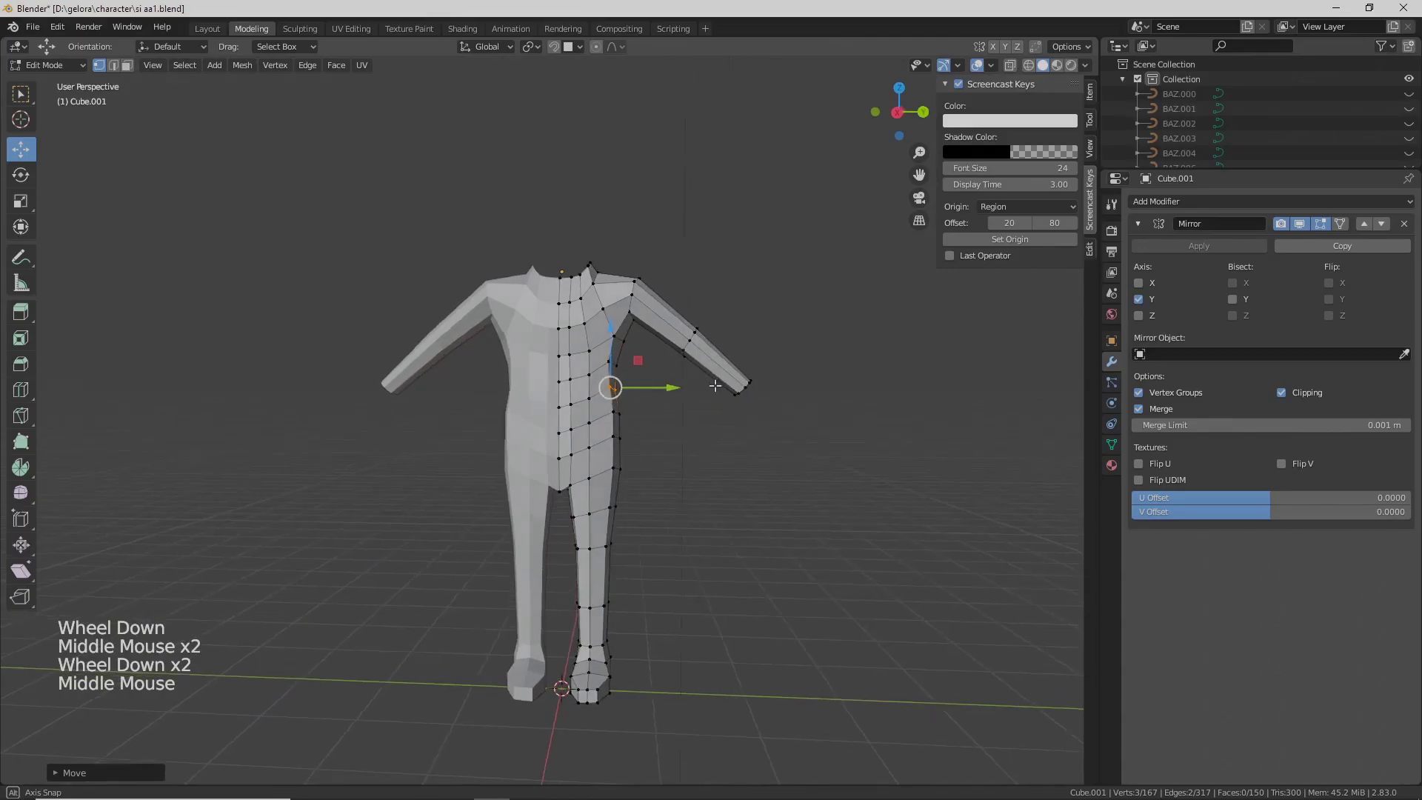
pyautogui.scroll(2, 716, 384)
pyautogui.press('Tab')
pyautogui.scroll(-1, 713, 393)
pyautogui.scroll(1, 689, 391)
pyautogui.press('Tab')
pyautogui.scroll(2, 668, 390)
pyautogui.moveTo(668, 390); pyautogui.dragTo(540, 383, button='middle')
pyautogui.scroll(-1, 659, 394)
pyautogui.scroll(-1, 656, 397)
pyautogui.press('Tab')
pyautogui.scroll(1, 688, 428)
pyautogui.scroll(-1, 633, 387)
pyautogui.press('Tab')
pyautogui.moveTo(565, 383); pyautogui.dragTo(636, 376, button='middle')
# - Select the two crotch vertices and raise them along Z to flatten the area between the legs
pyautogui.click(637, 376)
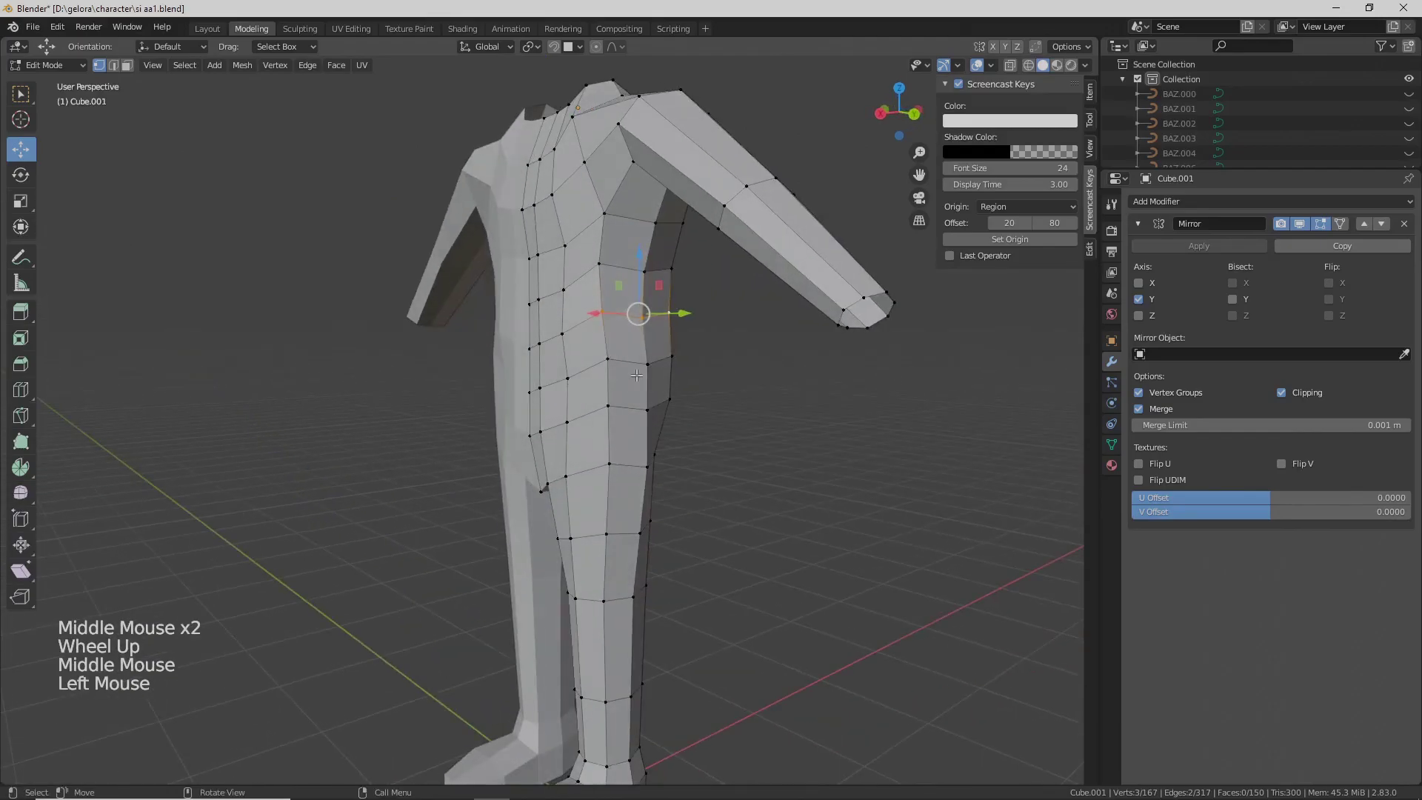
pyautogui.moveTo(649, 308); pyautogui.dragTo(576, 444, button='middle')
pyautogui.scroll(1, 626, 356)
pyautogui.moveTo(557, 421); pyautogui.dragTo(564, 373)
pyautogui.moveTo(567, 385); pyautogui.dragTo(567, 437, button='middle')
pyautogui.keyDown('shift'); pyautogui.moveTo(623, 414); pyautogui.dragTo(598, 480, button='middle'); pyautogui.keyUp('shift')
pyautogui.scroll(-2, 600, 463)
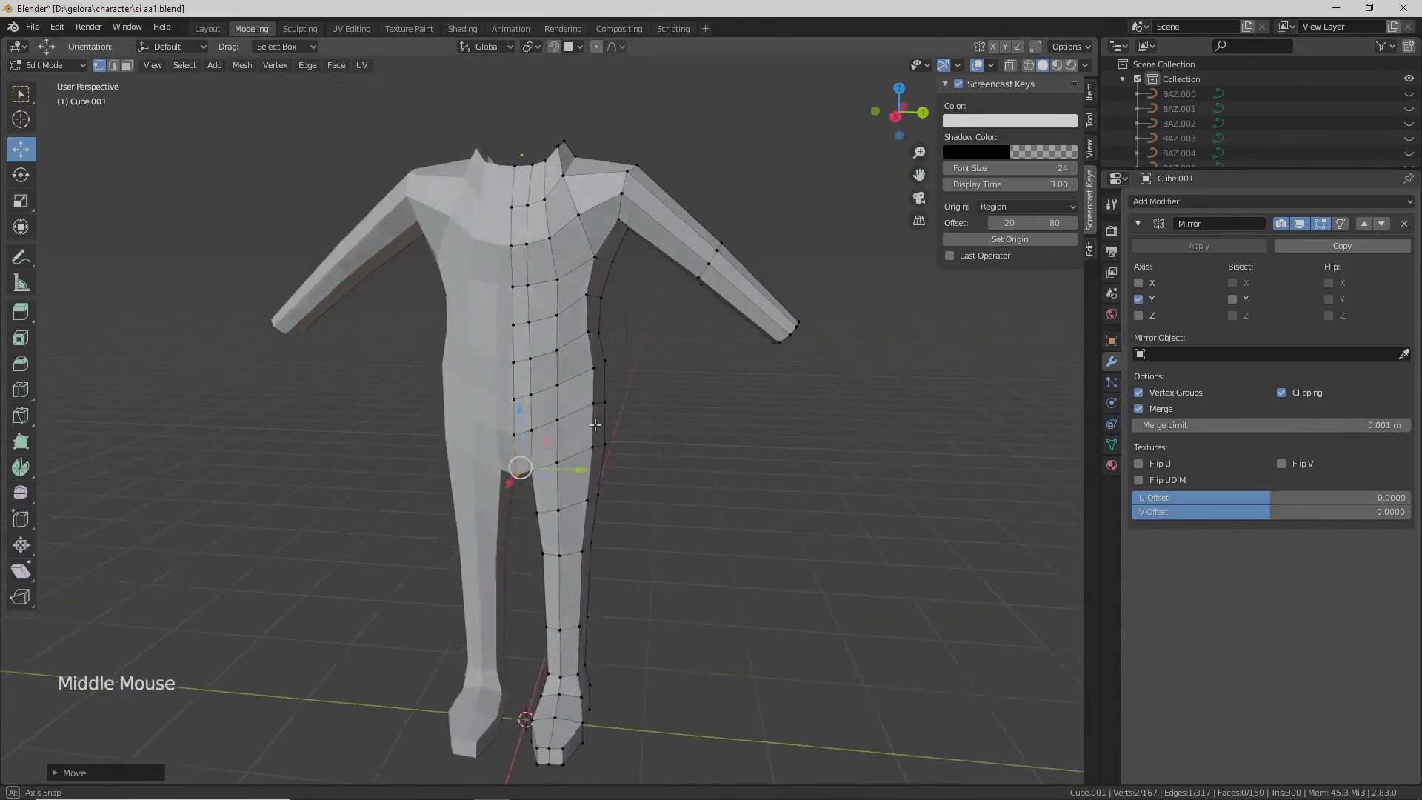
# - Add a Subdivision modifier to the body and apply smooth shading to it
pyautogui.scroll(2, 637, 414)
pyautogui.moveTo(637, 430); pyautogui.dragTo(652, 397, button='middle')
pyautogui.press('Tab')
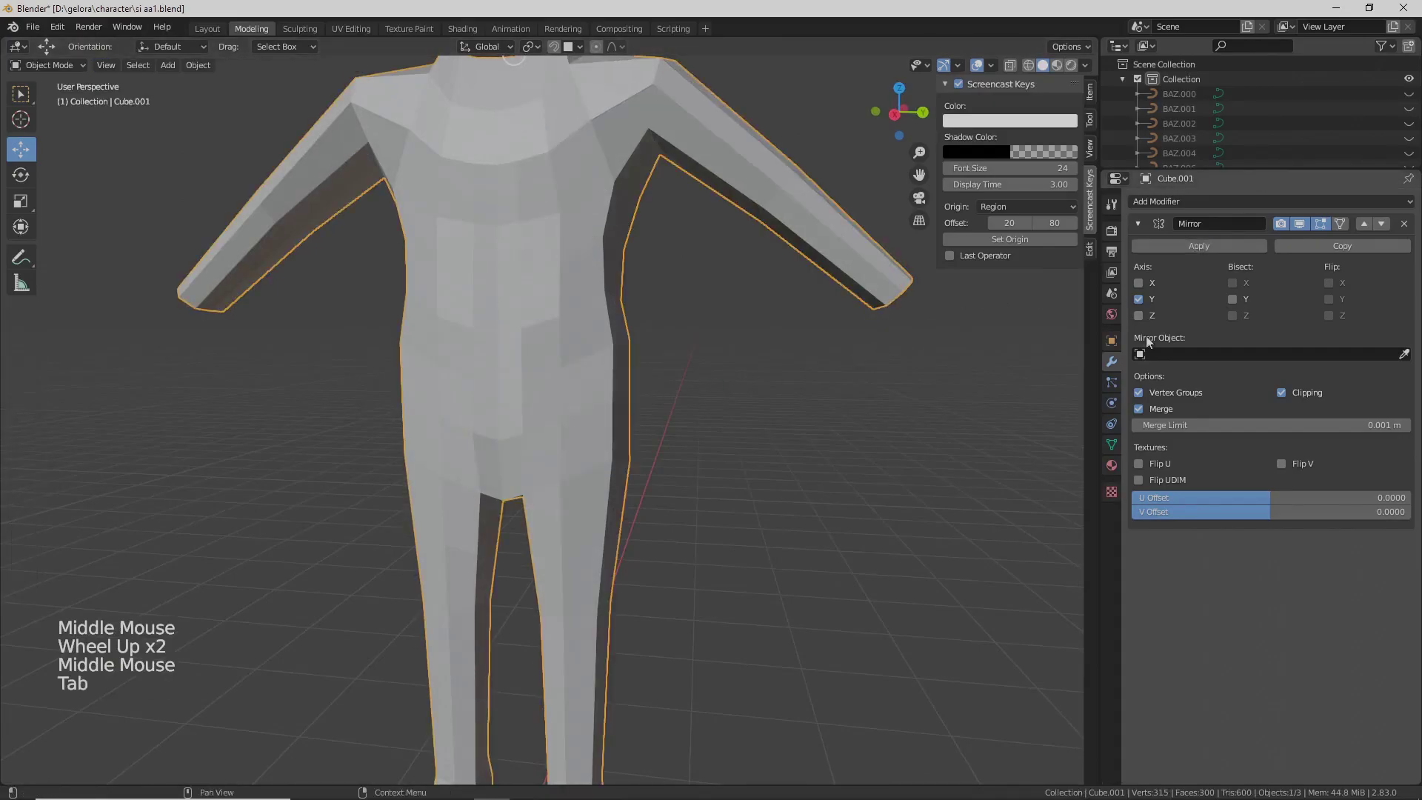
pyautogui.moveTo(1197, 199); pyautogui.dragTo(1142, 434)
pyautogui.scroll(-2, 723, 378)
pyautogui.keyDown('shift'); pyautogui.moveTo(723, 378); pyautogui.dragTo(741, 402, button='middle'); pyautogui.keyUp('shift')
pyautogui.rightClick(569, 249)
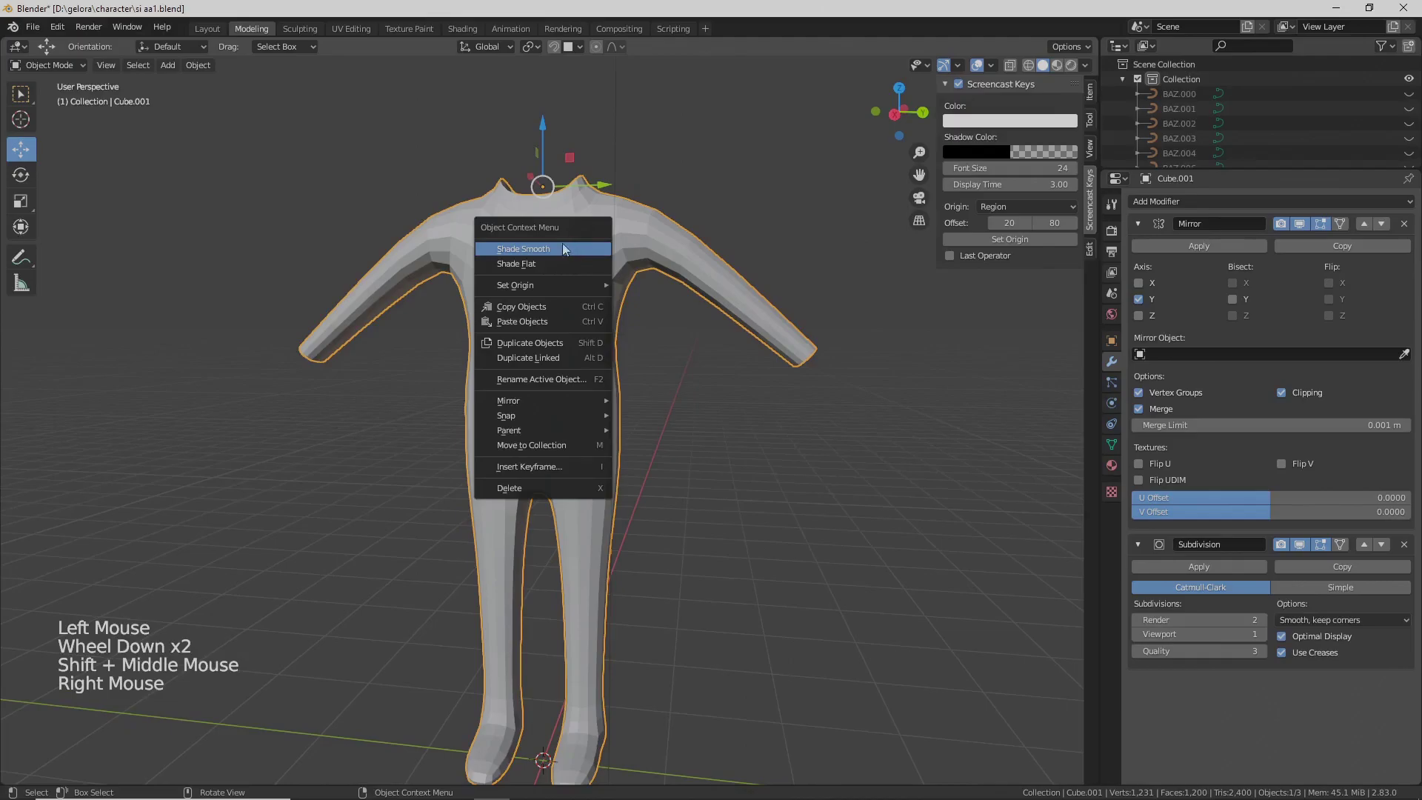
pyautogui.click(537, 250)
# - Return to mesh editing and move the selection at the body's side inward to slim the silhouette
pyautogui.moveTo(632, 329); pyautogui.dragTo(567, 340, button='middle')
pyautogui.scroll(-2, 638, 349)
pyautogui.scroll(2, 635, 379)
pyautogui.scroll(1, 616, 358)
pyautogui.press('Tab')
pyautogui.scroll(2, 617, 360)
pyautogui.scroll(-1, 616, 360)
pyautogui.scroll(1, 597, 354)
pyautogui.moveTo(680, 312); pyautogui.dragTo(522, 339, button='middle')
pyautogui.moveTo(673, 361); pyautogui.dragTo(731, 353, button='middle')
pyautogui.moveTo(680, 331); pyautogui.dragTo(649, 328)
# - Select further vertices along the side of the body and pull them inward in two small moves
pyautogui.moveTo(648, 329); pyautogui.dragTo(786, 341, button='middle')
pyautogui.scroll(-2, 634, 365)
pyautogui.scroll(2, 626, 349)
pyautogui.keyDown('shift'); pyautogui.click(656, 314); pyautogui.keyUp('shift')
pyautogui.keyDown('shift'); pyautogui.click(673, 282); pyautogui.keyUp('shift')
pyautogui.moveTo(687, 306); pyautogui.dragTo(663, 307)
pyautogui.moveTo(663, 306); pyautogui.dragTo(708, 393, button='middle')
pyautogui.scroll(-1, 679, 317)
pyautogui.scroll(1, 606, 373)
pyautogui.keyDown('shift'); pyautogui.click(664, 371); pyautogui.keyUp('shift')
pyautogui.moveTo(665, 386); pyautogui.dragTo(652, 380)
# - Select the three side vertices at hip height and move them inward along Y
pyautogui.scroll(-1, 651, 376)
pyautogui.moveTo(652, 375)
pyautogui.mouseDown(button='middle')
pyautogui.moveTo(675, 338)
pyautogui.moveTo(644, 371)
pyautogui.mouseUp(button='middle')
pyautogui.keyDown('shift'); pyautogui.moveTo(644, 445); pyautogui.dragTo(648, 337, button='middle'); pyautogui.keyUp('shift')
pyautogui.moveTo(649, 341)
pyautogui.mouseDown(button='middle')
pyautogui.moveTo(626, 351)
pyautogui.moveTo(671, 333)
pyautogui.mouseUp(button='middle')
pyautogui.click(633, 337)
pyautogui.keyDown('shift'); pyautogui.click(680, 329); pyautogui.keyUp('shift')
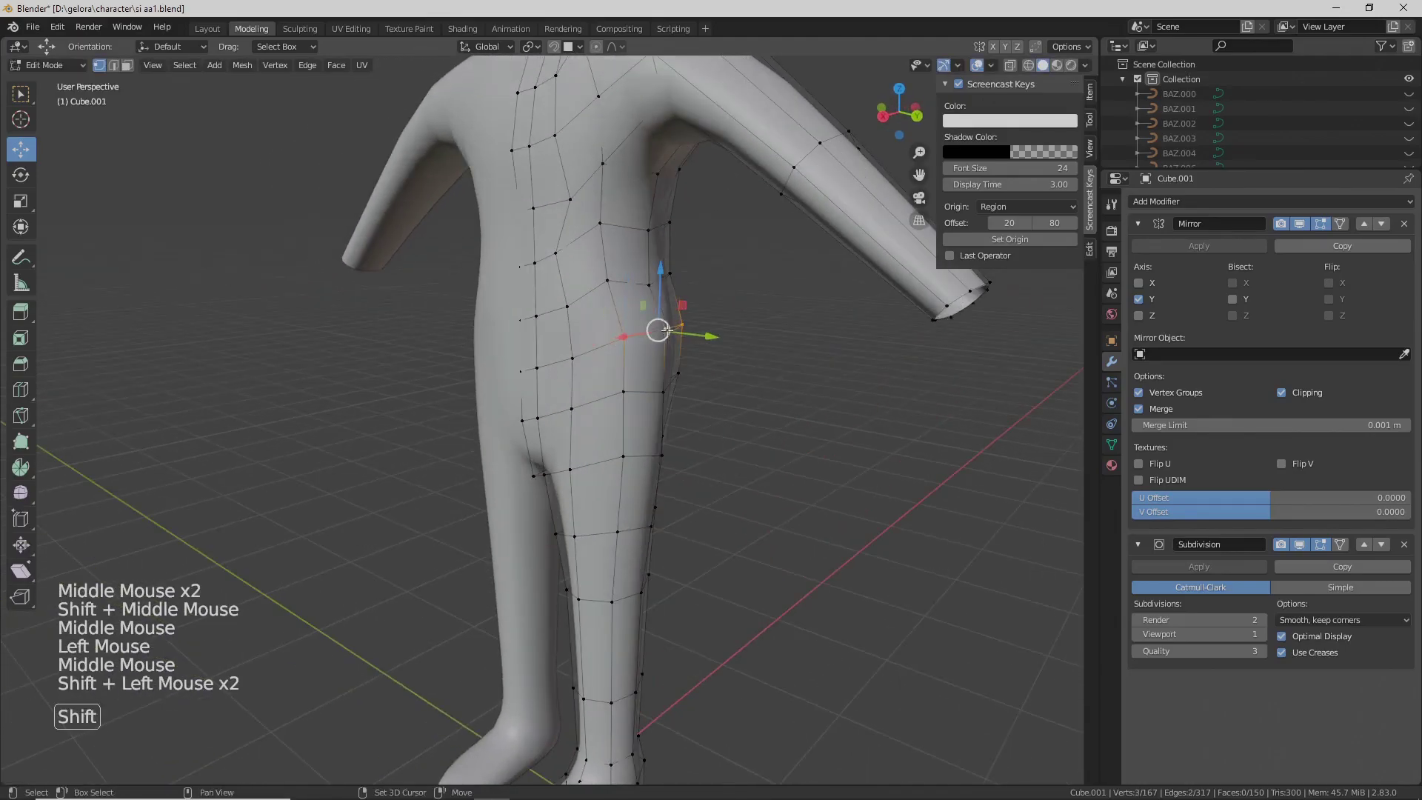
pyautogui.moveTo(702, 332); pyautogui.dragTo(689, 332)
# - Select the shoulder and upper-arm edge loops and shift them toward the torso
pyautogui.moveTo(689, 332); pyautogui.dragTo(673, 196, button='middle')
pyautogui.scroll(-1, 719, 343)
pyautogui.scroll(1, 731, 346)
pyautogui.scroll(-1, 724, 365)
pyautogui.scroll(-1, 691, 331)
pyautogui.scroll(1, 670, 192)
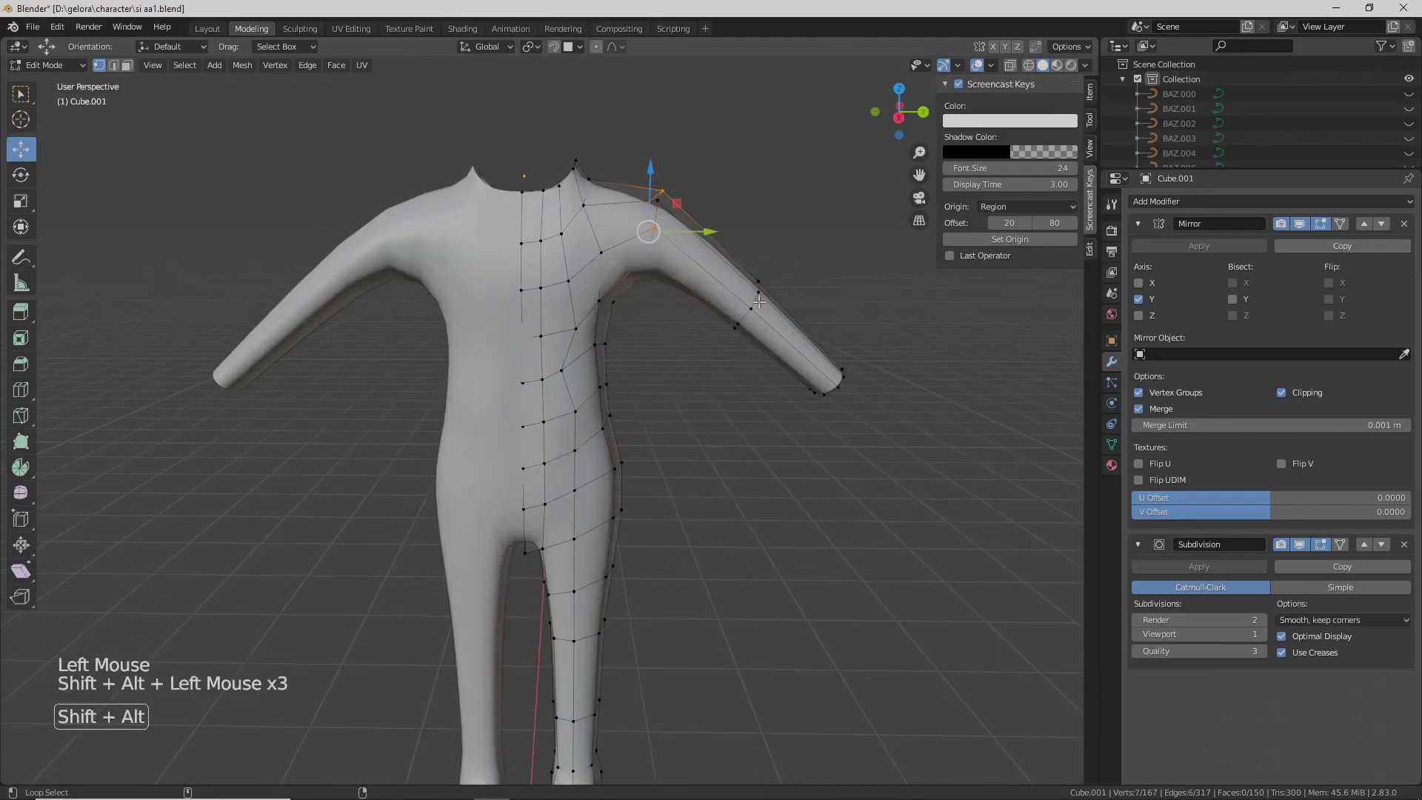
pyautogui.moveTo(756, 272); pyautogui.dragTo(729, 264)
pyautogui.scroll(-2, 729, 264)
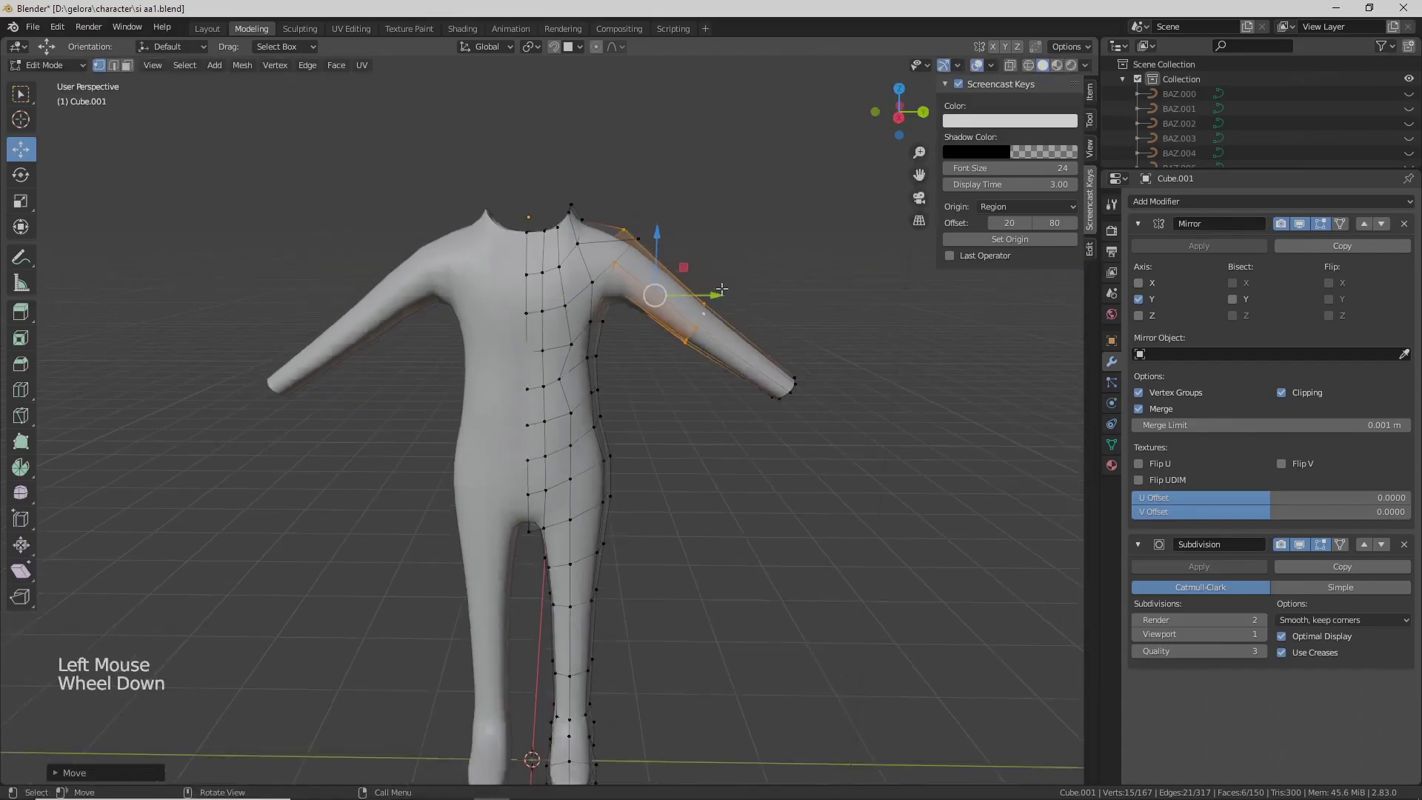
pyautogui.keyDown('shift'); pyautogui.moveTo(726, 267); pyautogui.dragTo(703, 285, button='middle'); pyautogui.keyUp('shift')
pyautogui.scroll(1, 703, 284)
pyautogui.moveTo(717, 249); pyautogui.dragTo(710, 241)
# - Examine the smoothed body shape, comparing Object Mode and Edit Mode
pyautogui.moveTo(710, 240); pyautogui.dragTo(356, 375, button='middle')
pyautogui.press('Tab')
pyautogui.scroll(1, 600, 359)
pyautogui.scroll(-2, 591, 344)
pyautogui.scroll(1, 585, 334)
pyautogui.click(578, 317)
pyautogui.press('Tab')
pyautogui.press('Tab')
pyautogui.scroll(1, 636, 322)
pyautogui.press('Tab')
# - Nudge individual torso vertices slightly along Y to even out the edge flow
pyautogui.moveTo(535, 394); pyautogui.dragTo(476, 413, button='middle')
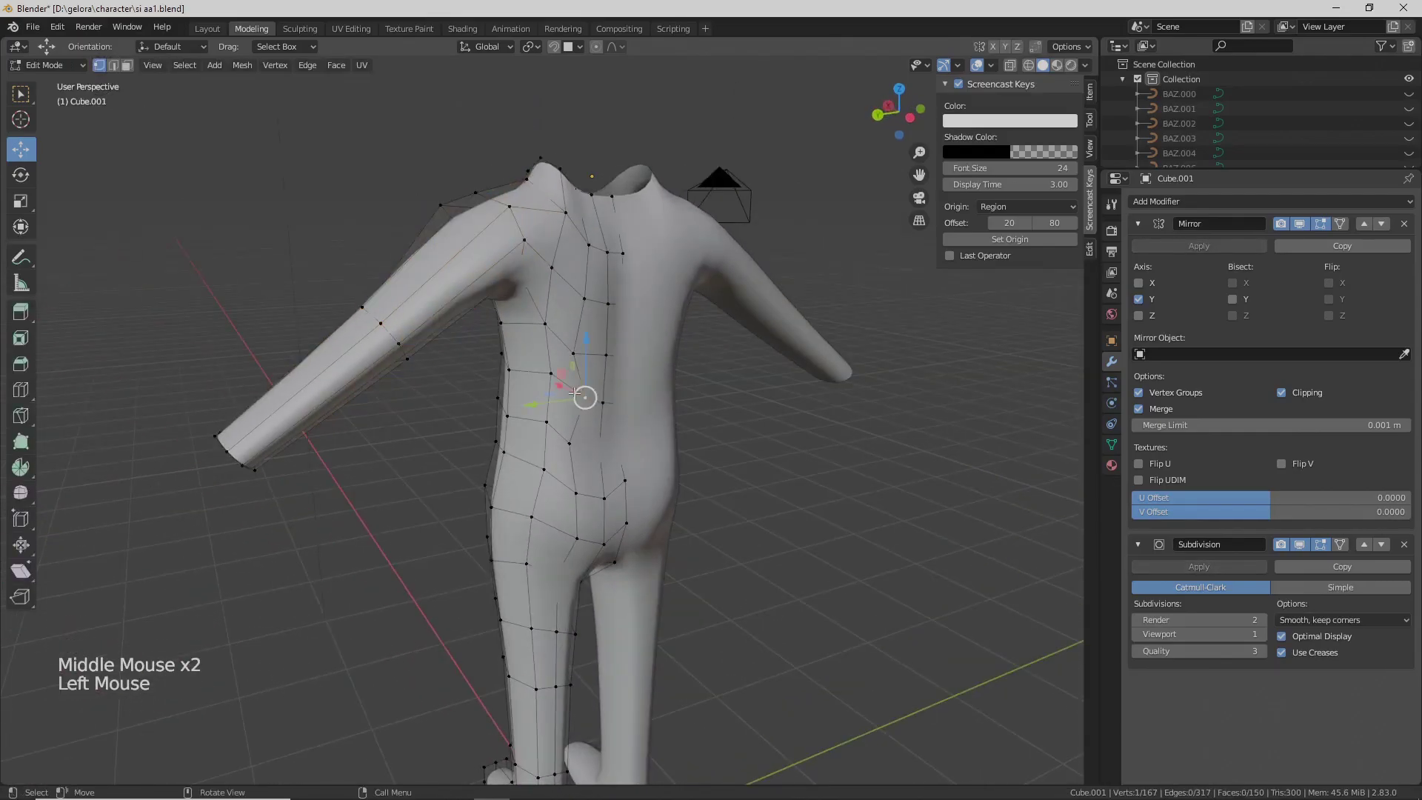
pyautogui.moveTo(541, 400); pyautogui.dragTo(543, 398)
pyautogui.moveTo(542, 398); pyautogui.dragTo(728, 370, button='middle')
pyautogui.scroll(2, 712, 350)
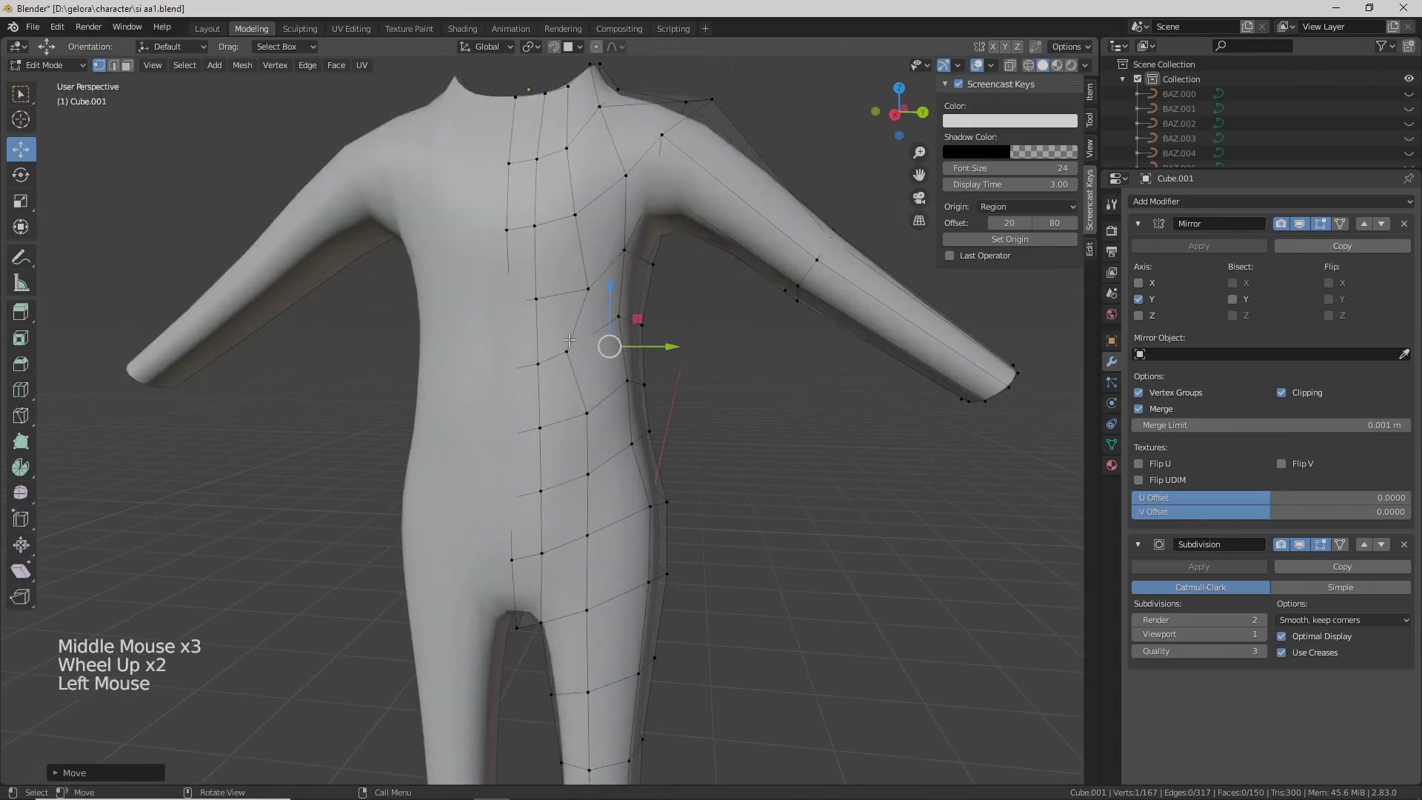
pyautogui.moveTo(649, 350); pyautogui.dragTo(650, 350)
pyautogui.scroll(-1, 650, 350)
pyautogui.moveTo(649, 350); pyautogui.dragTo(819, 317, button='middle')
pyautogui.moveTo(819, 317); pyautogui.dragTo(822, 316)
# - Examine the torso and back surface from several angles with and without the editing cage
pyautogui.moveTo(822, 317); pyautogui.dragTo(756, 348, button='middle')
pyautogui.keyDown('shift'); pyautogui.moveTo(756, 348); pyautogui.dragTo(520, 430, button='middle'); pyautogui.keyUp('shift')
pyautogui.scroll(-1, 637, 374)
pyautogui.scroll(-1, 470, 354)
pyautogui.scroll(-1, 504, 363)
pyautogui.press('Tab')
pyautogui.scroll(1, 597, 402)
pyautogui.press('Tab')
# - Move two upper-back vertices near the spine, and shift the column of five vertices beside it toward the centre
pyautogui.scroll(1, 548, 415)
pyautogui.scroll(1, 520, 429)
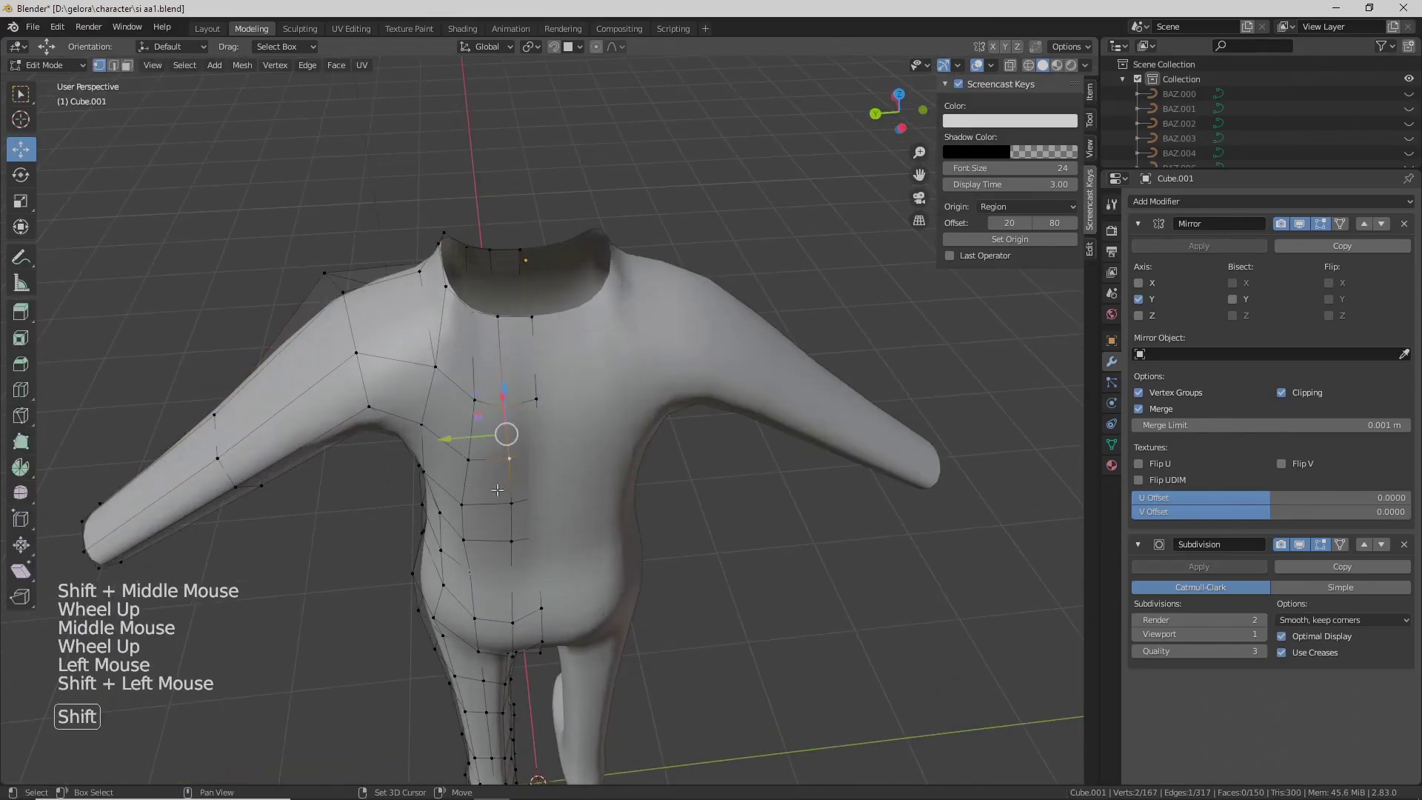
pyautogui.moveTo(509, 569); pyautogui.dragTo(674, 494, button='middle')
pyautogui.moveTo(641, 393); pyautogui.dragTo(653, 393)
pyautogui.moveTo(653, 393); pyautogui.dragTo(635, 451, button='middle')
pyautogui.scroll(1, 642, 370)
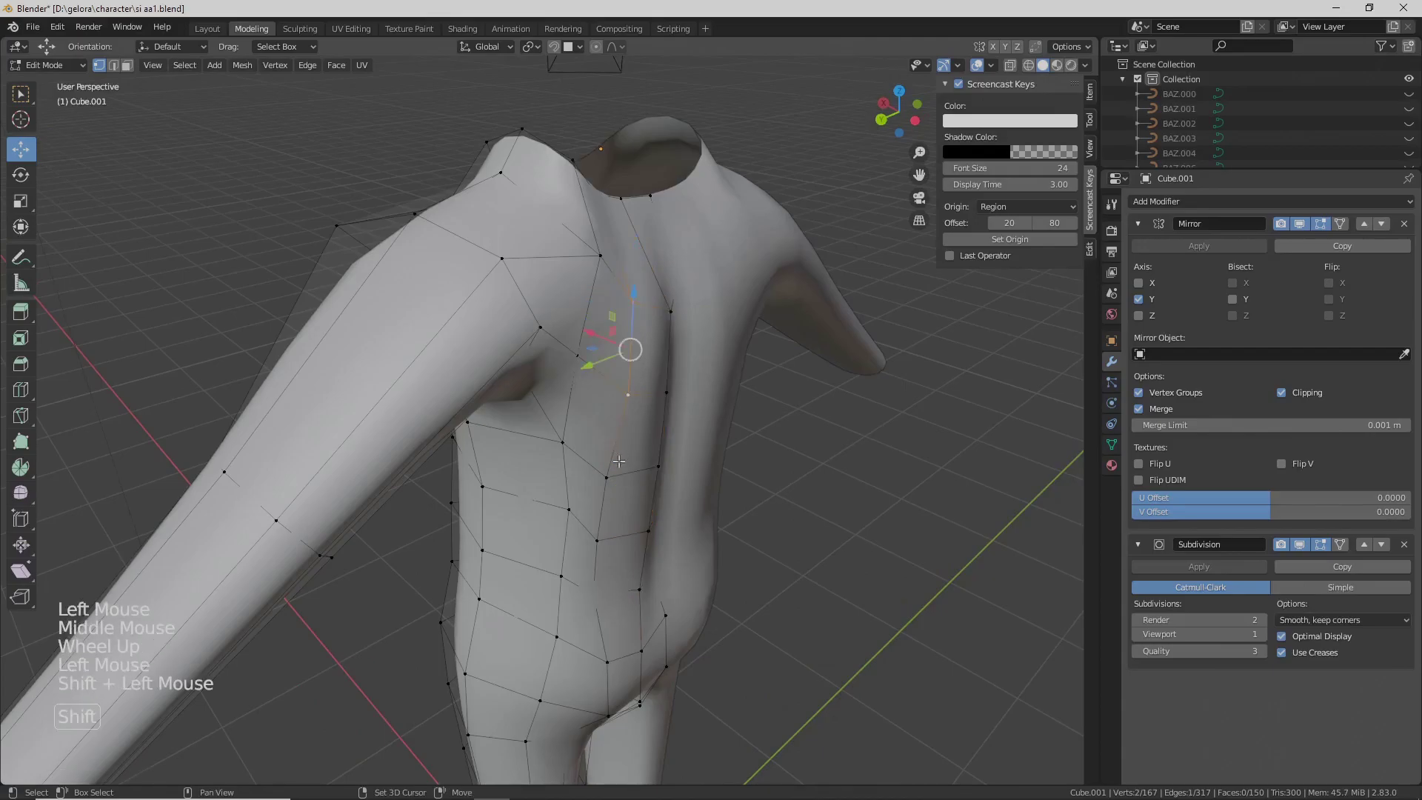
pyautogui.moveTo(585, 488); pyautogui.dragTo(592, 485)
pyautogui.moveTo(593, 485); pyautogui.dragTo(552, 430, button='middle')
pyautogui.scroll(-1, 596, 430)
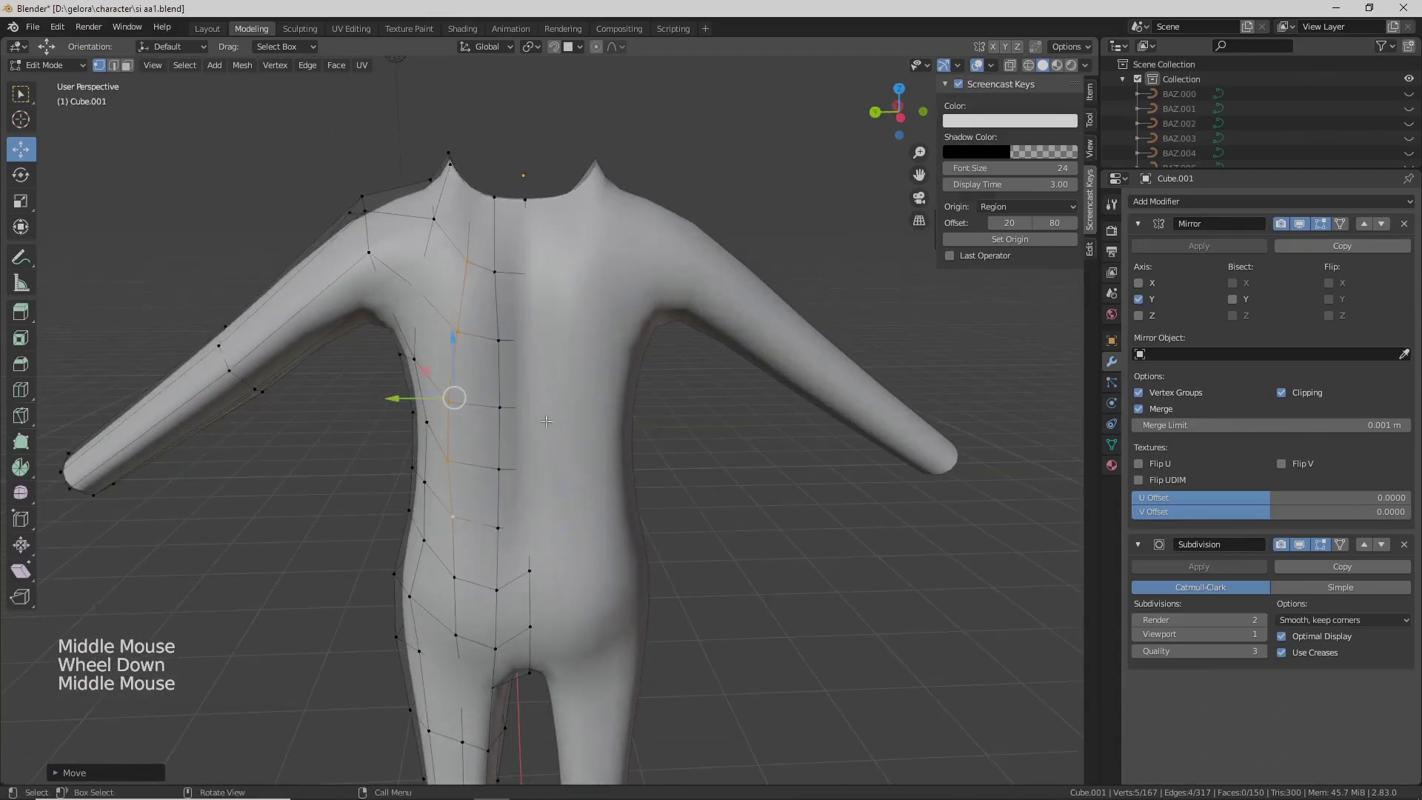
# - Check the back in Object Mode and reposition a single lower-back vertex beside the spine
pyautogui.moveTo(500, 323); pyautogui.dragTo(733, 385, button='middle')
pyautogui.press('Tab')
pyautogui.scroll(-1, 614, 370)
pyautogui.scroll(-1, 559, 393)
pyautogui.moveTo(734, 385)
pyautogui.mouseDown(button='middle')
pyautogui.moveTo(785, 422)
pyautogui.moveTo(895, 438)
pyautogui.moveTo(638, 419)
pyautogui.moveTo(588, 439)
pyautogui.moveTo(737, 408)
pyautogui.mouseUp(button='middle')
pyautogui.scroll(1, 640, 425)
pyautogui.scroll(2, 588, 439)
pyautogui.press('Tab')
pyautogui.click(606, 440)
pyautogui.moveTo(737, 407); pyautogui.dragTo(712, 413)
# - Select three vertices at the back of the pelvis and push them backward along X to round the buttocks
pyautogui.moveTo(712, 413)
pyautogui.mouseDown(button='middle')
pyautogui.moveTo(700, 321)
pyautogui.moveTo(708, 397)
pyautogui.mouseUp(button='middle')
pyautogui.click(691, 340)
pyautogui.scroll(2, 708, 397)
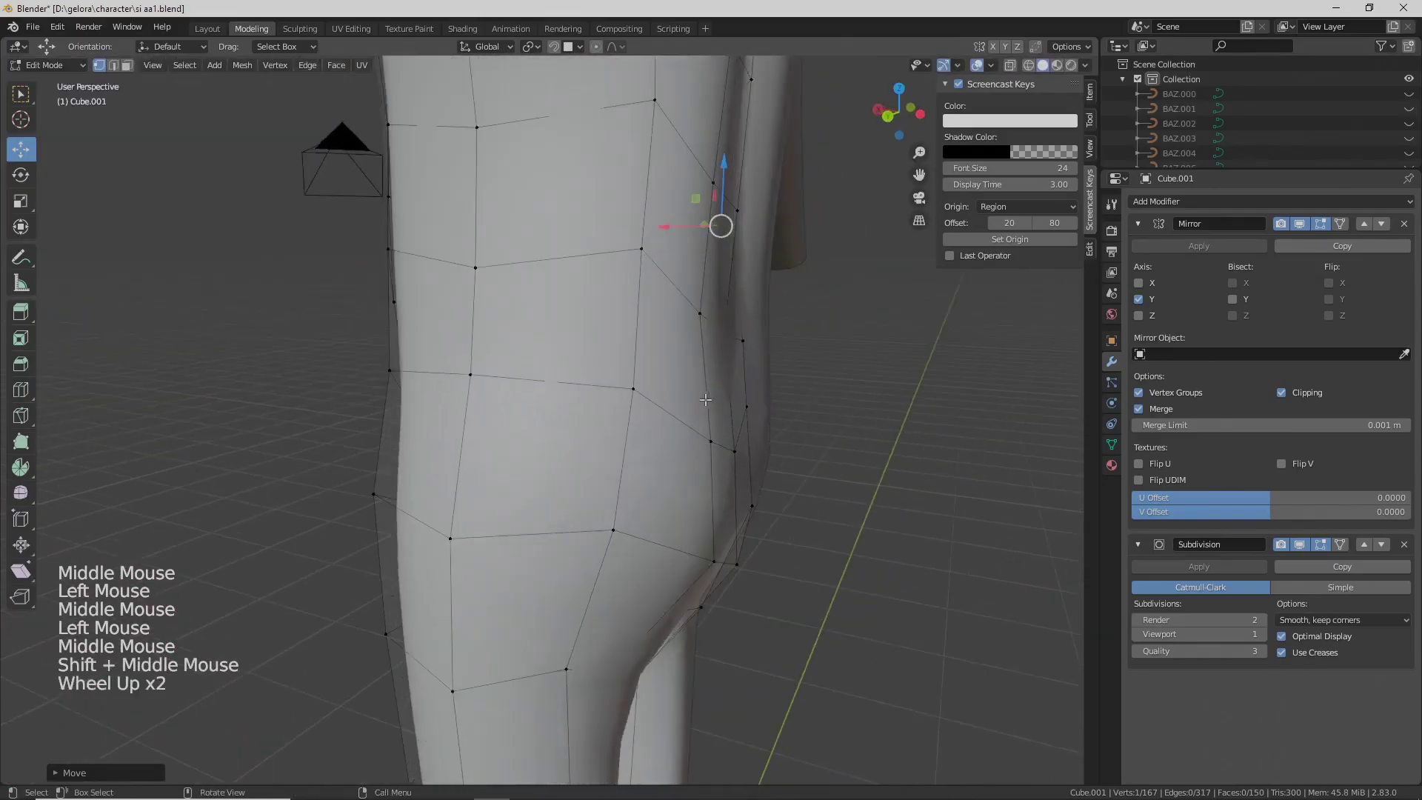
pyautogui.click(749, 413)
pyautogui.keyDown('shift'); pyautogui.click(745, 442); pyautogui.keyUp('shift')
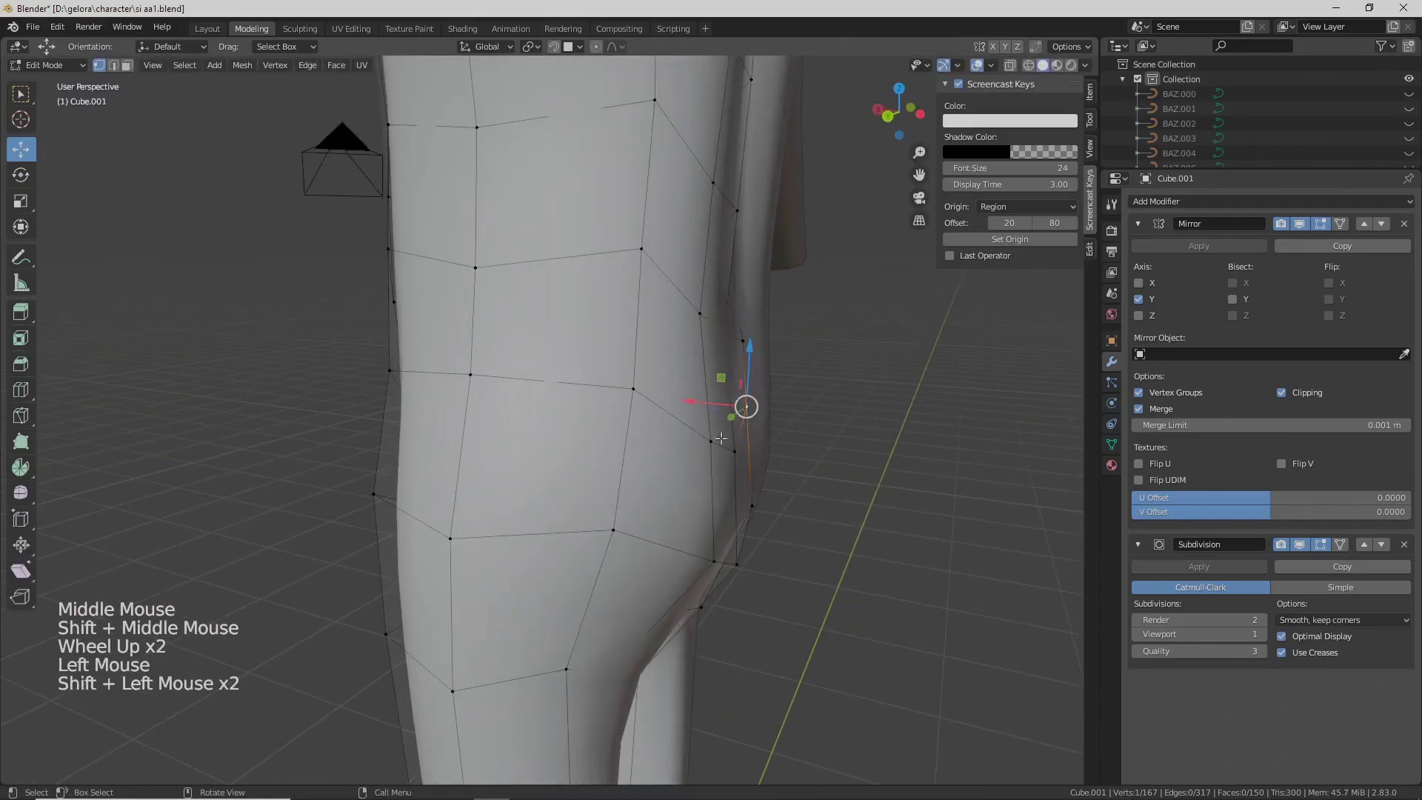
pyautogui.moveTo(684, 423); pyautogui.dragTo(716, 421)
pyautogui.moveTo(716, 421); pyautogui.dragTo(759, 474, button='middle')
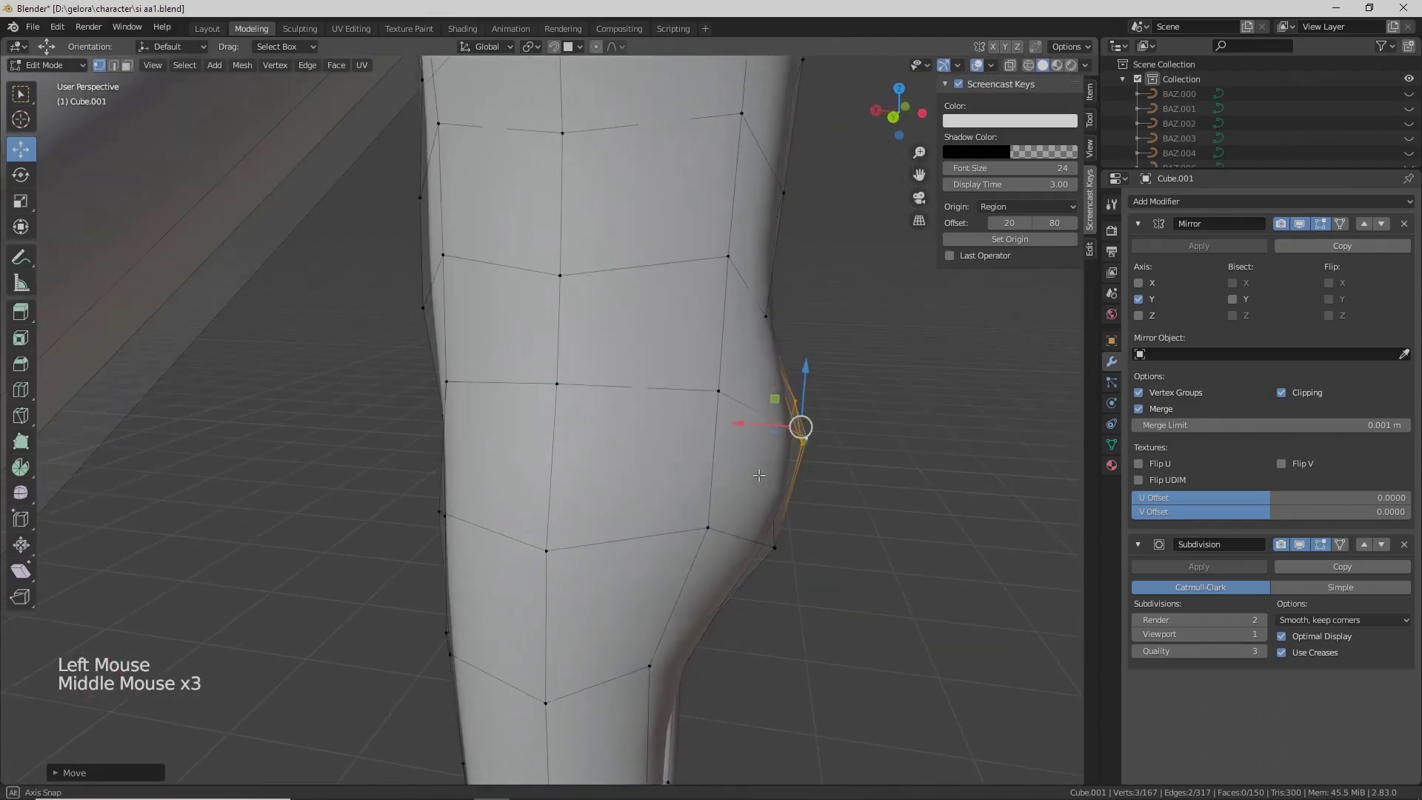
# - Make small position adjustments to the vertices on the back of the body
pyautogui.scroll(-2, 759, 475)
pyautogui.moveTo(756, 416); pyautogui.dragTo(618, 482, button='middle')
pyautogui.scroll(-2, 755, 403)
pyautogui.press('Tab')
pyautogui.scroll(2, 705, 442)
pyautogui.press('Tab')
pyautogui.moveTo(589, 467); pyautogui.dragTo(580, 460)
pyautogui.moveTo(565, 391)
pyautogui.mouseDown()
pyautogui.moveTo(582, 394)
pyautogui.moveTo(570, 393)
pyautogui.mouseUp()
pyautogui.moveTo(570, 393); pyautogui.dragTo(590, 393, button='middle')
pyautogui.moveTo(590, 393); pyautogui.dragTo(606, 396)
pyautogui.moveTo(607, 397); pyautogui.dragTo(644, 404, button='middle')
# - Select two upper-back vertices at and below the neckline near the spine and move them slightly
pyautogui.scroll(-1, 645, 403)
pyautogui.moveTo(644, 404)
pyautogui.mouseDown(button='middle')
pyautogui.moveTo(757, 440)
pyautogui.moveTo(674, 451)
pyautogui.moveTo(627, 378)
pyautogui.moveTo(656, 445)
pyautogui.moveTo(649, 421)
pyautogui.mouseUp(button='middle')
pyautogui.press('Tab')
pyautogui.scroll(-1, 802, 447)
pyautogui.scroll(2, 656, 444)
pyautogui.press('Tab')
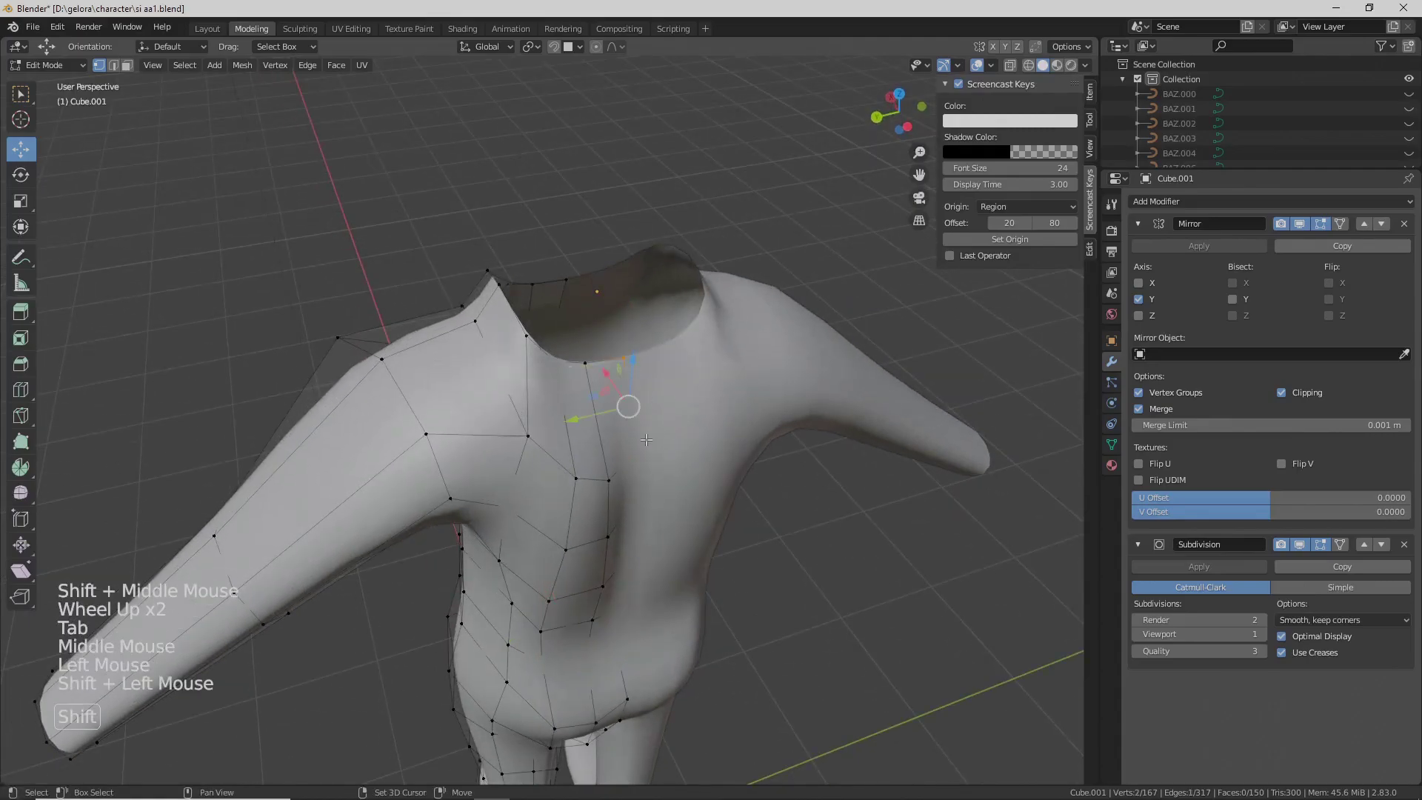
pyautogui.moveTo(614, 371); pyautogui.dragTo(609, 383)
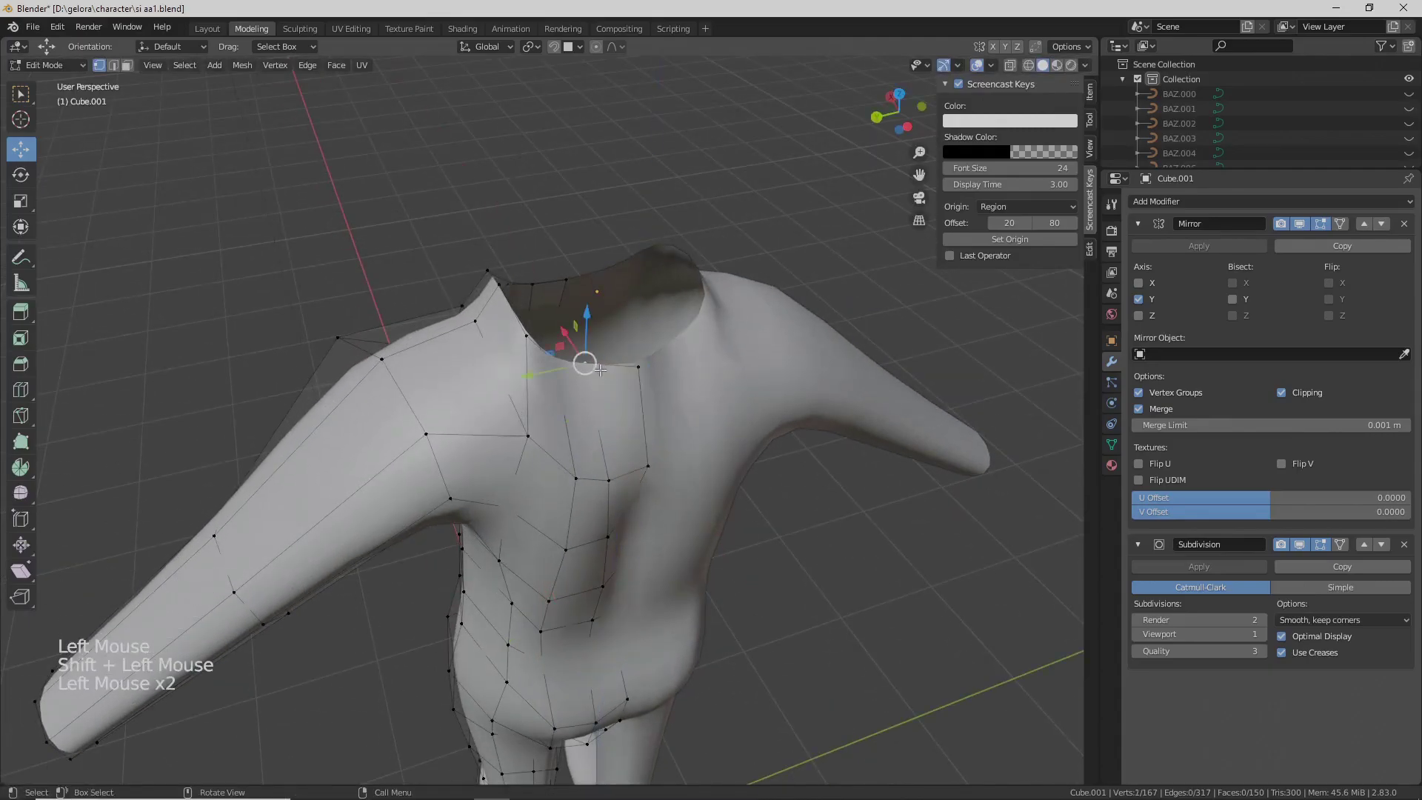
# - Reposition the vertex on the rear neckline rim to smooth the neck opening
pyautogui.moveTo(578, 394); pyautogui.dragTo(595, 410, button='middle')
pyautogui.moveTo(620, 386)
pyautogui.mouseDown()
pyautogui.moveTo(613, 398)
pyautogui.moveTo(582, 383)
pyautogui.moveTo(593, 393)
pyautogui.mouseUp()
pyautogui.moveTo(593, 392); pyautogui.dragTo(667, 326, button='middle')
pyautogui.click(671, 333)
pyautogui.moveTo(667, 326); pyautogui.dragTo(673, 331)
# - Examine the overall proportions of the smoothed body in Object Mode from several distances
pyautogui.moveTo(672, 331); pyautogui.dragTo(748, 424, button='middle')
pyautogui.click(686, 323)
pyautogui.press('Tab')
pyautogui.scroll(-2, 718, 392)
pyautogui.scroll(-2, 740, 410)
pyautogui.scroll(-2, 773, 460)
pyautogui.scroll(1, 810, 415)
pyautogui.click(807, 415)
pyautogui.click(785, 407)
pyautogui.click(700, 363)
pyautogui.scroll(1, 715, 382)
pyautogui.press('Tab')
pyautogui.press('Tab')
pyautogui.keyDown('shift'); pyautogui.moveTo(748, 424); pyautogui.dragTo(694, 392, button='middle'); pyautogui.keyUp('shift')
pyautogui.scroll(-2, 688, 394)
pyautogui.moveTo(694, 392)
pyautogui.keyDown('shift'); pyautogui.mouseDown(button='middle')
pyautogui.moveTo(749, 409)
pyautogui.moveTo(708, 385)
pyautogui.moveTo(734, 383)
pyautogui.moveTo(657, 403)
pyautogui.moveTo(697, 393)
pyautogui.mouseUp(button='middle'); pyautogui.keyUp('shift')
pyautogui.scroll(2, 753, 402)
pyautogui.scroll(1, 763, 402)
pyautogui.click(682, 359)
pyautogui.scroll(-2, 657, 403)
pyautogui.scroll(1, 689, 388)
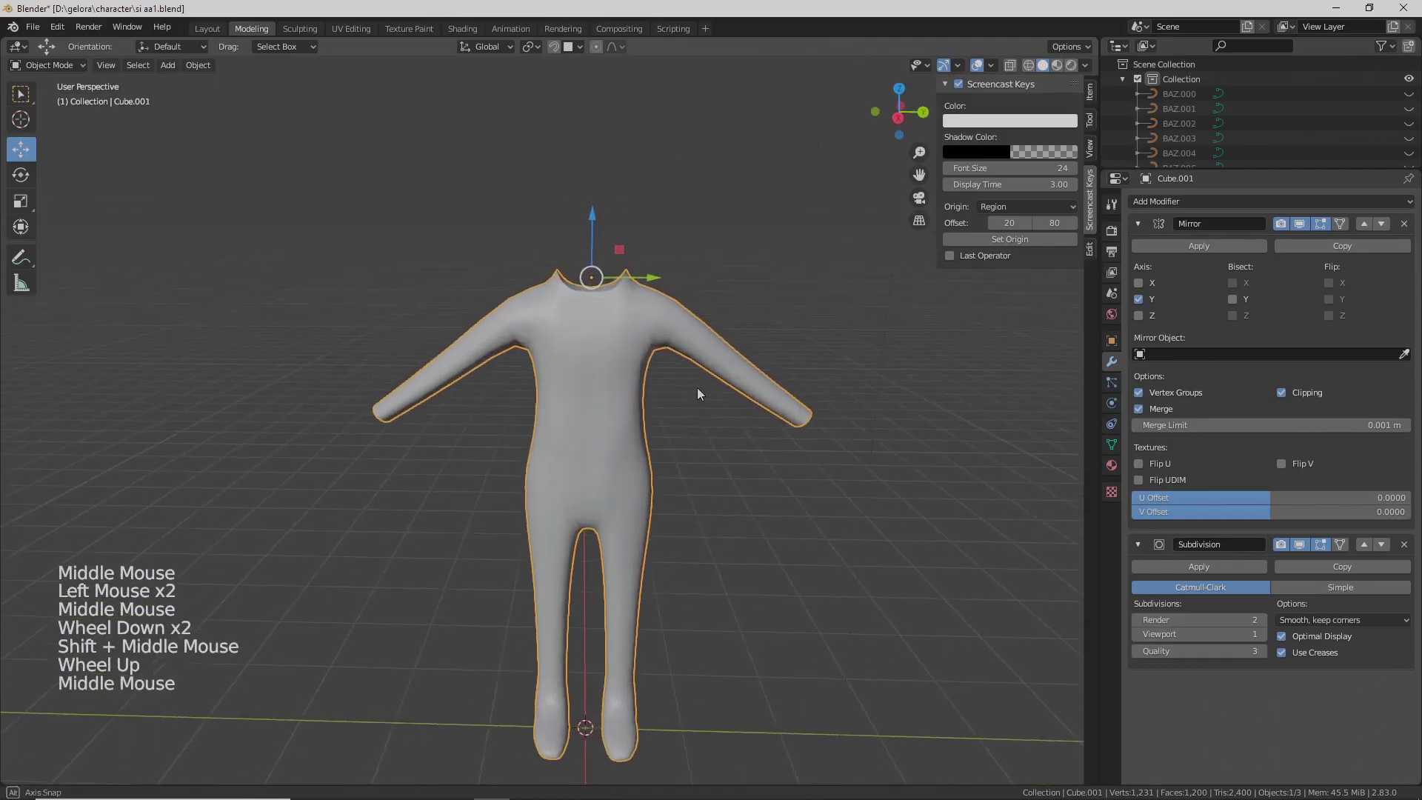
# - Append the hand object Cube.004 from the Object folder of tangan.blend into the scene
pyautogui.click(33, 28)
pyautogui.click(77, 190)
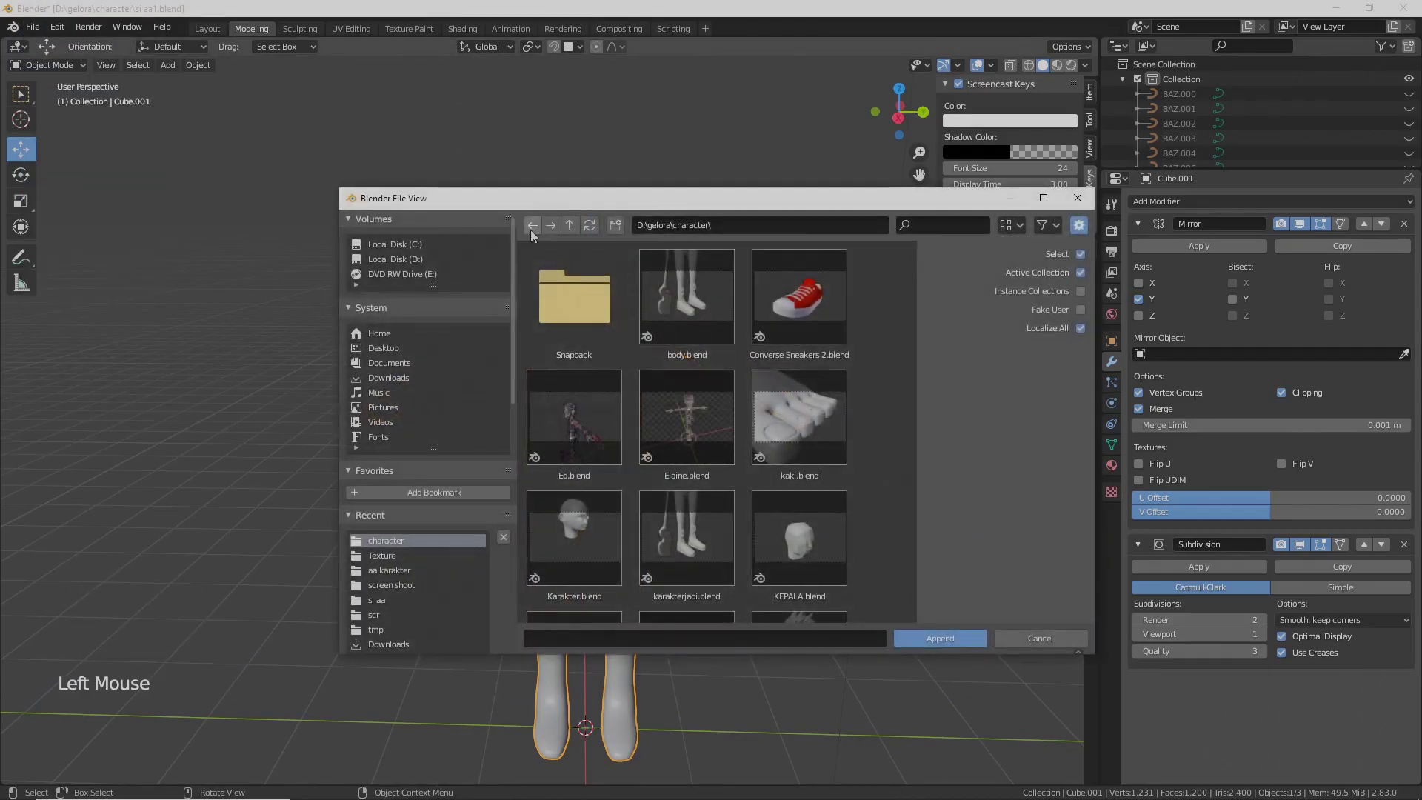
pyautogui.scroll(-5, 758, 392)
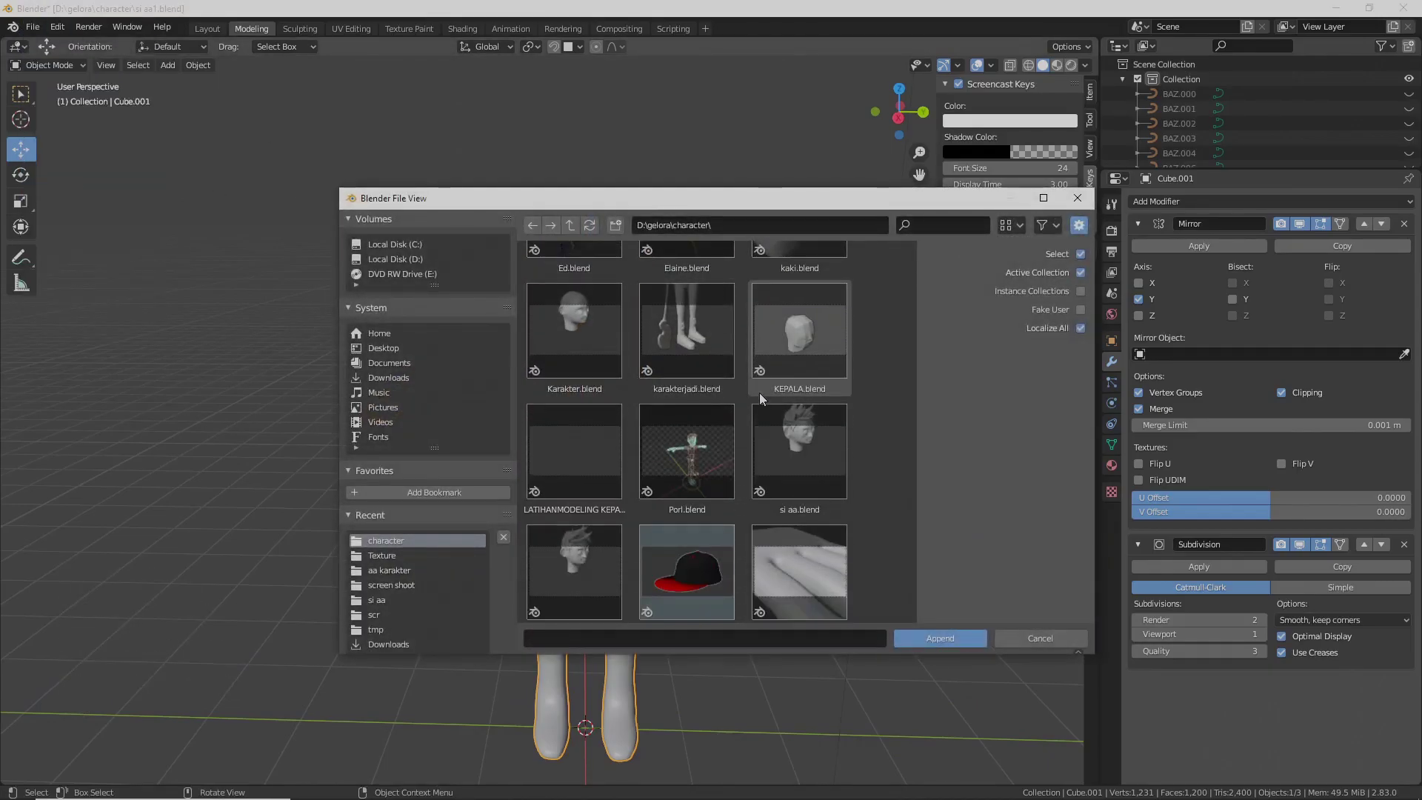
pyautogui.scroll(-1, 763, 429)
pyautogui.doubleClick(778, 480)
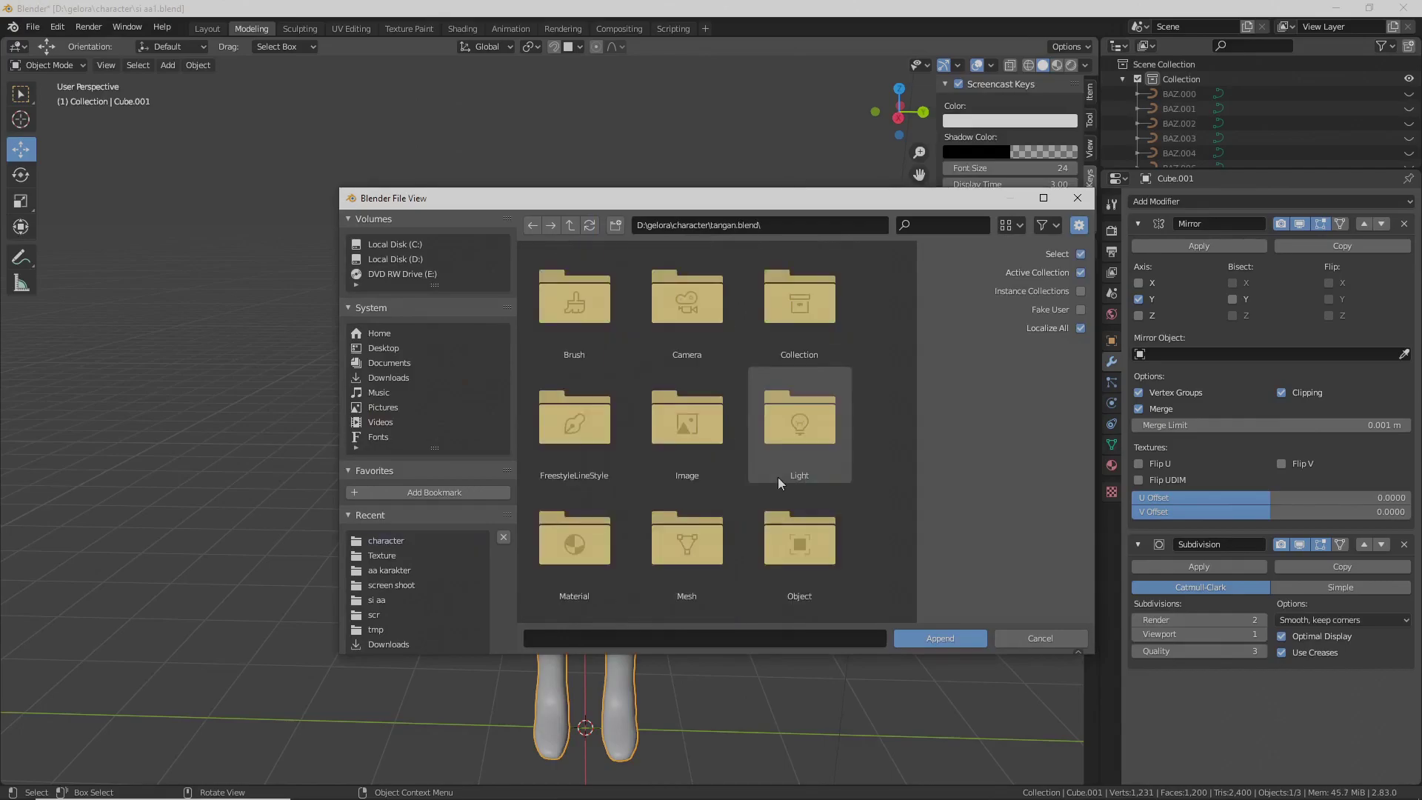
pyautogui.scroll(-5, 726, 483)
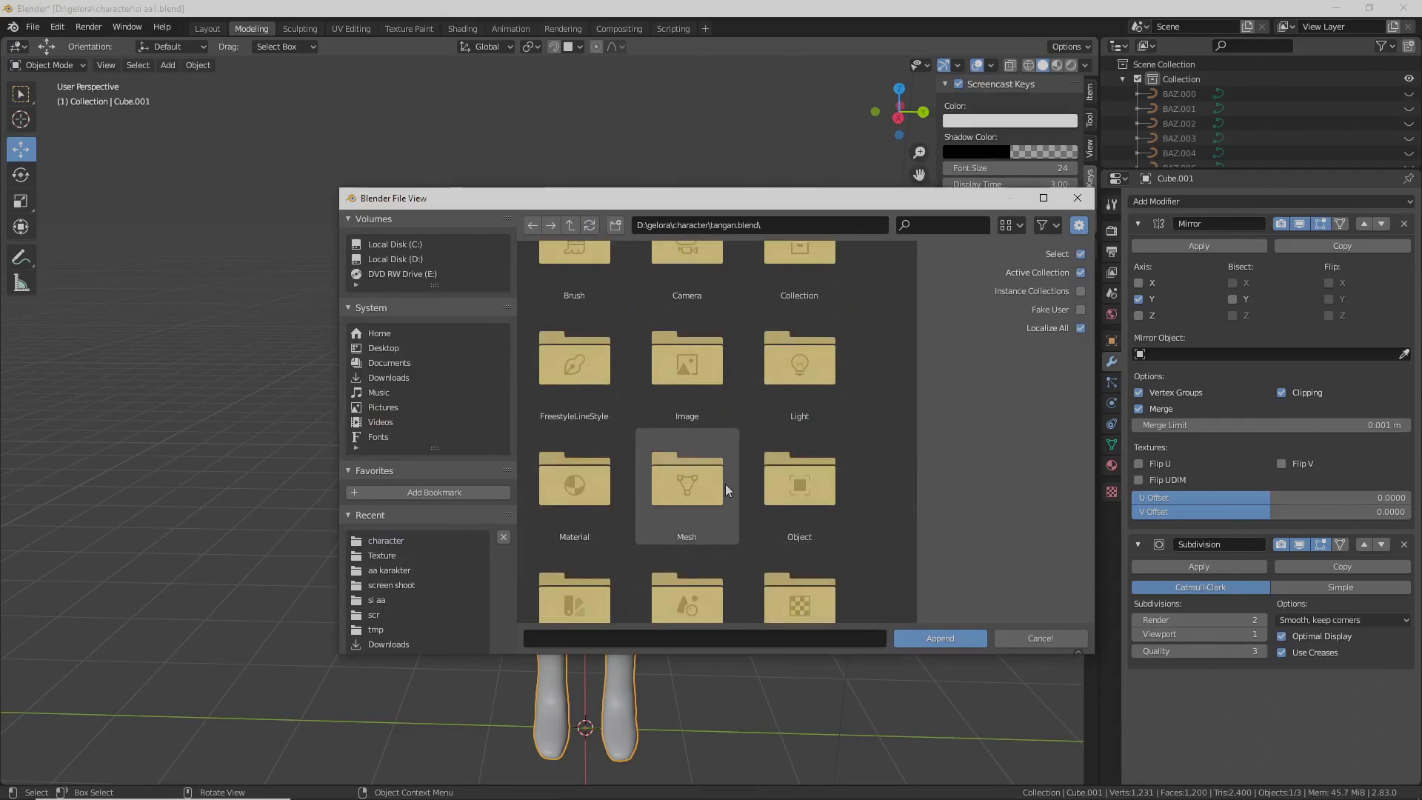
pyautogui.doubleClick(811, 410)
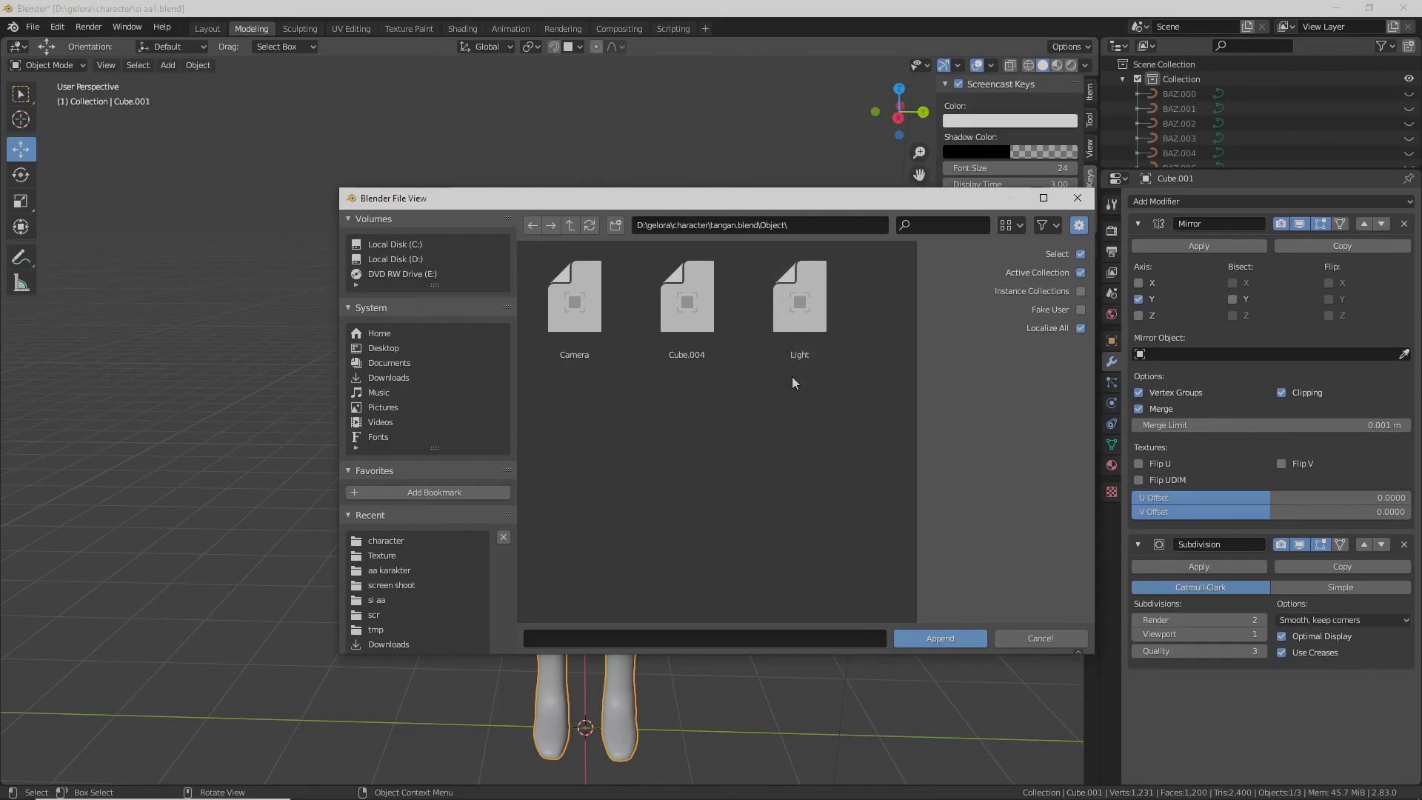
pyautogui.click(687, 304)
pyautogui.click(931, 636)
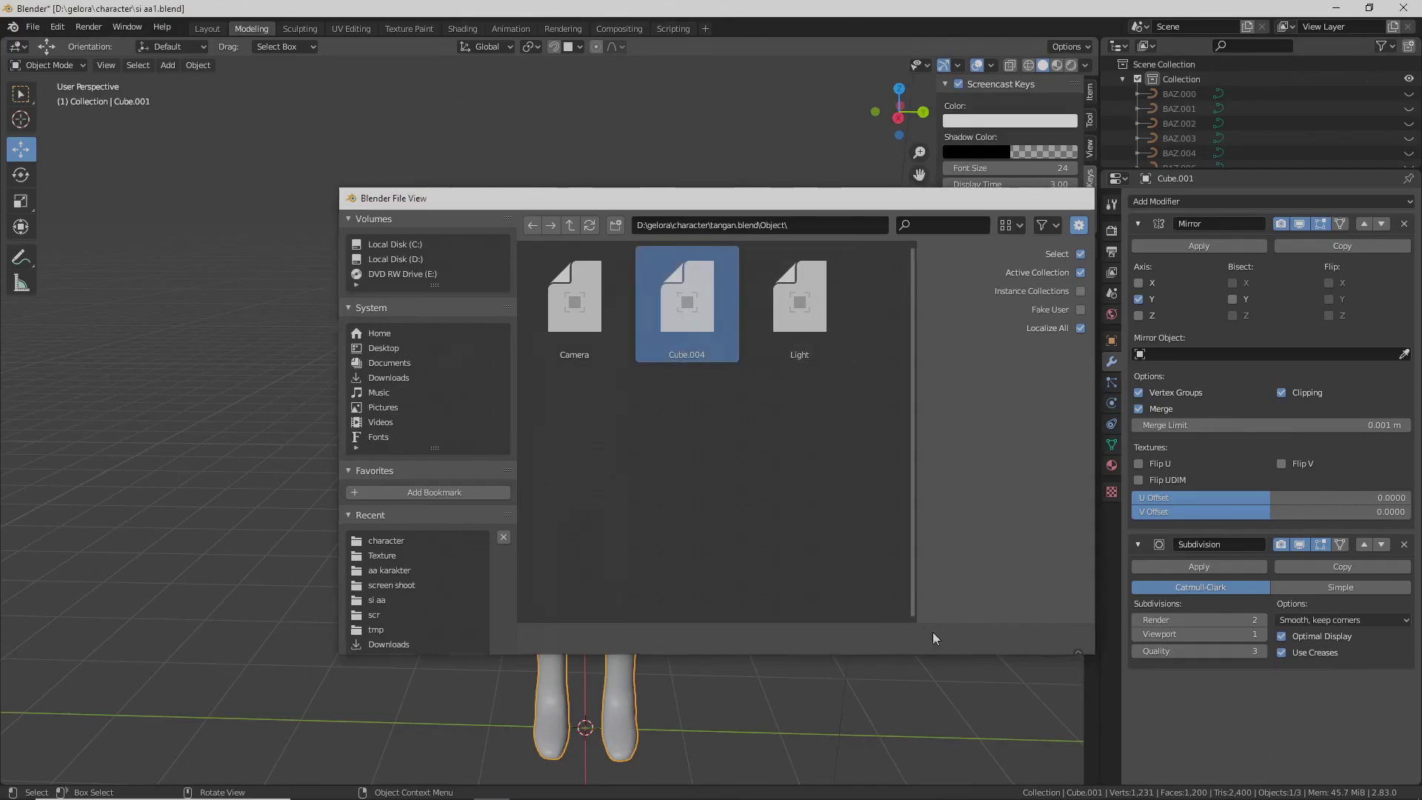
pyautogui.scroll(-4, 890, 579)
pyautogui.moveTo(855, 520); pyautogui.dragTo(790, 543, button='middle')
pyautogui.scroll(-2, 807, 554)
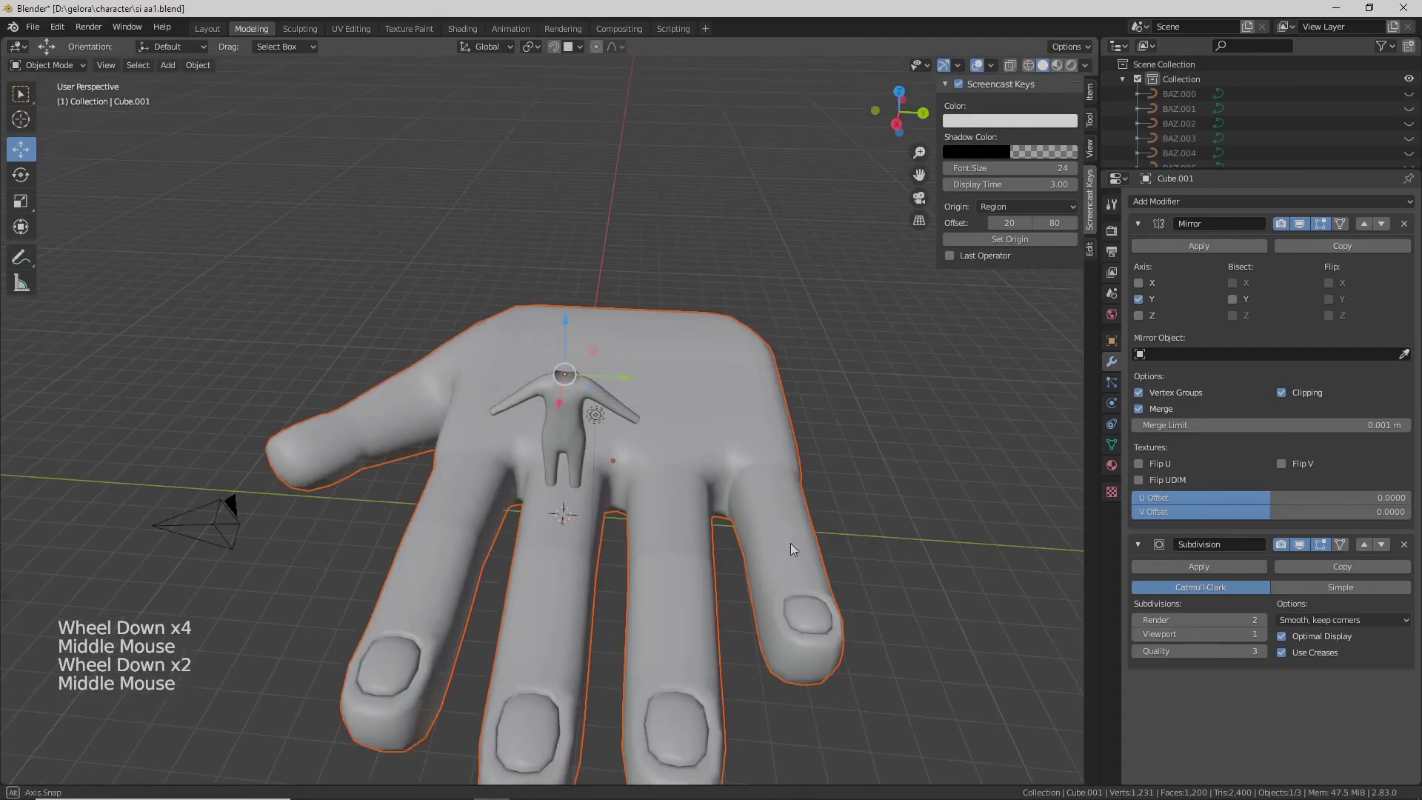
# - Scale the appended hand down and move it clear of the body
pyautogui.press('s')
pyautogui.click(785, 489)
pyautogui.moveTo(785, 489); pyautogui.dragTo(763, 479, button='middle')
pyautogui.keyDown('shift'); pyautogui.moveTo(661, 465); pyautogui.dragTo(701, 478, button='middle'); pyautogui.keyUp('shift')
pyautogui.moveTo(658, 430); pyautogui.dragTo(788, 404)
pyautogui.moveTo(741, 449); pyautogui.dragTo(631, 511, button='middle')
pyautogui.keyDown('shift'); pyautogui.moveTo(631, 511); pyautogui.dragTo(518, 337, button='middle'); pyautogui.keyUp('shift')
pyautogui.moveTo(670, 495); pyautogui.dragTo(622, 408)
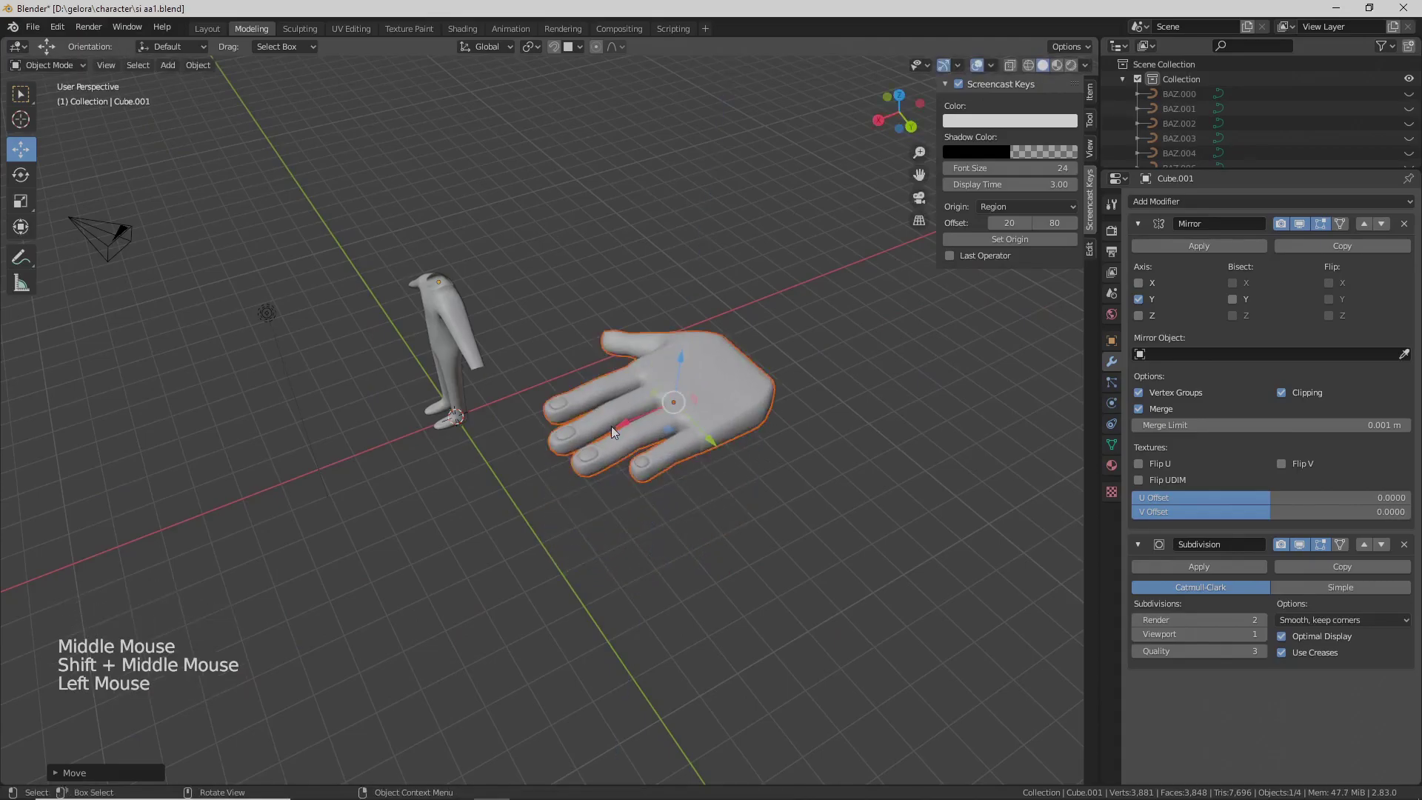
pyautogui.click(612, 428)
# - Scale the hand down further and position it just below the end of the body's arm
pyautogui.moveTo(612, 428); pyautogui.dragTo(821, 469, button='middle')
pyautogui.scroll(1, 592, 450)
pyautogui.press('s')
pyautogui.moveTo(655, 444); pyautogui.dragTo(480, 469)
pyautogui.scroll(2, 563, 466)
pyautogui.keyDown('shift'); pyautogui.moveTo(480, 470); pyautogui.dragTo(552, 458, button='middle'); pyautogui.keyUp('shift')
pyautogui.keyDown('shift'); pyautogui.moveTo(434, 469); pyautogui.dragTo(732, 360, button='middle'); pyautogui.keyUp('shift')
pyautogui.scroll(1, 637, 486)
pyautogui.click(592, 488)
pyautogui.click(804, 283)
pyautogui.moveTo(804, 283); pyautogui.dragTo(700, 483, button='middle')
pyautogui.scroll(1, 713, 447)
pyautogui.click(701, 483)
# - Rotate the hand about the global Z axis to point its fingers outward, shift it toward the wrist and adjust its angle
pyautogui.press('r')
pyautogui.press('z')
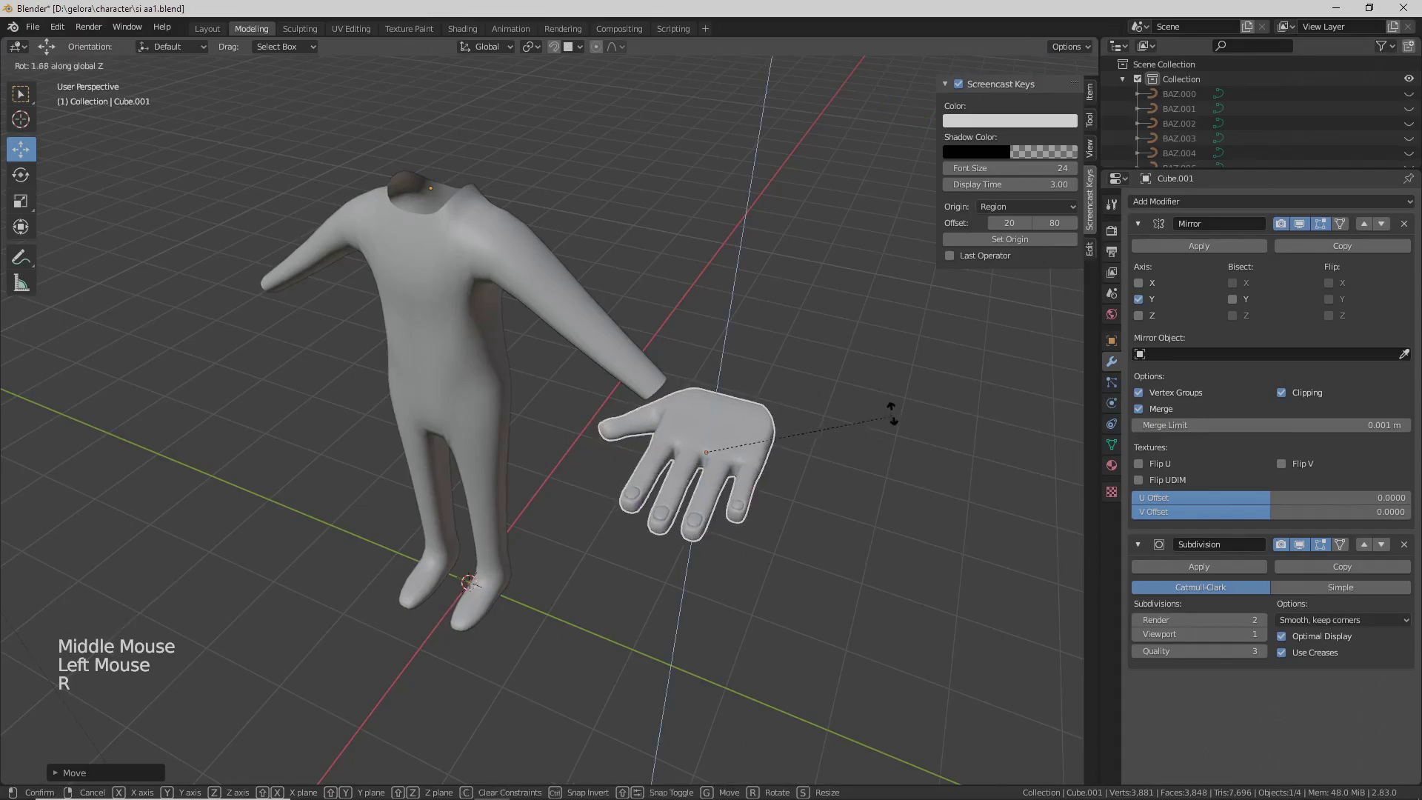
pyautogui.click(724, 261)
pyautogui.moveTo(724, 261); pyautogui.dragTo(636, 378, button='middle')
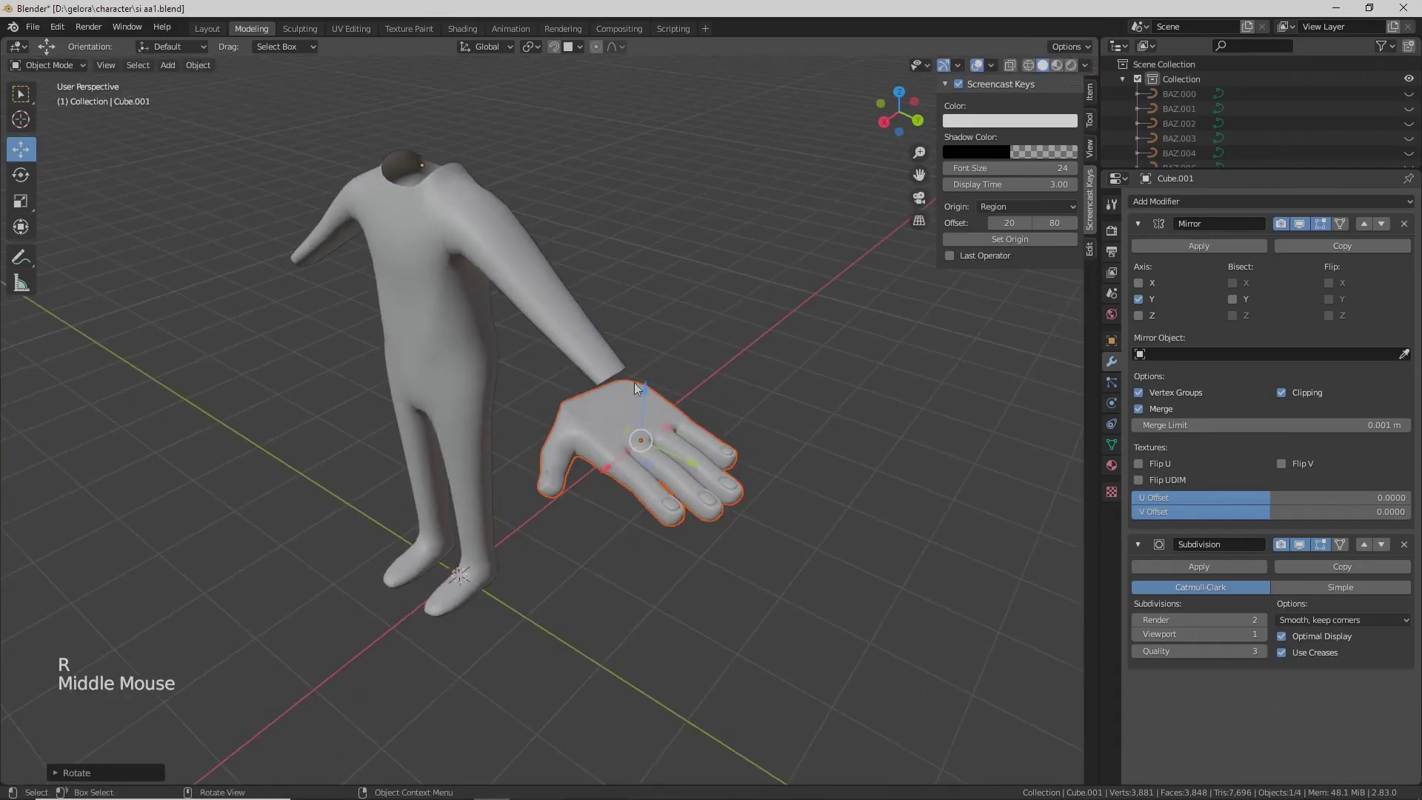
pyautogui.moveTo(600, 467); pyautogui.dragTo(642, 419)
pyautogui.moveTo(642, 419); pyautogui.dragTo(674, 448, button='middle')
pyautogui.press('r')
pyautogui.click(617, 467)
pyautogui.moveTo(674, 447); pyautogui.dragTo(639, 456, button='middle')
# - Tilt the hand to follow the arm's downward slope, undo the last move and reposition the hand vertically
pyautogui.press('r')
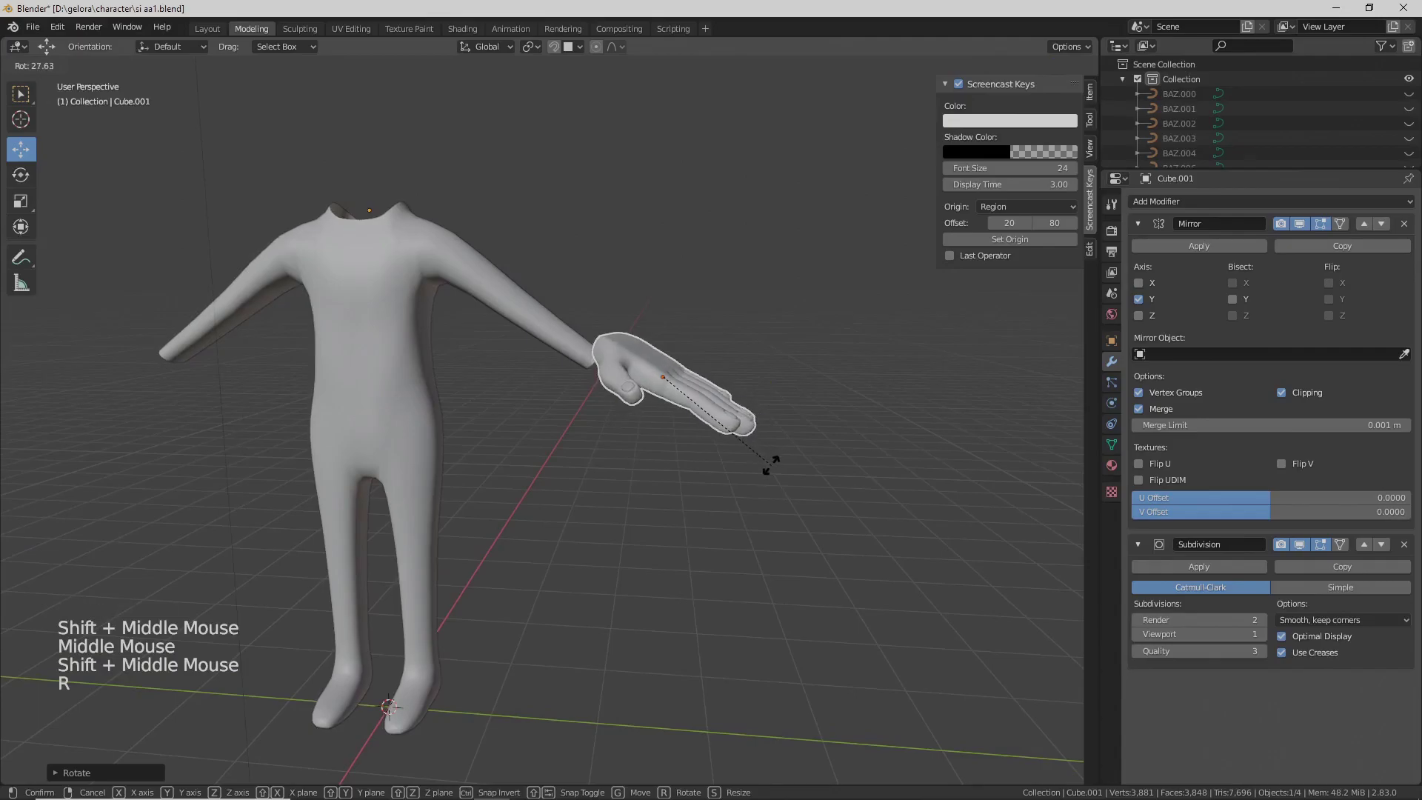
pyautogui.moveTo(784, 453); pyautogui.dragTo(729, 452, button='middle')
pyautogui.click(657, 337)
pyautogui.hotkey('ctrl', 'z')
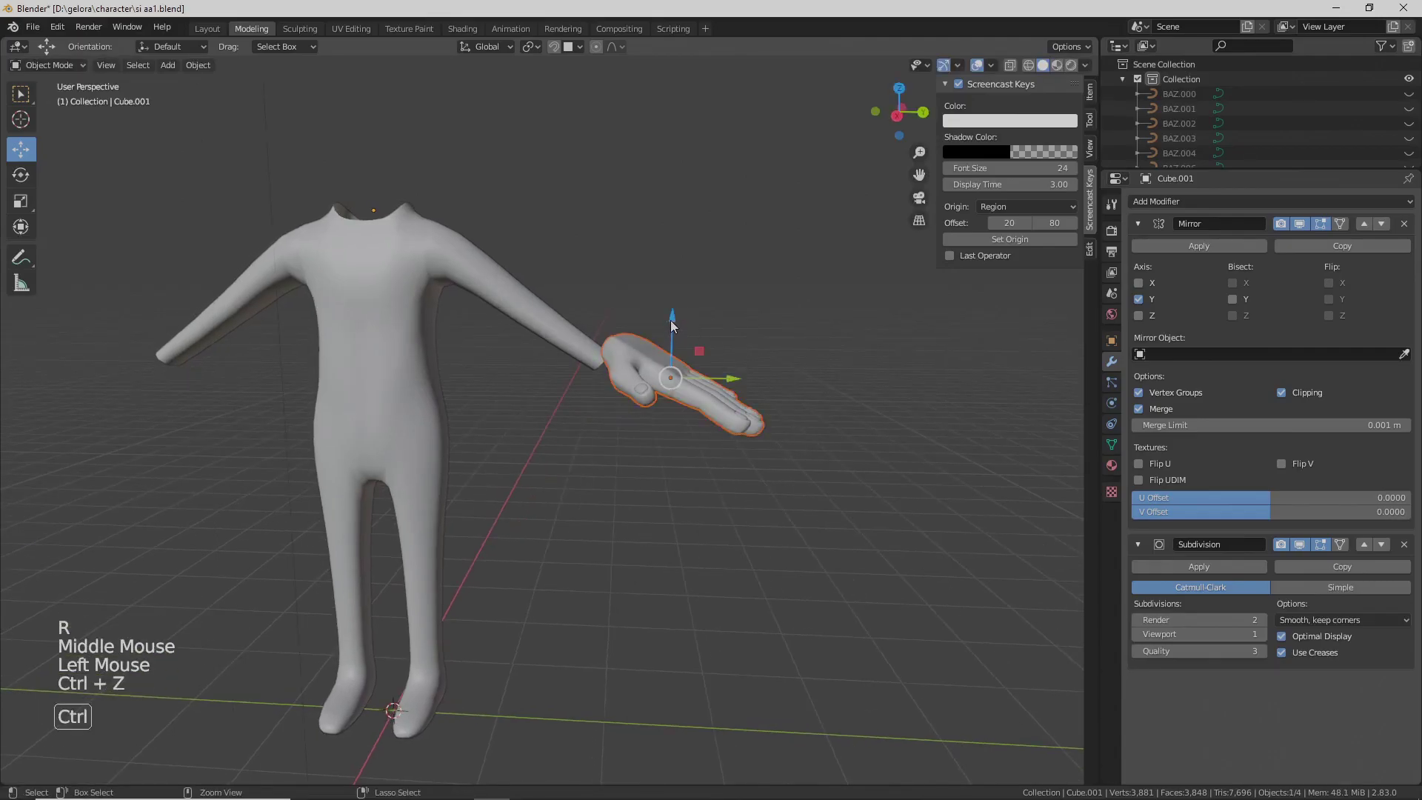
pyautogui.click(670, 320)
pyautogui.moveTo(670, 320); pyautogui.dragTo(492, 457, button='middle')
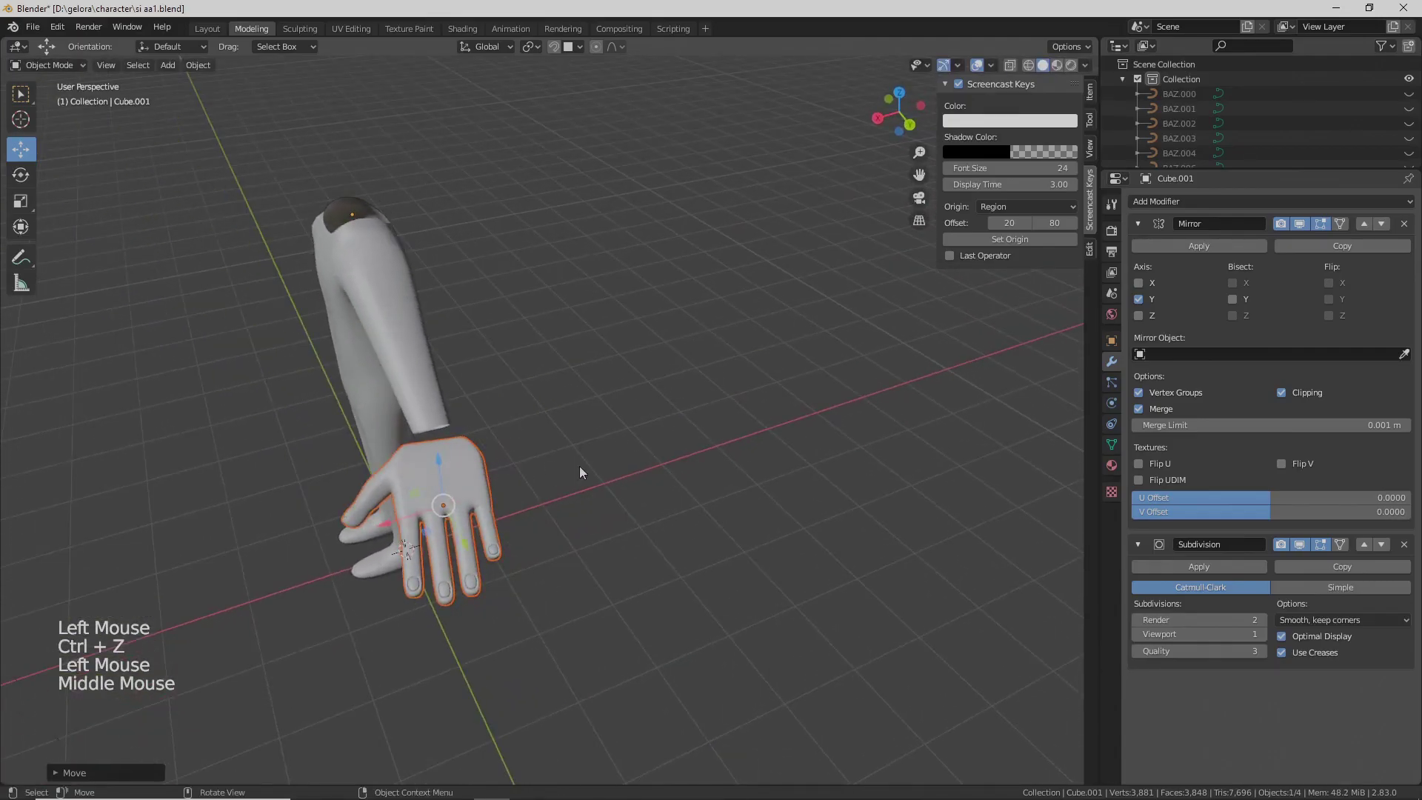
# - Rotate the hand in line with the forearm, scale it down and move it closer to the wrist
pyautogui.press('r')
pyautogui.click(617, 423)
pyautogui.keyDown('shift'); pyautogui.moveTo(584, 462); pyautogui.dragTo(636, 456, button='middle'); pyautogui.keyUp('shift')
pyautogui.press('s')
pyautogui.click(647, 455)
pyautogui.moveTo(519, 528); pyautogui.dragTo(537, 523)
# - Shift the hand along several axes to line up its base with the open end of the arm
pyautogui.moveTo(537, 523); pyautogui.dragTo(545, 480, button='middle')
pyautogui.scroll(1, 626, 481)
pyautogui.scroll(1, 544, 489)
pyautogui.moveTo(562, 566); pyautogui.dragTo(622, 528, button='middle')
pyautogui.keyDown('shift'); pyautogui.moveTo(622, 528); pyautogui.dragTo(630, 513, button='middle'); pyautogui.keyUp('shift')
pyautogui.moveTo(692, 391); pyautogui.dragTo(705, 374)
pyautogui.moveTo(753, 454); pyautogui.dragTo(675, 386)
pyautogui.moveTo(727, 433); pyautogui.dragTo(711, 431)
# - Scale the hand to suit the wrist thickness and readjust its position against the arm
pyautogui.moveTo(711, 431); pyautogui.dragTo(649, 407, button='middle')
pyautogui.scroll(-2, 711, 428)
pyautogui.press('s')
pyautogui.scroll(1, 637, 449)
pyautogui.moveTo(648, 408); pyautogui.dragTo(652, 414)
pyautogui.moveTo(652, 414); pyautogui.dragTo(637, 446, button='middle')
pyautogui.moveTo(637, 445)
pyautogui.mouseDown()
pyautogui.moveTo(622, 465)
pyautogui.moveTo(611, 455)
pyautogui.mouseUp()
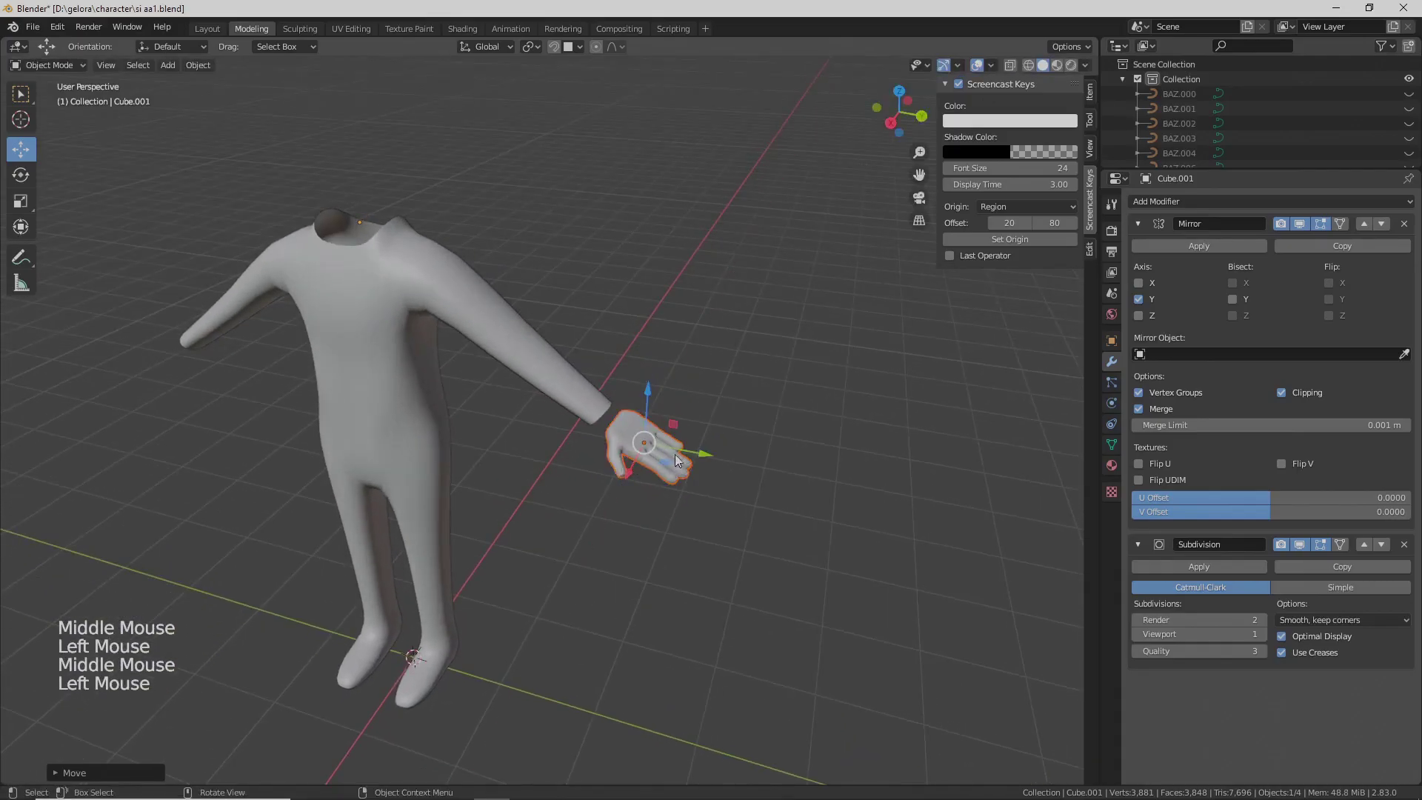
pyautogui.click(671, 453)
pyautogui.moveTo(671, 454)
pyautogui.mouseDown(button='middle')
pyautogui.moveTo(687, 433)
pyautogui.moveTo(670, 429)
pyautogui.mouseUp(button='middle')
pyautogui.moveTo(611, 446); pyautogui.dragTo(603, 462)
# - Nudge and rotate the hand slightly to align it with the forearm, and deselect it
pyautogui.moveTo(603, 463); pyautogui.dragTo(630, 447, button='middle')
pyautogui.scroll(1, 645, 448)
pyautogui.moveTo(657, 363); pyautogui.dragTo(659, 365)
pyautogui.press('r')
pyautogui.click(695, 482)
pyautogui.scroll(-2, 695, 483)
pyautogui.keyDown('shift'); pyautogui.moveTo(695, 482); pyautogui.dragTo(690, 455, button='middle'); pyautogui.keyUp('shift')
pyautogui.click(686, 464)
pyautogui.scroll(-3, 687, 455)
pyautogui.scroll(2, 691, 455)
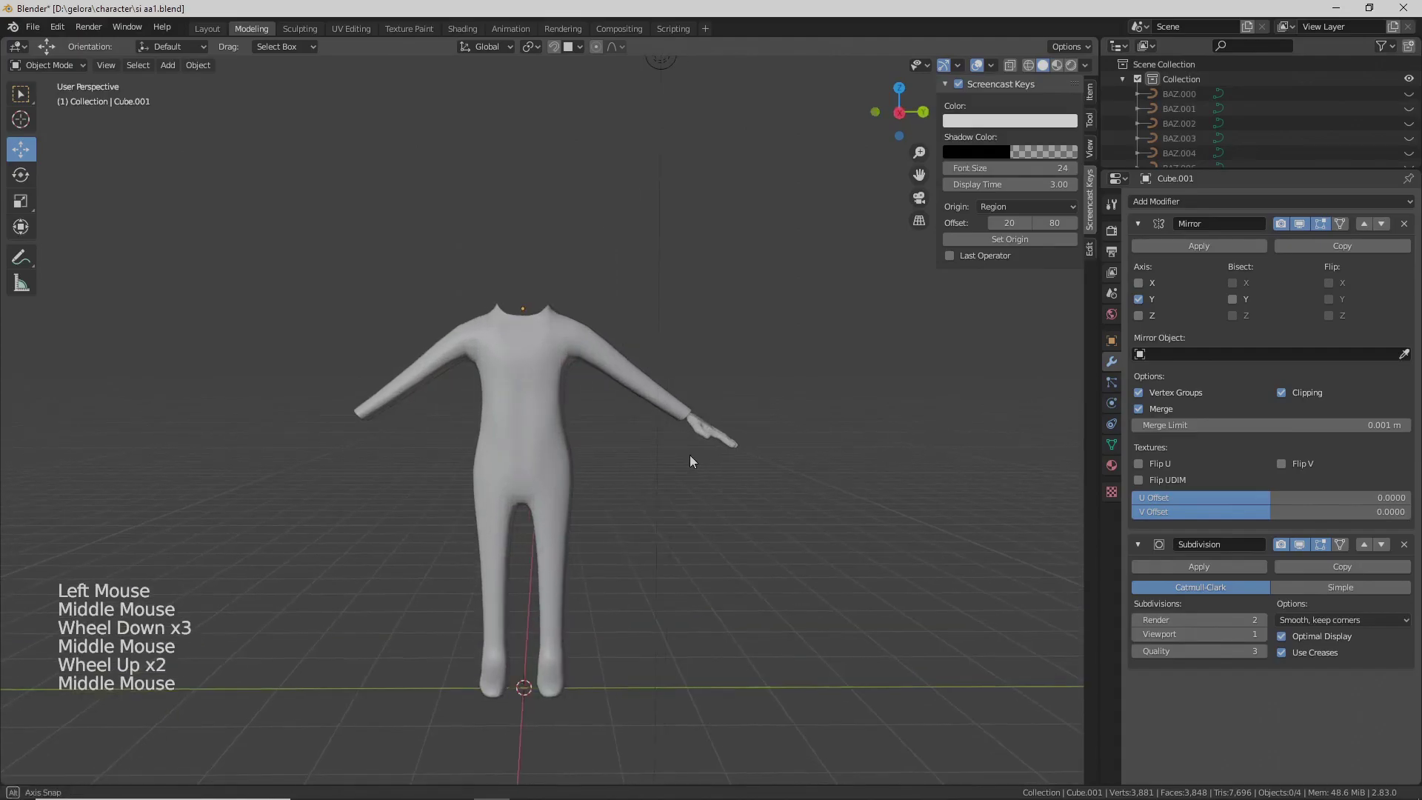
# - Reveal the hidden head, hair and curve objects alongside the body and hide them again
pyautogui.hotkey('alt', 'h')
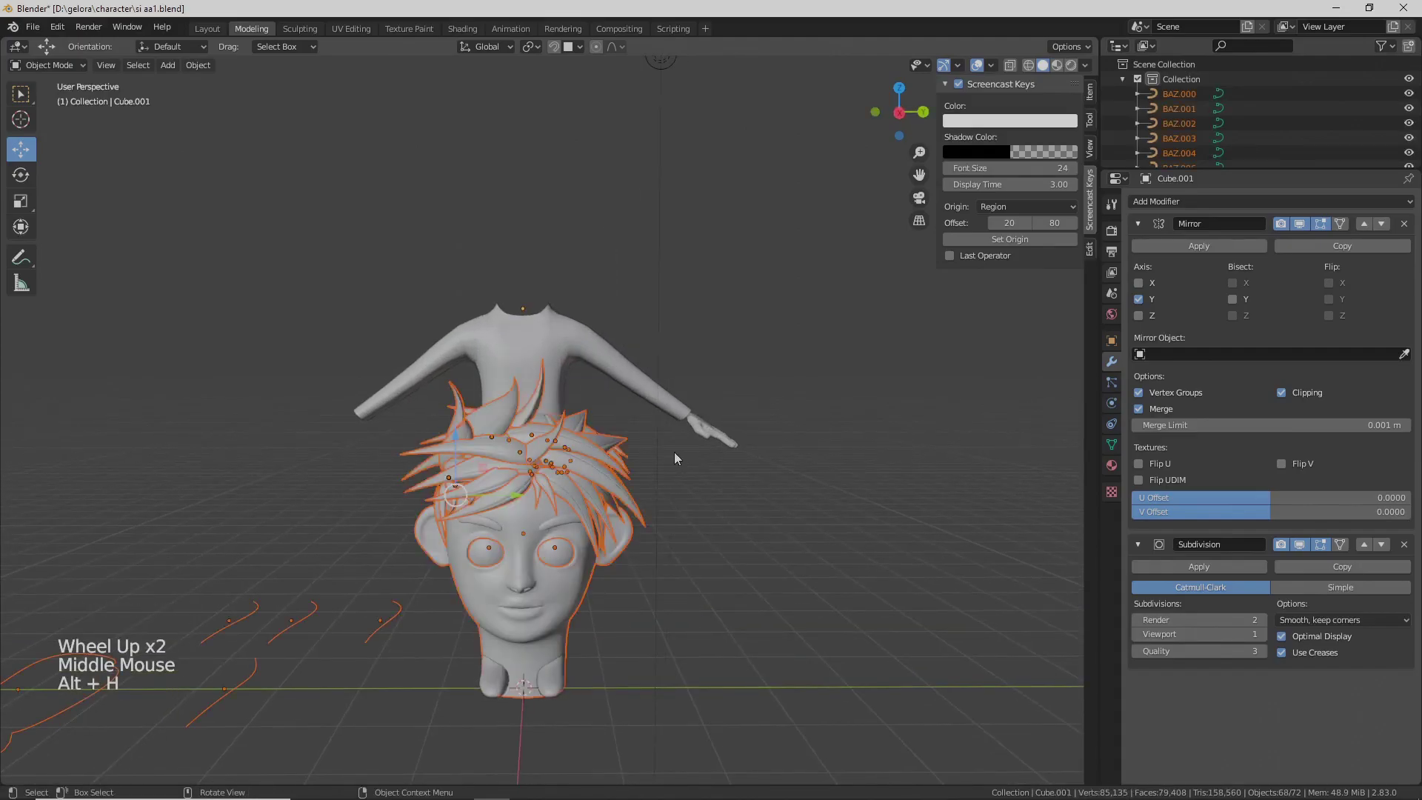
pyautogui.scroll(-1, 674, 458)
pyautogui.moveTo(674, 457); pyautogui.dragTo(570, 500, button='middle')
pyautogui.scroll(-2, 567, 501)
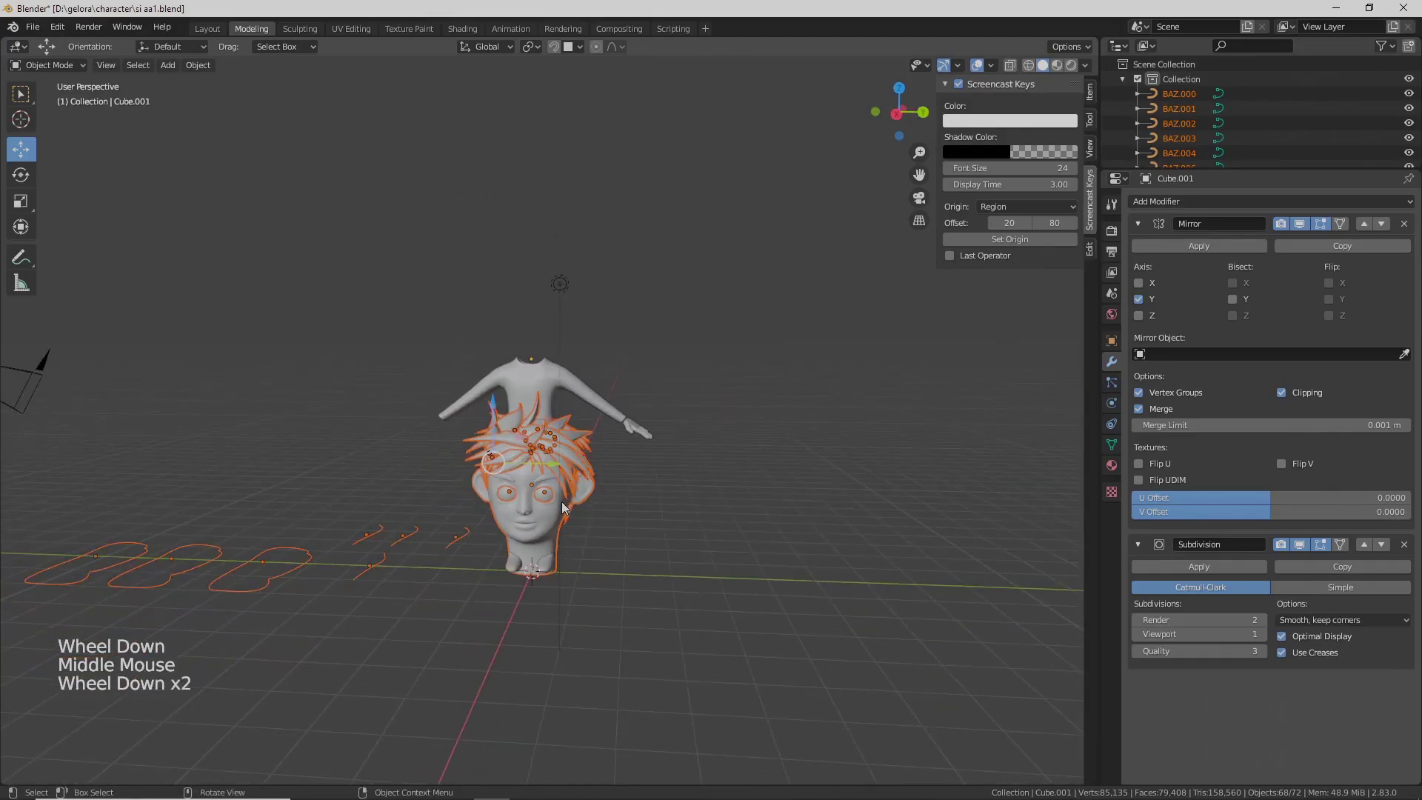
pyautogui.press('h')
# - Select the hand object and examine its size and fit against the arm from several angles
pyautogui.scroll(3, 562, 502)
pyautogui.keyDown('shift'); pyautogui.moveTo(608, 488); pyautogui.dragTo(749, 465, button='middle'); pyautogui.keyUp('shift')
pyautogui.scroll(3, 675, 509)
pyautogui.click(753, 533)
pyautogui.click(701, 500)
pyautogui.scroll(-1, 702, 500)
pyautogui.click(735, 495)
pyautogui.scroll(-1, 779, 469)
pyautogui.scroll(-1, 794, 476)
pyautogui.scroll(2, 792, 456)
pyautogui.keyDown('shift'); pyautogui.scroll(-1, 732, 487); pyautogui.keyUp('shift')
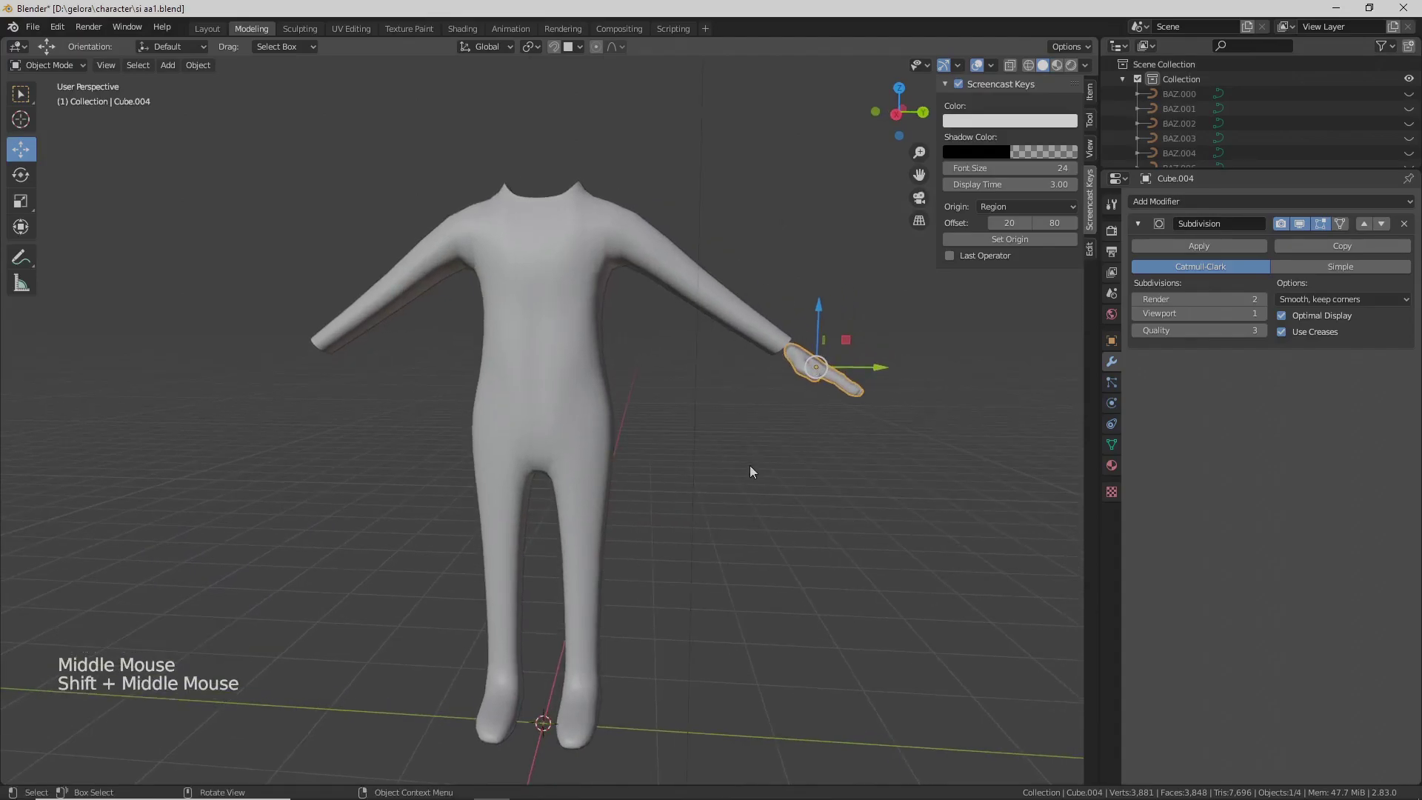
pyautogui.moveTo(748, 478); pyautogui.dragTo(720, 492, button='middle')
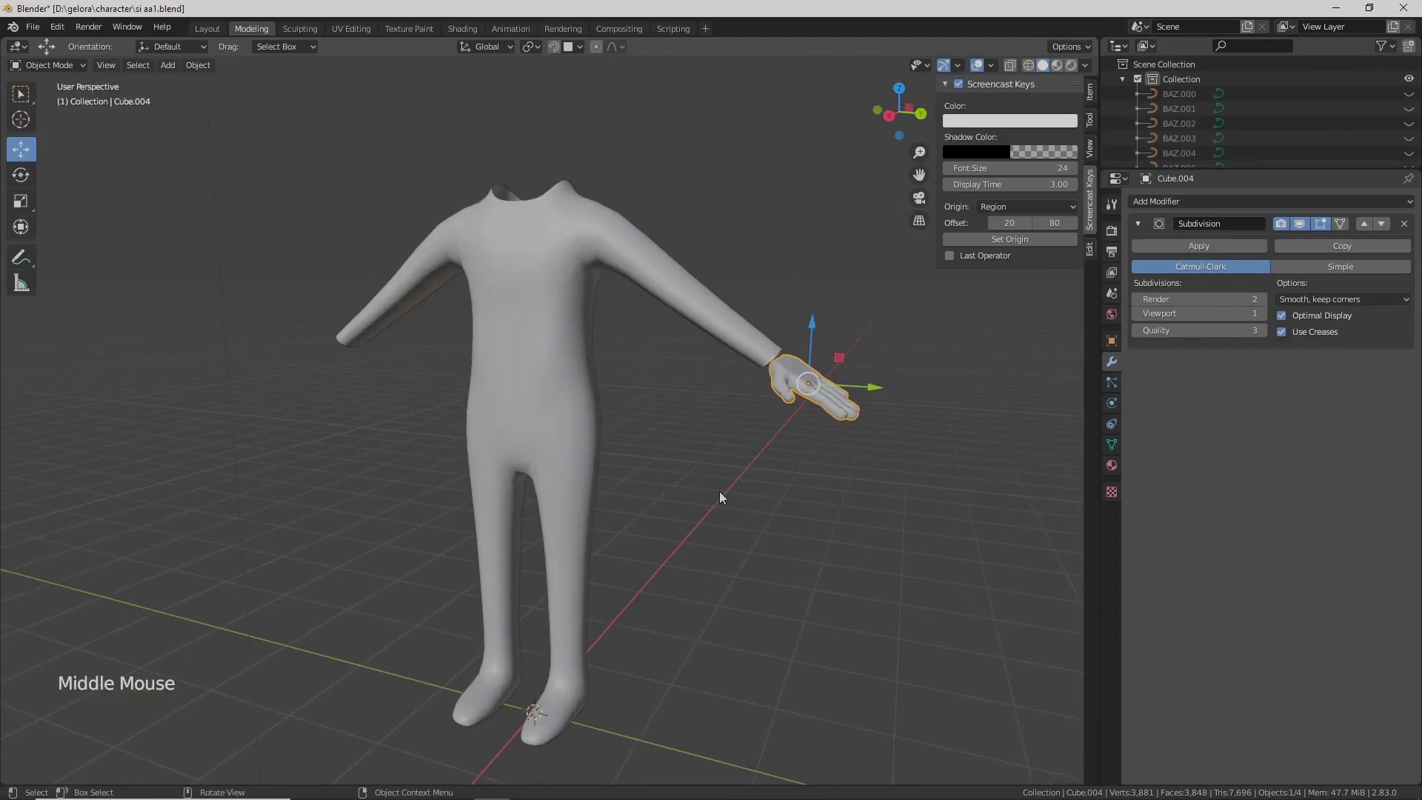